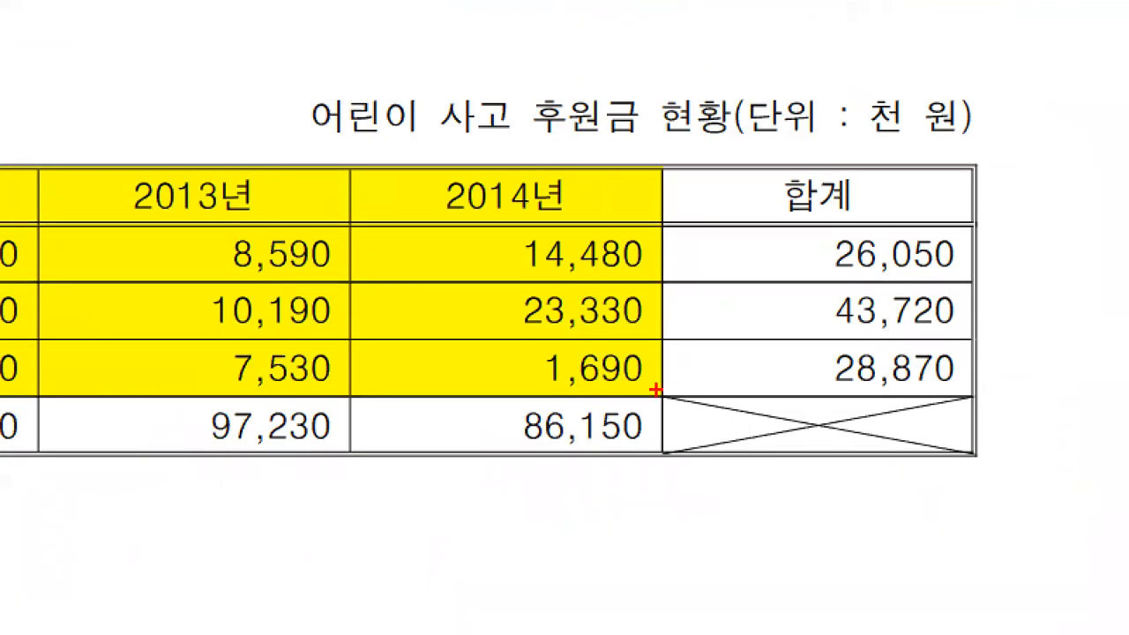
Step: Examine the crossed-out cell under 합계 in the reference table, and switch to the 완전정복_01 Hangul document
{"action": "left_click_drag", "start_coordinate": [663, 398], "coordinate": [983, 473]}
{"action": "left_click_drag", "start_coordinate": [950, 397], "coordinate": [756, 459]}
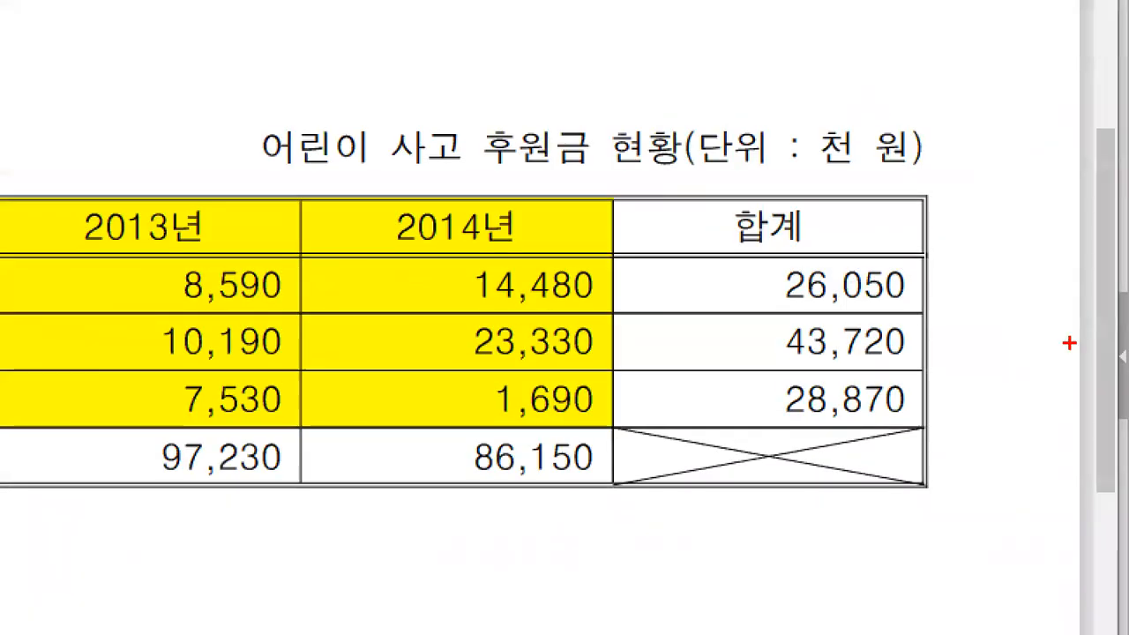
{"action": "left_click_drag", "start_coordinate": [869, 428], "coordinate": [1045, 424]}
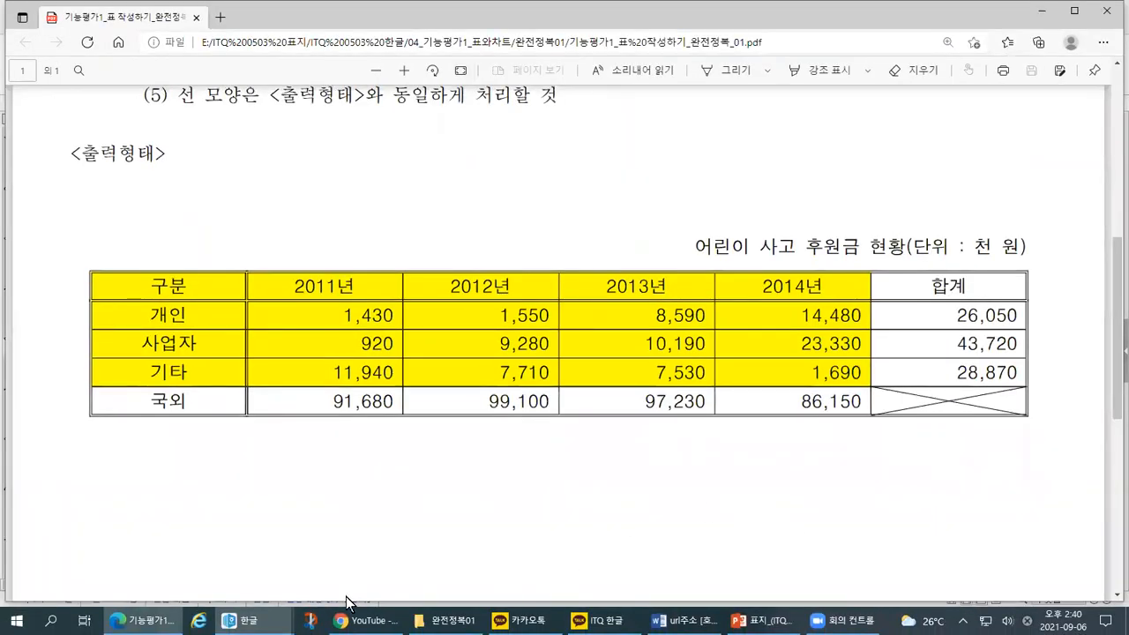
{"action": "mouse_move", "coordinate": [248, 622]}
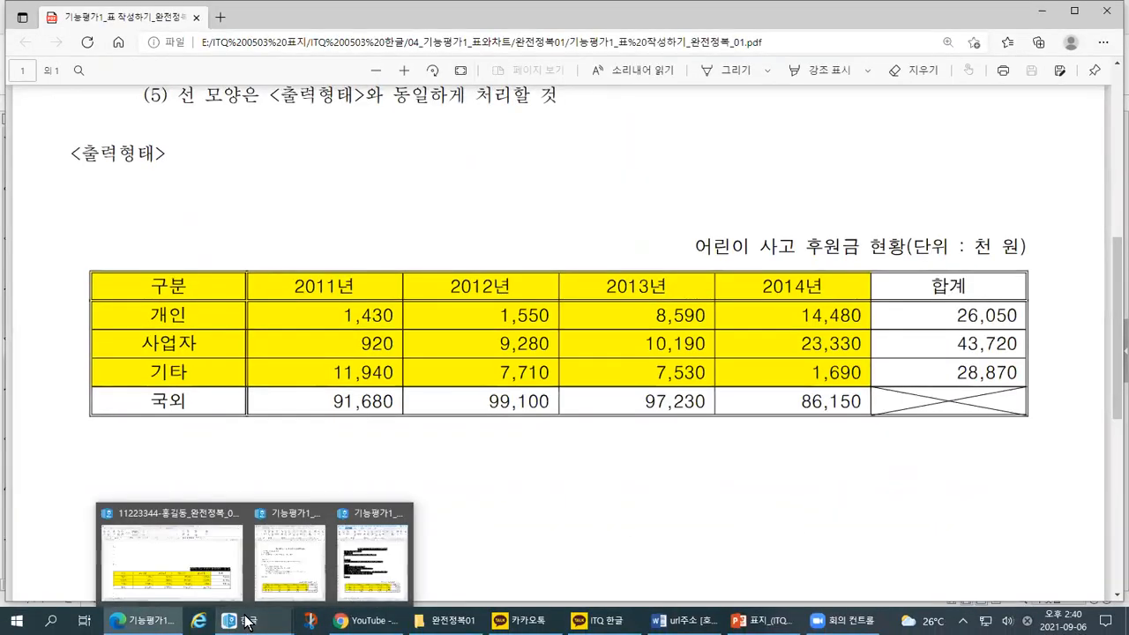
{"action": "left_click", "coordinate": [218, 561]}
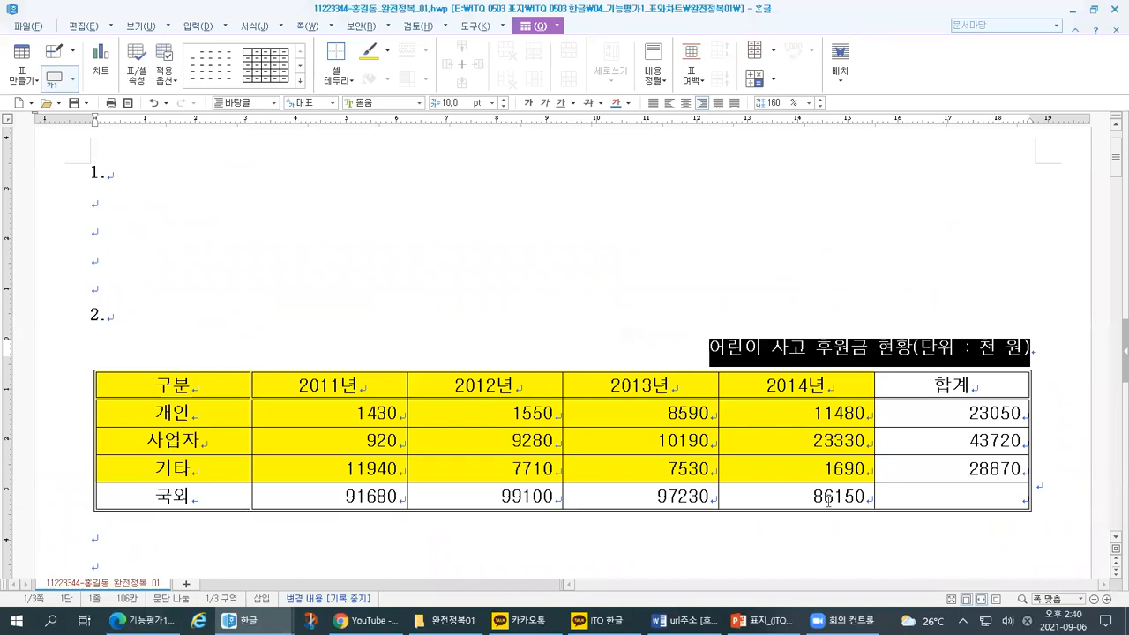
{"action": "left_click", "coordinate": [934, 486]}
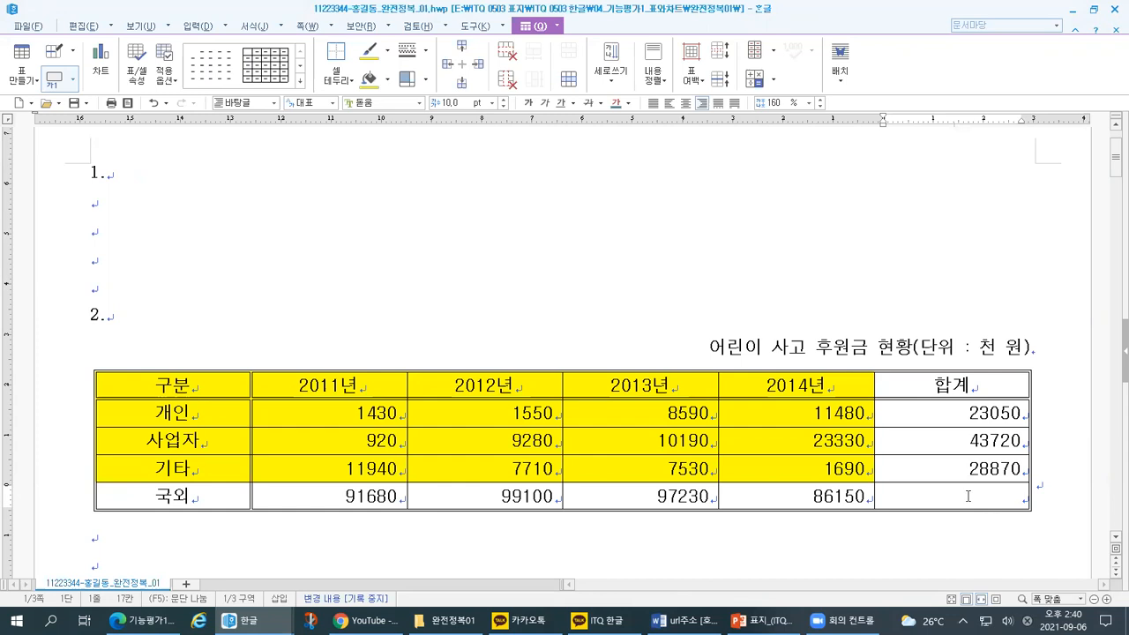
{"action": "key", "text": "F5"}
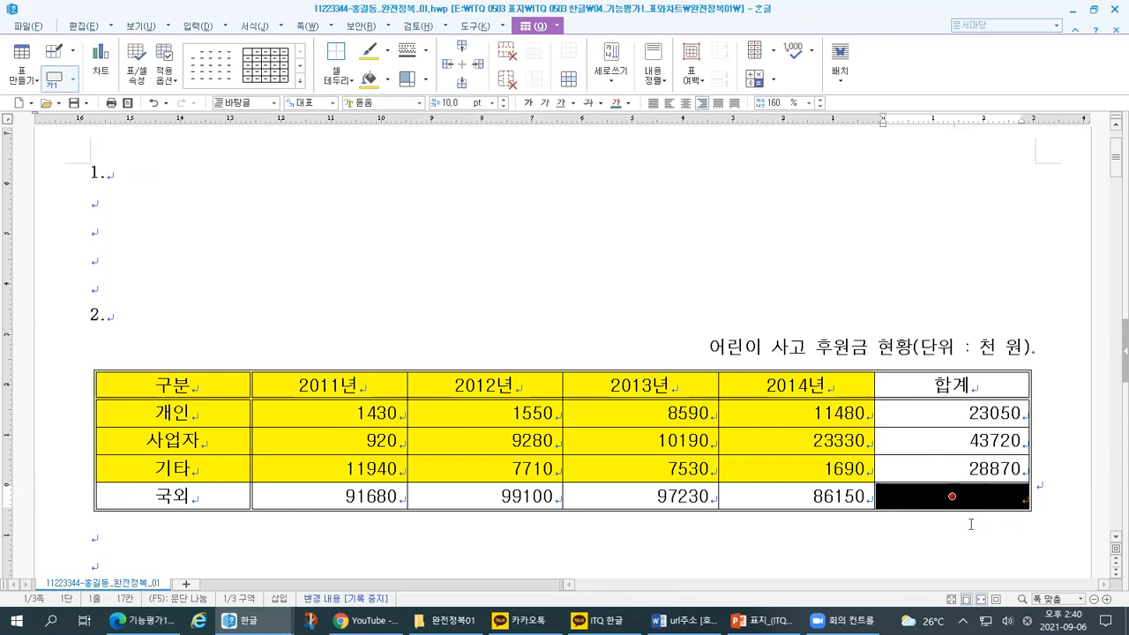
{"action": "left_click_drag", "start_coordinate": [957, 390], "coordinate": [1037, 480]}
{"action": "left_click", "coordinate": [972, 503]}
{"action": "key", "text": "F5"}
{"action": "left_click", "coordinate": [1053, 496]}
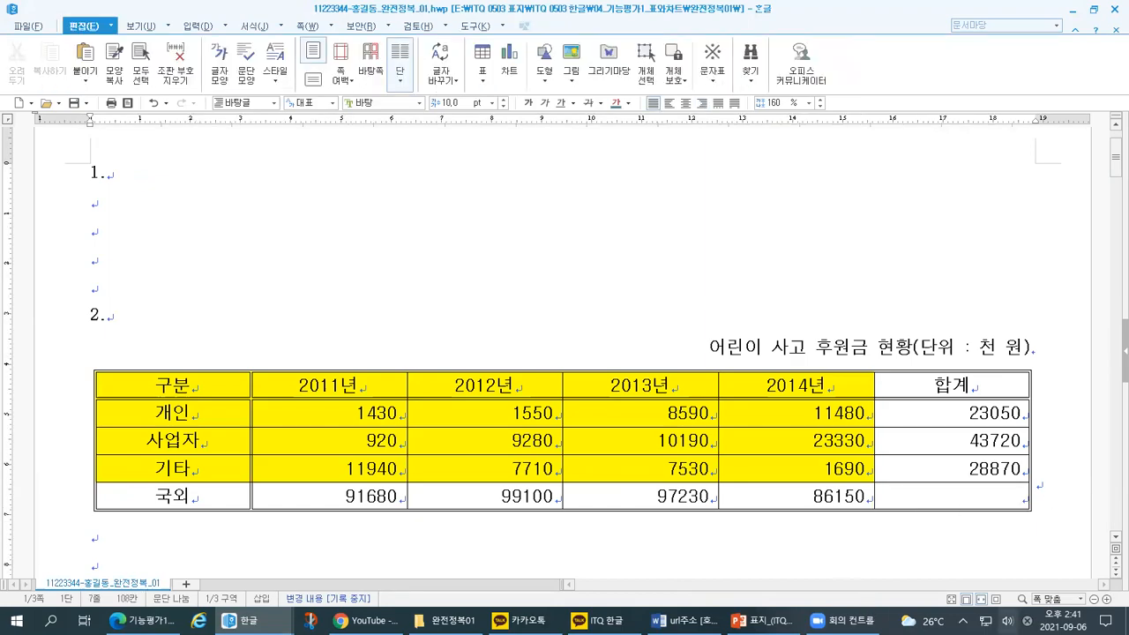
Step: Show the desktop, open the 키보드 image from the instructor's folder, and close the folder window
{"action": "key", "text": "super+d"}
{"action": "double_click", "coordinate": [1039, 235]}
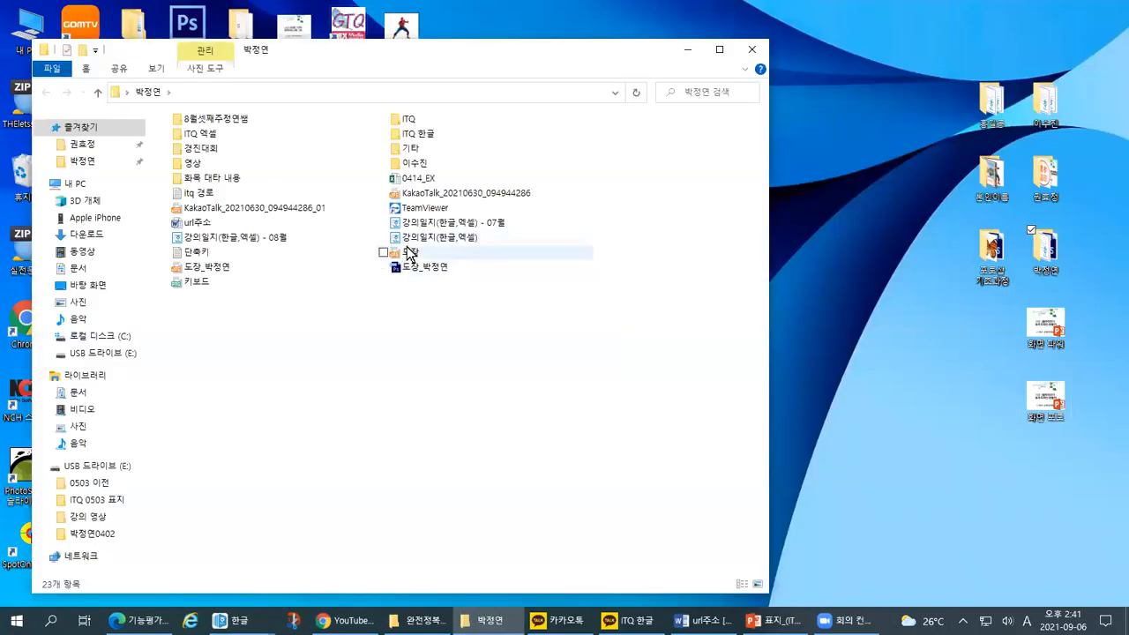
{"action": "left_click", "coordinate": [195, 282]}
{"action": "left_click_drag", "start_coordinate": [469, 68], "coordinate": [570, 256]}
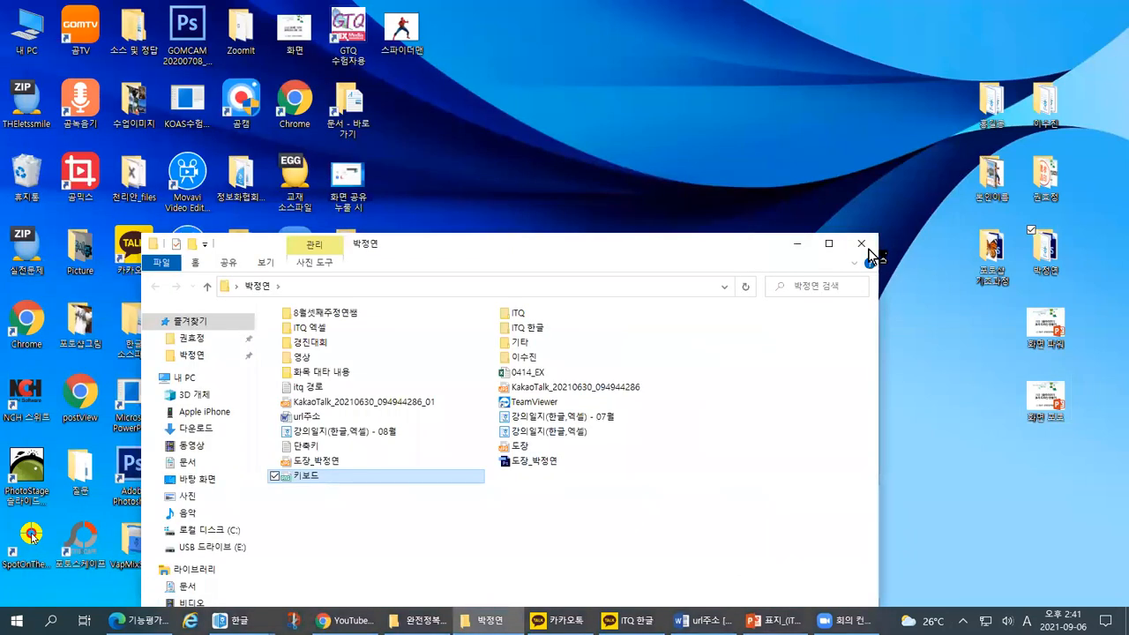
{"action": "left_click", "coordinate": [860, 243]}
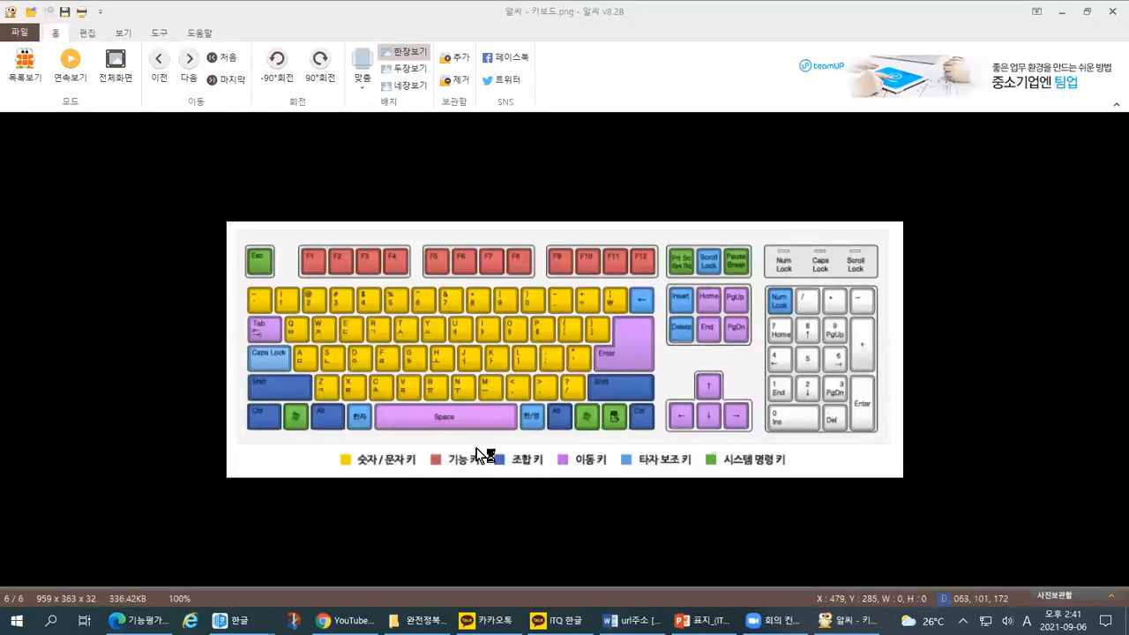
Step: Enlarge the keyboard image to 150% and examine the modifier keys beside the space bar
{"action": "scroll", "coordinate": [441, 449], "scroll_direction": "up", "scroll_amount": 2}
{"action": "left_click", "coordinate": [692, 349]}
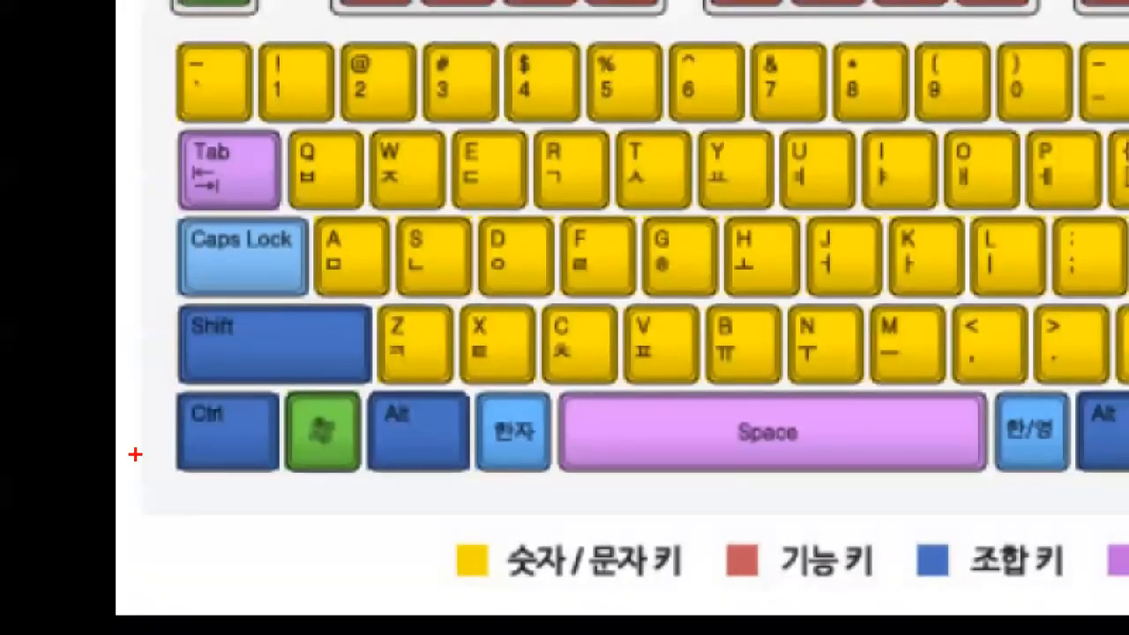
{"action": "mouse_move", "coordinate": [130, 483]}
{"action": "left_mouse_down"}
{"action": "mouse_move", "coordinate": [86, 474]}
{"action": "mouse_move", "coordinate": [97, 409]}
{"action": "mouse_move", "coordinate": [153, 447]}
{"action": "left_mouse_up"}
{"action": "left_click_drag", "start_coordinate": [307, 425], "coordinate": [261, 510]}
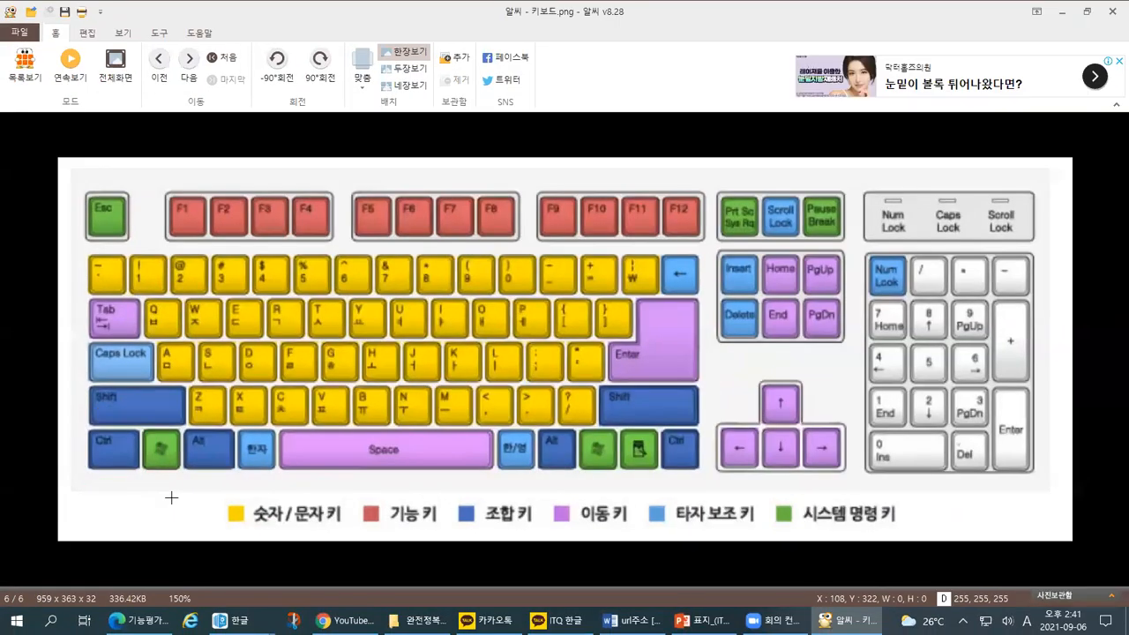
Step: Switch back to the Hangul document and select the empty cell in the 국외 row under 합계 as a cell block
{"action": "key", "text": "alt+Tab"}
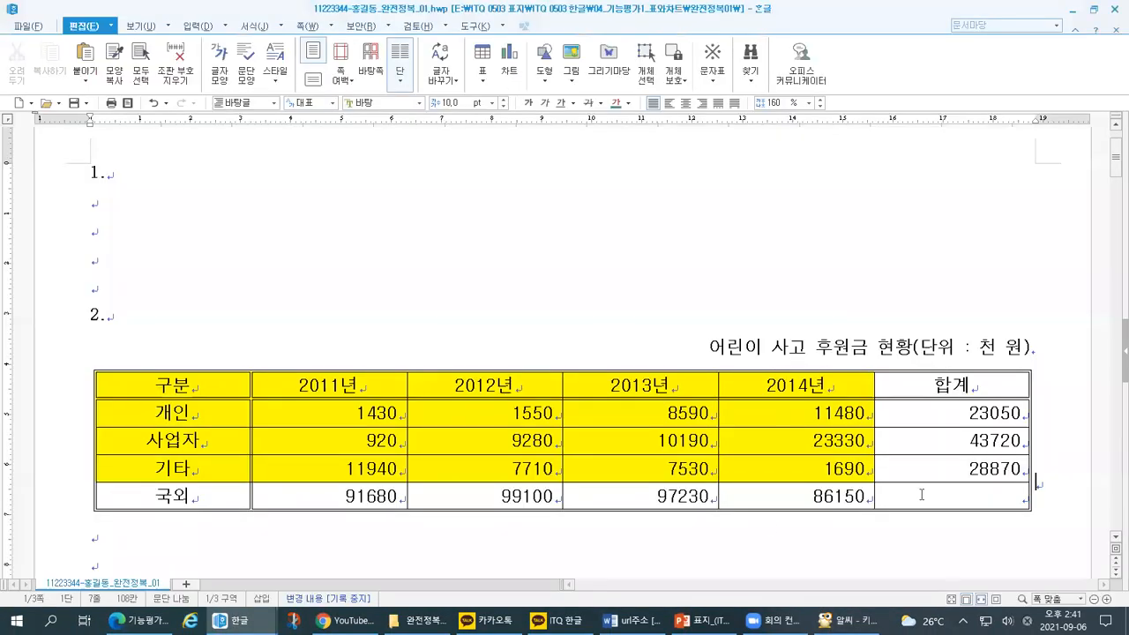
{"action": "key", "text": "F5"}
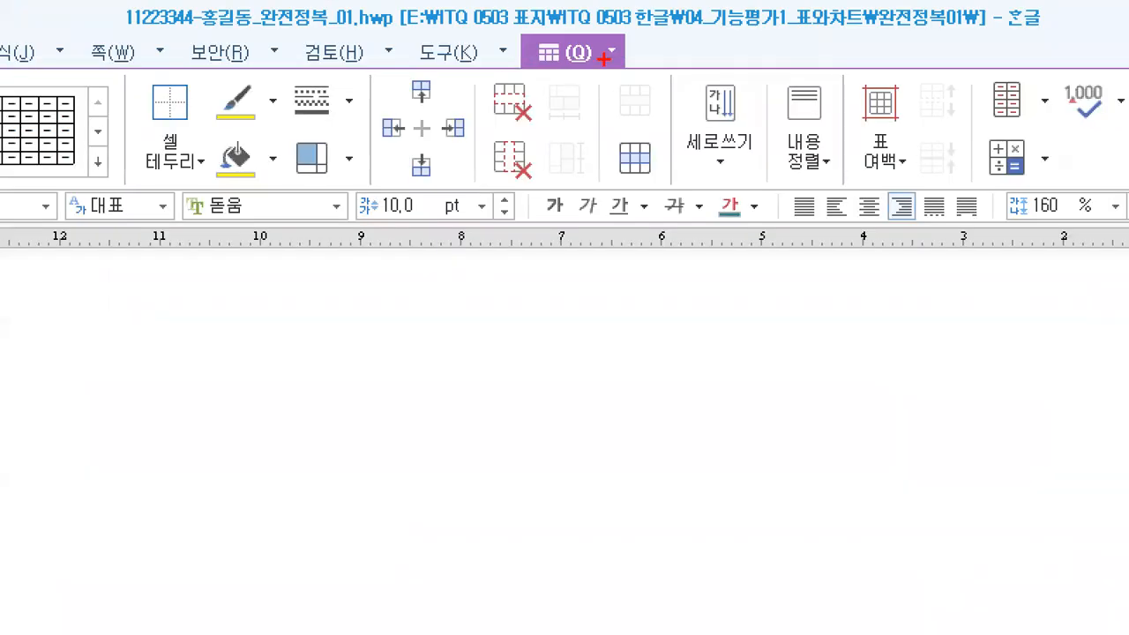
{"action": "mouse_move", "coordinate": [620, 83]}
{"action": "left_mouse_down"}
{"action": "mouse_move", "coordinate": [522, 94]}
{"action": "mouse_move", "coordinate": [647, 13]}
{"action": "mouse_move", "coordinate": [619, 86]}
{"action": "left_mouse_up"}
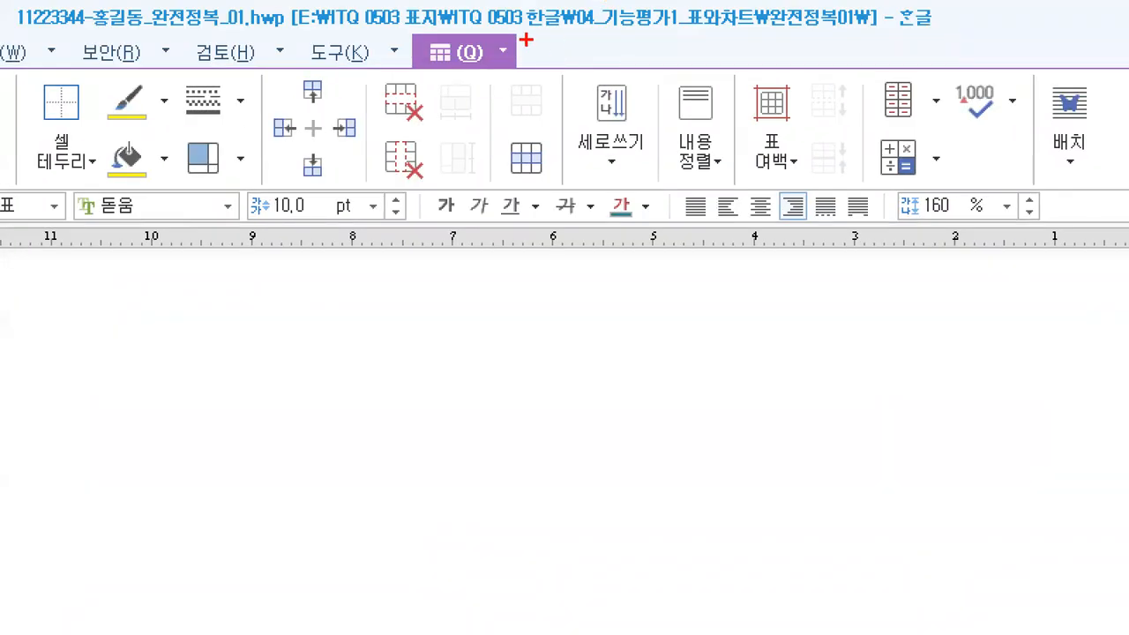
{"action": "mouse_move", "coordinate": [527, 39]}
{"action": "left_mouse_down"}
{"action": "mouse_move", "coordinate": [541, 51]}
{"action": "mouse_move", "coordinate": [548, 39]}
{"action": "left_mouse_up"}
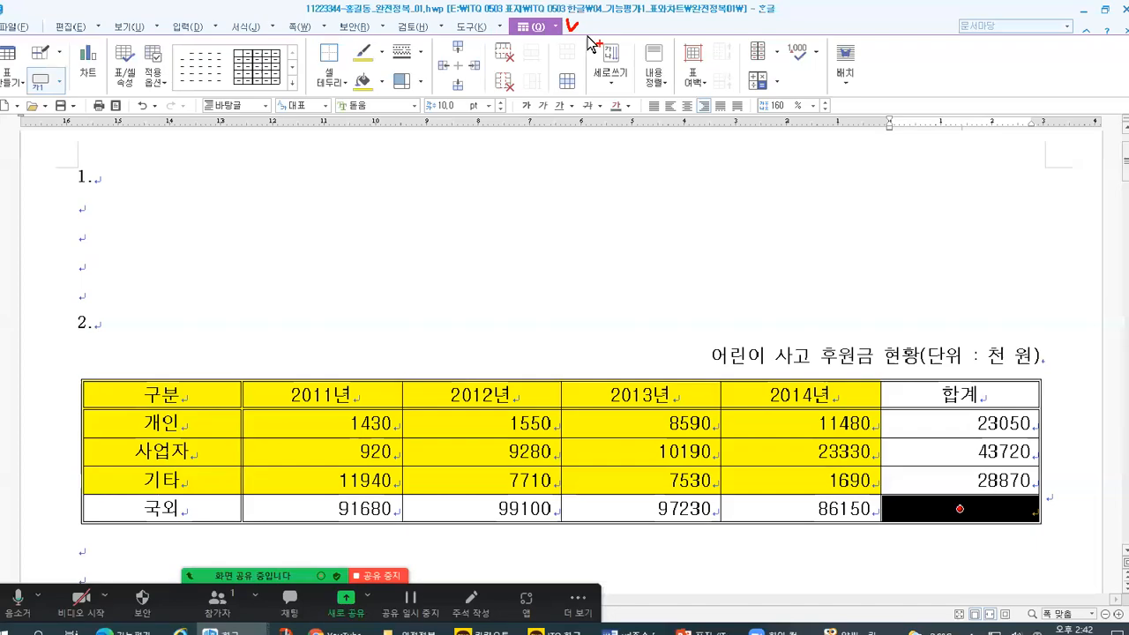
Step: Open the cell border and background settings for the selected cell with the 각 셀마다 적용 option
{"action": "left_click", "coordinate": [558, 29]}
{"action": "mouse_move", "coordinate": [546, 30]}
{"action": "left_mouse_down"}
{"action": "mouse_move", "coordinate": [573, 25]}
{"action": "mouse_move", "coordinate": [581, 60]}
{"action": "mouse_move", "coordinate": [568, 64]}
{"action": "left_mouse_up"}
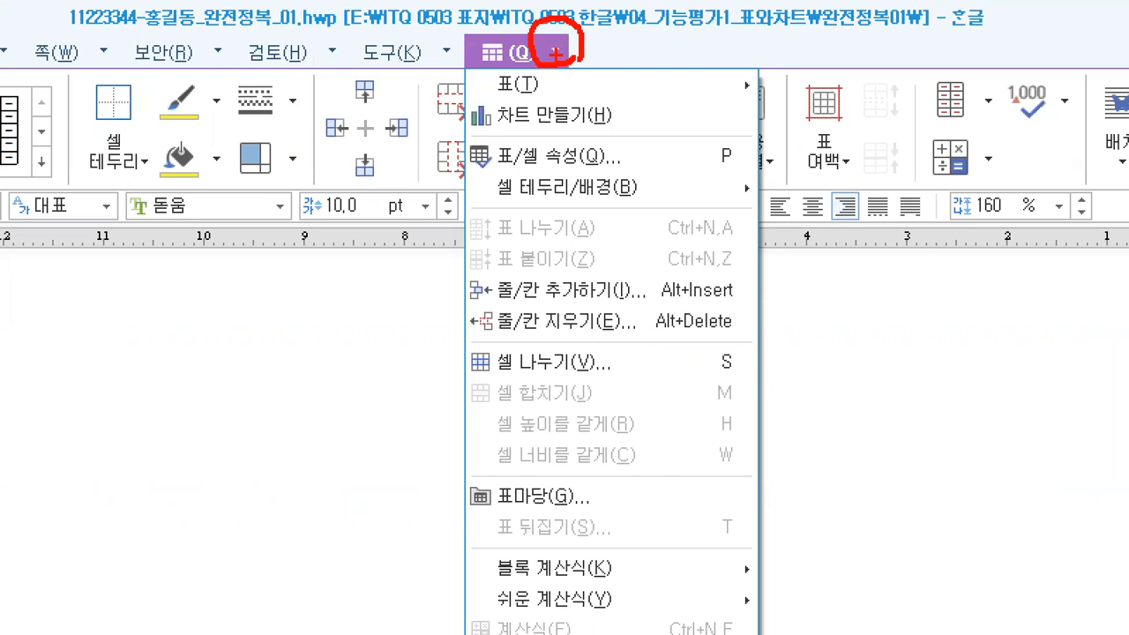
{"action": "left_click_drag", "start_coordinate": [476, 210], "coordinate": [953, 204]}
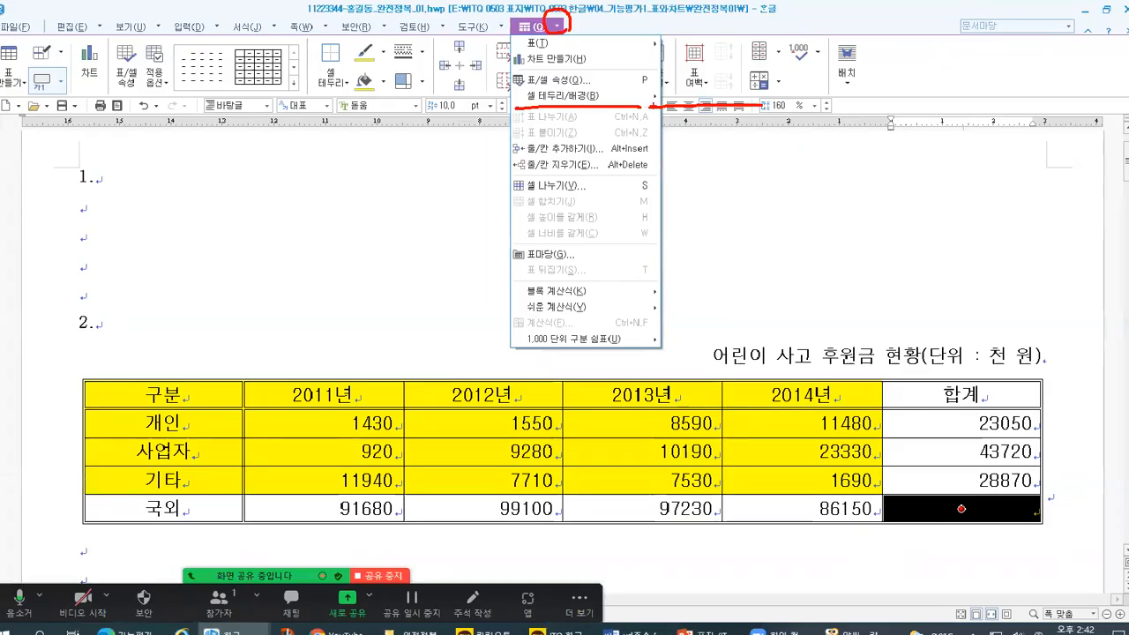
{"action": "left_click", "coordinate": [552, 27]}
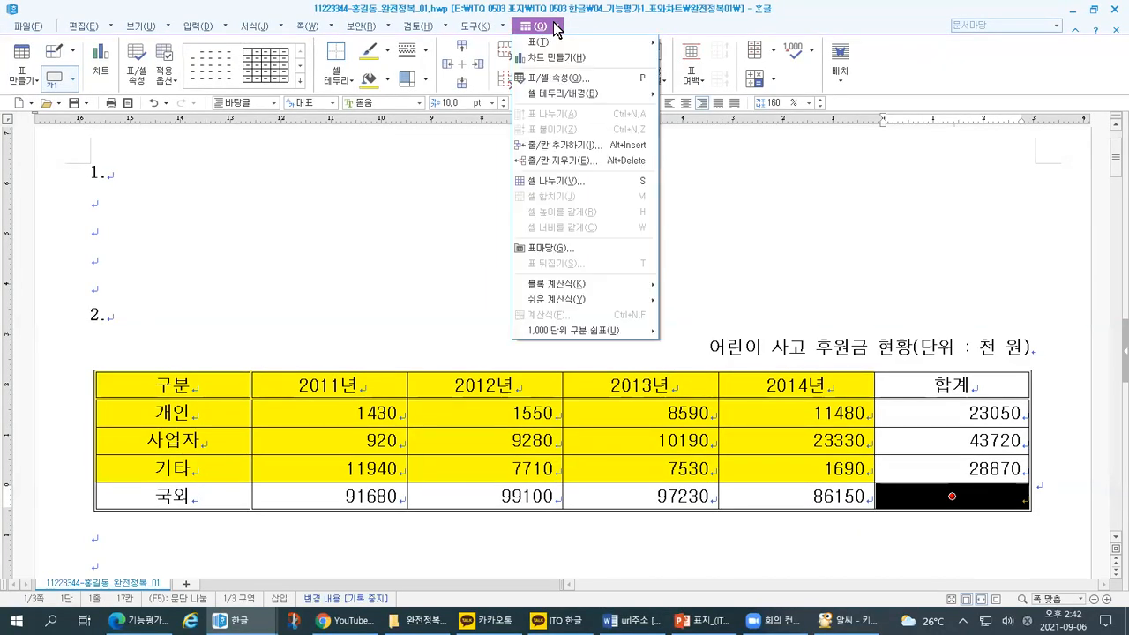
{"action": "left_click", "coordinate": [554, 25]}
{"action": "left_click", "coordinate": [554, 25]}
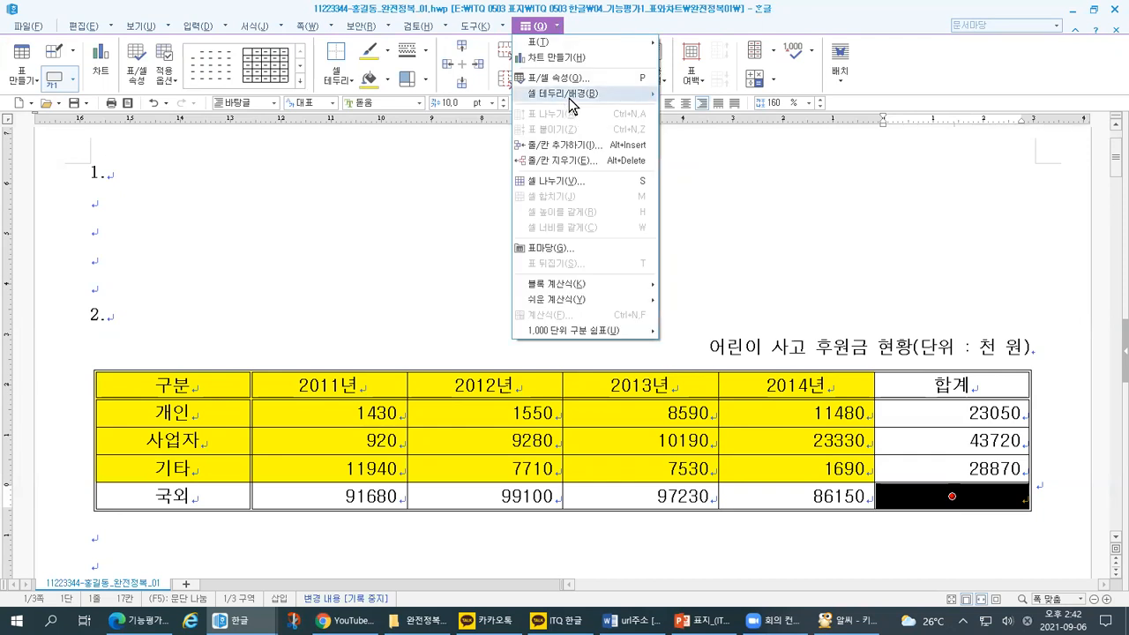
{"action": "mouse_move", "coordinate": [571, 101]}
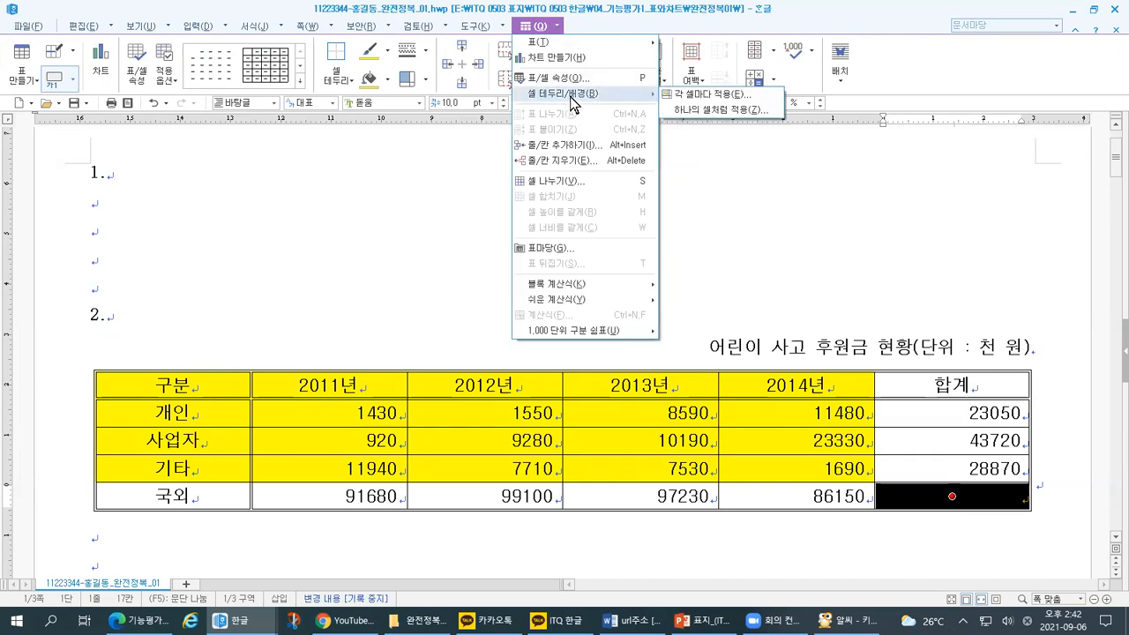
{"action": "left_click", "coordinate": [695, 94]}
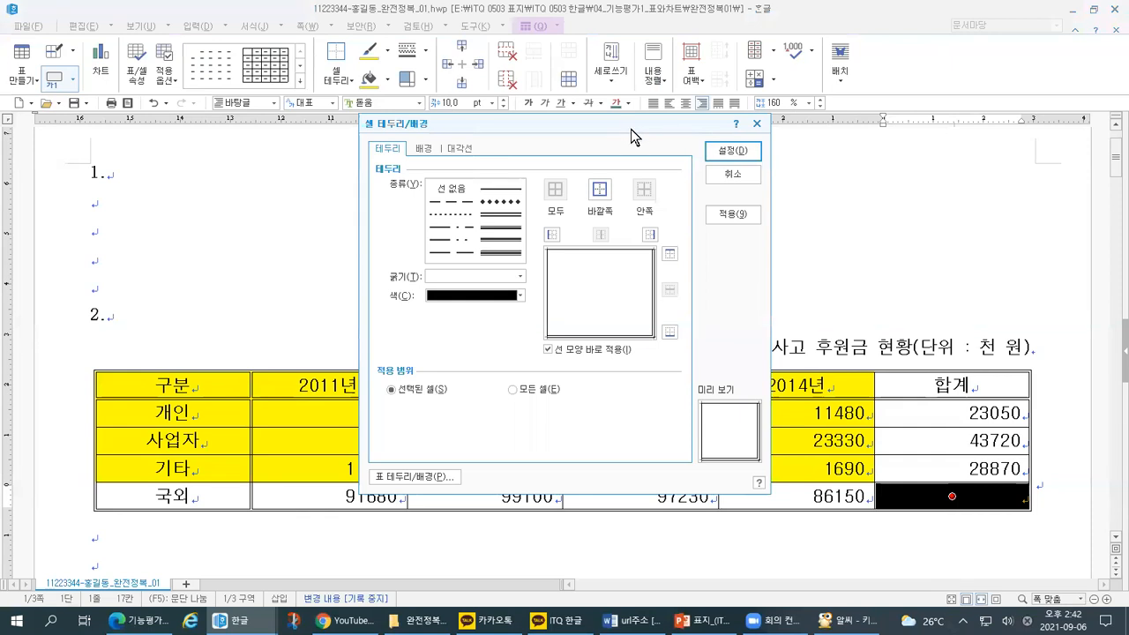
Step: Move the cell border and background dialog slightly and bring up its diagonal line (대각선) settings
{"action": "left_click_drag", "start_coordinate": [630, 128], "coordinate": [643, 140]}
{"action": "key", "text": "ctrl+1"}
{"action": "left_click", "coordinate": [454, 143]}
{"action": "mouse_move", "coordinate": [195, 145]}
{"action": "left_mouse_down"}
{"action": "mouse_move", "coordinate": [339, 145]}
{"action": "mouse_move", "coordinate": [291, 100]}
{"action": "mouse_move", "coordinate": [200, 147]}
{"action": "left_mouse_up"}
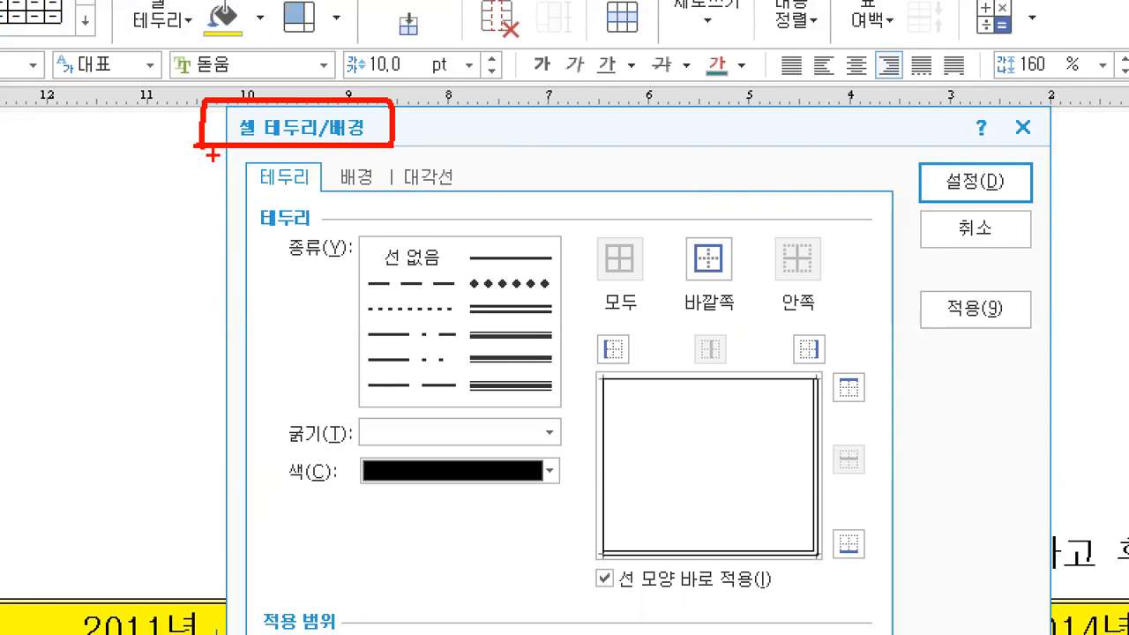
{"action": "left_click_drag", "start_coordinate": [259, 187], "coordinate": [308, 187]}
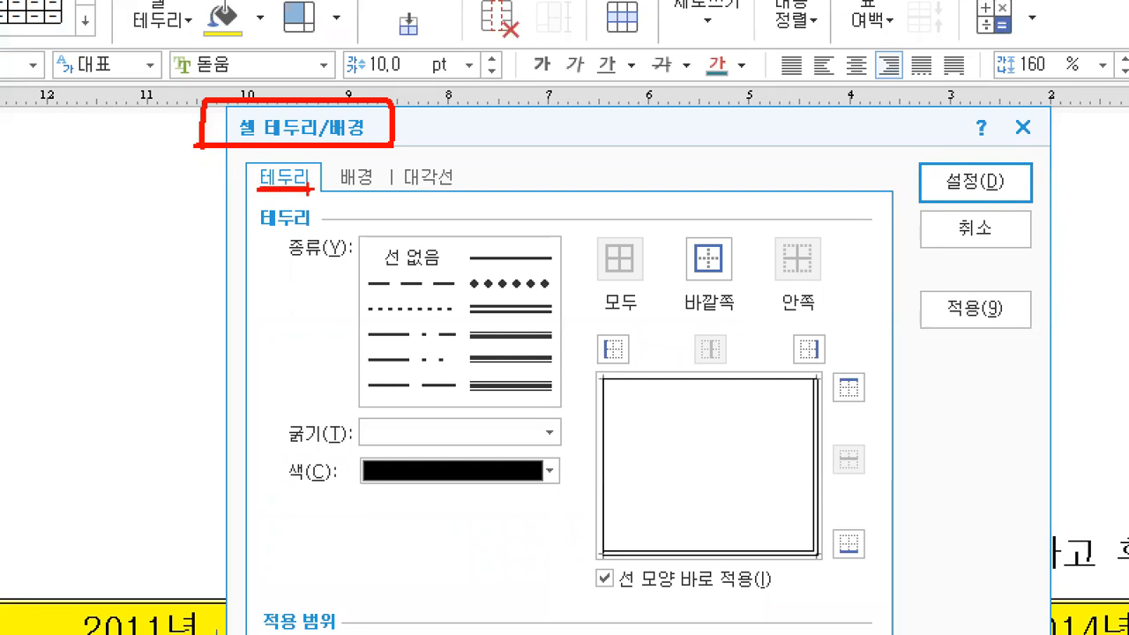
{"action": "mouse_move", "coordinate": [469, 193]}
{"action": "left_mouse_down"}
{"action": "mouse_move", "coordinate": [388, 182]}
{"action": "mouse_move", "coordinate": [442, 147]}
{"action": "mouse_move", "coordinate": [467, 180]}
{"action": "mouse_move", "coordinate": [450, 205]}
{"action": "left_mouse_up"}
{"action": "left_click_drag", "start_coordinate": [435, 124], "coordinate": [456, 101]}
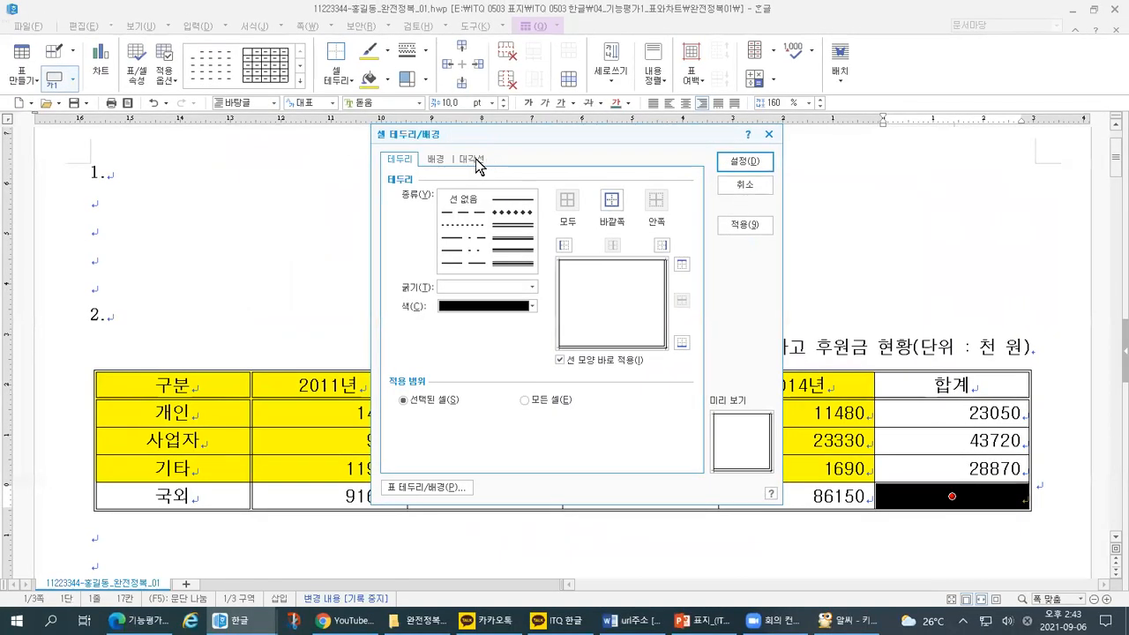
{"action": "left_click", "coordinate": [438, 180]}
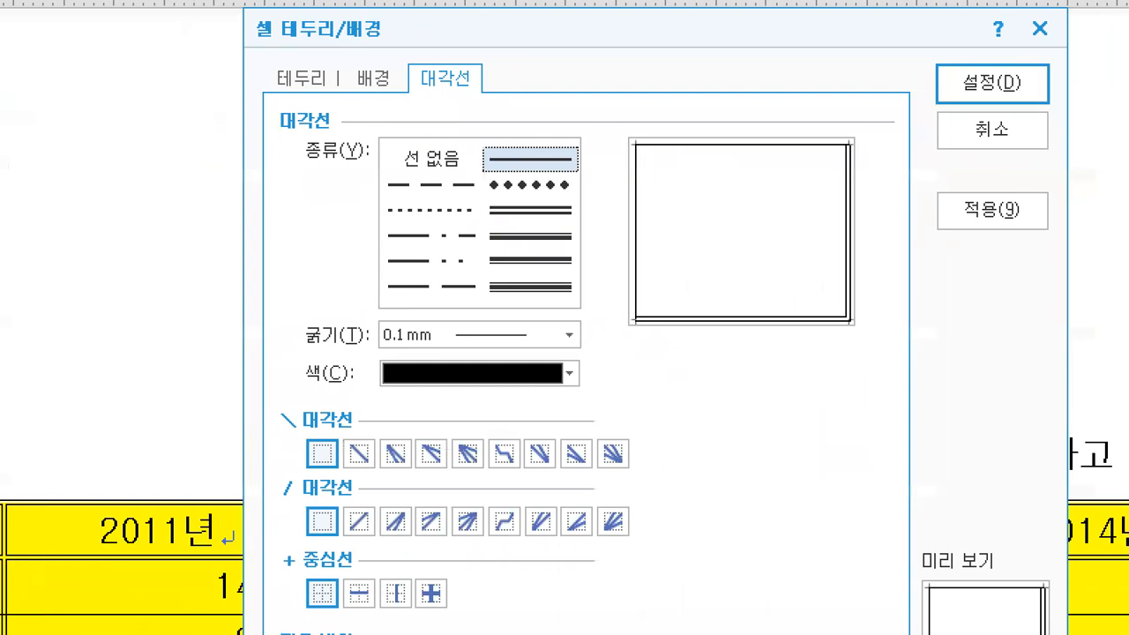
Step: Examine the diagonal line type, the single \ and / diagonal options, and the preview area
{"action": "left_click_drag", "start_coordinate": [278, 139], "coordinate": [312, 138]}
{"action": "mouse_move", "coordinate": [363, 482]}
{"action": "left_mouse_down"}
{"action": "mouse_move", "coordinate": [323, 479]}
{"action": "mouse_move", "coordinate": [350, 429]}
{"action": "mouse_move", "coordinate": [385, 474]}
{"action": "mouse_move", "coordinate": [364, 483]}
{"action": "left_mouse_up"}
{"action": "mouse_move", "coordinate": [360, 552]}
{"action": "left_mouse_down"}
{"action": "mouse_move", "coordinate": [333, 531]}
{"action": "mouse_move", "coordinate": [381, 487]}
{"action": "mouse_move", "coordinate": [344, 556]}
{"action": "left_mouse_up"}
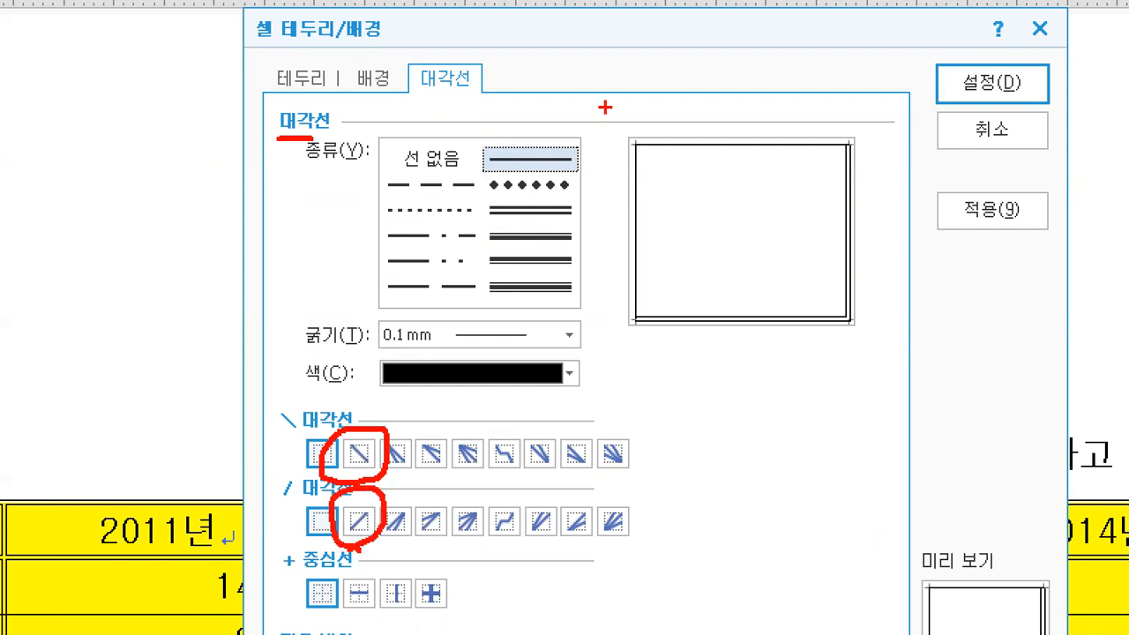
{"action": "left_click_drag", "start_coordinate": [555, 170], "coordinate": [569, 165]}
{"action": "mouse_move", "coordinate": [481, 148]}
{"action": "left_mouse_down"}
{"action": "mouse_move", "coordinate": [568, 152]}
{"action": "mouse_move", "coordinate": [556, 181]}
{"action": "left_mouse_up"}
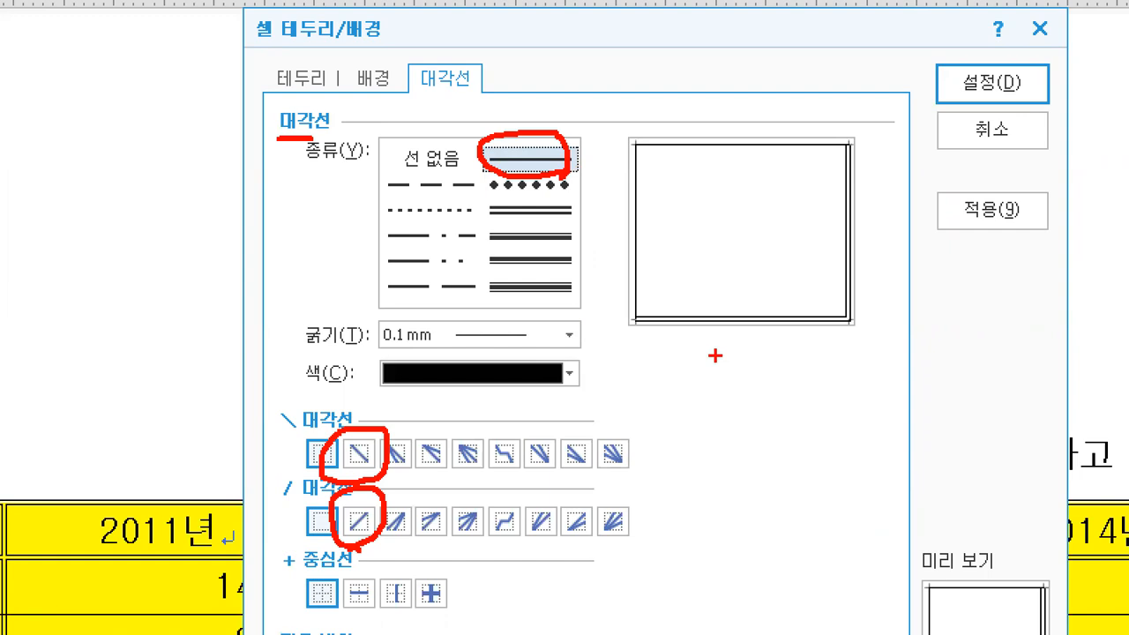
{"action": "left_click_drag", "start_coordinate": [361, 411], "coordinate": [386, 404]}
{"action": "left_click_drag", "start_coordinate": [376, 484], "coordinate": [406, 474]}
{"action": "mouse_move", "coordinate": [679, 407]}
{"action": "left_mouse_down"}
{"action": "mouse_move", "coordinate": [701, 342]}
{"action": "mouse_move", "coordinate": [665, 339]}
{"action": "mouse_move", "coordinate": [738, 360]}
{"action": "left_mouse_up"}
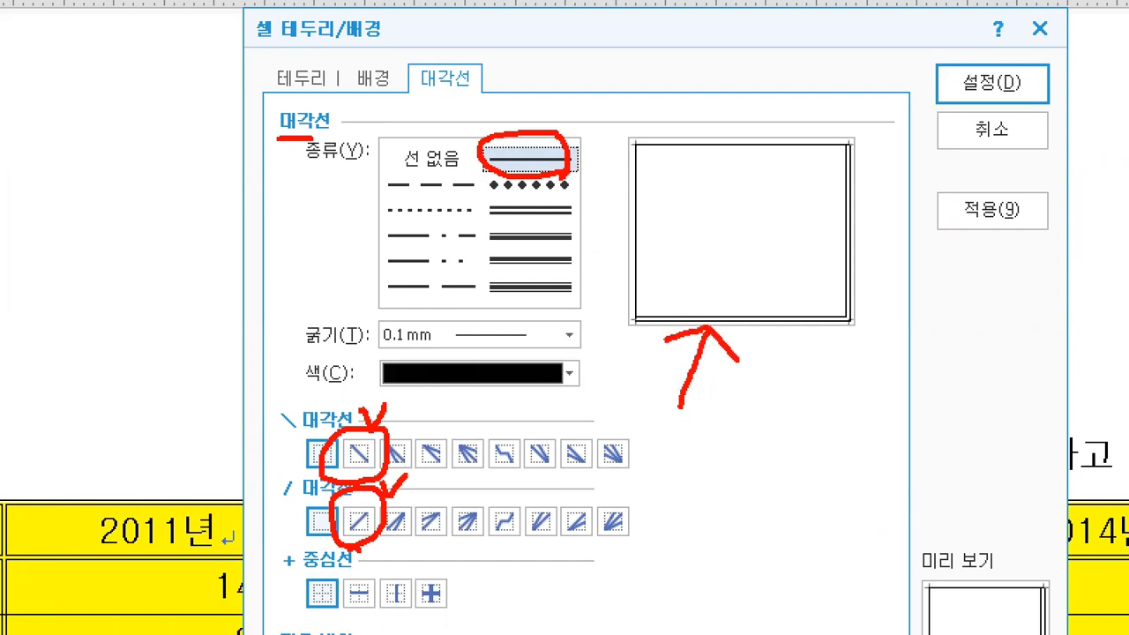
{"action": "left_click_drag", "start_coordinate": [840, 152], "coordinate": [675, 280]}
{"action": "left_click_drag", "start_coordinate": [662, 150], "coordinate": [802, 314]}
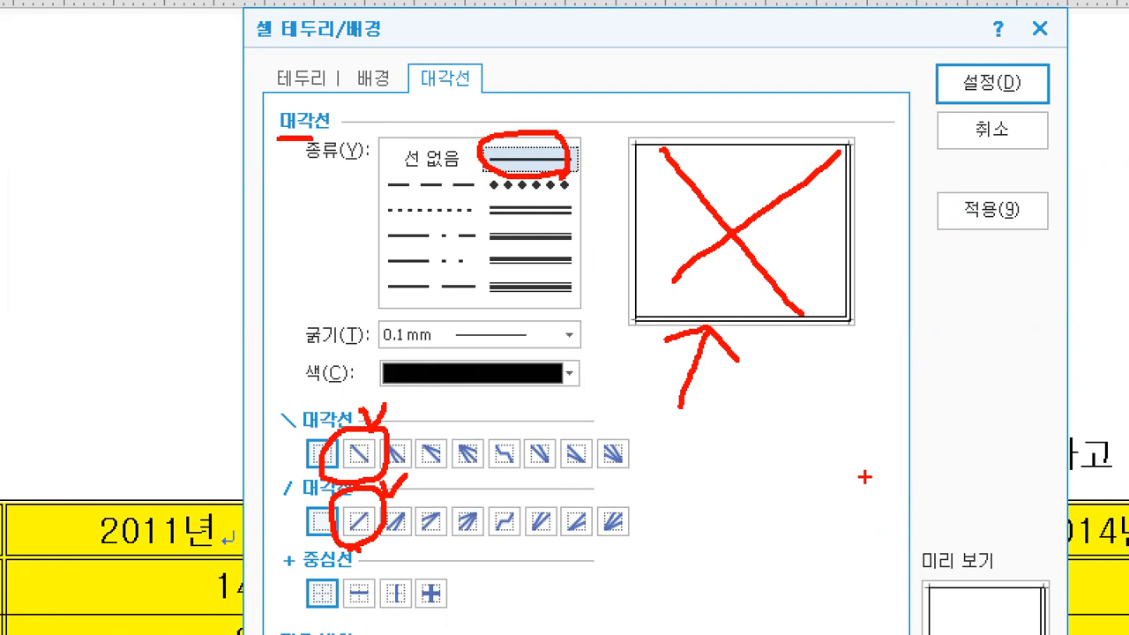
{"action": "key", "text": "Escape"}
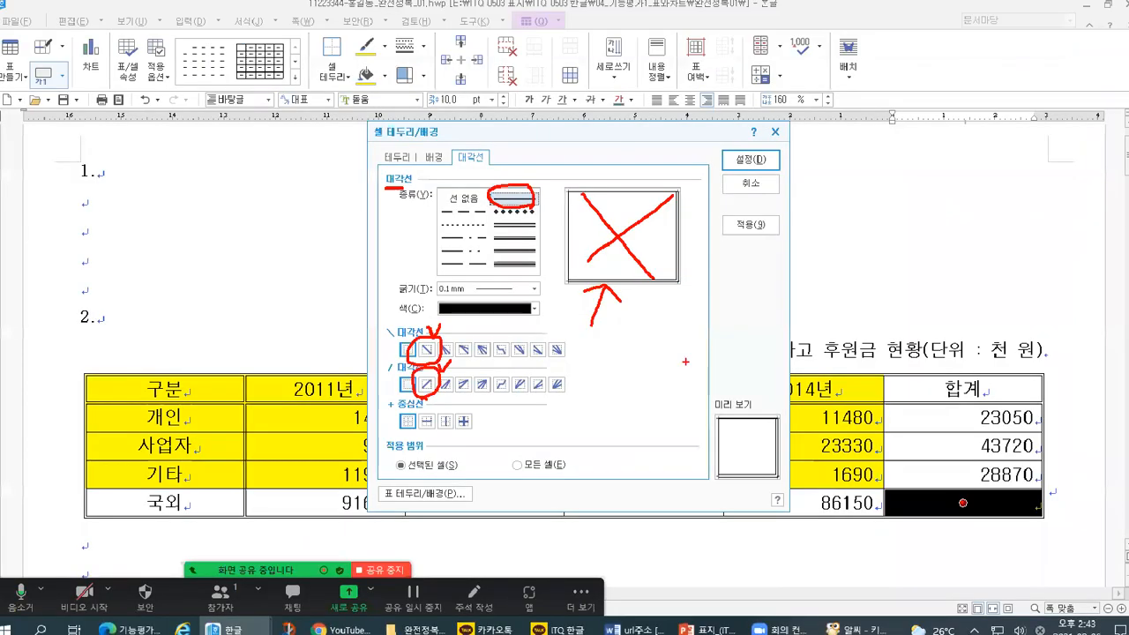
Step: Add the single \ and single / diagonal lines to the selected cell under 합계 and apply the settings
{"action": "left_click", "coordinate": [428, 349]}
{"action": "left_click", "coordinate": [428, 382]}
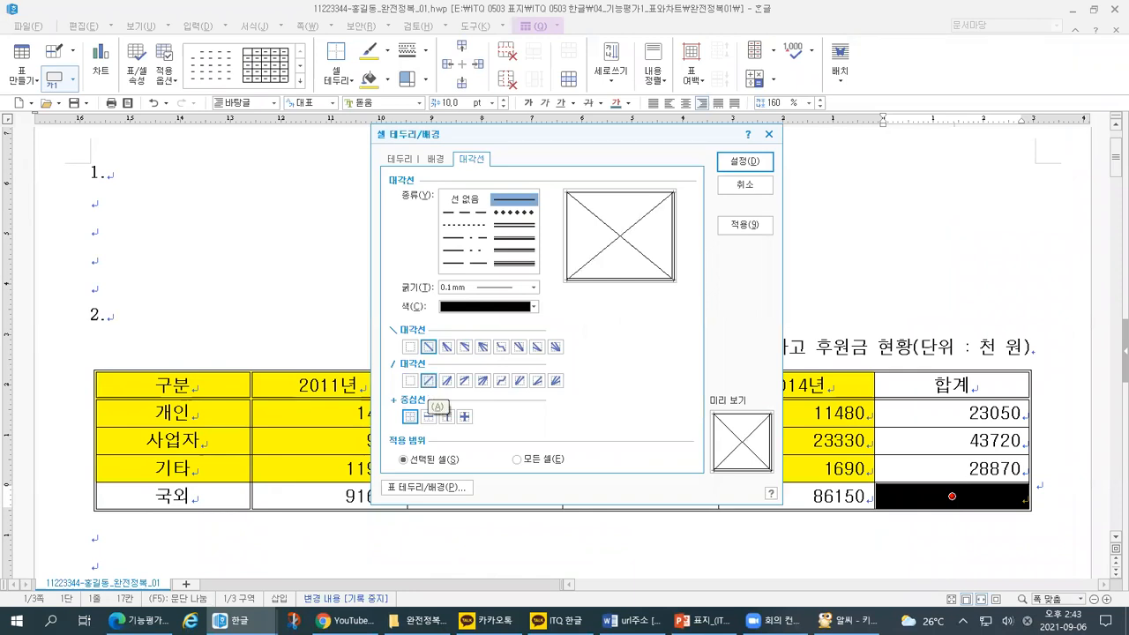
{"action": "key", "text": "ctrl+1"}
{"action": "left_click", "coordinate": [479, 315]}
{"action": "mouse_move", "coordinate": [390, 404]}
{"action": "left_mouse_down"}
{"action": "mouse_move", "coordinate": [346, 386]}
{"action": "mouse_move", "coordinate": [401, 386]}
{"action": "mouse_move", "coordinate": [393, 406]}
{"action": "left_mouse_up"}
{"action": "mouse_move", "coordinate": [397, 430]}
{"action": "left_mouse_down"}
{"action": "mouse_move", "coordinate": [348, 446]}
{"action": "mouse_move", "coordinate": [399, 459]}
{"action": "mouse_move", "coordinate": [396, 476]}
{"action": "left_mouse_up"}
{"action": "mouse_move", "coordinate": [654, 325]}
{"action": "left_mouse_down"}
{"action": "mouse_move", "coordinate": [675, 269]}
{"action": "mouse_move", "coordinate": [699, 306]}
{"action": "left_mouse_up"}
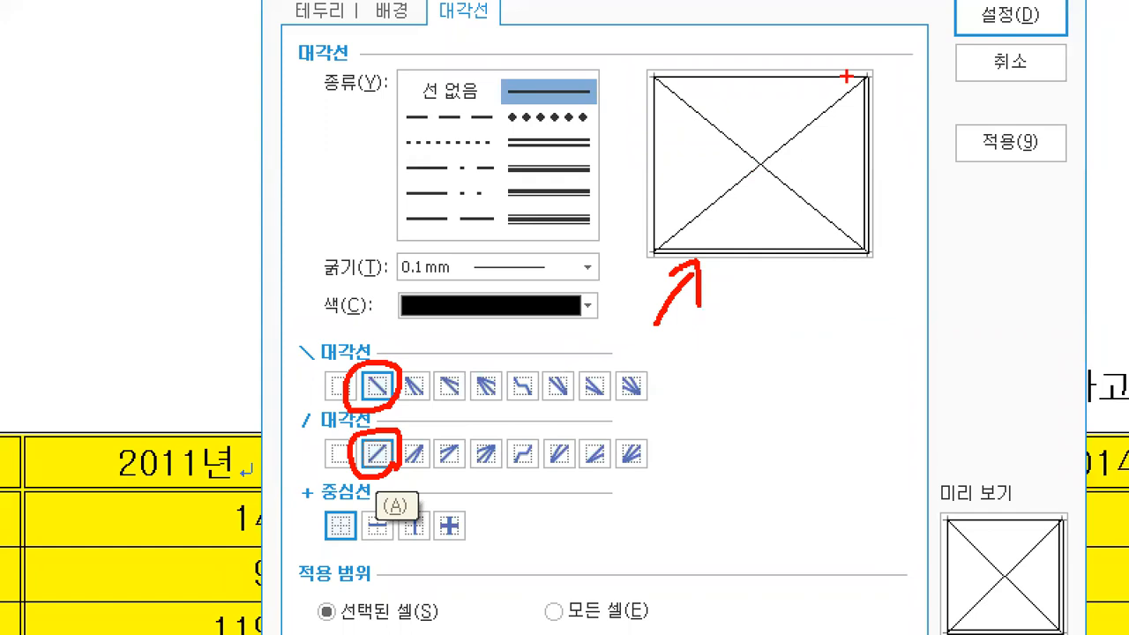
{"action": "key", "text": "Escape"}
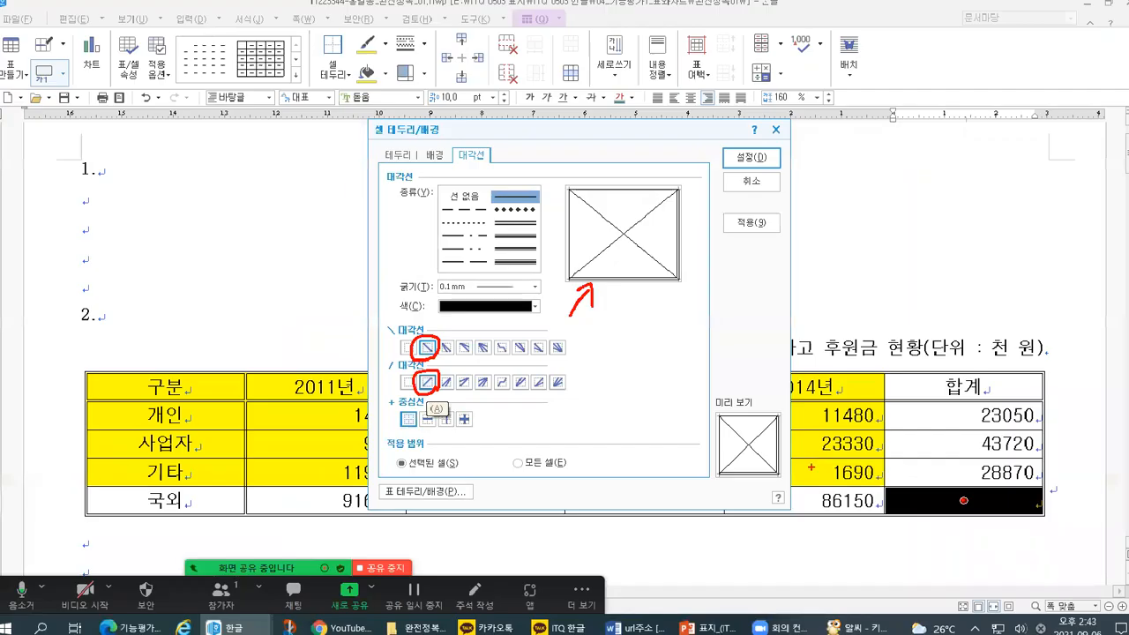
{"action": "key", "text": "ctrl+1"}
{"action": "mouse_move", "coordinate": [856, 412]}
{"action": "left_mouse_down"}
{"action": "mouse_move", "coordinate": [857, 427]}
{"action": "mouse_move", "coordinate": [878, 404]}
{"action": "left_mouse_up"}
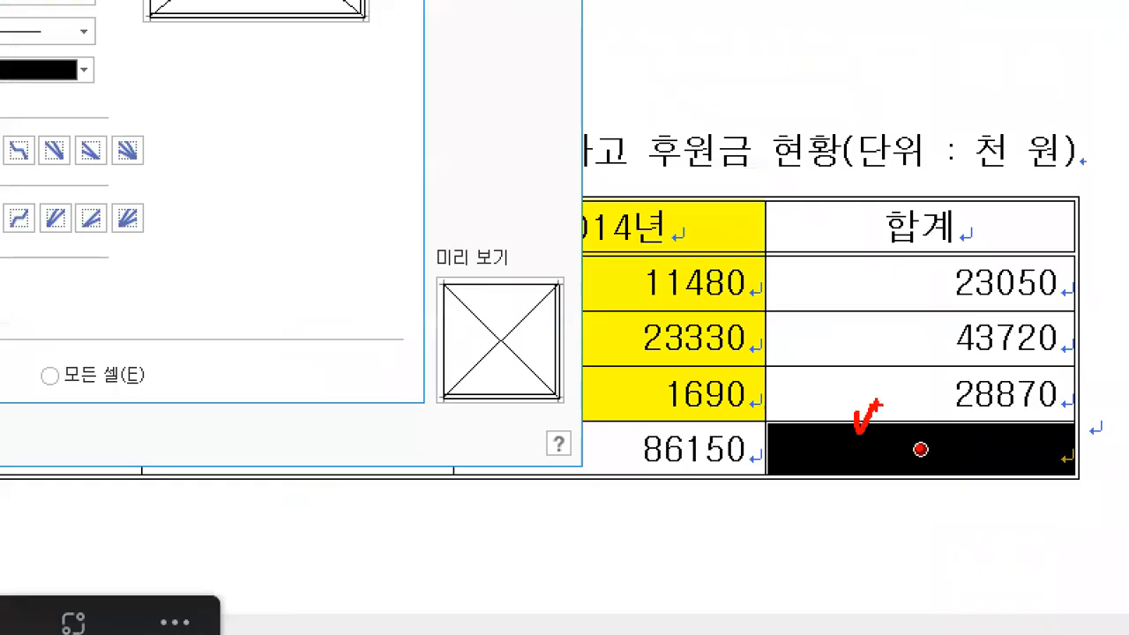
{"action": "key", "text": "Escape"}
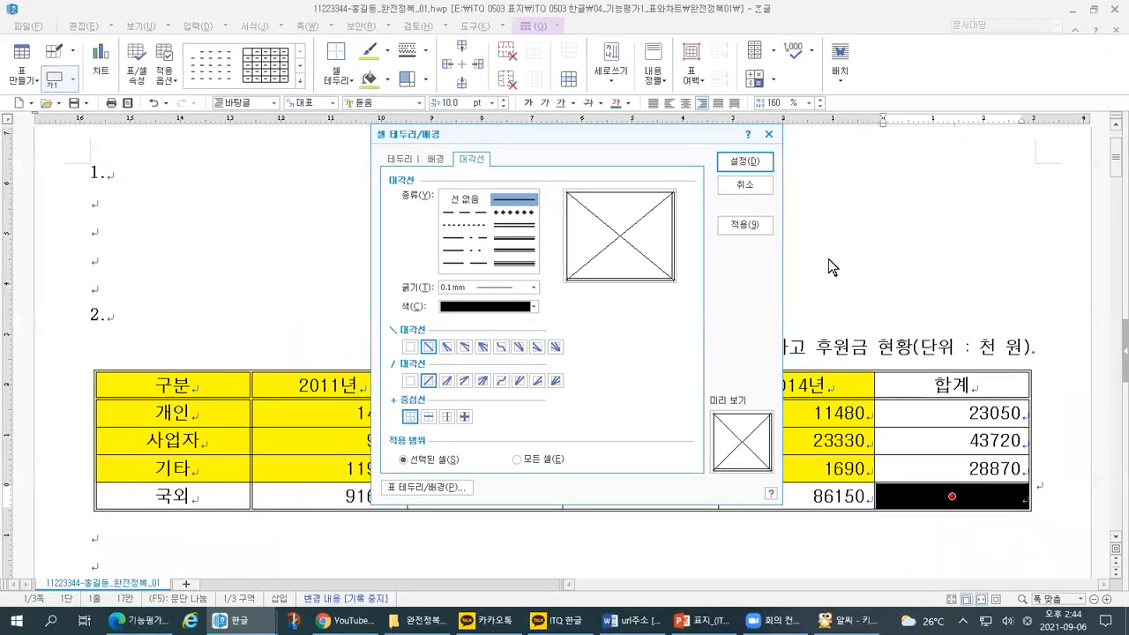
{"action": "left_click", "coordinate": [759, 165]}
Step: Release the cell block by placing the cursor on an empty line between headings 1. and 2
{"action": "key", "text": "ctrl+1"}
{"action": "left_click", "coordinate": [1021, 521]}
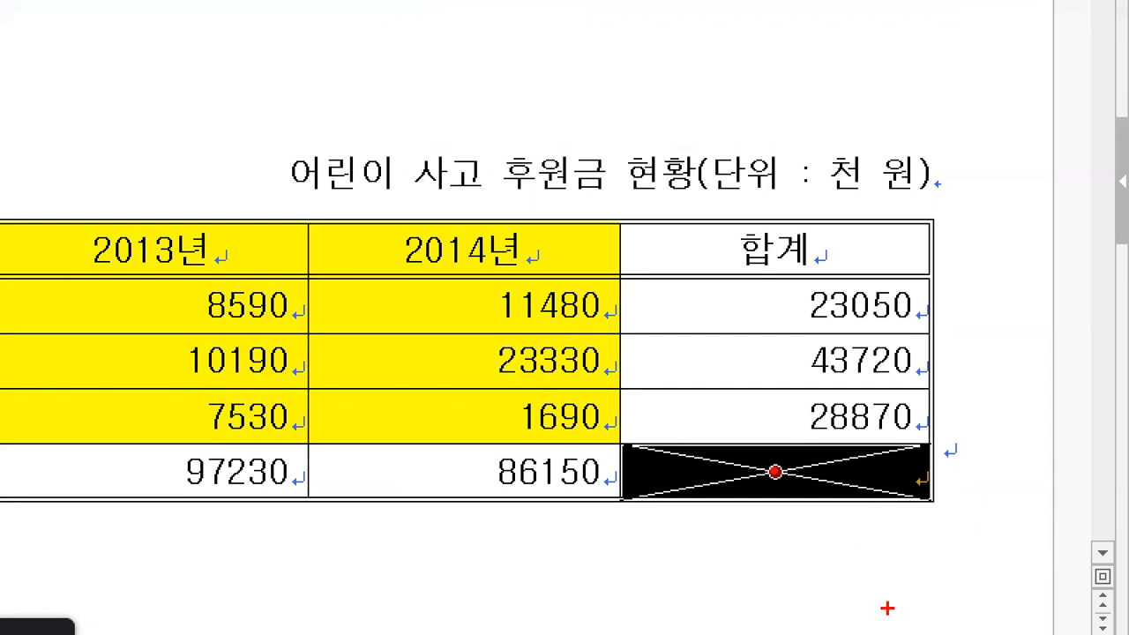
{"action": "key", "text": "alt+Tab"}
{"action": "key", "text": "alt+Tab"}
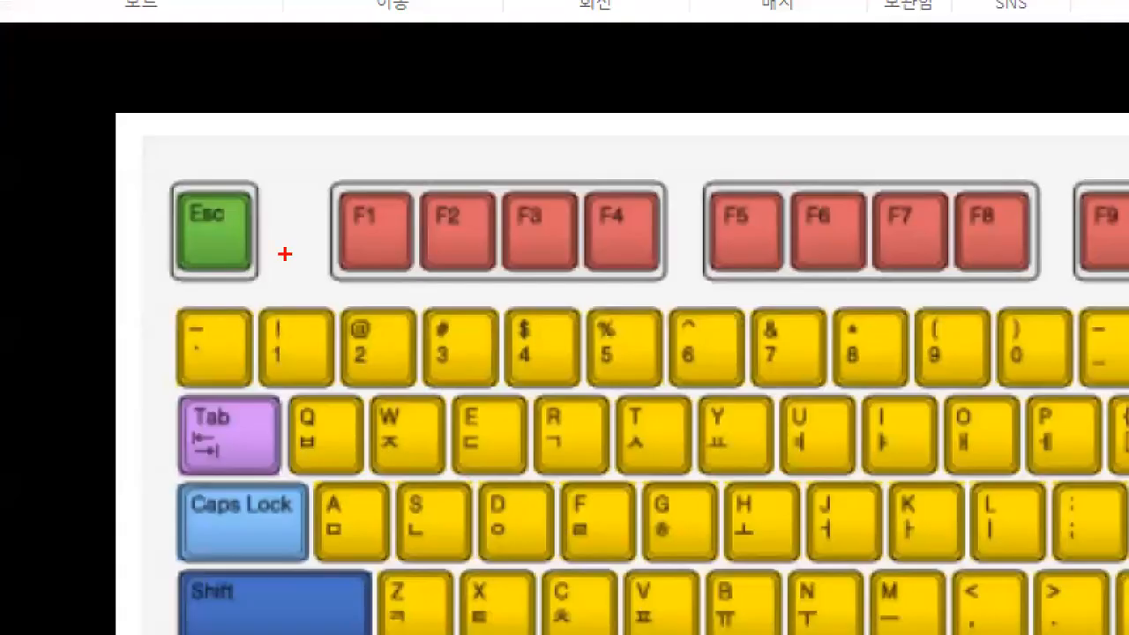
{"action": "mouse_move", "coordinate": [142, 231]}
{"action": "left_mouse_down"}
{"action": "mouse_move", "coordinate": [72, 211]}
{"action": "mouse_move", "coordinate": [137, 216]}
{"action": "mouse_move", "coordinate": [128, 249]}
{"action": "left_mouse_up"}
{"action": "mouse_move", "coordinate": [277, 134]}
{"action": "left_mouse_down"}
{"action": "mouse_move", "coordinate": [283, 156]}
{"action": "mouse_move", "coordinate": [309, 136]}
{"action": "left_mouse_up"}
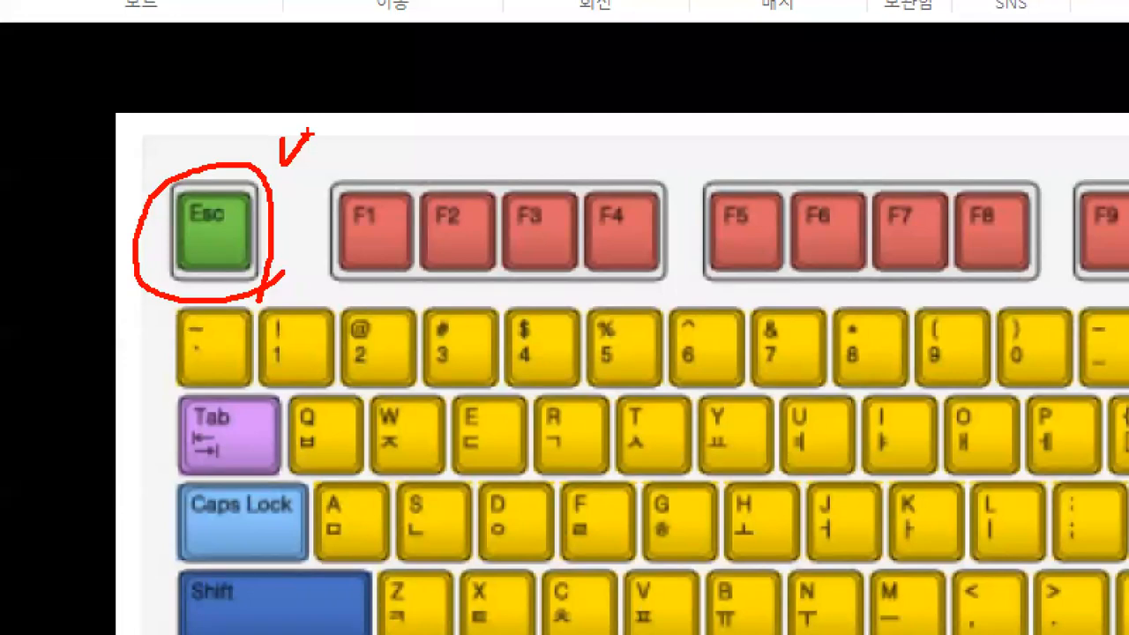
{"action": "key", "text": "alt+Tab"}
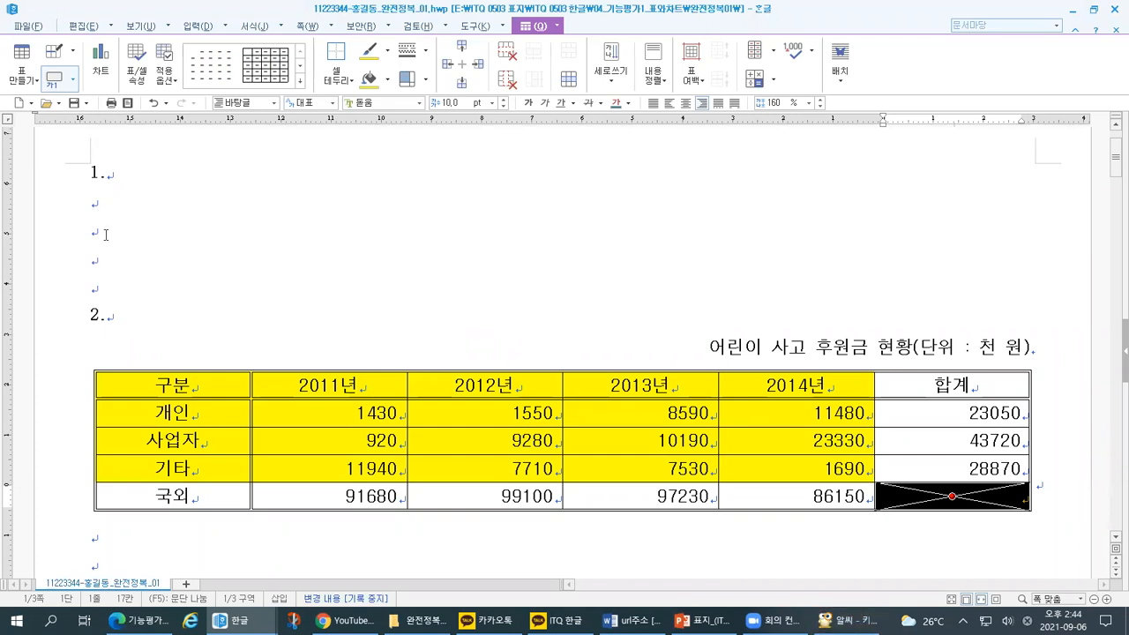
{"action": "left_click", "coordinate": [133, 245]}
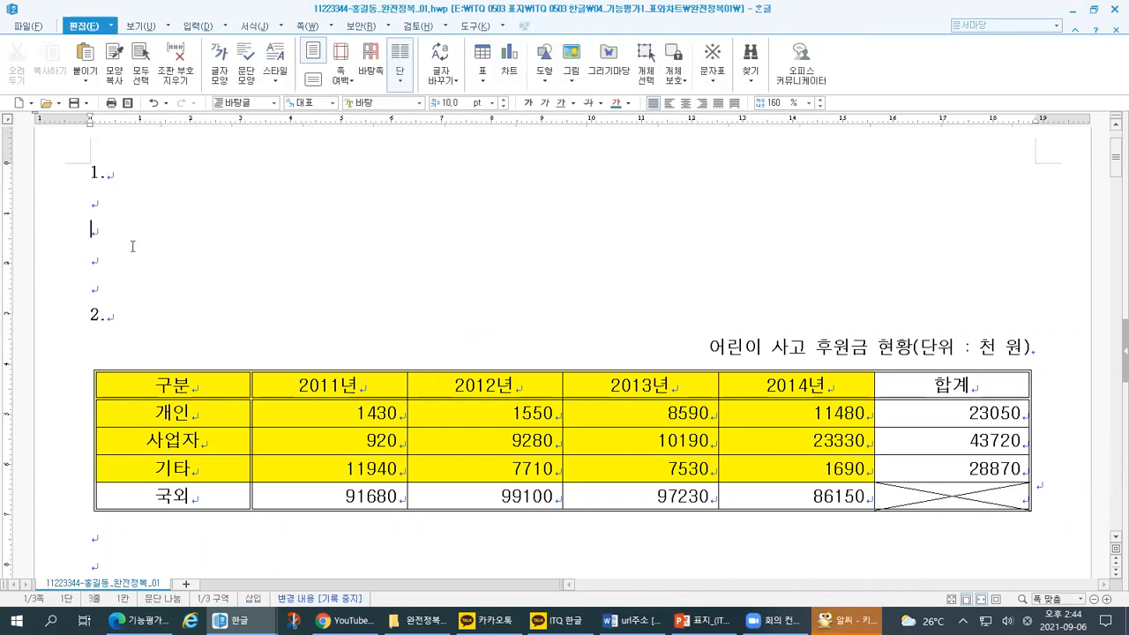
Step: Compare the crossed cell under 합계 and its corners with the same cell in the reference PDF, then return to Hangul
{"action": "key", "text": "ctrl+1"}
{"action": "left_click", "coordinate": [1037, 527]}
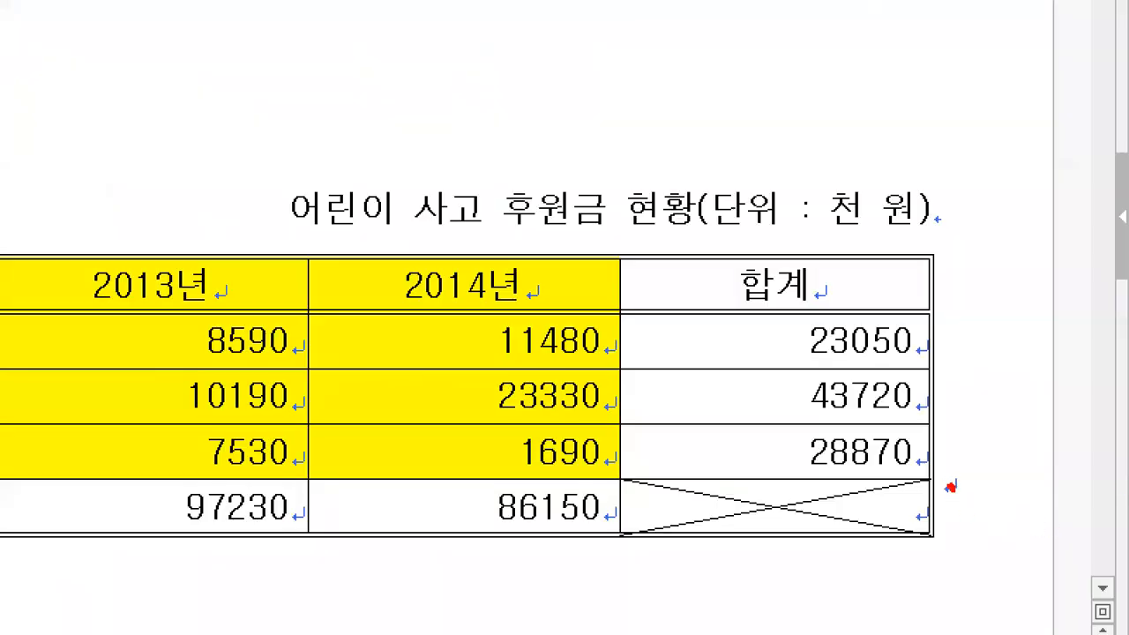
{"action": "left_click_drag", "start_coordinate": [950, 486], "coordinate": [997, 477]}
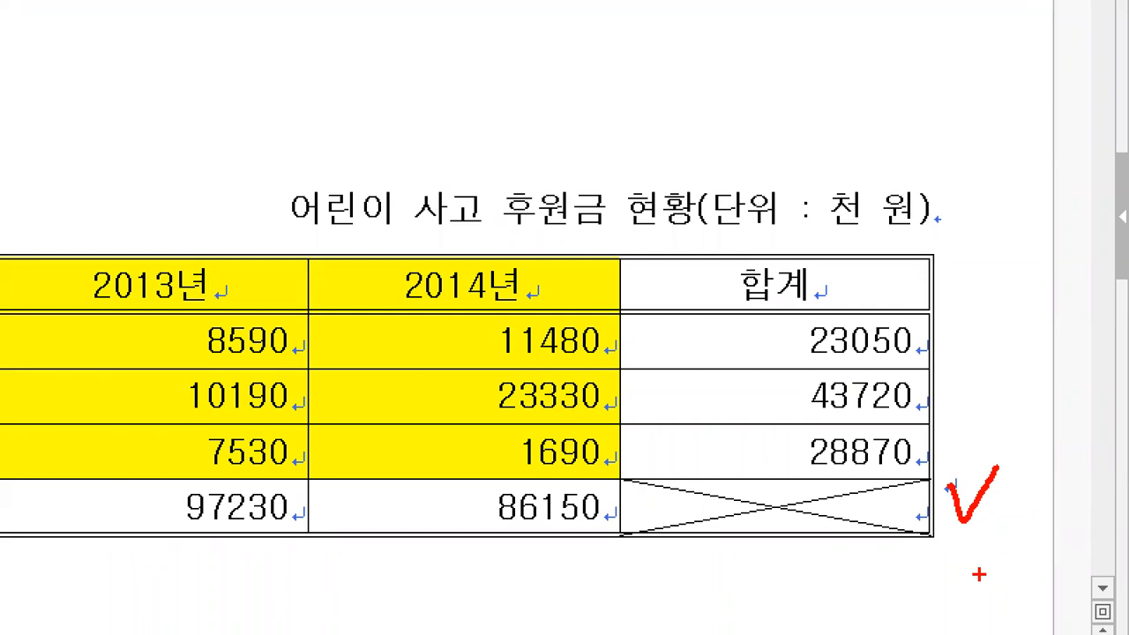
{"action": "key", "text": "Escape"}
{"action": "left_click", "coordinate": [139, 621]}
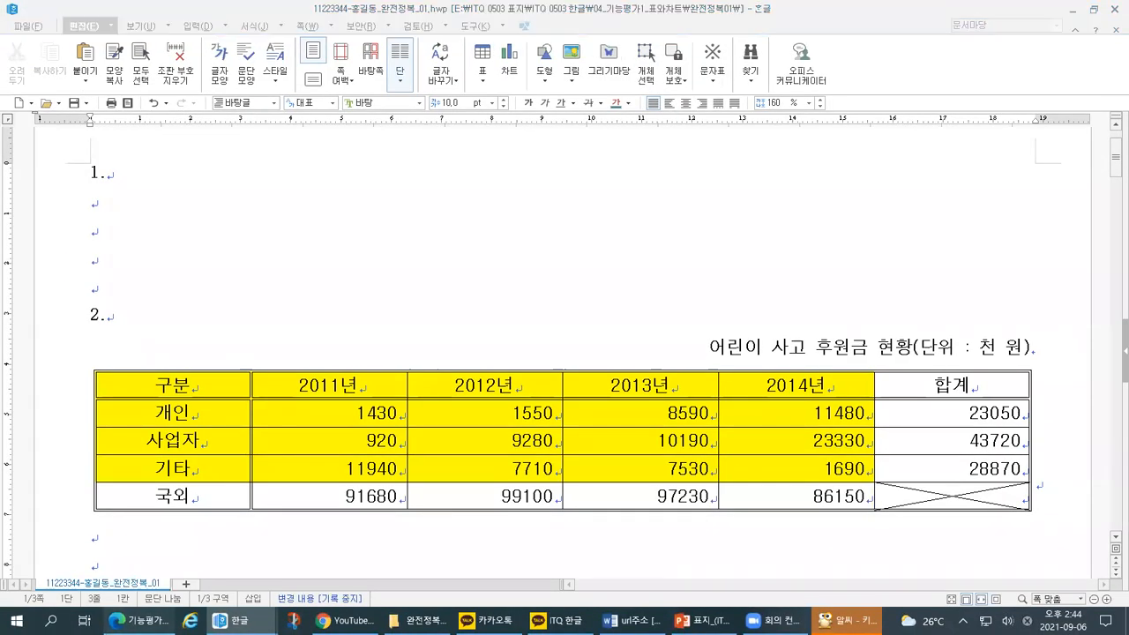
{"action": "key", "text": "ctrl+1"}
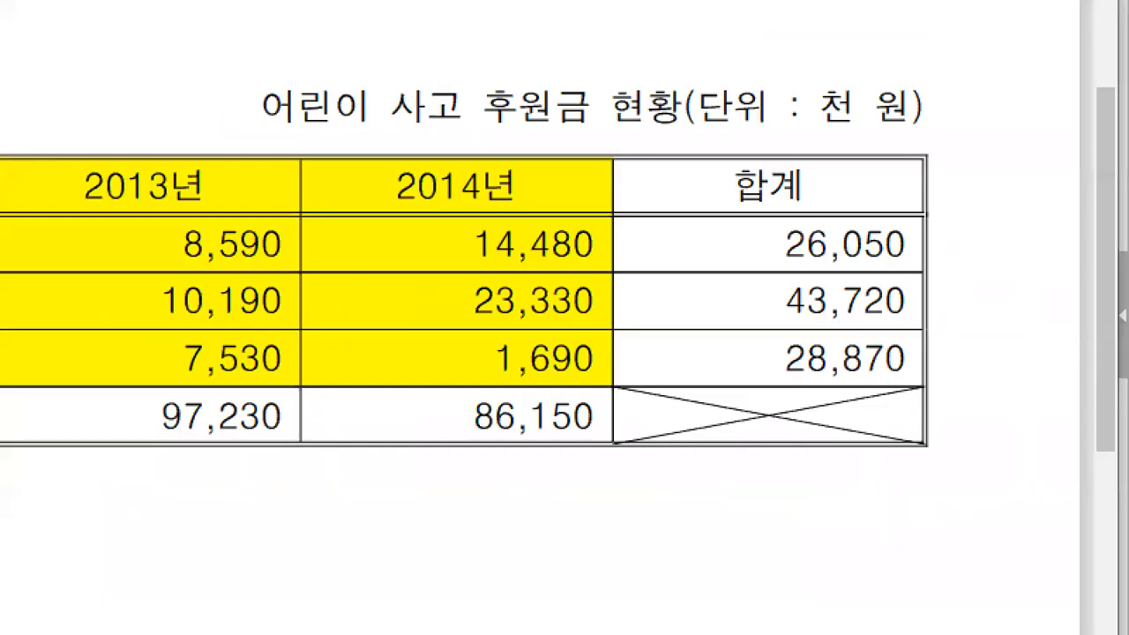
{"action": "left_click_drag", "start_coordinate": [670, 470], "coordinate": [933, 461]}
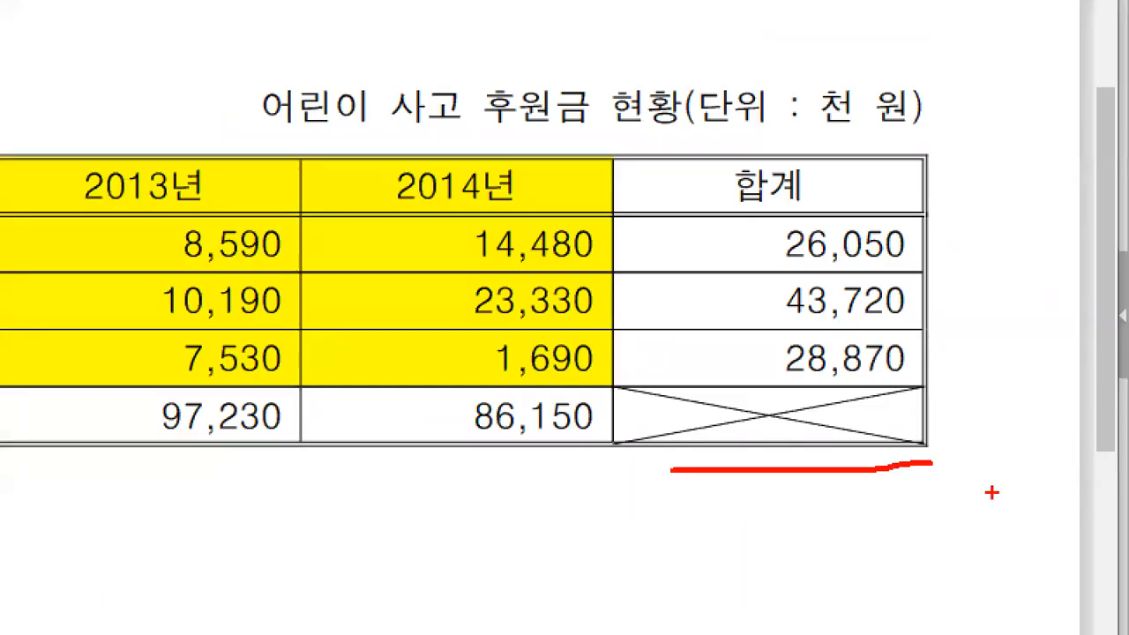
{"action": "left_click_drag", "start_coordinate": [921, 379], "coordinate": [925, 389]}
{"action": "left_click_drag", "start_coordinate": [609, 444], "coordinate": [615, 447]}
{"action": "left_click_drag", "start_coordinate": [609, 381], "coordinate": [612, 385]}
{"action": "left_click_drag", "start_coordinate": [924, 436], "coordinate": [926, 443]}
{"action": "key", "text": "alt+Tab"}
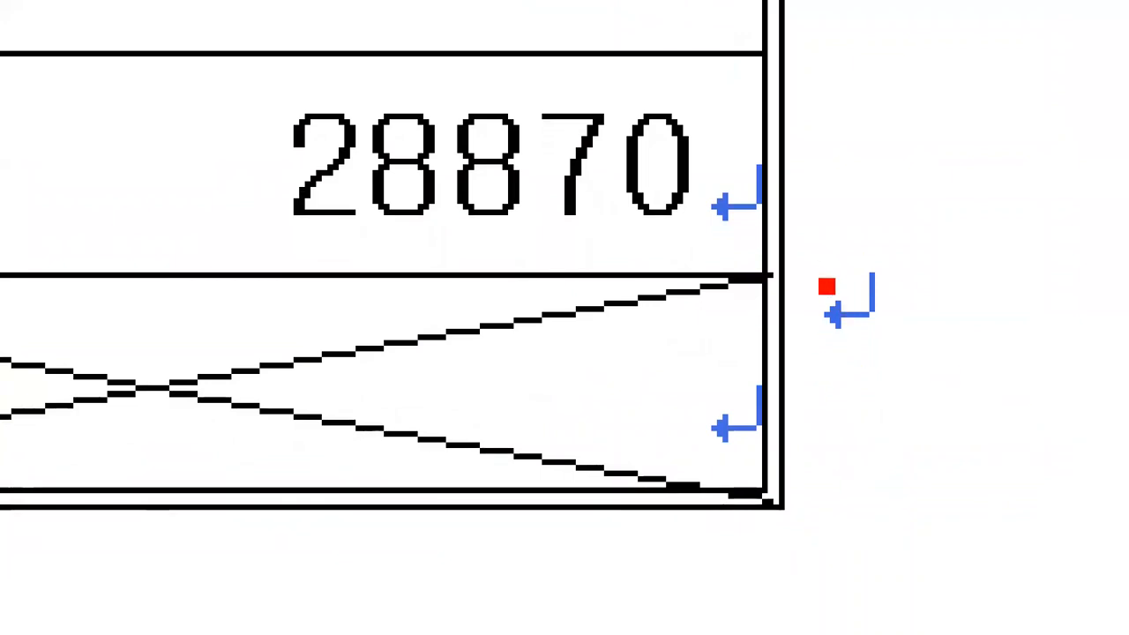
Step: Examine the cursor position just outside the table's last row, as distinct from the paragraph mark inside the crossed cell
{"action": "left_click_drag", "start_coordinate": [803, 262], "coordinate": [802, 389]}
{"action": "left_click_drag", "start_coordinate": [800, 258], "coordinate": [799, 242]}
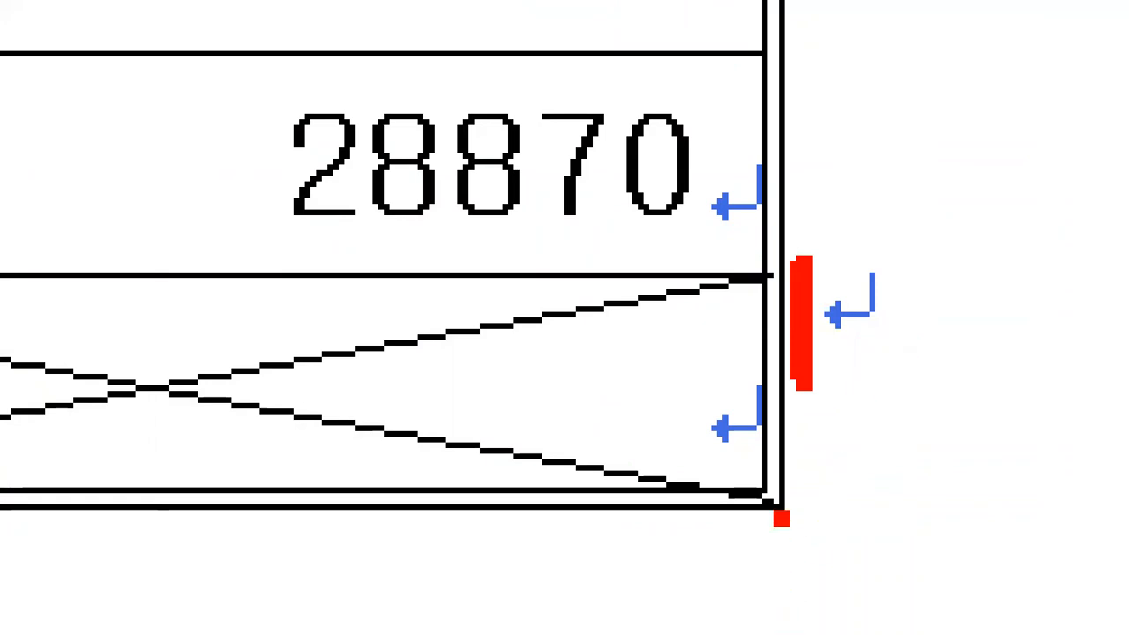
{"action": "left_click_drag", "start_coordinate": [799, 514], "coordinate": [849, 581]}
{"action": "mouse_move", "coordinate": [772, 501]}
{"action": "left_mouse_down"}
{"action": "mouse_move", "coordinate": [777, 570]}
{"action": "mouse_move", "coordinate": [845, 502]}
{"action": "mouse_move", "coordinate": [874, 503]}
{"action": "left_mouse_up"}
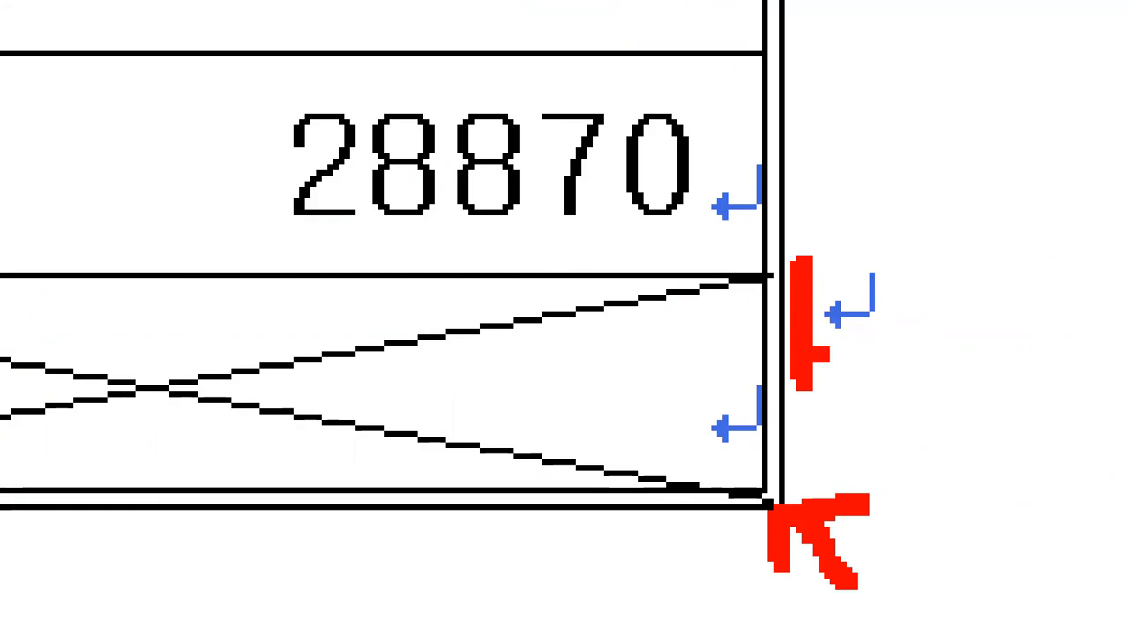
{"action": "left_click_drag", "start_coordinate": [974, 254], "coordinate": [896, 361]}
{"action": "left_click_drag", "start_coordinate": [884, 248], "coordinate": [1003, 385]}
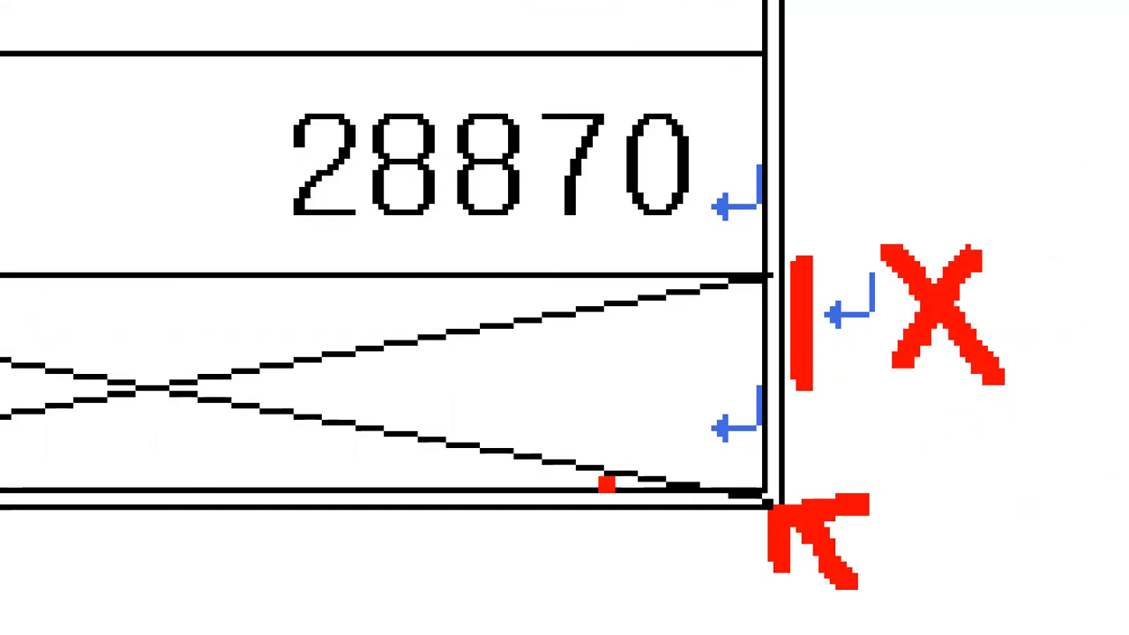
{"action": "mouse_move", "coordinate": [728, 481]}
{"action": "left_mouse_down"}
{"action": "mouse_move", "coordinate": [683, 485]}
{"action": "mouse_move", "coordinate": [750, 324]}
{"action": "mouse_move", "coordinate": [764, 459]}
{"action": "mouse_move", "coordinate": [719, 474]}
{"action": "left_mouse_up"}
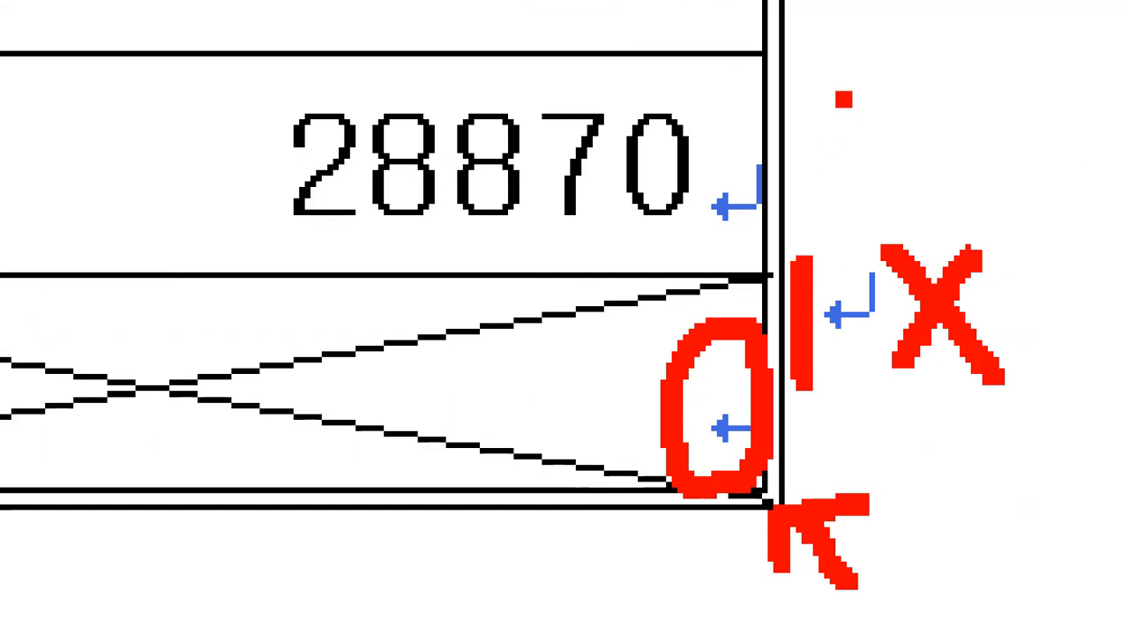
{"action": "left_click_drag", "start_coordinate": [842, 94], "coordinate": [845, 249]}
{"action": "mouse_move", "coordinate": [808, 181]}
{"action": "left_mouse_down"}
{"action": "mouse_move", "coordinate": [845, 254]}
{"action": "mouse_move", "coordinate": [898, 169]}
{"action": "left_mouse_up"}
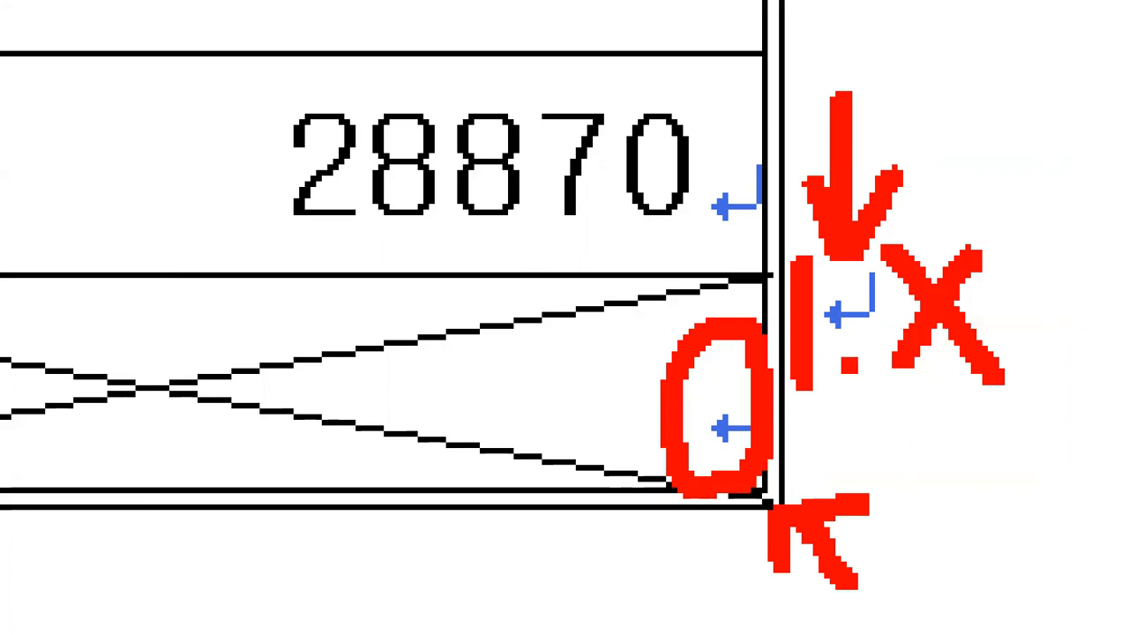
{"action": "left_click_drag", "start_coordinate": [866, 354], "coordinate": [886, 467]}
{"action": "left_click_drag", "start_coordinate": [847, 359], "coordinate": [829, 411]}
{"action": "left_click_drag", "start_coordinate": [861, 342], "coordinate": [915, 394]}
{"action": "key", "text": "Escape"}
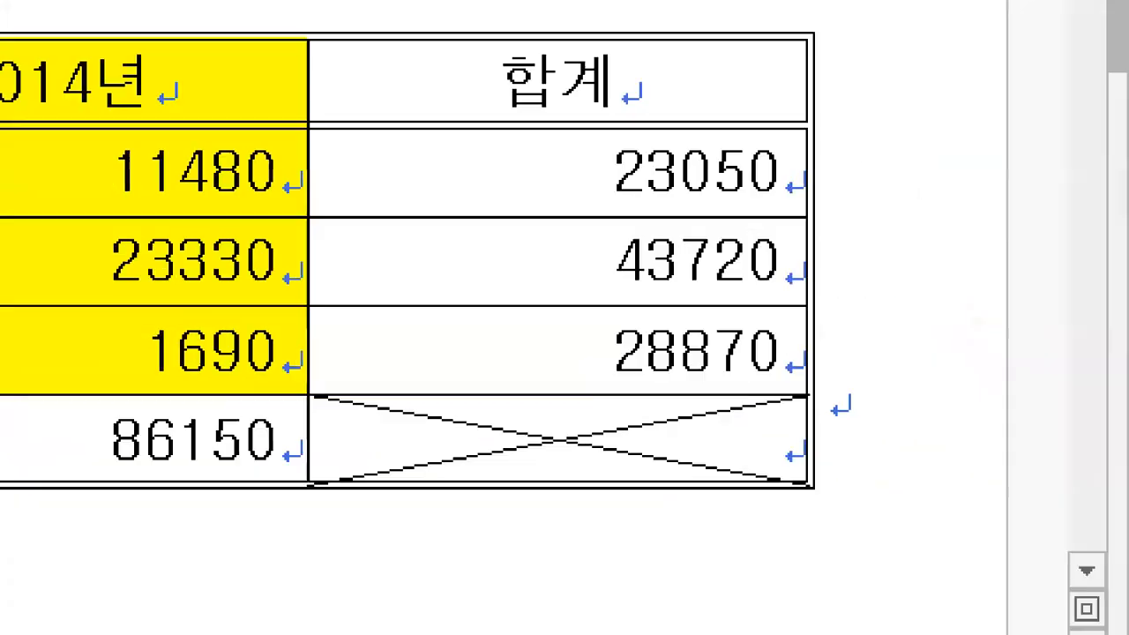
Step: Place the cursor directly after the table, outside its last row, and center-align the paragraph that holds the table
{"action": "mouse_move", "coordinate": [843, 432]}
{"action": "left_mouse_down"}
{"action": "mouse_move", "coordinate": [865, 431]}
{"action": "mouse_move", "coordinate": [803, 457]}
{"action": "left_mouse_up"}
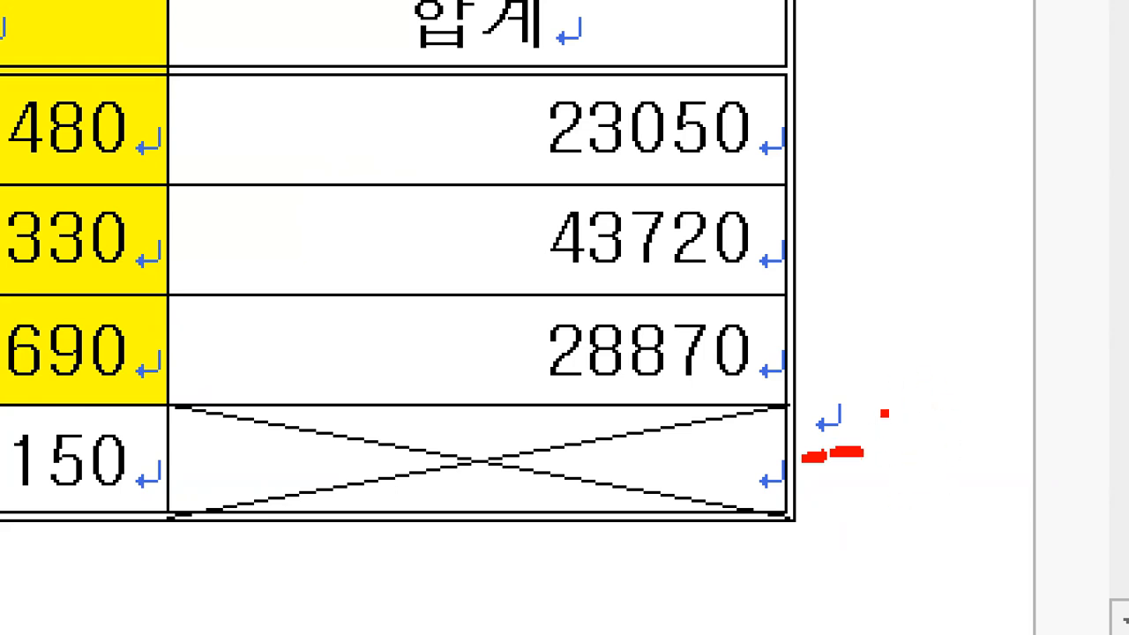
{"action": "left_click_drag", "start_coordinate": [811, 396], "coordinate": [812, 436]}
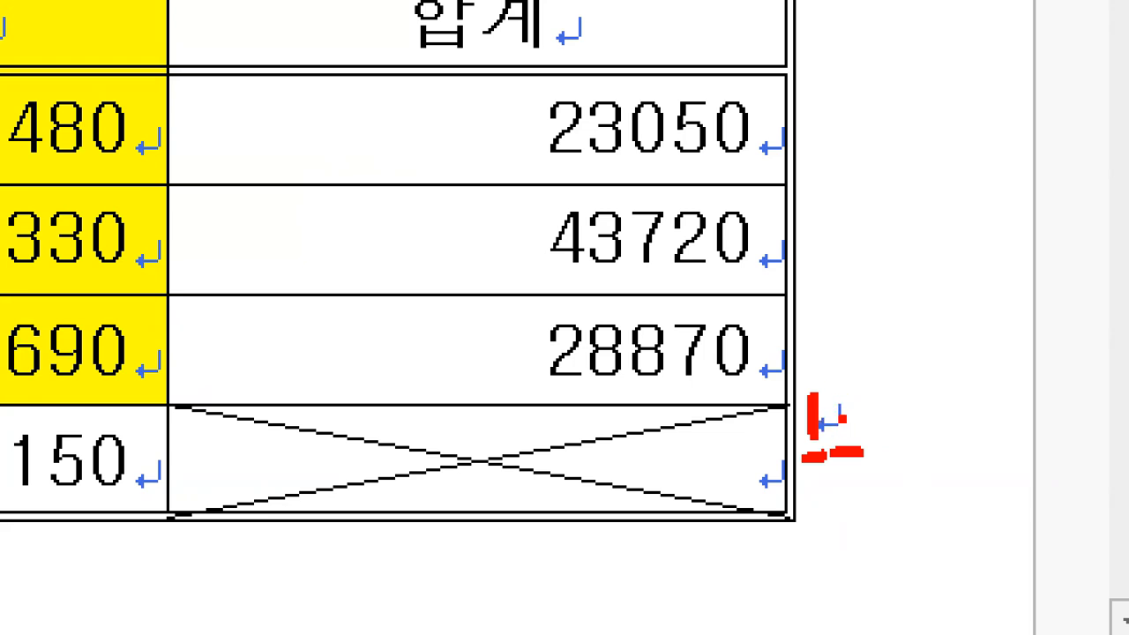
{"action": "left_click_drag", "start_coordinate": [811, 398], "coordinate": [826, 401]}
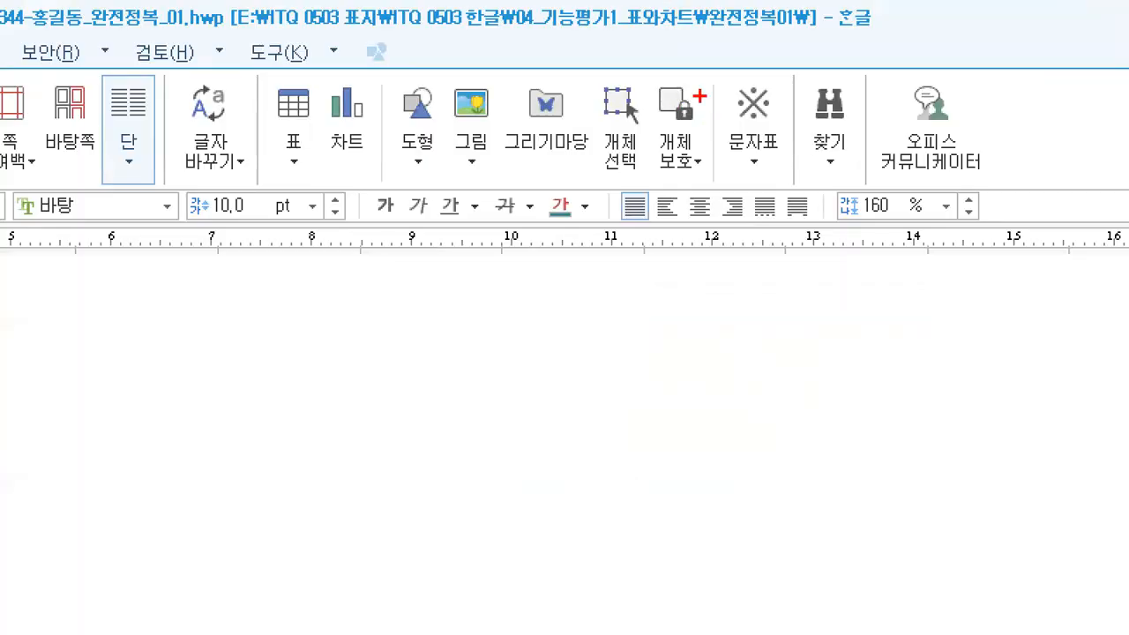
{"action": "left_click_drag", "start_coordinate": [572, 240], "coordinate": [864, 222]}
{"action": "mouse_move", "coordinate": [728, 222]}
{"action": "left_mouse_down"}
{"action": "mouse_move", "coordinate": [697, 231]}
{"action": "mouse_move", "coordinate": [673, 203]}
{"action": "mouse_move", "coordinate": [721, 187]}
{"action": "mouse_move", "coordinate": [697, 234]}
{"action": "left_mouse_up"}
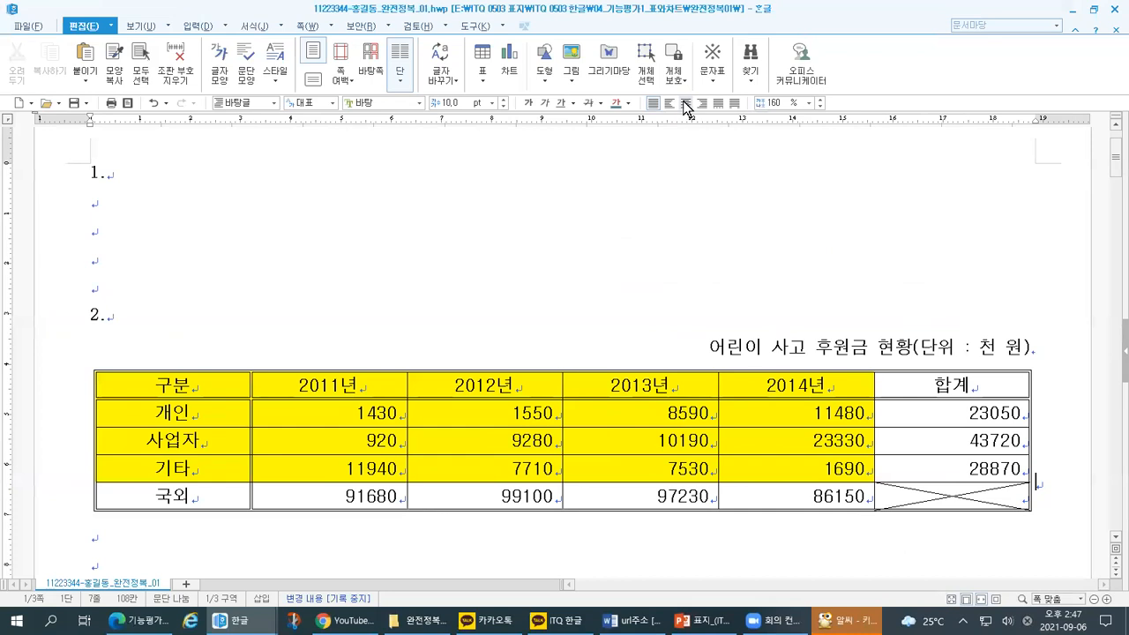
{"action": "left_click", "coordinate": [685, 104]}
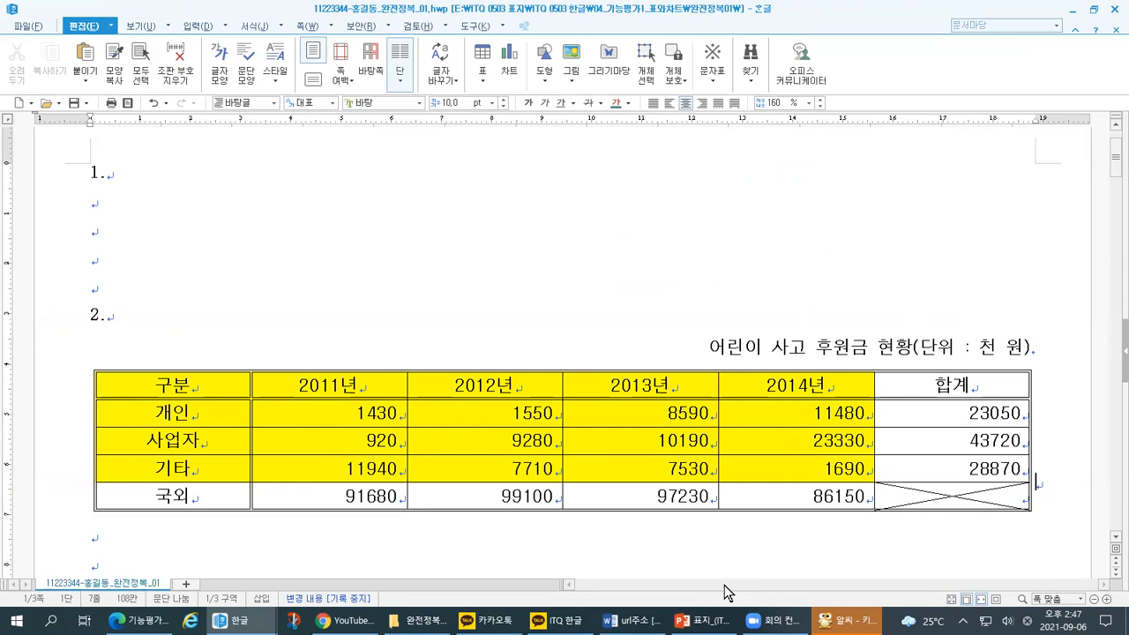
Step: Switch to the PowerPoint presentation and review the 학습목표 slide's items on page margins, fonts, page division, saving and table creation
{"action": "left_click", "coordinate": [701, 620]}
{"action": "key", "text": "Up"}
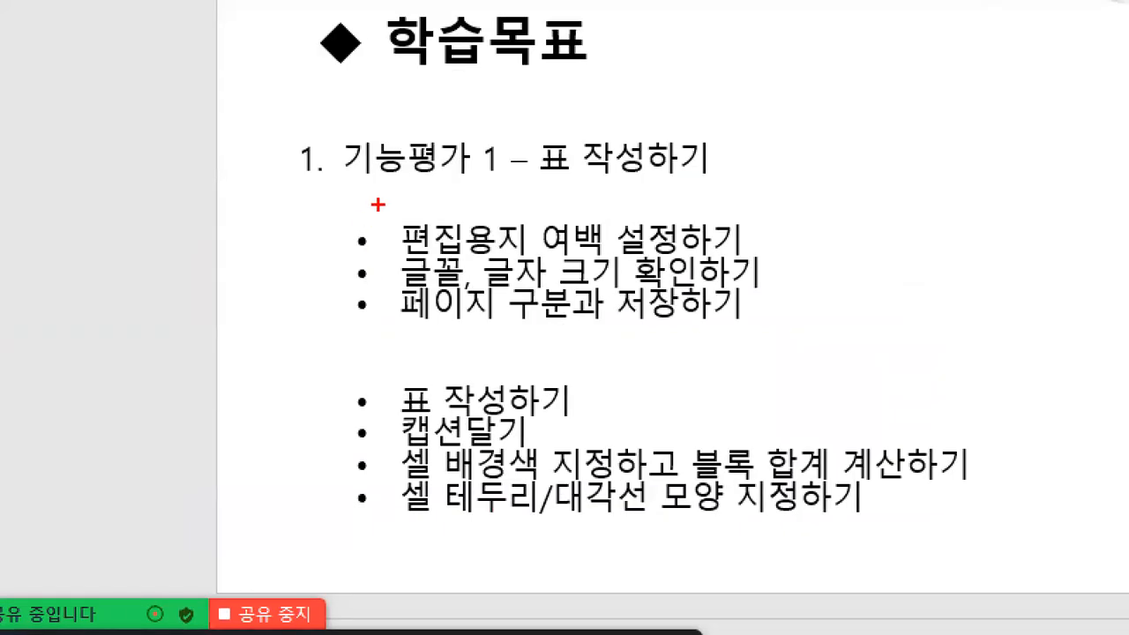
{"action": "mouse_move", "coordinate": [438, 354]}
{"action": "left_mouse_down"}
{"action": "mouse_move", "coordinate": [428, 370]}
{"action": "mouse_move", "coordinate": [469, 419]}
{"action": "left_mouse_up"}
{"action": "mouse_move", "coordinate": [436, 331]}
{"action": "left_mouse_down"}
{"action": "mouse_move", "coordinate": [748, 331]}
{"action": "mouse_move", "coordinate": [771, 212]}
{"action": "mouse_move", "coordinate": [326, 211]}
{"action": "left_mouse_up"}
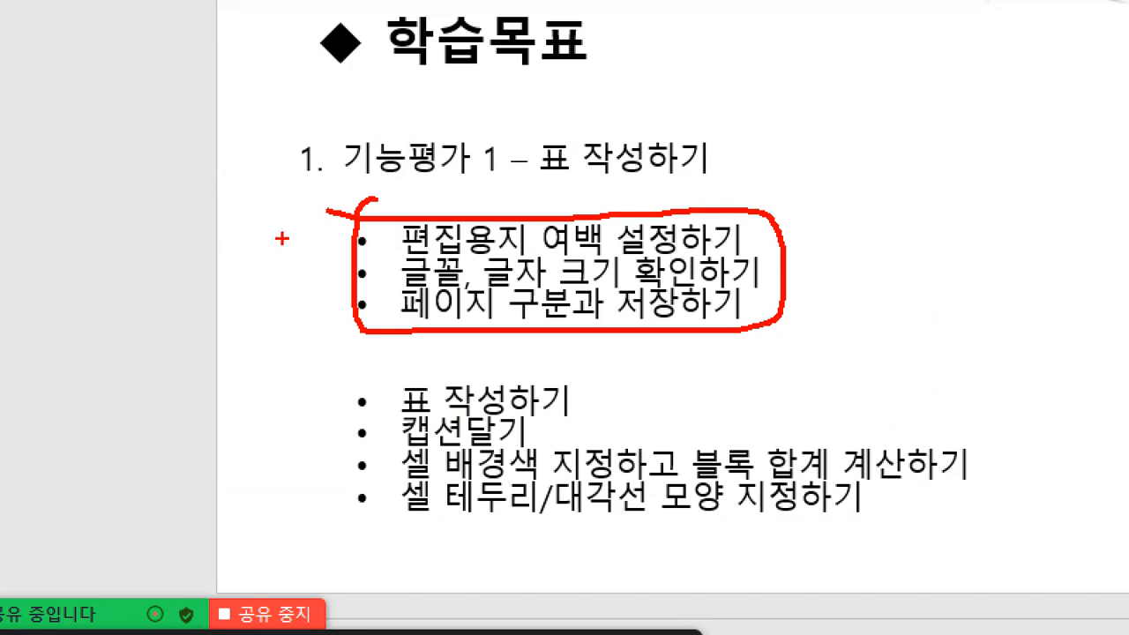
{"action": "left_click_drag", "start_coordinate": [284, 221], "coordinate": [306, 208]}
{"action": "mouse_move", "coordinate": [284, 256]}
{"action": "left_mouse_down"}
{"action": "mouse_move", "coordinate": [296, 266]}
{"action": "mouse_move", "coordinate": [305, 251]}
{"action": "left_mouse_up"}
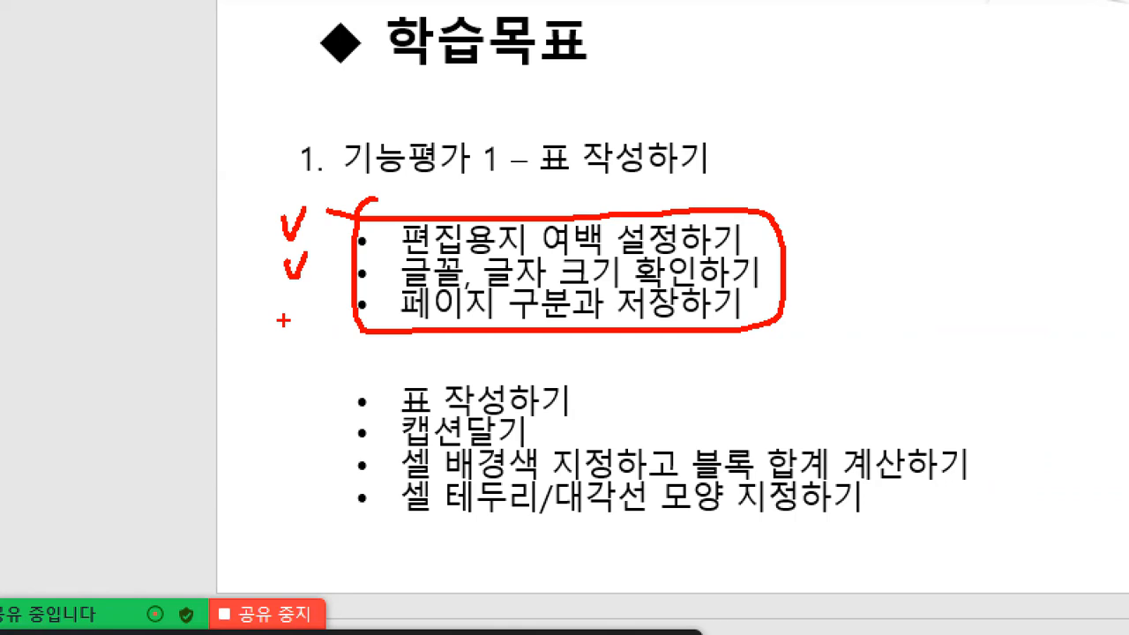
{"action": "left_click_drag", "start_coordinate": [624, 319], "coordinate": [710, 318]}
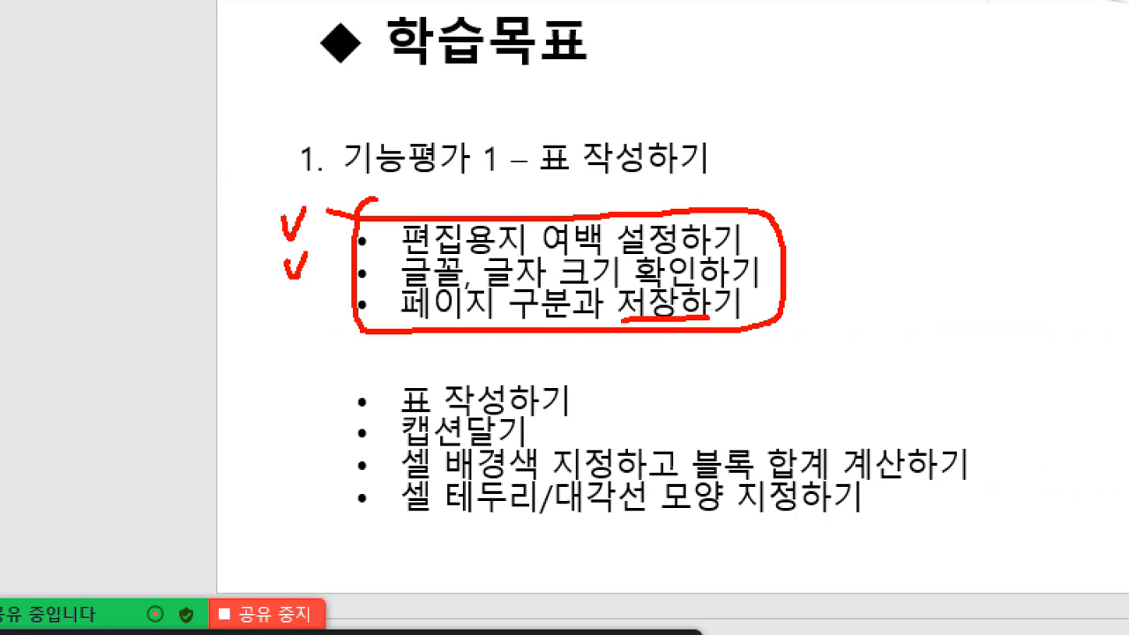
{"action": "mouse_move", "coordinate": [832, 281]}
{"action": "left_mouse_down"}
{"action": "mouse_move", "coordinate": [829, 311]}
{"action": "mouse_move", "coordinate": [926, 286]}
{"action": "mouse_move", "coordinate": [833, 280]}
{"action": "left_mouse_up"}
{"action": "mouse_move", "coordinate": [944, 296]}
{"action": "left_mouse_down"}
{"action": "mouse_move", "coordinate": [1059, 309]}
{"action": "mouse_move", "coordinate": [1001, 263]}
{"action": "left_mouse_up"}
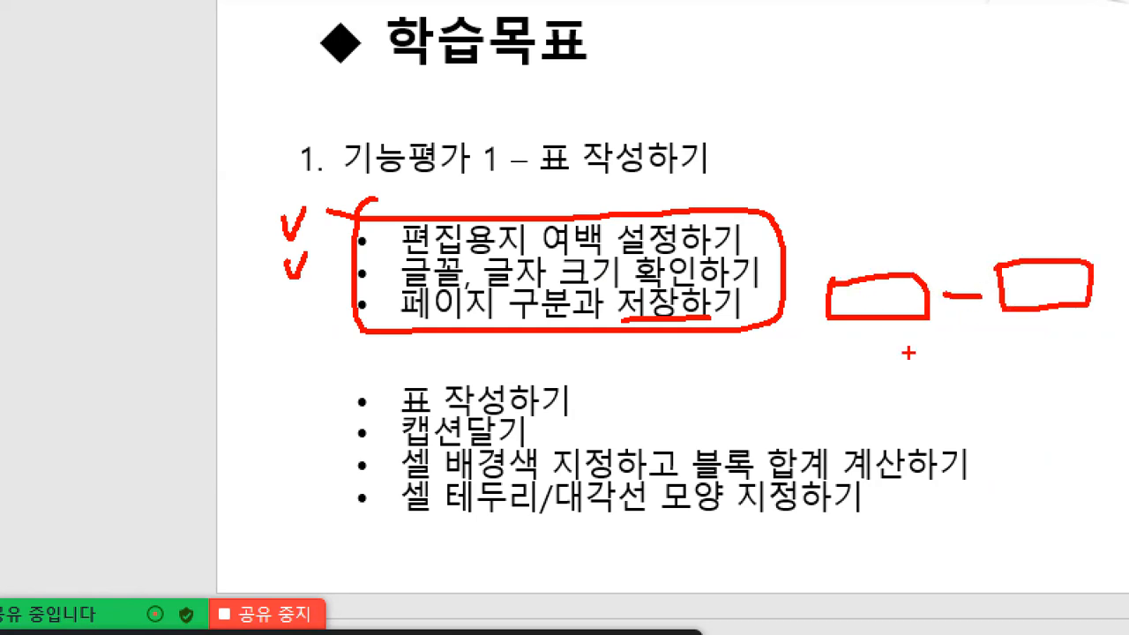
{"action": "left_click_drag", "start_coordinate": [809, 272], "coordinate": [815, 282]}
{"action": "mouse_move", "coordinate": [1104, 263]}
{"action": "left_mouse_down"}
{"action": "mouse_move", "coordinate": [1103, 274]}
{"action": "mouse_move", "coordinate": [1114, 272]}
{"action": "left_mouse_up"}
{"action": "left_click_drag", "start_coordinate": [819, 150], "coordinate": [1066, 144]}
{"action": "left_click_drag", "start_coordinate": [751, 296], "coordinate": [772, 291]}
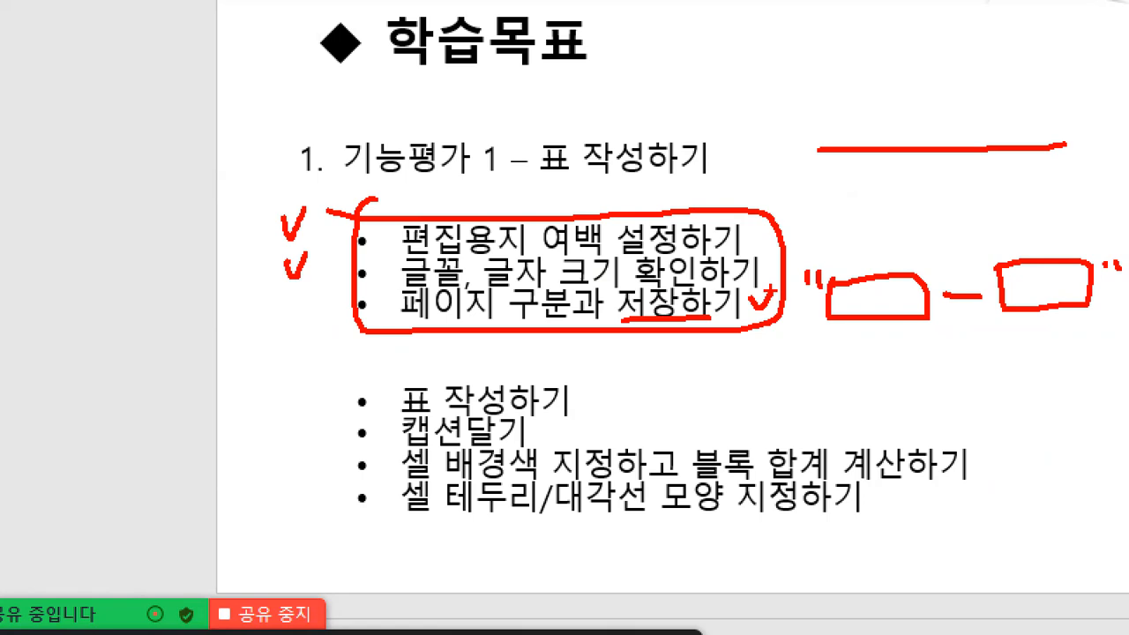
{"action": "mouse_move", "coordinate": [413, 364]}
{"action": "left_mouse_down"}
{"action": "mouse_move", "coordinate": [362, 365]}
{"action": "mouse_move", "coordinate": [347, 490]}
{"action": "mouse_move", "coordinate": [642, 530]}
{"action": "mouse_move", "coordinate": [995, 533]}
{"action": "mouse_move", "coordinate": [922, 386]}
{"action": "mouse_move", "coordinate": [414, 369]}
{"action": "left_mouse_up"}
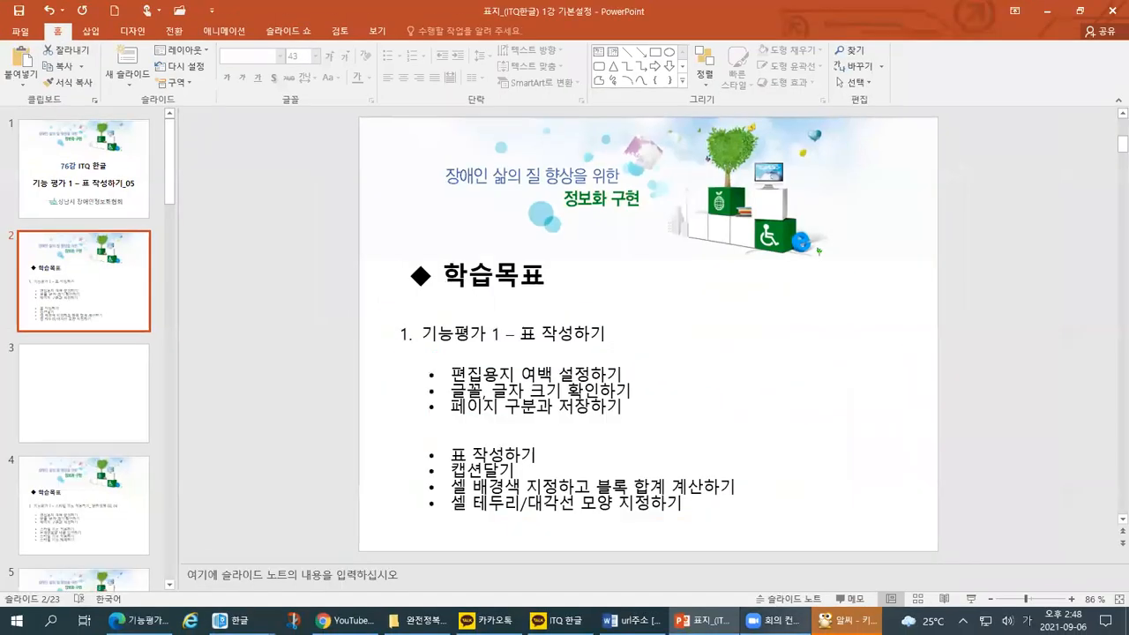
Step: Switch from PowerPoint to Hangul and bring up the document with the finished donation table
{"action": "left_click", "coordinate": [232, 621]}
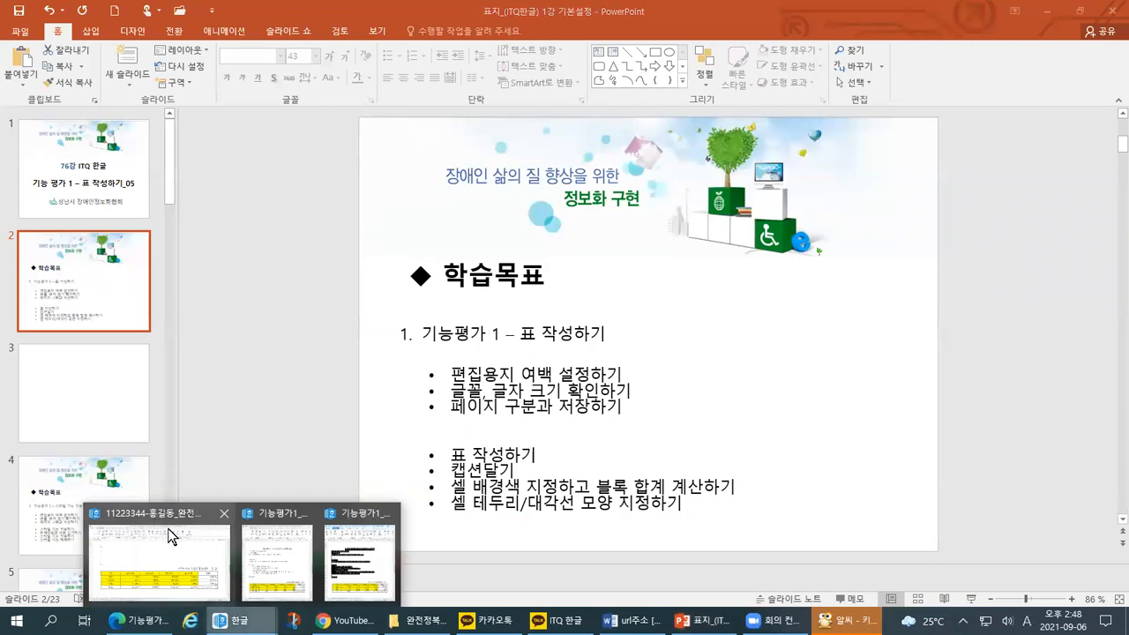
{"action": "left_click", "coordinate": [378, 542]}
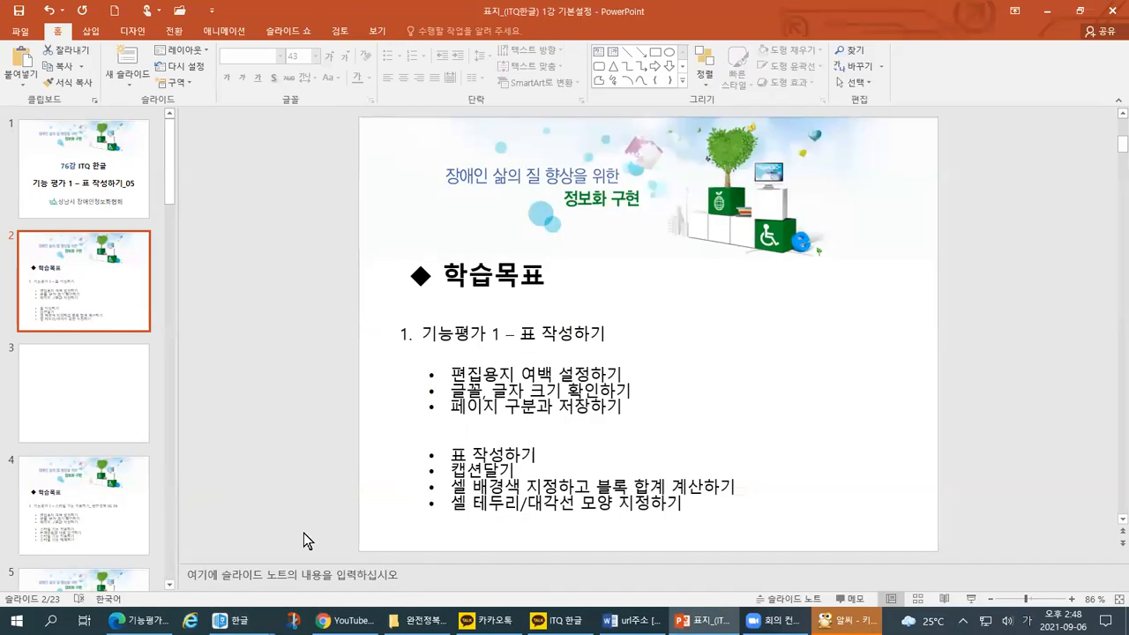
{"action": "left_click", "coordinate": [304, 532]}
{"action": "mouse_move", "coordinate": [232, 621]}
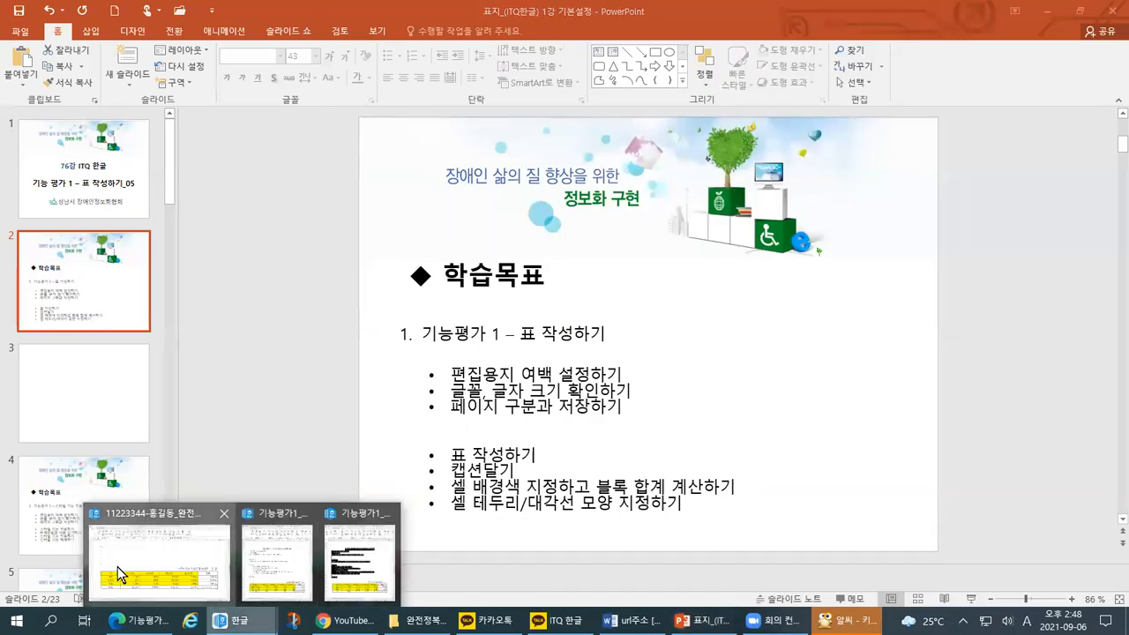
{"action": "left_click", "coordinate": [118, 567]}
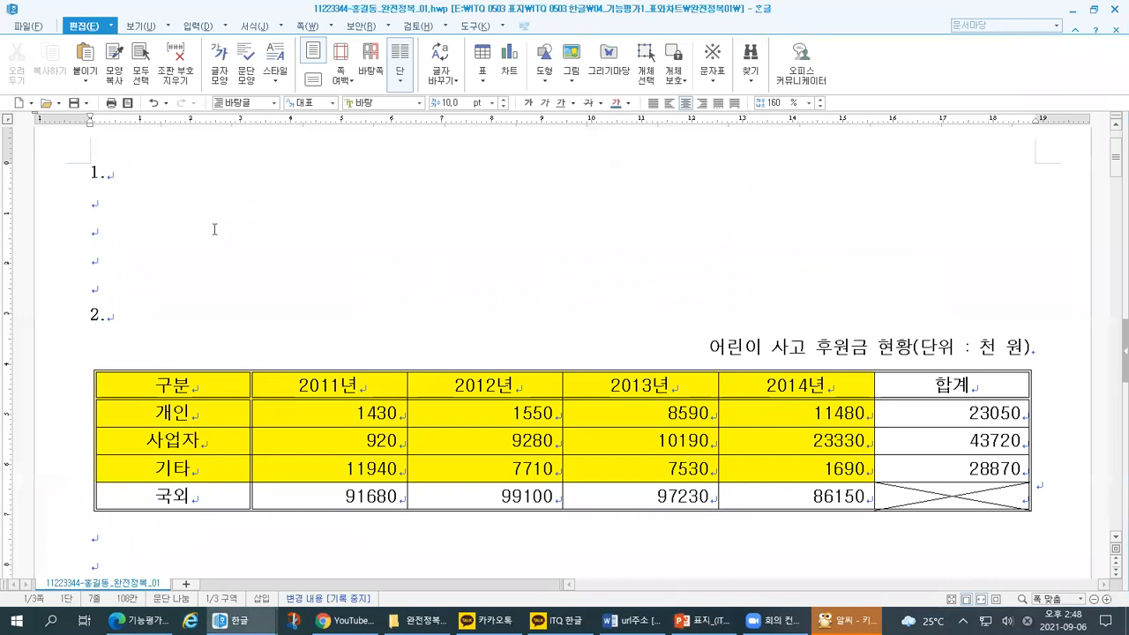
Step: Create a new blank document in Hangul and check its title
{"action": "left_click", "coordinate": [26, 26]}
{"action": "mouse_move", "coordinate": [43, 47]}
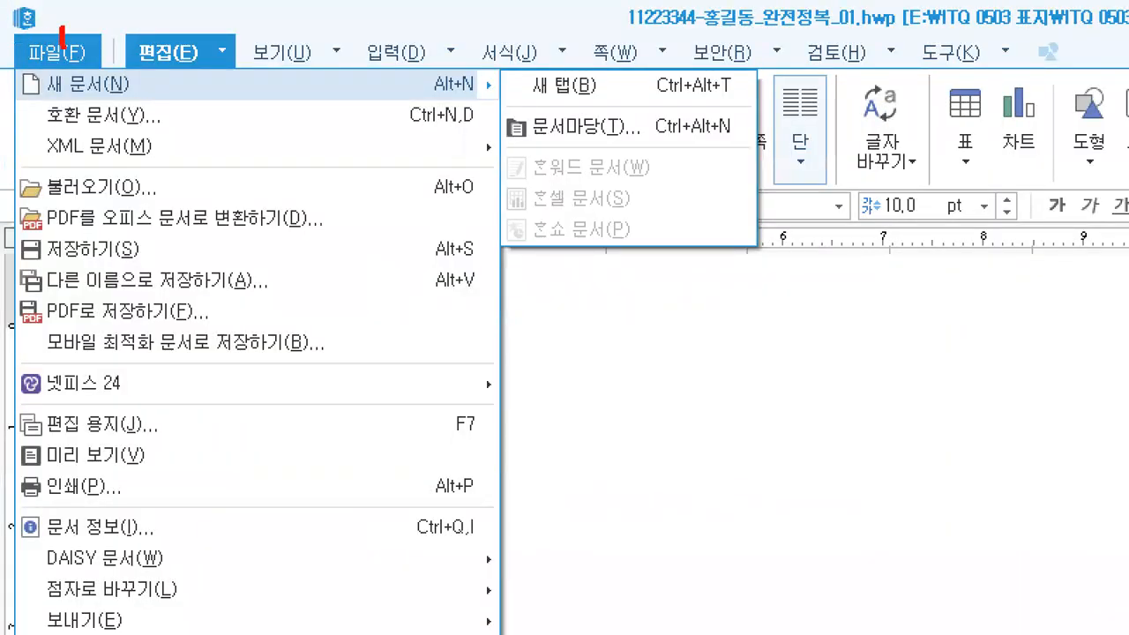
{"action": "left_click_drag", "start_coordinate": [62, 43], "coordinate": [81, 23]}
{"action": "mouse_move", "coordinate": [116, 77]}
{"action": "left_mouse_down"}
{"action": "mouse_move", "coordinate": [138, 67]}
{"action": "mouse_move", "coordinate": [142, 76]}
{"action": "left_mouse_up"}
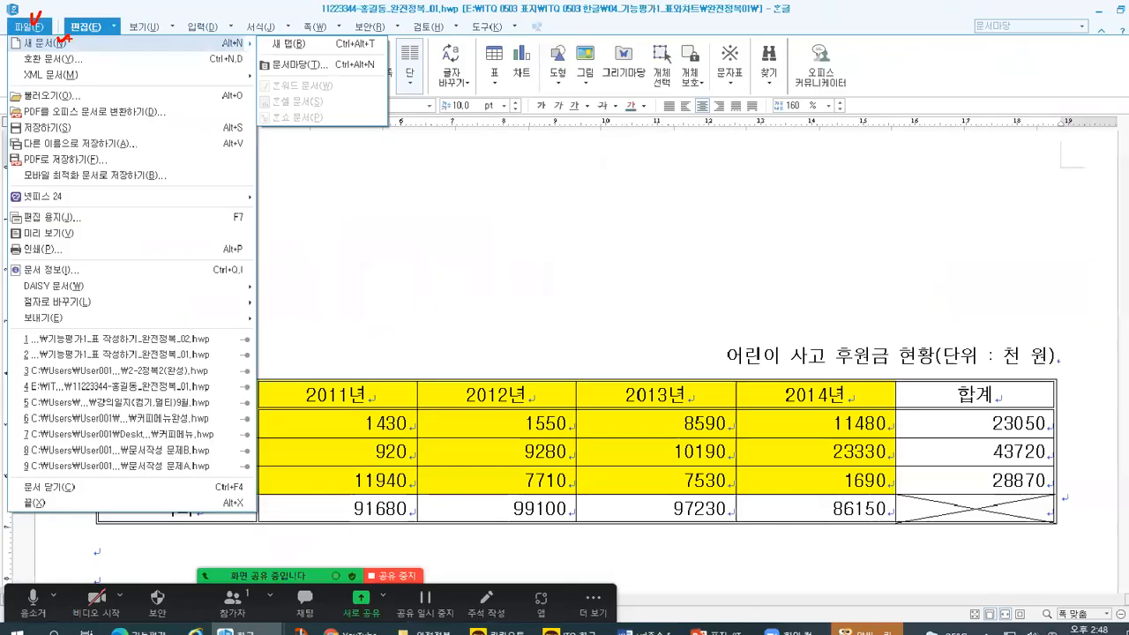
{"action": "left_click", "coordinate": [28, 25]}
{"action": "left_click", "coordinate": [28, 26]}
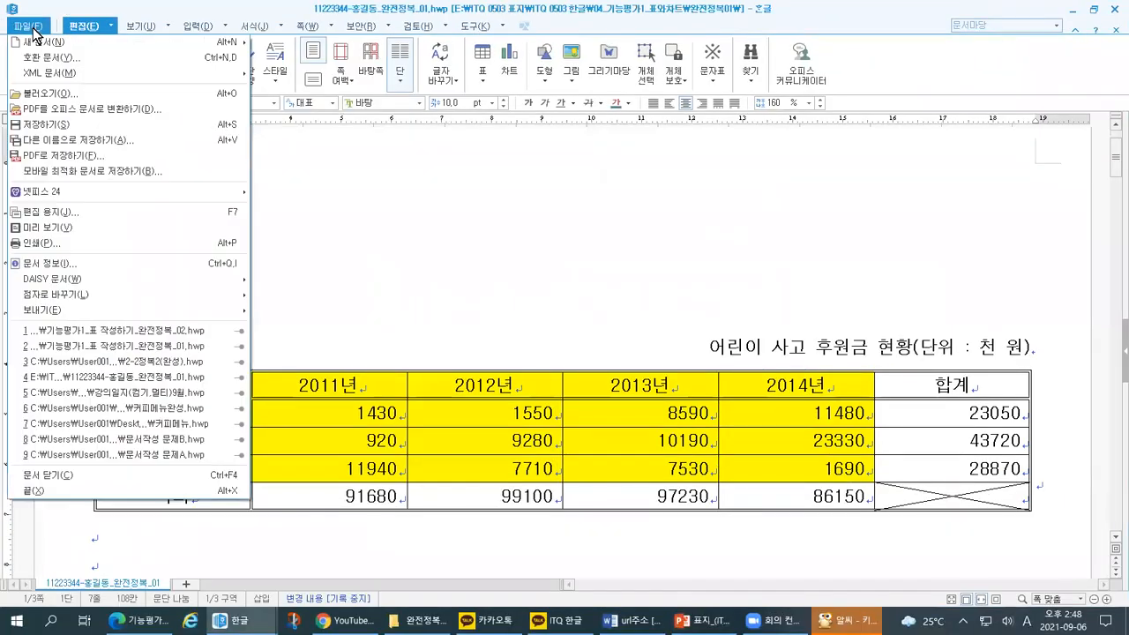
{"action": "left_click", "coordinate": [33, 49]}
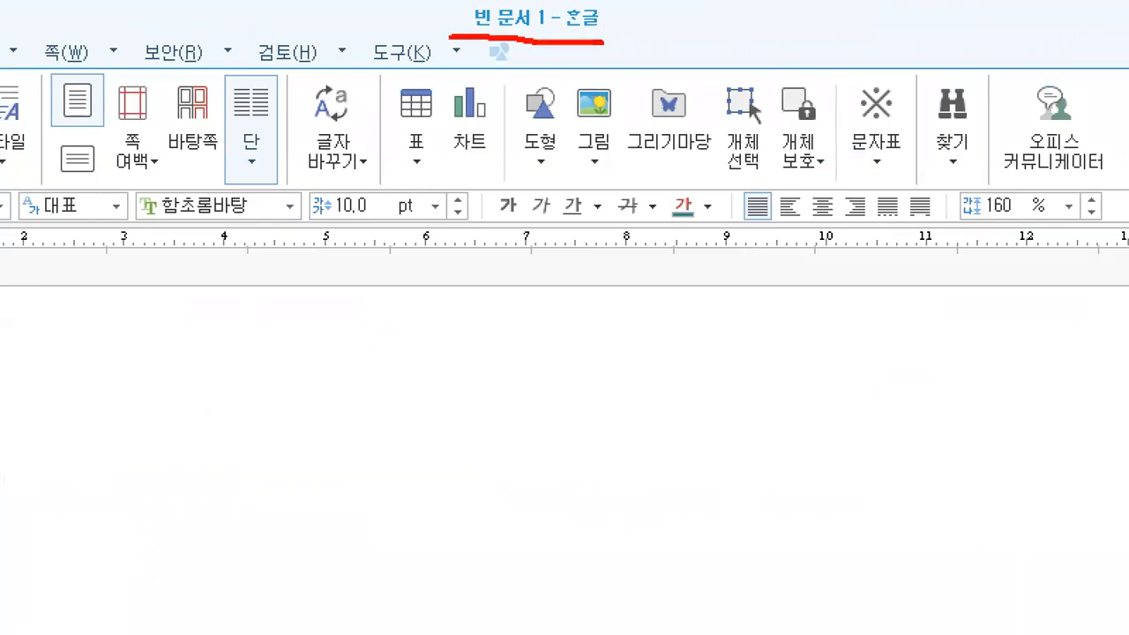
{"action": "left_click_drag", "start_coordinate": [603, 40], "coordinate": [622, 36]}
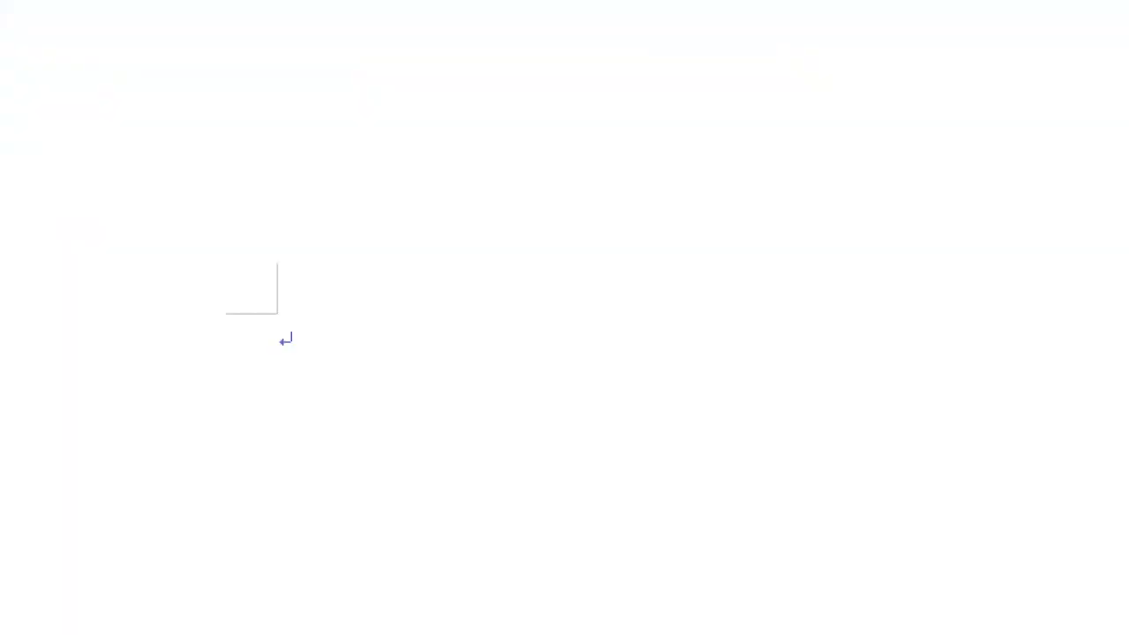
Step: Examine the blank page's margin corner guide, the space to the page edges and the cursor position
{"action": "mouse_move", "coordinate": [358, 97]}
{"action": "left_mouse_down"}
{"action": "mouse_move", "coordinate": [433, 268]}
{"action": "mouse_move", "coordinate": [381, 438]}
{"action": "left_mouse_up"}
{"action": "mouse_move", "coordinate": [70, 469]}
{"action": "left_mouse_down"}
{"action": "mouse_move", "coordinate": [195, 487]}
{"action": "mouse_move", "coordinate": [360, 456]}
{"action": "mouse_move", "coordinate": [373, 507]}
{"action": "left_mouse_up"}
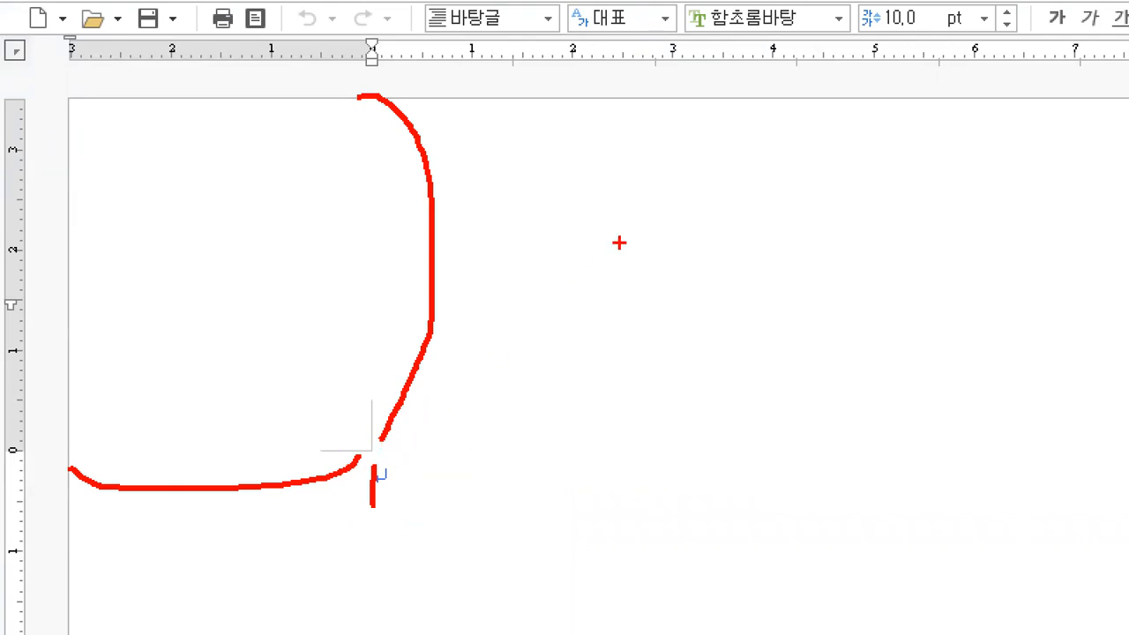
{"action": "mouse_move", "coordinate": [563, 157]}
{"action": "left_mouse_down"}
{"action": "mouse_move", "coordinate": [563, 184]}
{"action": "mouse_move", "coordinate": [540, 146]}
{"action": "mouse_move", "coordinate": [582, 207]}
{"action": "mouse_move", "coordinate": [565, 214]}
{"action": "left_mouse_up"}
{"action": "left_click", "coordinate": [612, 187]}
{"action": "mouse_move", "coordinate": [650, 139]}
{"action": "left_mouse_down"}
{"action": "mouse_move", "coordinate": [636, 177]}
{"action": "mouse_move", "coordinate": [659, 204]}
{"action": "left_mouse_up"}
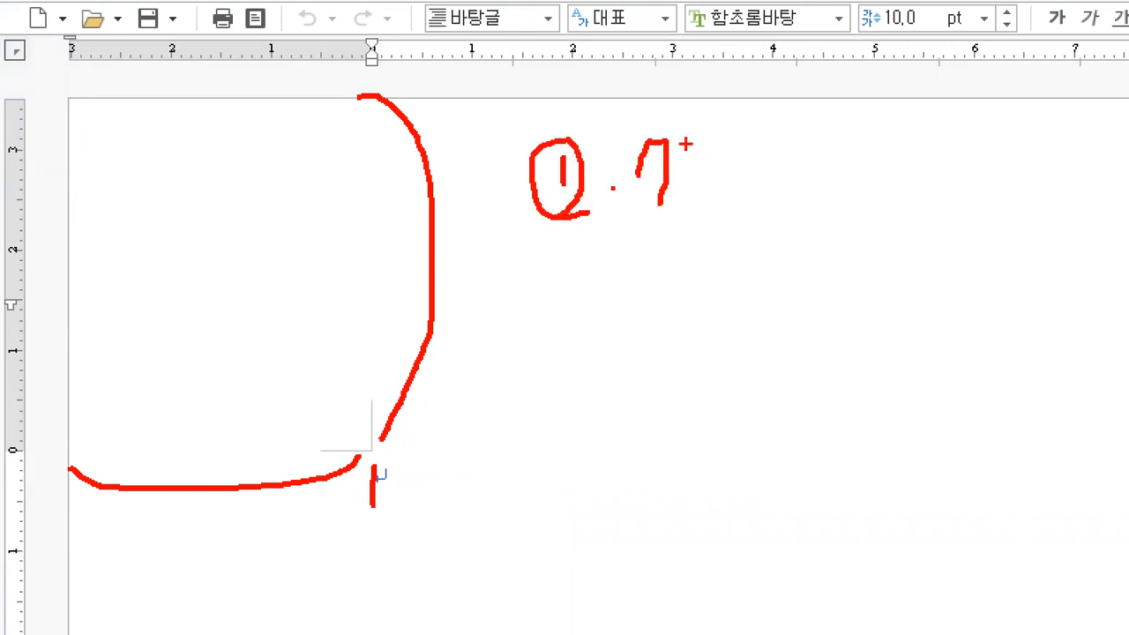
{"action": "mouse_move", "coordinate": [600, 137]}
{"action": "left_mouse_down"}
{"action": "mouse_move", "coordinate": [624, 134]}
{"action": "mouse_move", "coordinate": [607, 205]}
{"action": "left_mouse_up"}
{"action": "left_click_drag", "start_coordinate": [608, 159], "coordinate": [625, 160]}
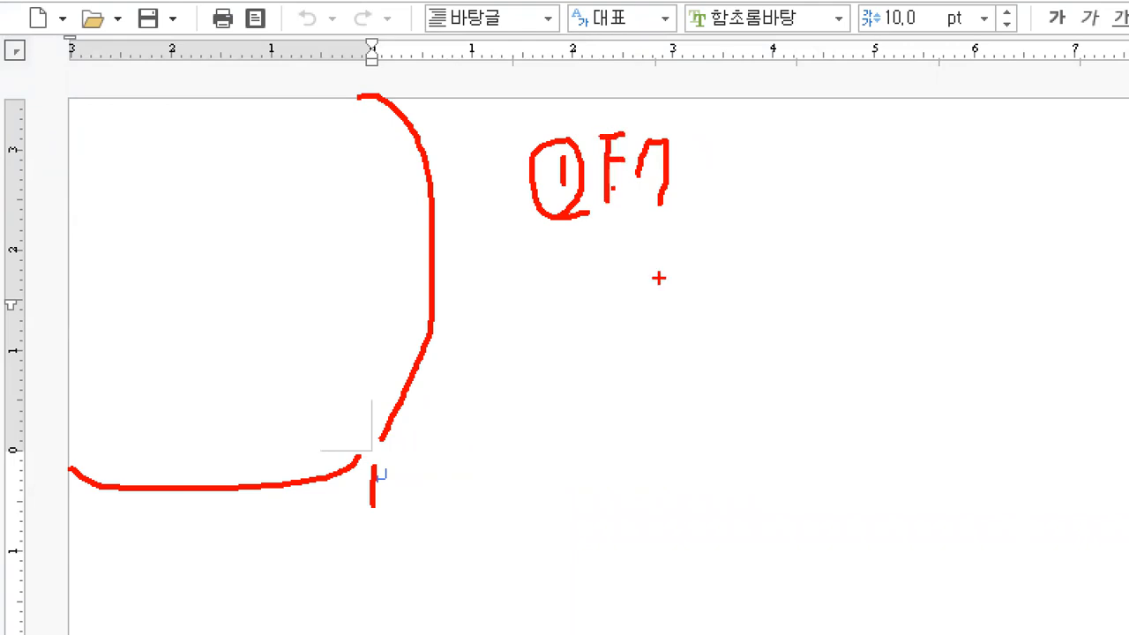
{"action": "mouse_move", "coordinate": [722, 113]}
{"action": "left_mouse_down"}
{"action": "mouse_move", "coordinate": [718, 223]}
{"action": "mouse_move", "coordinate": [889, 324]}
{"action": "mouse_move", "coordinate": [900, 118]}
{"action": "mouse_move", "coordinate": [723, 114]}
{"action": "left_mouse_up"}
{"action": "left_click_drag", "start_coordinate": [793, 237], "coordinate": [815, 244]}
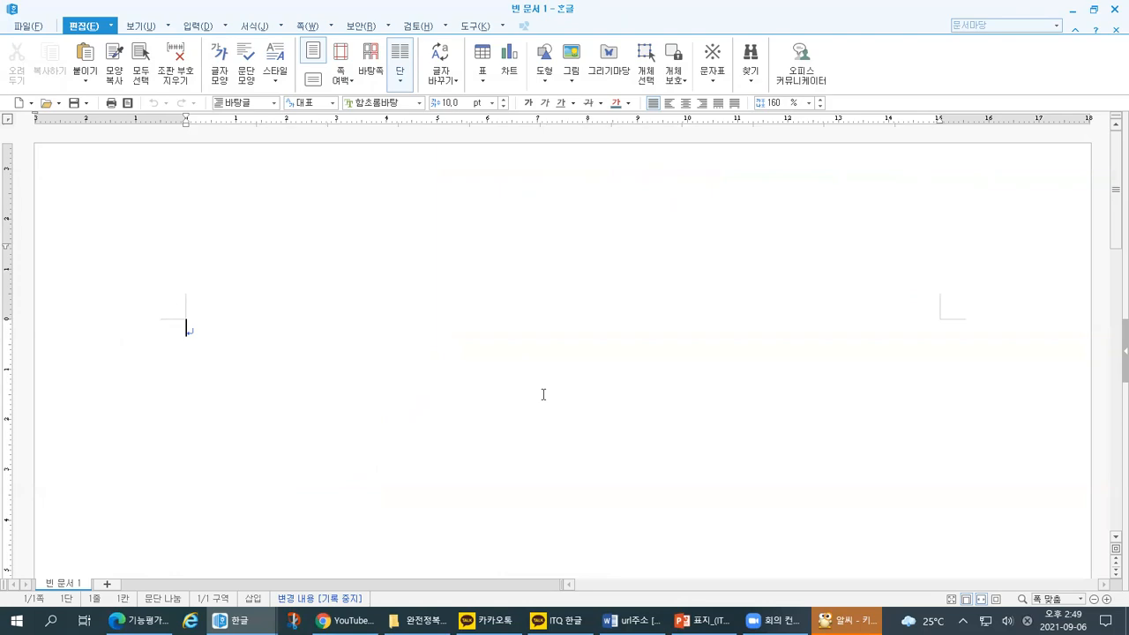
Step: Switch to the keyboard picture, locate the F7 key among the function keys, and return to the blank Hangul document
{"action": "key", "text": "alt+Tab"}
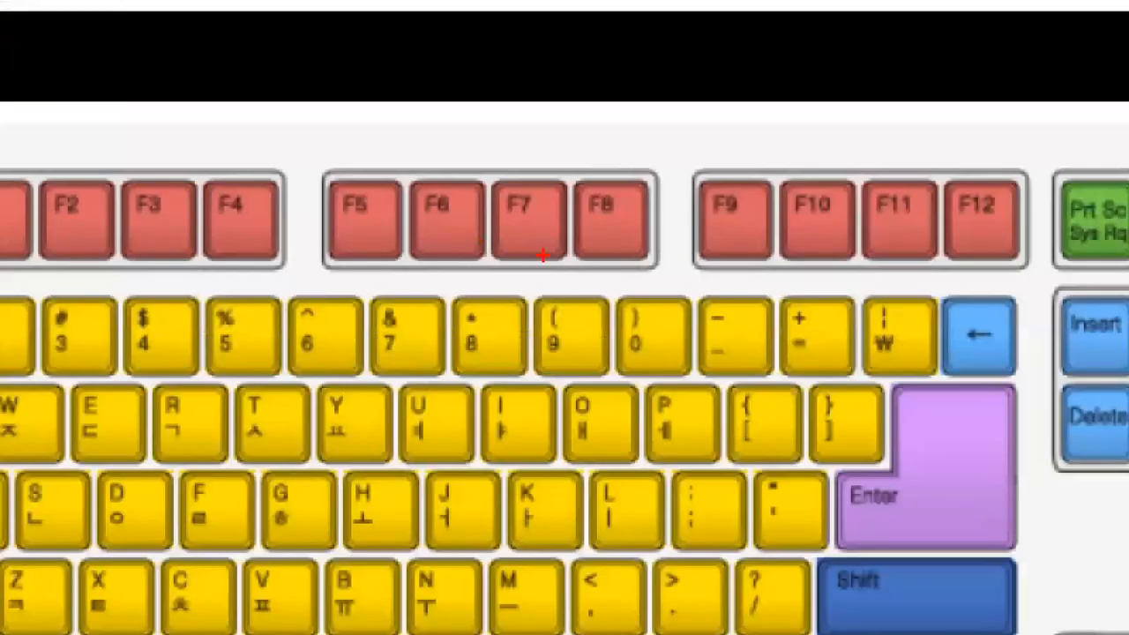
{"action": "mouse_move", "coordinate": [457, 242]}
{"action": "left_mouse_down"}
{"action": "mouse_move", "coordinate": [432, 217]}
{"action": "mouse_move", "coordinate": [480, 208]}
{"action": "mouse_move", "coordinate": [453, 254]}
{"action": "left_mouse_up"}
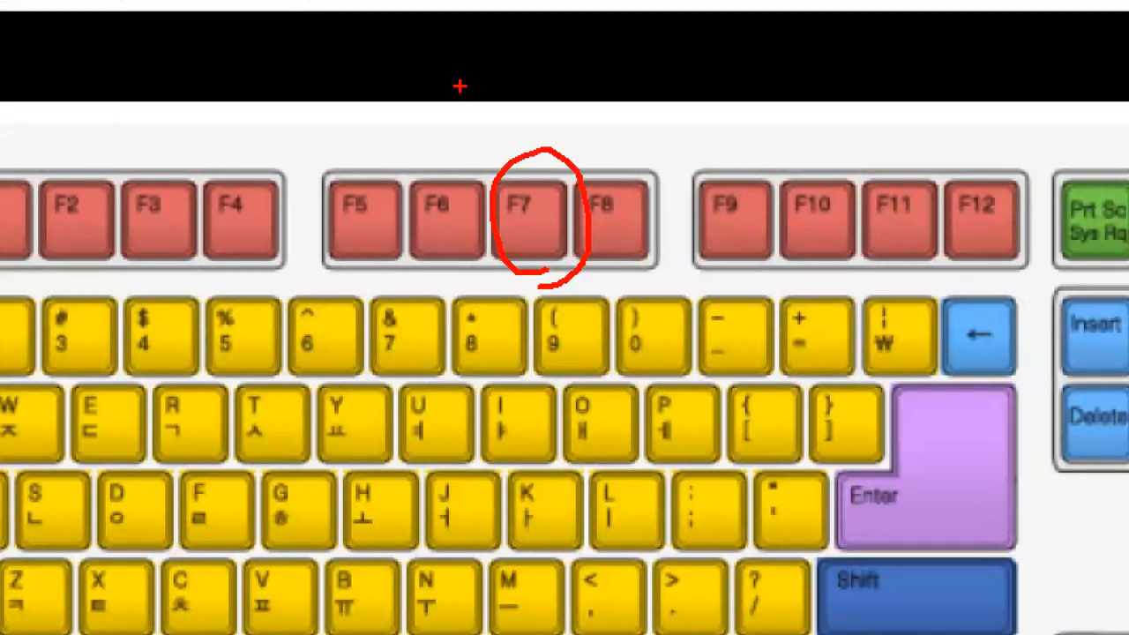
{"action": "left_click_drag", "start_coordinate": [480, 118], "coordinate": [515, 112]}
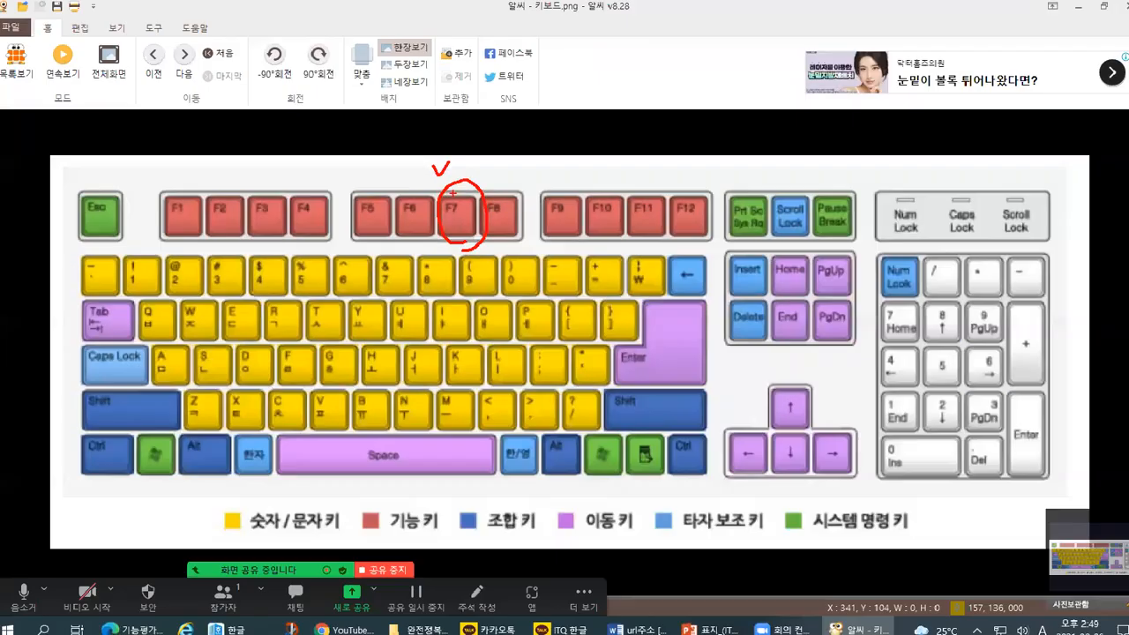
{"action": "key", "text": "alt+Tab"}
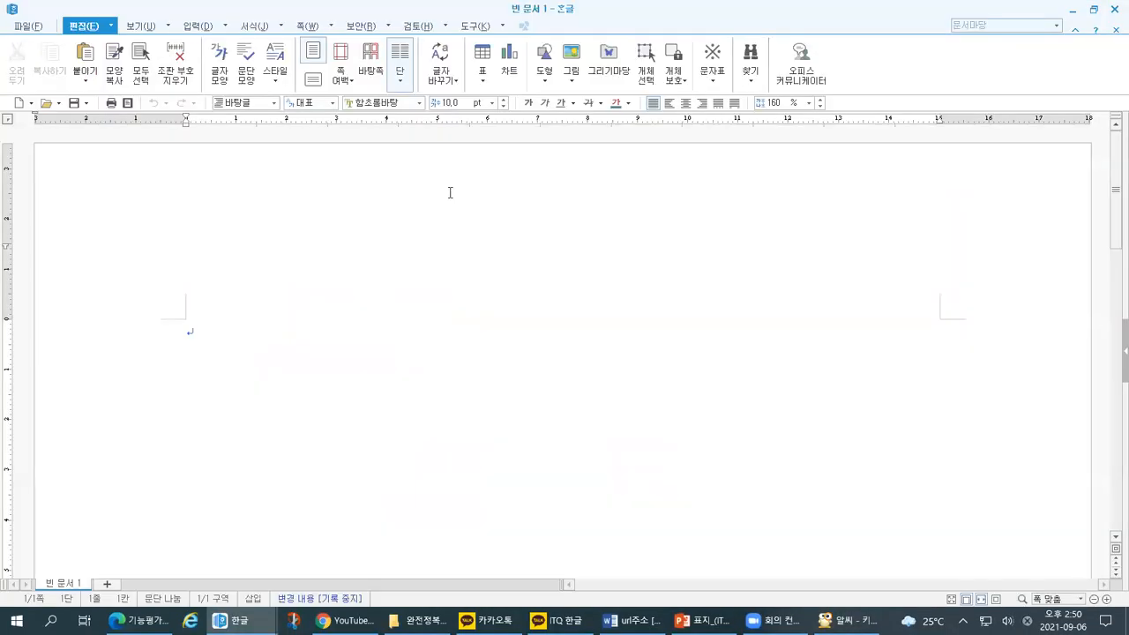
Step: Bring up the 편집 용지 page settings, place the dialog beside the page's margin corner, and set the 위쪽 and 머리말 margins to 10 mm
{"action": "key", "text": "F7"}
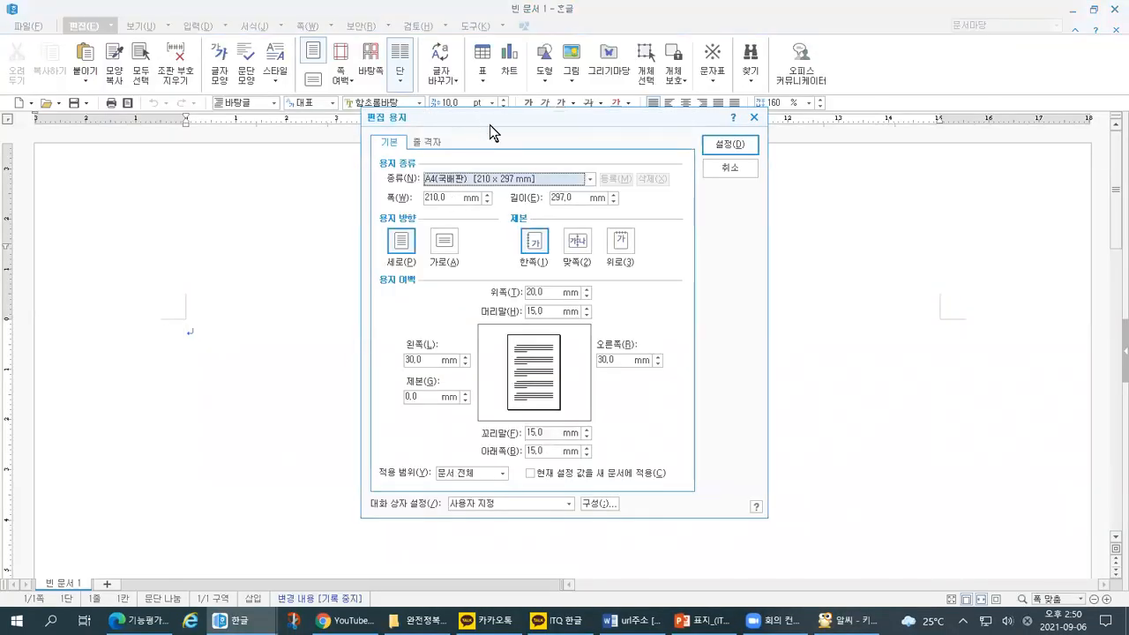
{"action": "left_click_drag", "start_coordinate": [490, 125], "coordinate": [788, 160]}
{"action": "left_click_drag", "start_coordinate": [311, 70], "coordinate": [444, 70]}
{"action": "mouse_move", "coordinate": [366, 406]}
{"action": "left_mouse_down"}
{"action": "mouse_move", "coordinate": [584, 398]}
{"action": "mouse_move", "coordinate": [610, 418]}
{"action": "mouse_move", "coordinate": [573, 432]}
{"action": "left_mouse_up"}
{"action": "left_click_drag", "start_coordinate": [681, 421], "coordinate": [736, 424]}
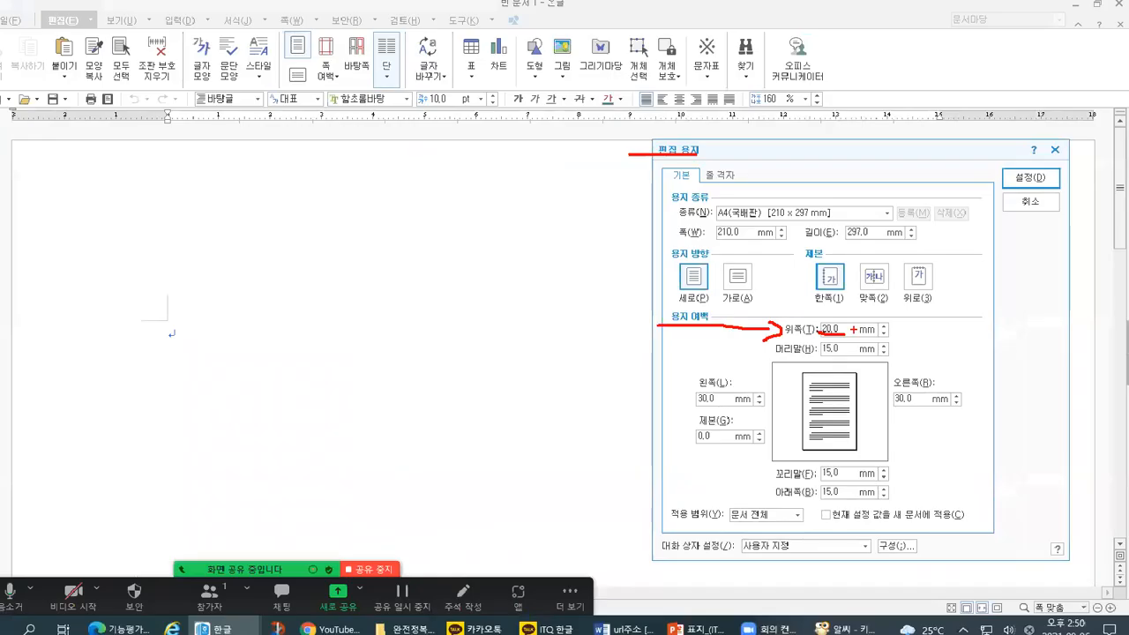
{"action": "type", "text": "10"}
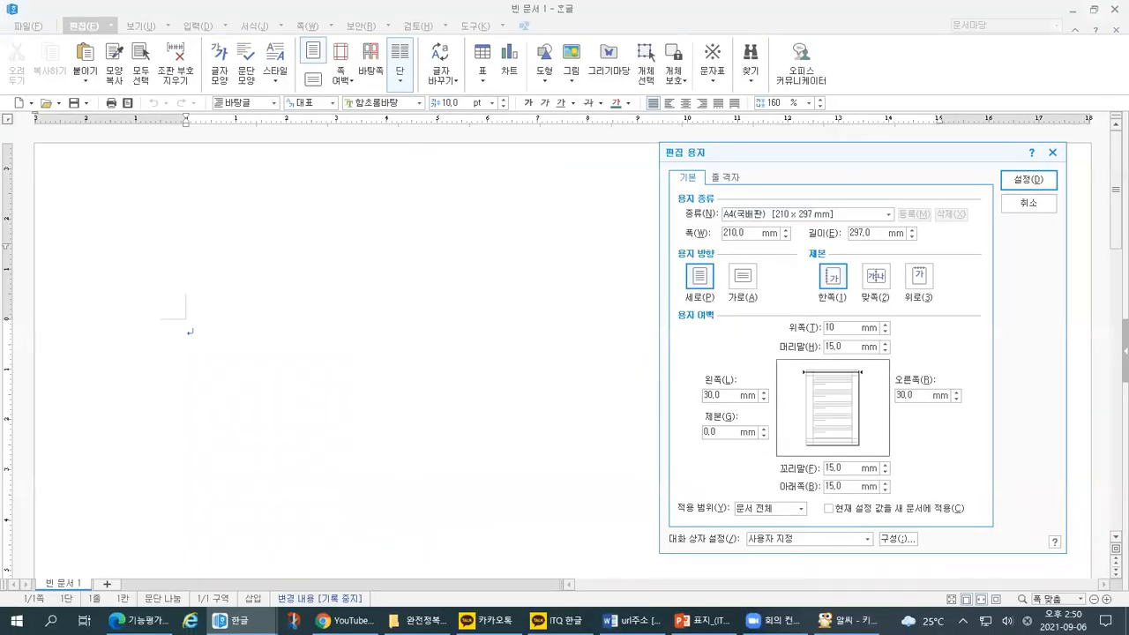
{"action": "key", "text": "Tab"}
{"action": "type", "text": "10"}
Step: Set the 왼쪽 and 오른쪽 page margins to 11 mm and the 꼬리말 and 아래쪽 margins to 10 mm
{"action": "key", "text": "Tab"}
{"action": "type", "text": "11"}
{"action": "key", "text": "Tab"}
{"action": "type", "text": "11"}
{"action": "key", "text": "Tab"}
{"action": "type", "text": "10"}
{"action": "key", "text": "Tab"}
{"action": "type", "text": "10"}
{"action": "key", "text": "Tab"}
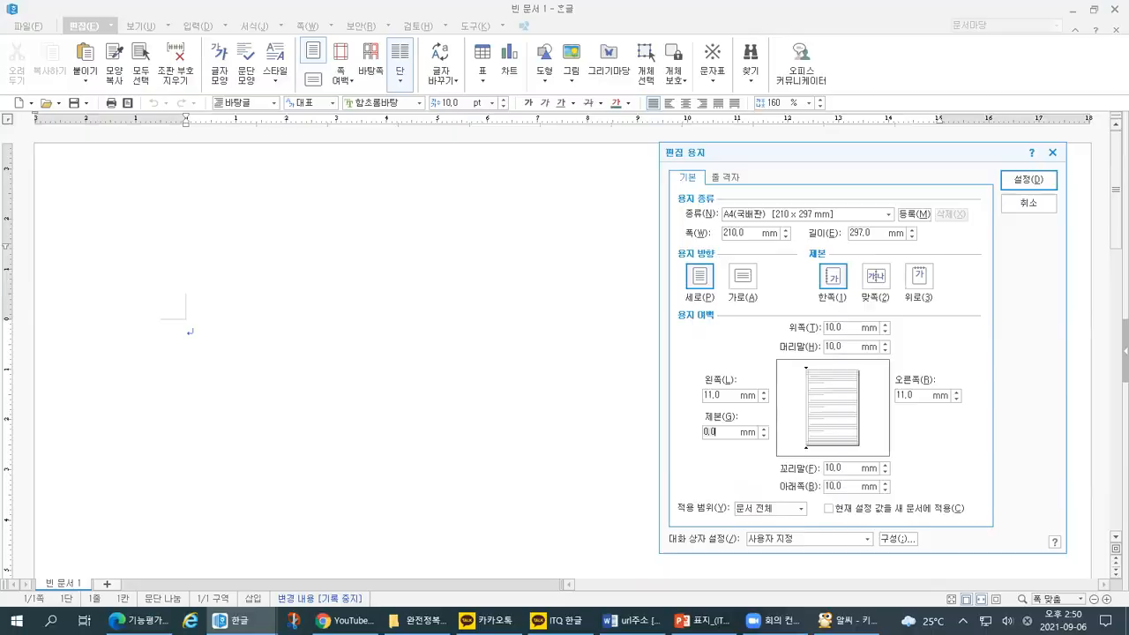
Step: Review every 용지 여백 value in the page settings: 위쪽, 머리말, 왼쪽, 오른쪽, 꼬리말, 아래쪽 and 제본
{"action": "key", "text": "ctrl+1"}
{"action": "left_click", "coordinate": [689, 399]}
{"action": "left_click_drag", "start_coordinate": [245, 357], "coordinate": [271, 345]}
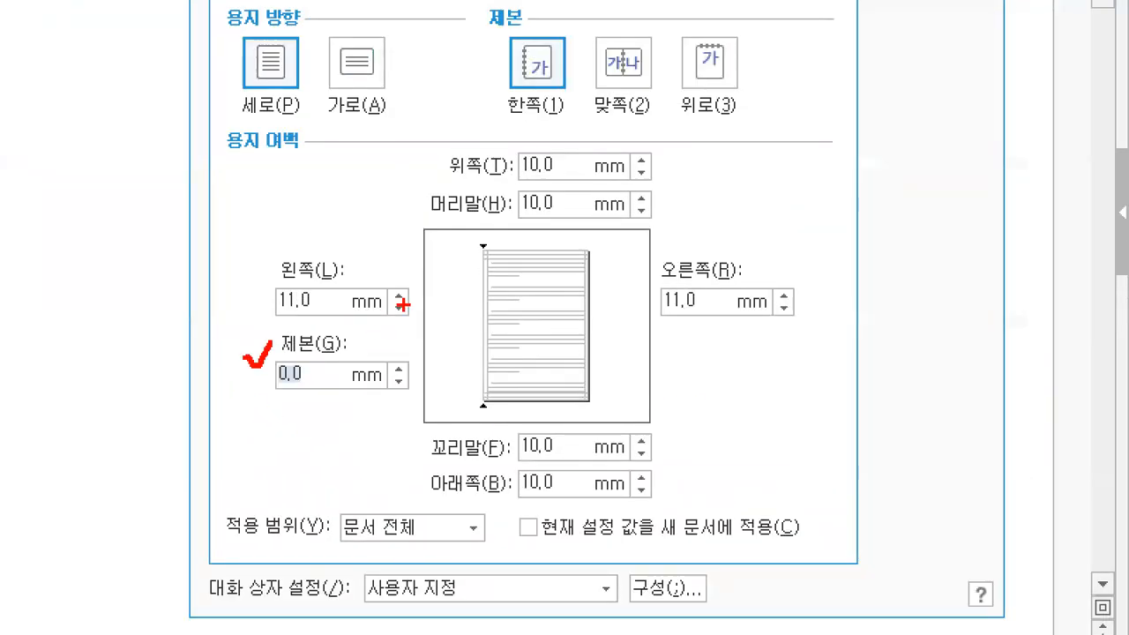
{"action": "mouse_move", "coordinate": [175, 164]}
{"action": "left_mouse_down"}
{"action": "mouse_move", "coordinate": [258, 167]}
{"action": "mouse_move", "coordinate": [328, 138]}
{"action": "mouse_move", "coordinate": [190, 126]}
{"action": "mouse_move", "coordinate": [191, 175]}
{"action": "left_mouse_up"}
{"action": "left_click_drag", "start_coordinate": [429, 177], "coordinate": [567, 174]}
{"action": "left_click_drag", "start_coordinate": [432, 501], "coordinate": [573, 499]}
{"action": "left_click_drag", "start_coordinate": [248, 313], "coordinate": [331, 305]}
{"action": "left_click_drag", "start_coordinate": [638, 314], "coordinate": [748, 309]}
{"action": "left_click_drag", "start_coordinate": [487, 223], "coordinate": [568, 215]}
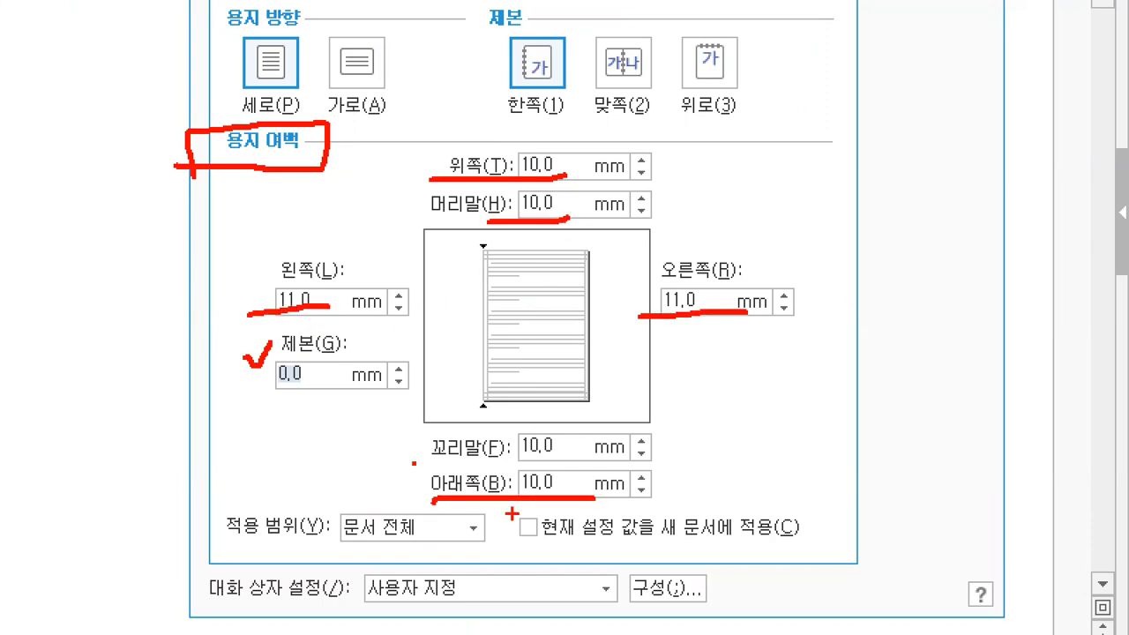
{"action": "left_click_drag", "start_coordinate": [472, 473], "coordinate": [575, 457]}
{"action": "left_click_drag", "start_coordinate": [210, 388], "coordinate": [327, 377]}
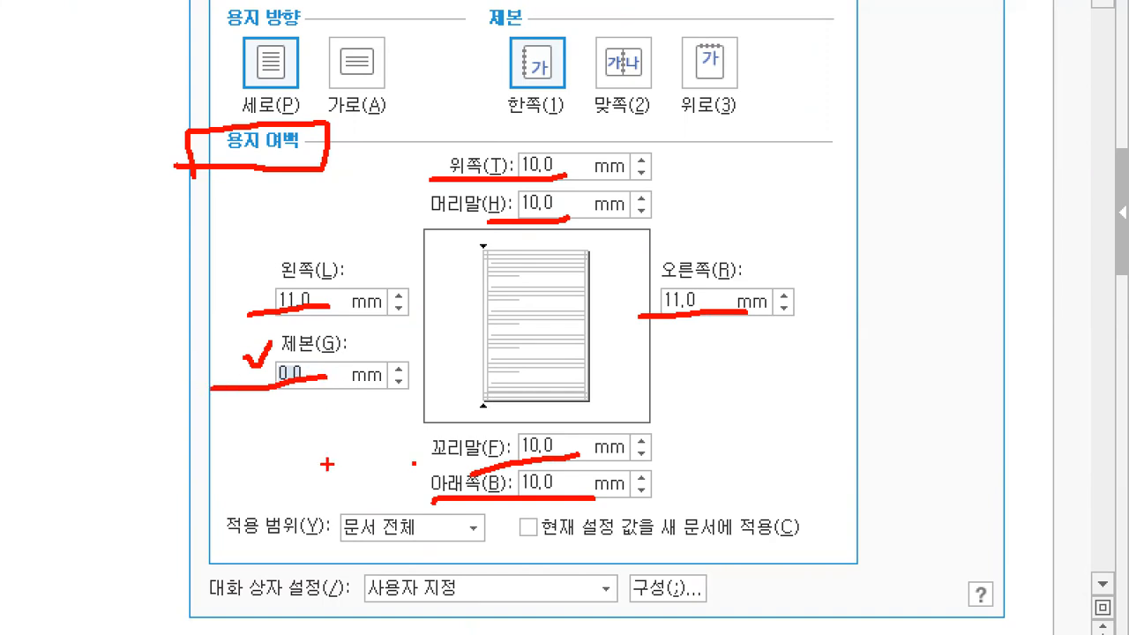
Step: Examine the order in which the page margin fields are filled in, starting from 위쪽
{"action": "mouse_move", "coordinate": [735, 141]}
{"action": "left_mouse_down"}
{"action": "mouse_move", "coordinate": [723, 174]}
{"action": "mouse_move", "coordinate": [750, 148]}
{"action": "mouse_move", "coordinate": [757, 157]}
{"action": "left_mouse_up"}
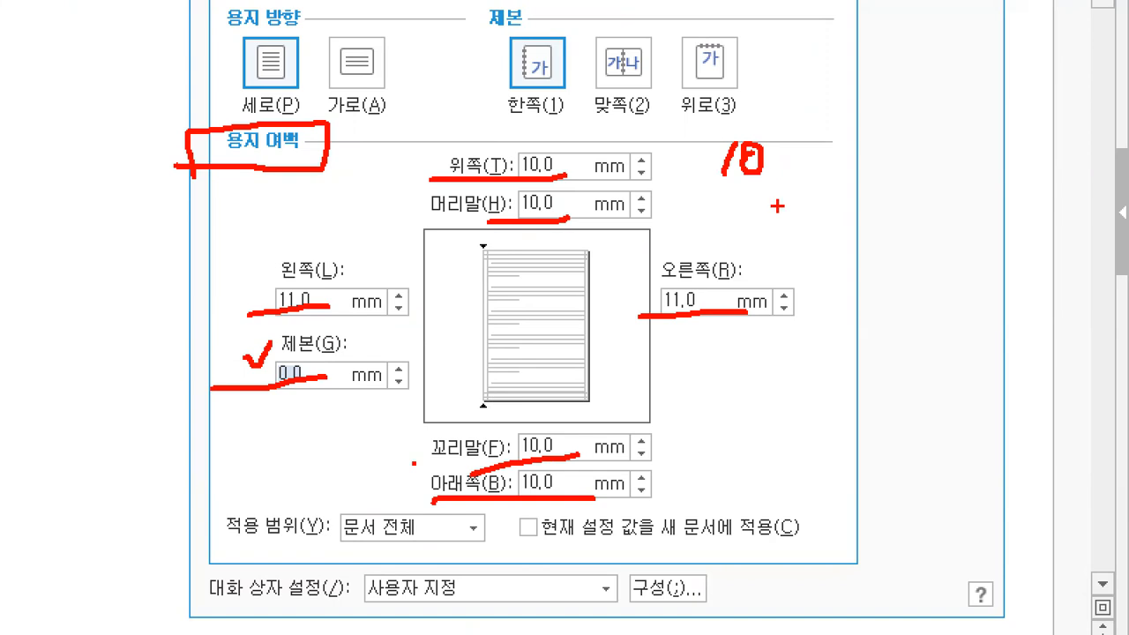
{"action": "mouse_move", "coordinate": [706, 185]}
{"action": "left_mouse_down"}
{"action": "mouse_move", "coordinate": [766, 187]}
{"action": "mouse_move", "coordinate": [814, 148]}
{"action": "mouse_move", "coordinate": [790, 187]}
{"action": "mouse_move", "coordinate": [823, 171]}
{"action": "mouse_move", "coordinate": [858, 175]}
{"action": "mouse_move", "coordinate": [842, 182]}
{"action": "left_mouse_up"}
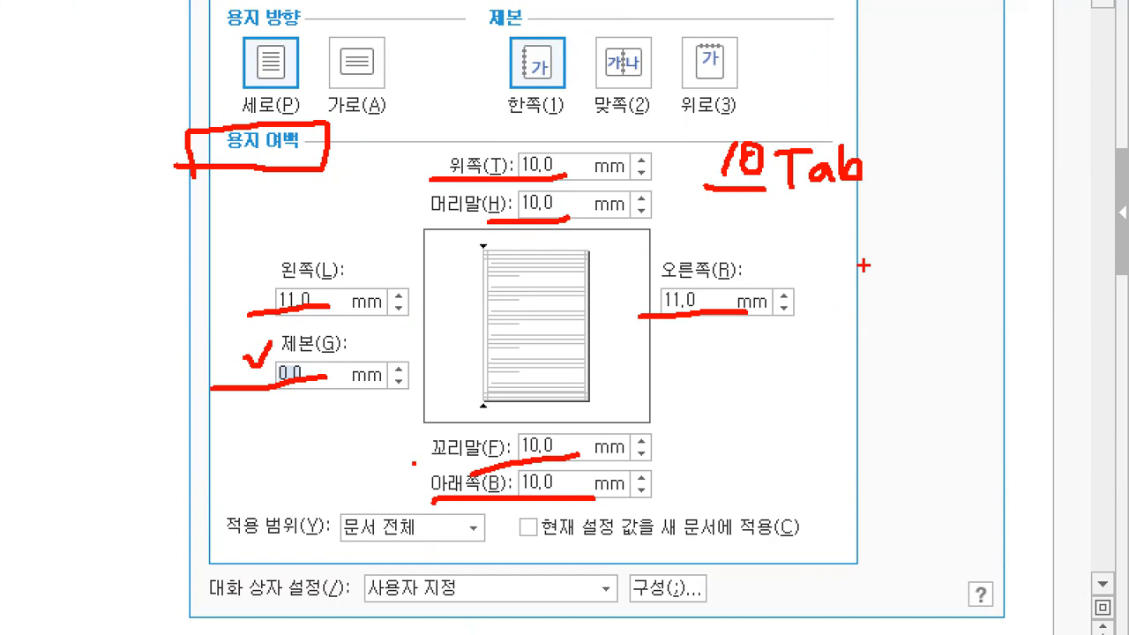
{"action": "mouse_move", "coordinate": [394, 135]}
{"action": "left_mouse_down"}
{"action": "mouse_move", "coordinate": [394, 150]}
{"action": "mouse_move", "coordinate": [408, 132]}
{"action": "left_mouse_up"}
{"action": "mouse_move", "coordinate": [709, 189]}
{"action": "left_mouse_down"}
{"action": "mouse_move", "coordinate": [692, 157]}
{"action": "mouse_move", "coordinate": [770, 128]}
{"action": "mouse_move", "coordinate": [756, 199]}
{"action": "mouse_move", "coordinate": [882, 205]}
{"action": "left_mouse_up"}
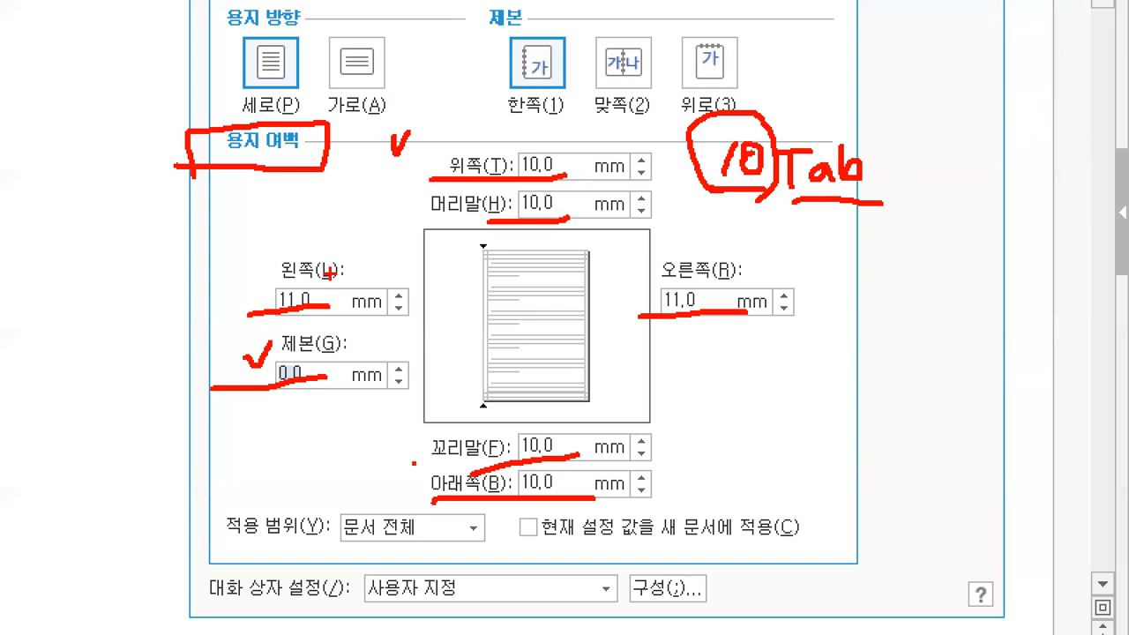
{"action": "mouse_move", "coordinate": [344, 327]}
{"action": "left_mouse_down"}
{"action": "mouse_move", "coordinate": [265, 342]}
{"action": "mouse_move", "coordinate": [346, 301]}
{"action": "mouse_move", "coordinate": [344, 328]}
{"action": "left_mouse_up"}
{"action": "mouse_move", "coordinate": [798, 336]}
{"action": "left_mouse_down"}
{"action": "mouse_move", "coordinate": [746, 251]}
{"action": "mouse_move", "coordinate": [719, 363]}
{"action": "left_mouse_up"}
{"action": "mouse_move", "coordinate": [882, 255]}
{"action": "left_mouse_down"}
{"action": "mouse_move", "coordinate": [883, 305]}
{"action": "mouse_move", "coordinate": [905, 302]}
{"action": "left_mouse_up"}
{"action": "mouse_move", "coordinate": [584, 247]}
{"action": "left_mouse_down"}
{"action": "mouse_move", "coordinate": [471, 254]}
{"action": "mouse_move", "coordinate": [529, 88]}
{"action": "mouse_move", "coordinate": [596, 257]}
{"action": "left_mouse_up"}
{"action": "mouse_move", "coordinate": [554, 541]}
{"action": "left_mouse_down"}
{"action": "mouse_move", "coordinate": [466, 527]}
{"action": "mouse_move", "coordinate": [612, 454]}
{"action": "mouse_move", "coordinate": [527, 554]}
{"action": "left_mouse_up"}
{"action": "mouse_move", "coordinate": [681, 452]}
{"action": "left_mouse_down"}
{"action": "mouse_move", "coordinate": [679, 499]}
{"action": "mouse_move", "coordinate": [710, 461]}
{"action": "left_mouse_up"}
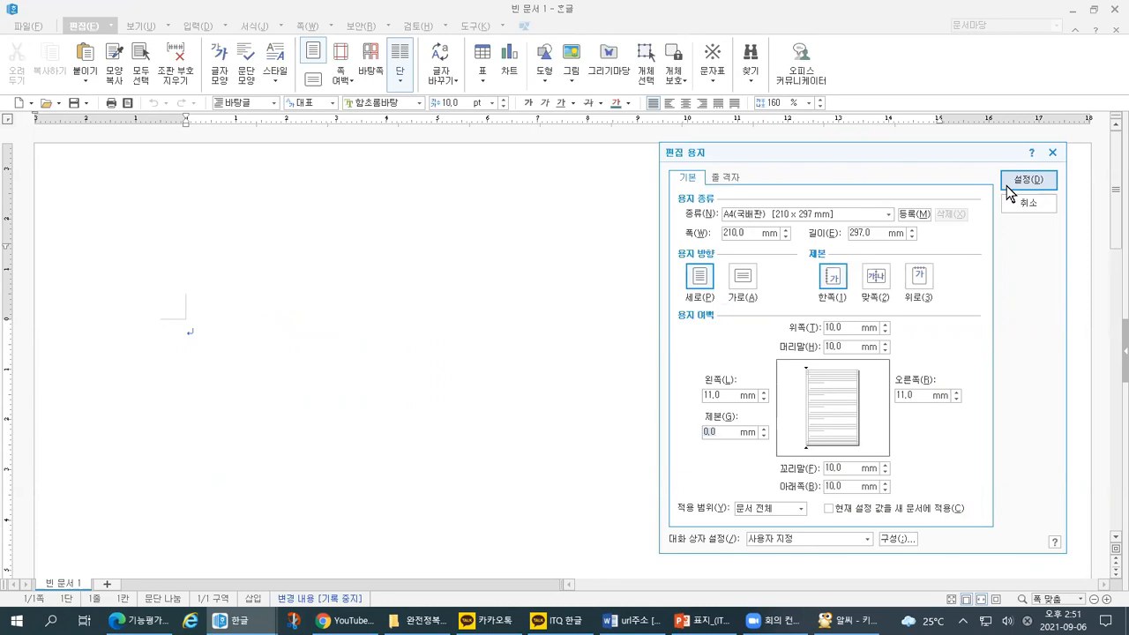
Step: Examine the cursor position and margin corner on the page behind the open page settings
{"action": "left_click", "coordinate": [1028, 180]}
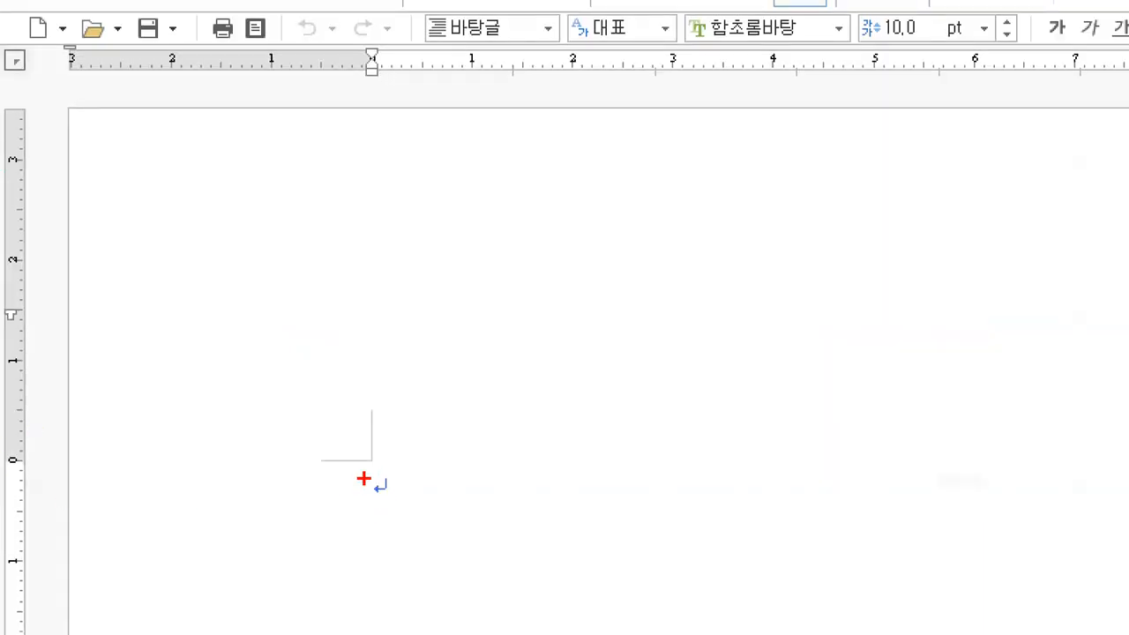
{"action": "left_click_drag", "start_coordinate": [363, 479], "coordinate": [361, 536]}
{"action": "left_click_drag", "start_coordinate": [221, 118], "coordinate": [227, 269]}
{"action": "mouse_move", "coordinate": [68, 301]}
{"action": "left_mouse_down"}
{"action": "mouse_move", "coordinate": [208, 302]}
{"action": "mouse_move", "coordinate": [219, 355]}
{"action": "left_mouse_up"}
{"action": "mouse_move", "coordinate": [283, 304]}
{"action": "left_mouse_down"}
{"action": "mouse_move", "coordinate": [285, 329]}
{"action": "mouse_move", "coordinate": [252, 344]}
{"action": "left_mouse_up"}
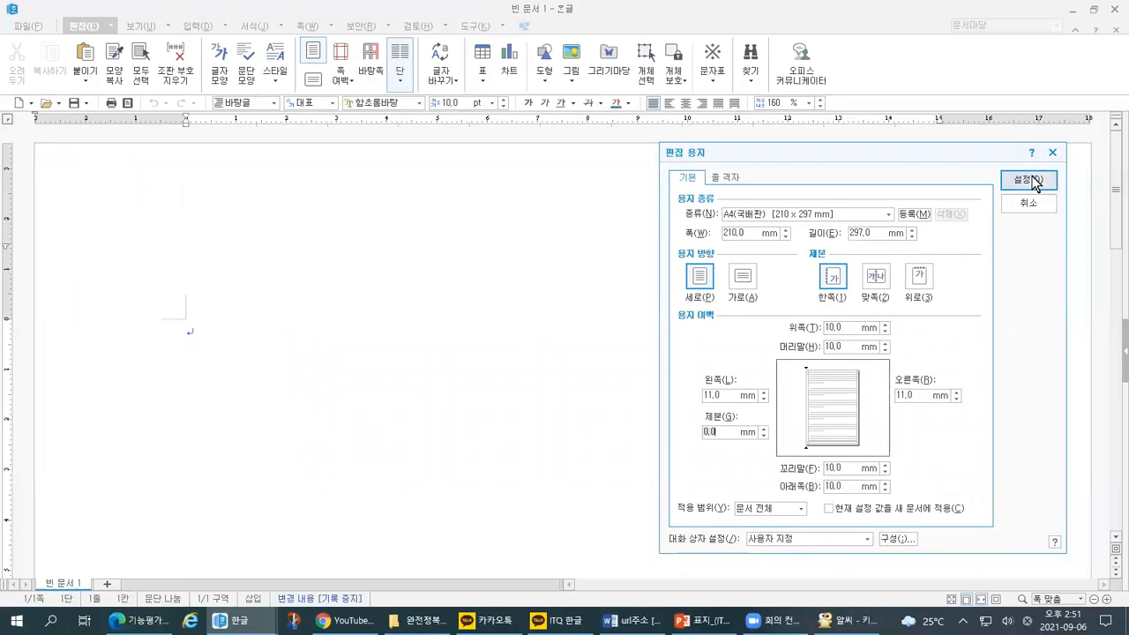
Step: Apply the page margin settings to the blank document and check the page's margin corner and cursor
{"action": "left_click", "coordinate": [1034, 180]}
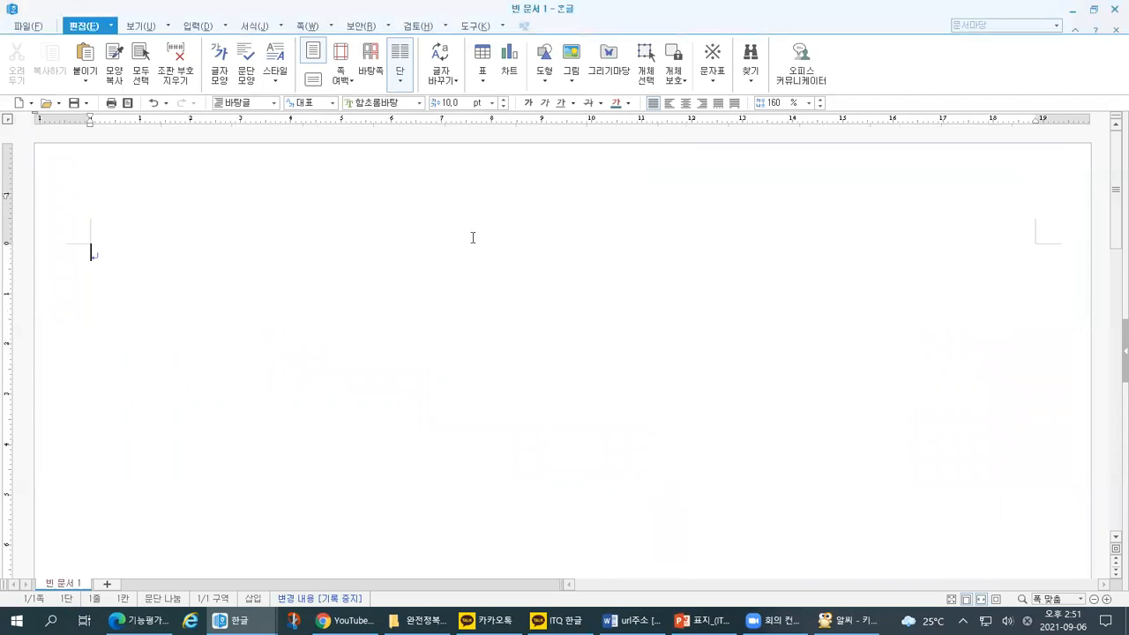
{"action": "left_click_drag", "start_coordinate": [108, 264], "coordinate": [76, 227]}
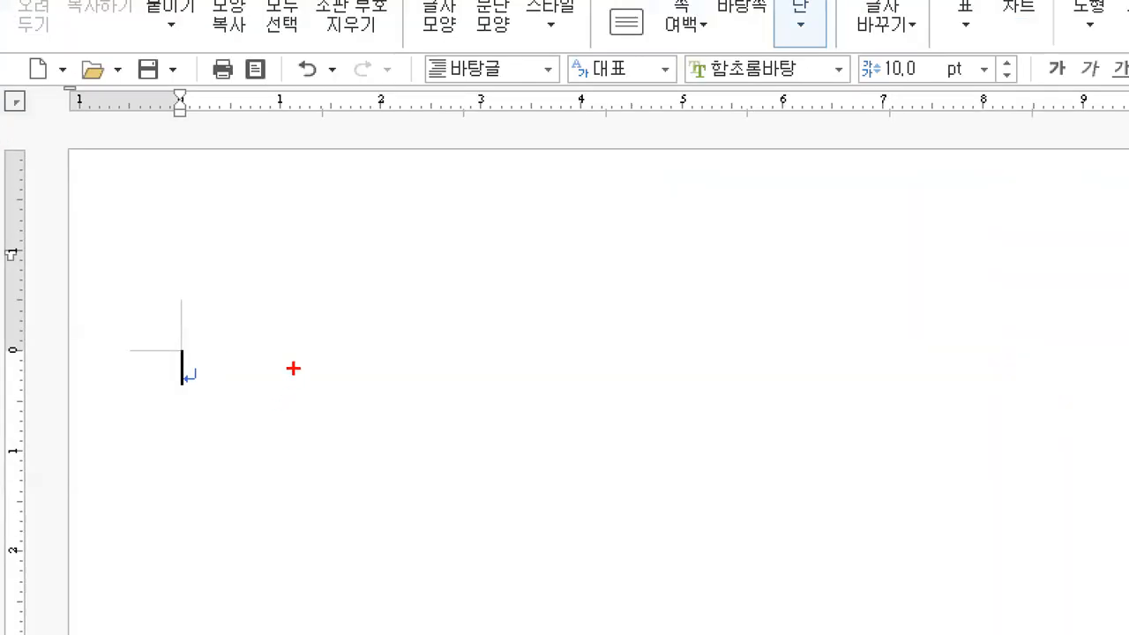
{"action": "left_click_drag", "start_coordinate": [152, 320], "coordinate": [236, 429]}
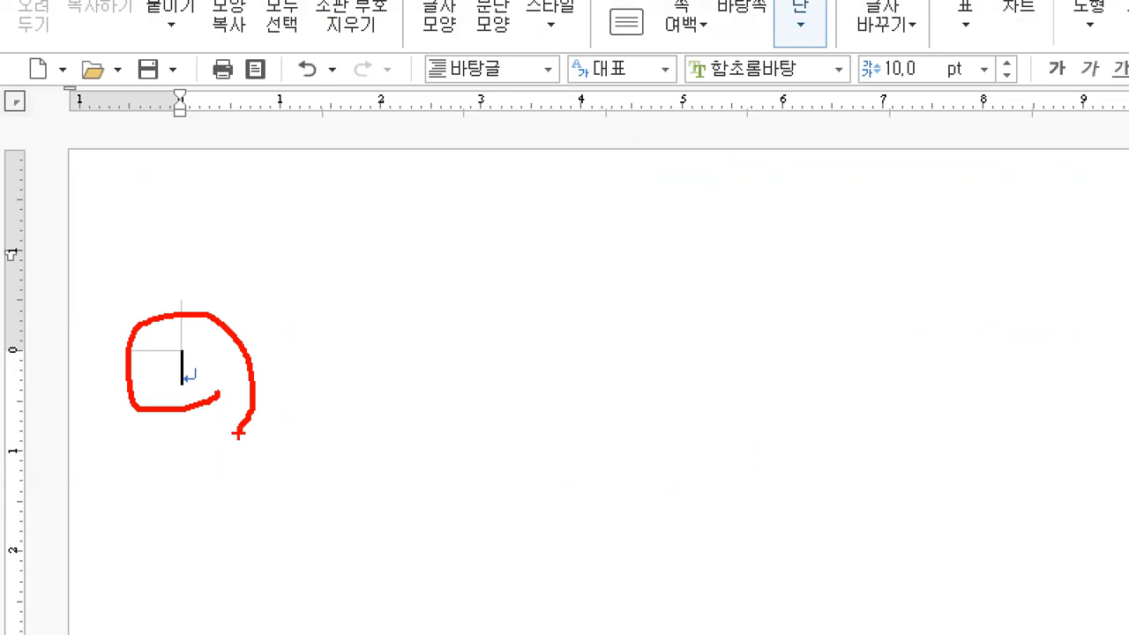
Step: Switch to the PowerPoint 학습목표 slide and review the items on setting page margins and checking font and character size
{"action": "key", "text": "alt+Tab"}
{"action": "key", "text": "alt+Tab"}
{"action": "key", "text": "alt+Tab"}
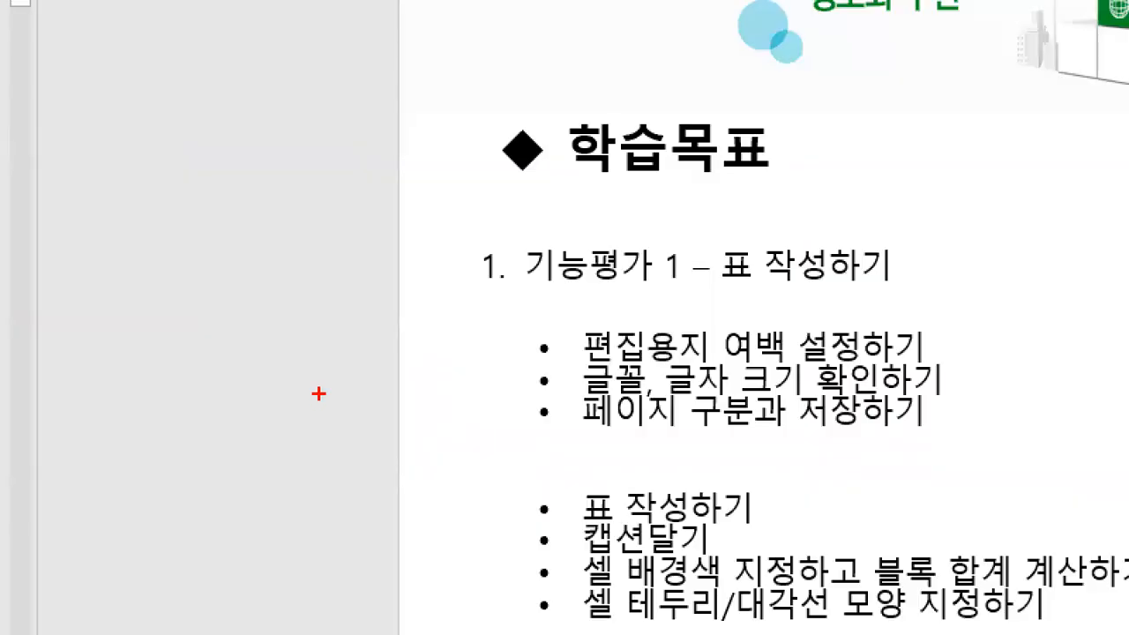
{"action": "left_click_drag", "start_coordinate": [374, 369], "coordinate": [558, 371]}
{"action": "left_click_drag", "start_coordinate": [794, 337], "coordinate": [940, 335]}
{"action": "left_click_drag", "start_coordinate": [558, 395], "coordinate": [991, 382]}
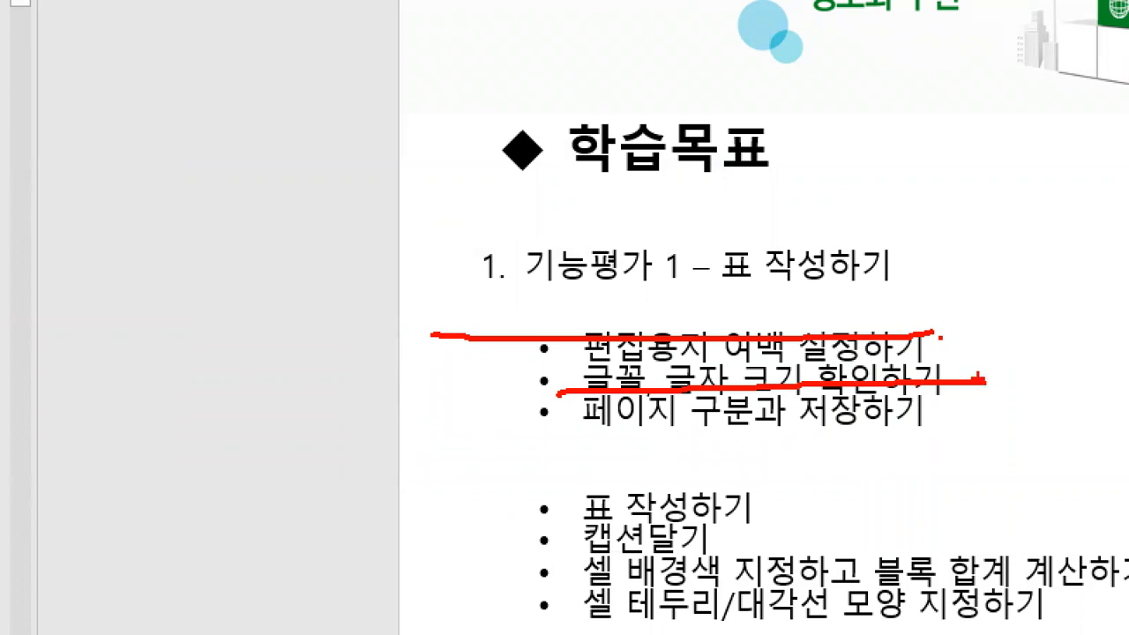
Step: Switch back to the blank Hangul document and examine the font and character size settings above the page
{"action": "key", "text": "alt+Tab"}
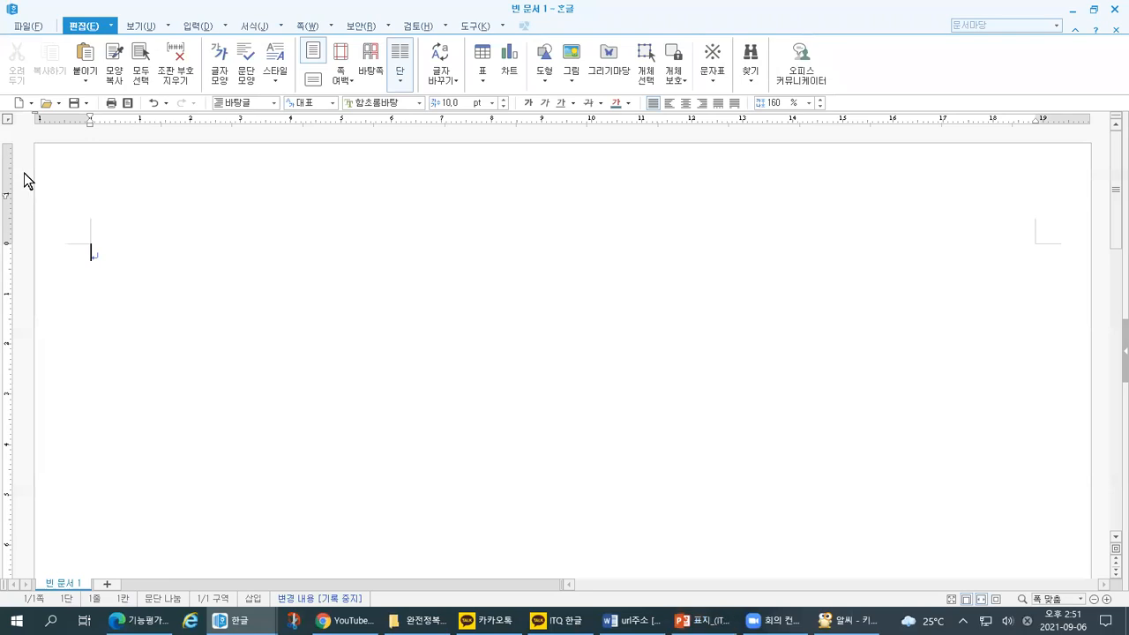
{"action": "left_click_drag", "start_coordinate": [216, 125], "coordinate": [335, 124]}
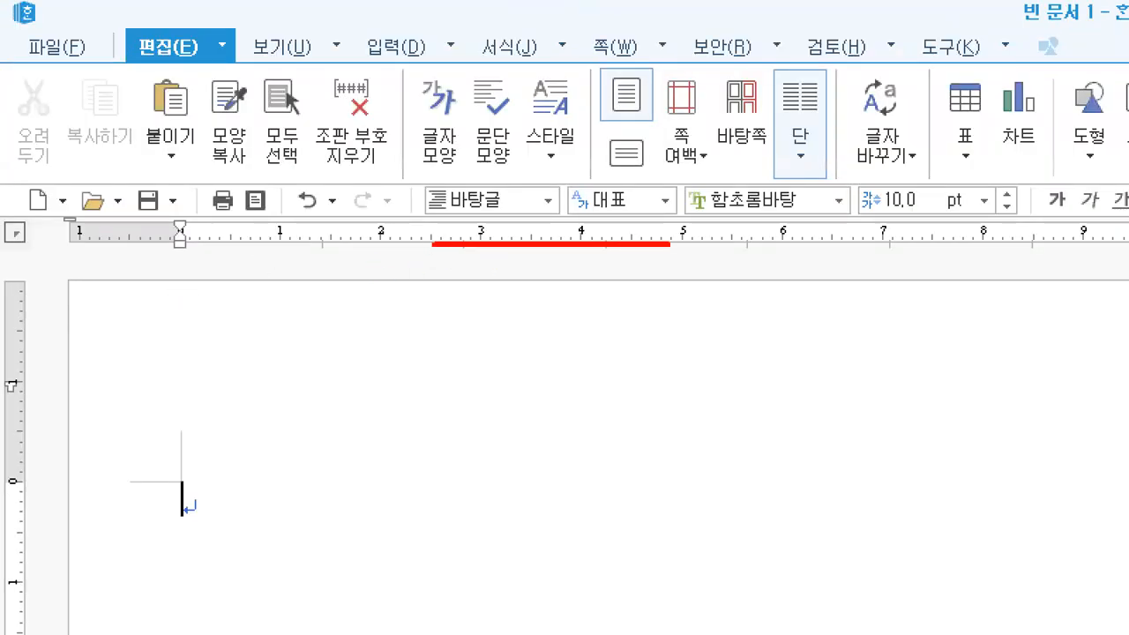
{"action": "left_click_drag", "start_coordinate": [668, 243], "coordinate": [997, 243]}
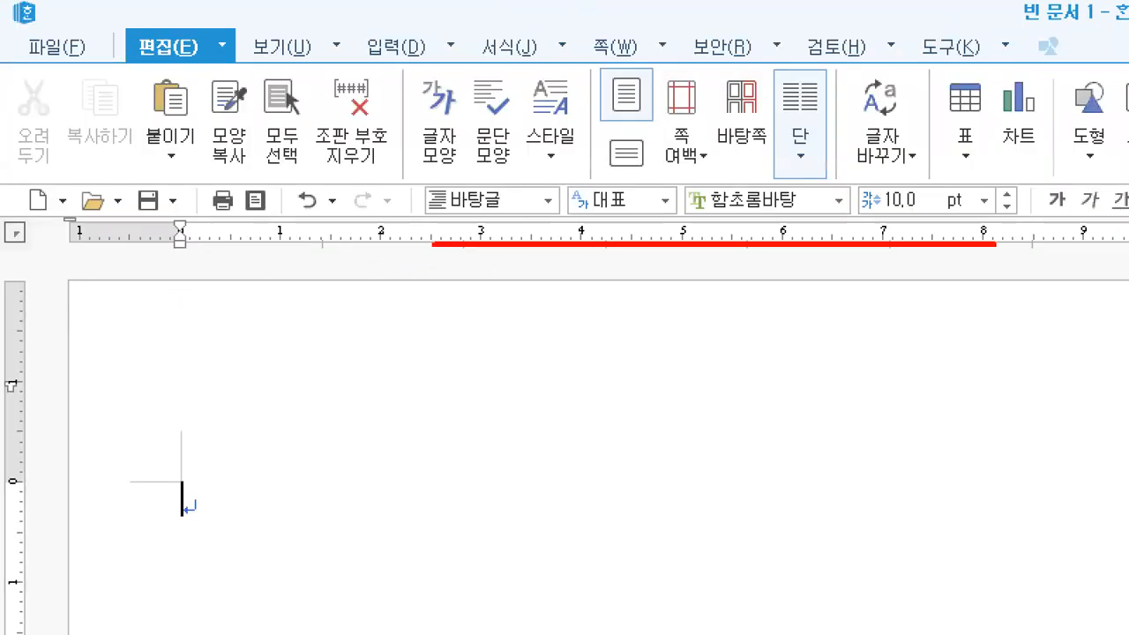
{"action": "left_click_drag", "start_coordinate": [755, 217], "coordinate": [731, 324]}
{"action": "mouse_move", "coordinate": [693, 249]}
{"action": "left_mouse_down"}
{"action": "mouse_move", "coordinate": [755, 219]}
{"action": "mouse_move", "coordinate": [800, 279]}
{"action": "left_mouse_up"}
{"action": "mouse_move", "coordinate": [555, 35]}
{"action": "left_mouse_down"}
{"action": "mouse_move", "coordinate": [549, 49]}
{"action": "mouse_move", "coordinate": [412, 53]}
{"action": "mouse_move", "coordinate": [561, 40]}
{"action": "left_mouse_up"}
{"action": "mouse_move", "coordinate": [549, 141]}
{"action": "left_mouse_down"}
{"action": "mouse_move", "coordinate": [613, 103]}
{"action": "mouse_move", "coordinate": [614, 150]}
{"action": "left_mouse_up"}
{"action": "left_click_drag", "start_coordinate": [755, 122], "coordinate": [689, 152]}
{"action": "left_click_drag", "start_coordinate": [868, 102], "coordinate": [806, 148]}
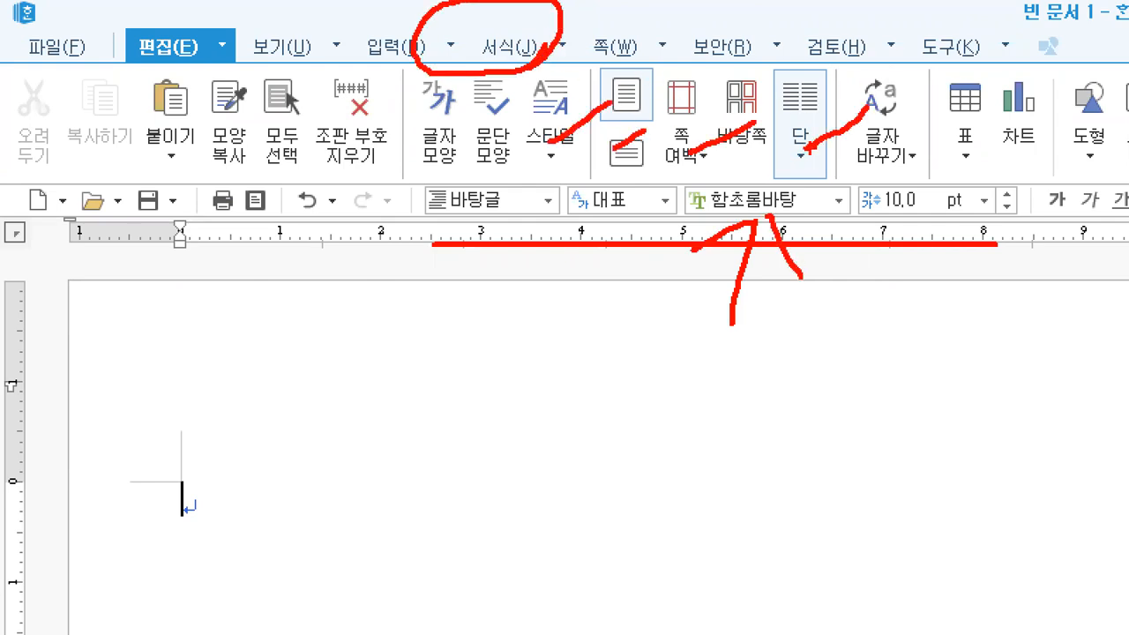
{"action": "left_click_drag", "start_coordinate": [988, 104], "coordinate": [921, 155]}
{"action": "mouse_move", "coordinate": [676, 248]}
{"action": "left_mouse_down"}
{"action": "mouse_move", "coordinate": [670, 164]}
{"action": "mouse_move", "coordinate": [1007, 182]}
{"action": "mouse_move", "coordinate": [987, 244]}
{"action": "left_mouse_up"}
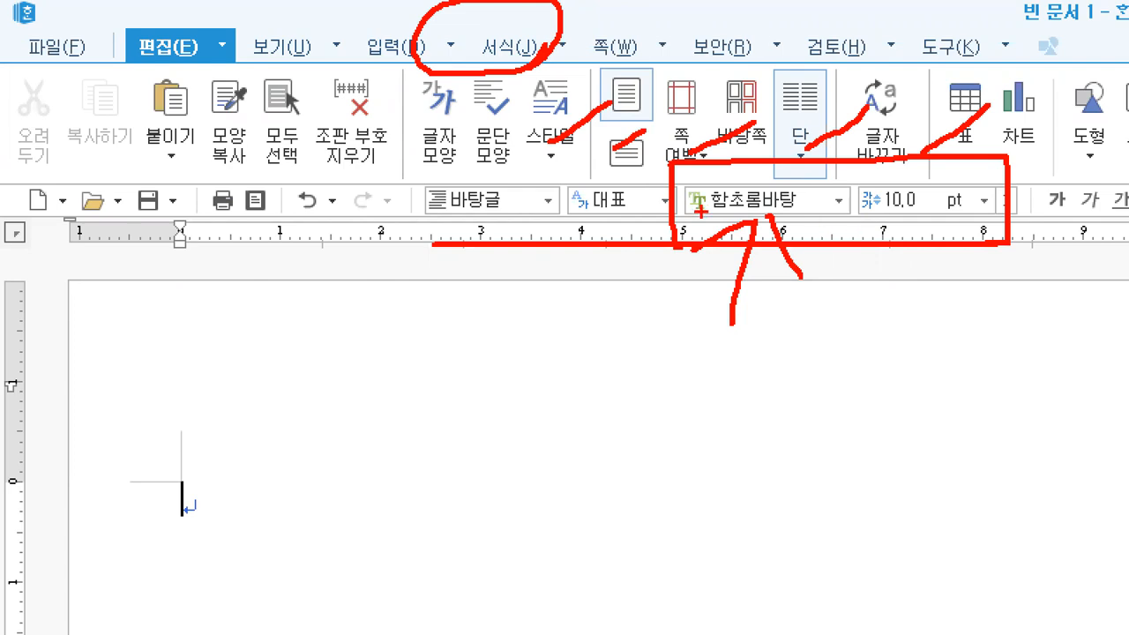
{"action": "left_click_drag", "start_coordinate": [697, 212], "coordinate": [807, 217]}
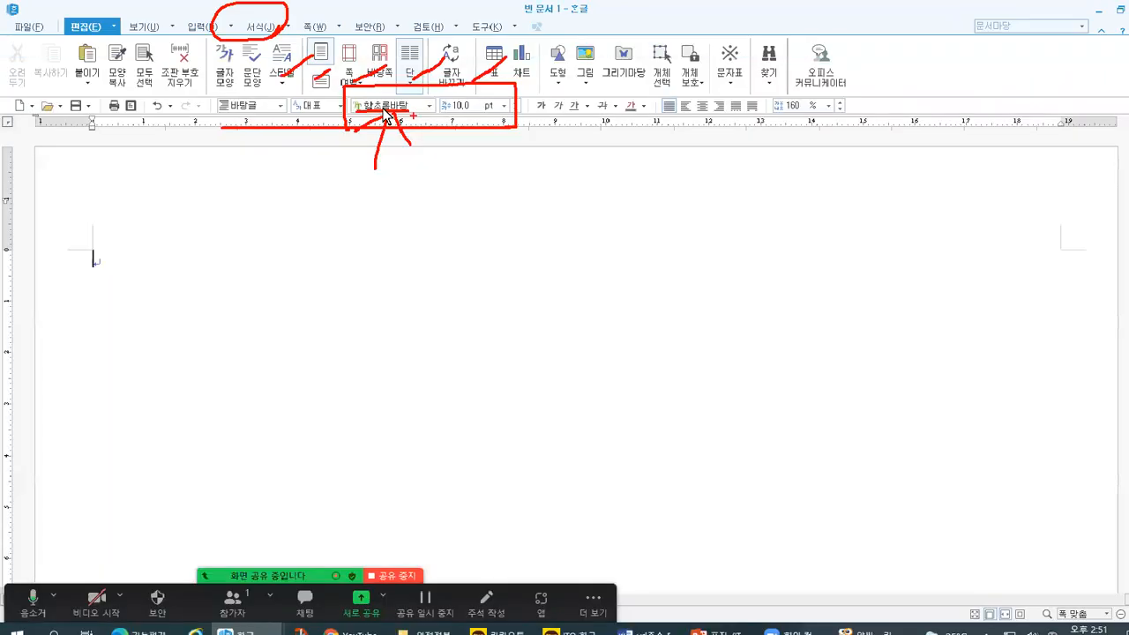
Step: Set the document's font to 바탕 and check the font and character size settings
{"action": "left_click", "coordinate": [422, 102]}
{"action": "type", "text": "바탕"}
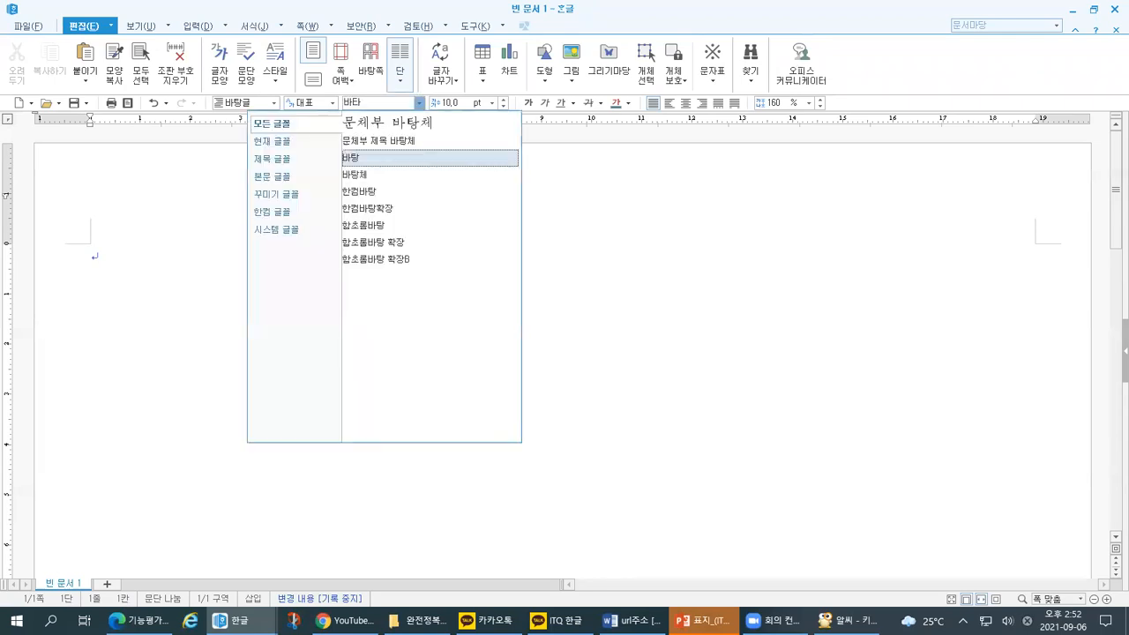
{"action": "key", "text": "Return"}
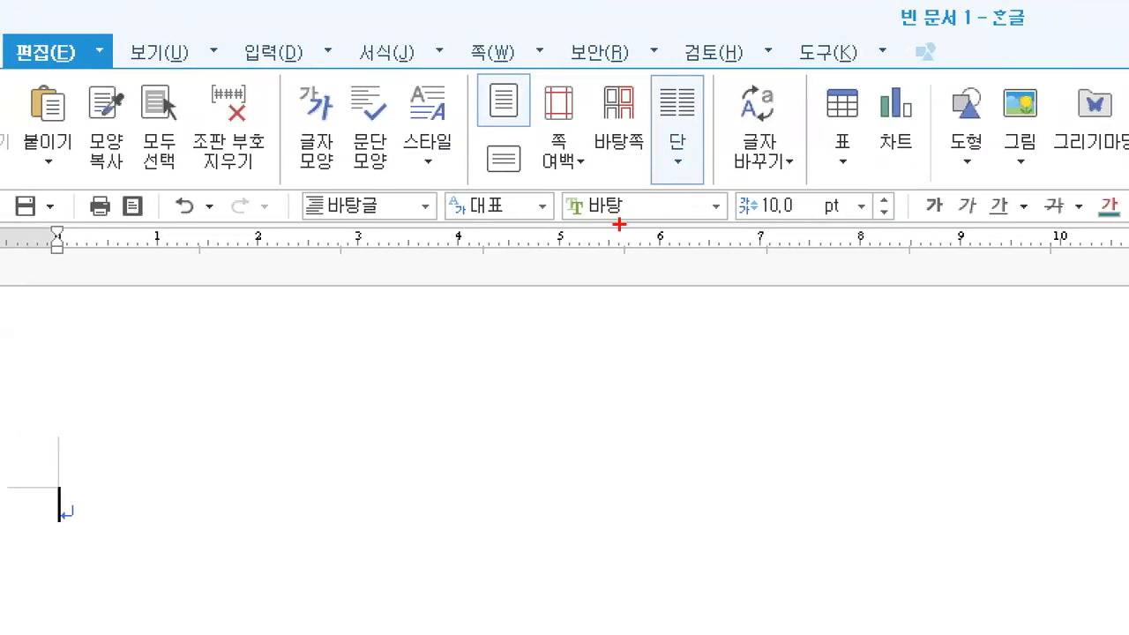
{"action": "mouse_move", "coordinate": [556, 234]}
{"action": "left_mouse_down"}
{"action": "mouse_move", "coordinate": [767, 235]}
{"action": "mouse_move", "coordinate": [681, 168]}
{"action": "mouse_move", "coordinate": [546, 235]}
{"action": "left_mouse_up"}
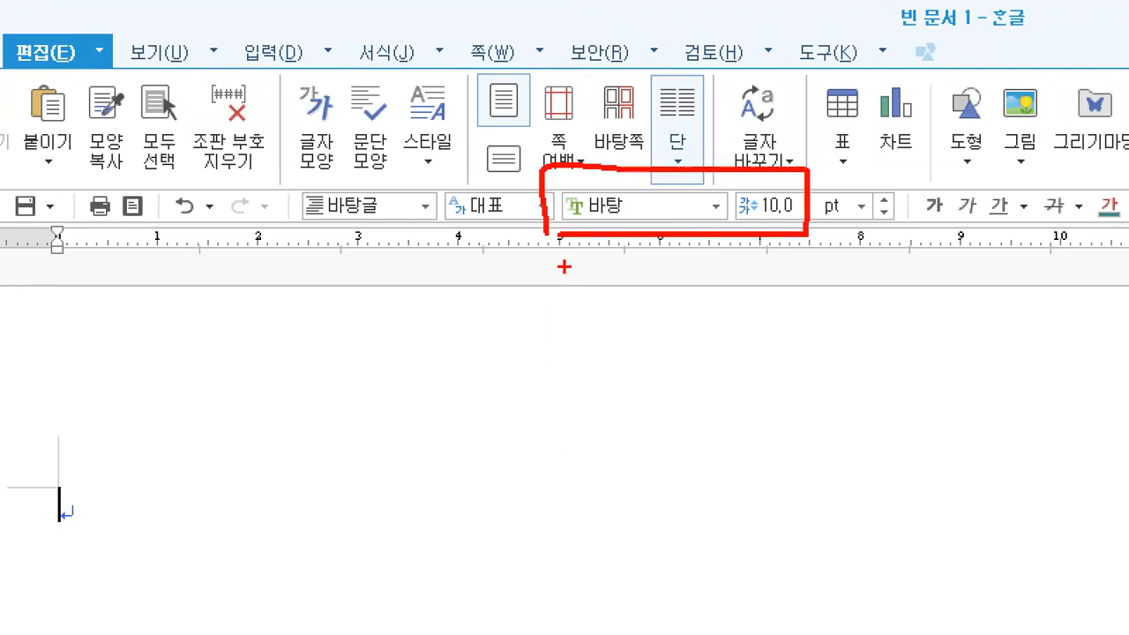
{"action": "left_click", "coordinate": [625, 189]}
{"action": "key", "text": "Escape"}
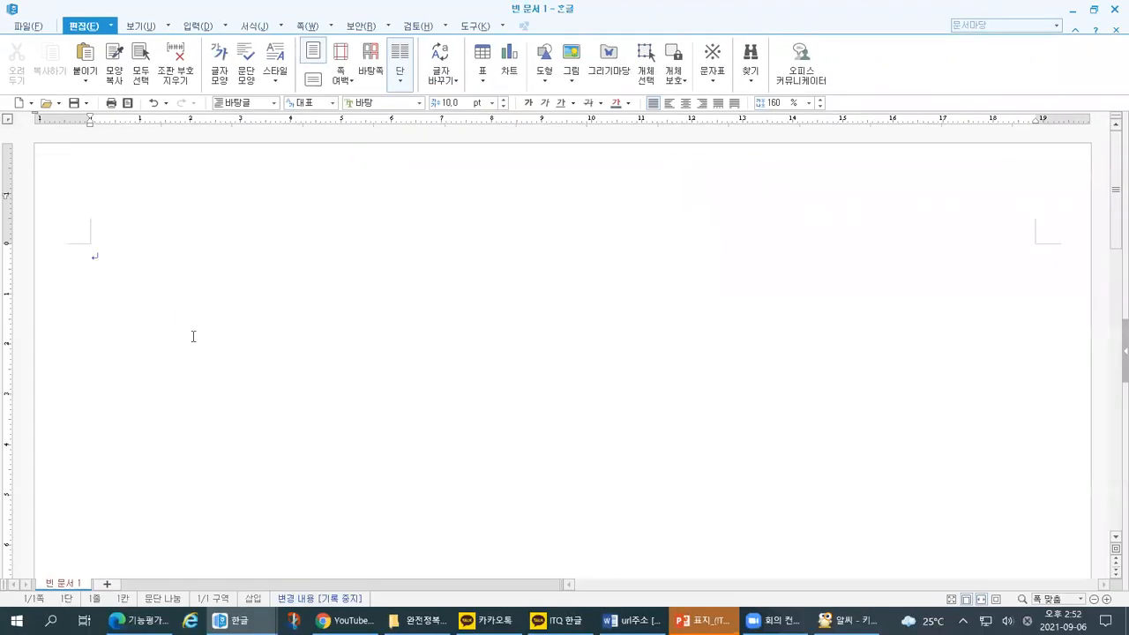
Step: Switch to the PowerPoint 학습목표 slide and review the items 글꼴, 글자 크기 확인하기 and 페이지 구분과 저장하기
{"action": "key", "text": "alt+Tab"}
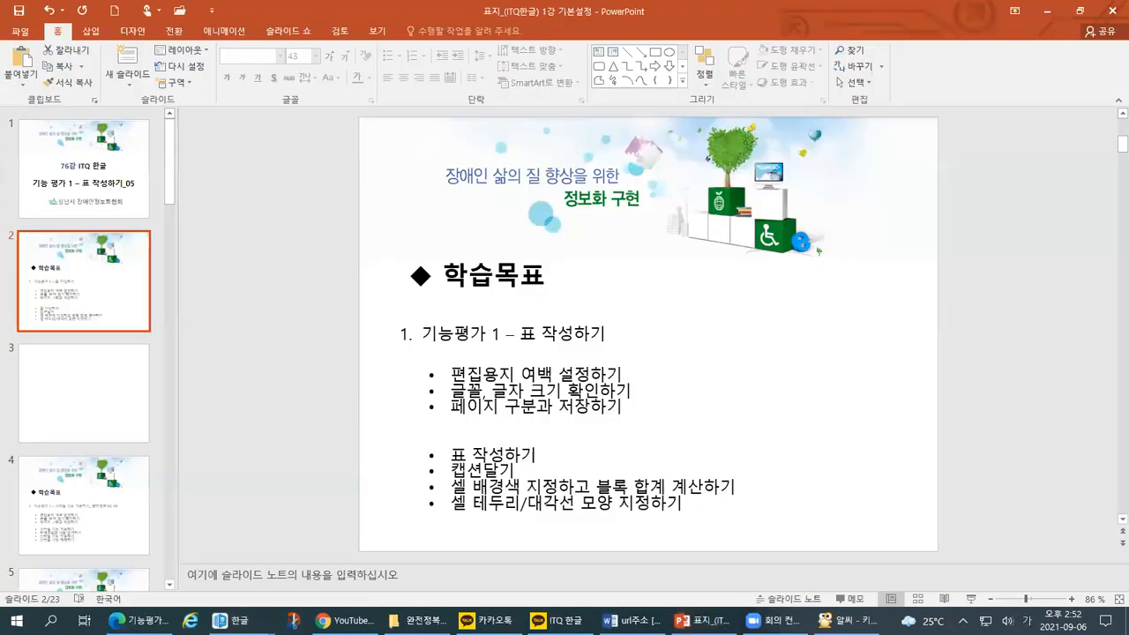
{"action": "key", "text": "ctrl+1"}
{"action": "mouse_move", "coordinate": [446, 357]}
{"action": "left_mouse_down"}
{"action": "mouse_move", "coordinate": [559, 340]}
{"action": "mouse_move", "coordinate": [908, 340]}
{"action": "left_mouse_up"}
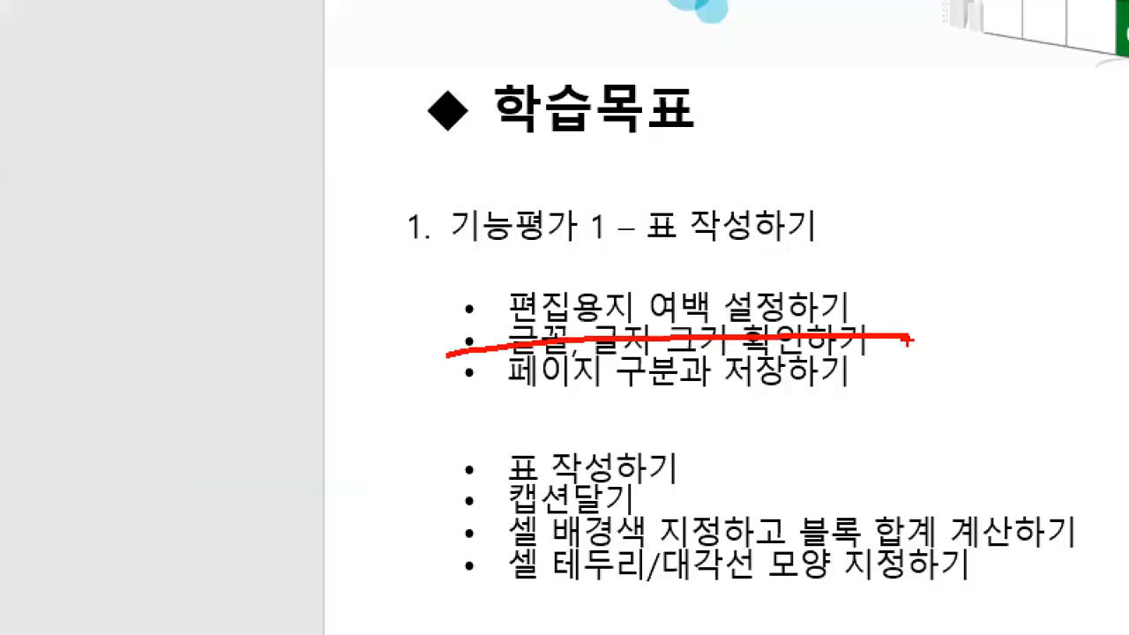
{"action": "left_click_drag", "start_coordinate": [439, 402], "coordinate": [654, 397]}
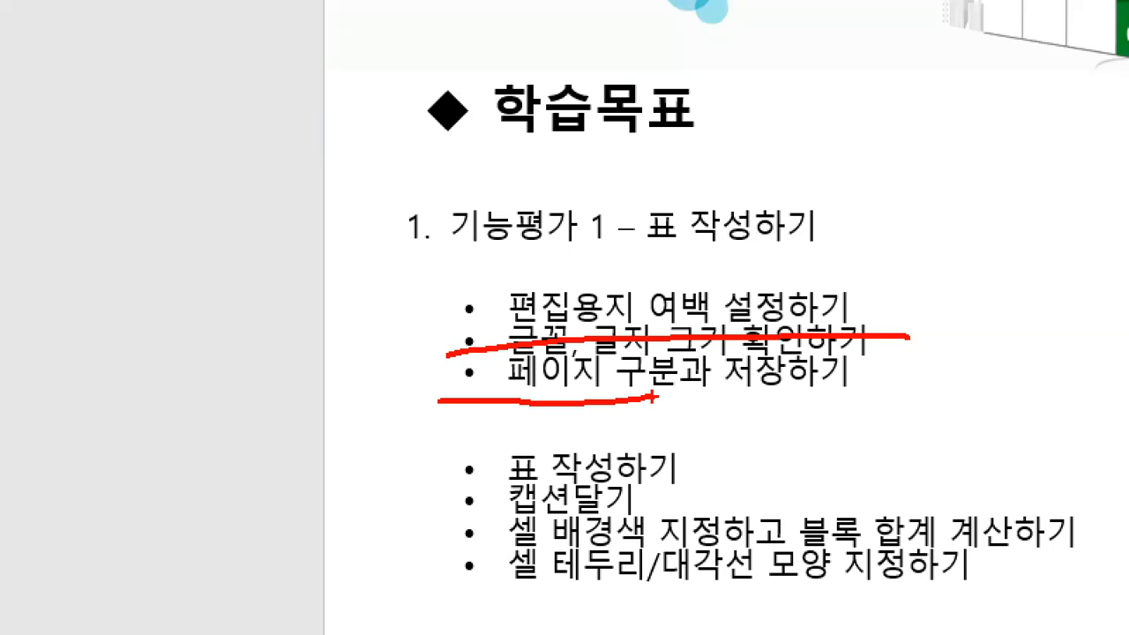
{"action": "key", "text": "Escape"}
Step: Return to the blank Hangul document and examine the starting cursor position where the first question number belongs
{"action": "key", "text": "alt+Tab"}
{"action": "key", "text": "alt+Tab"}
{"action": "key", "text": "alt+Tab"}
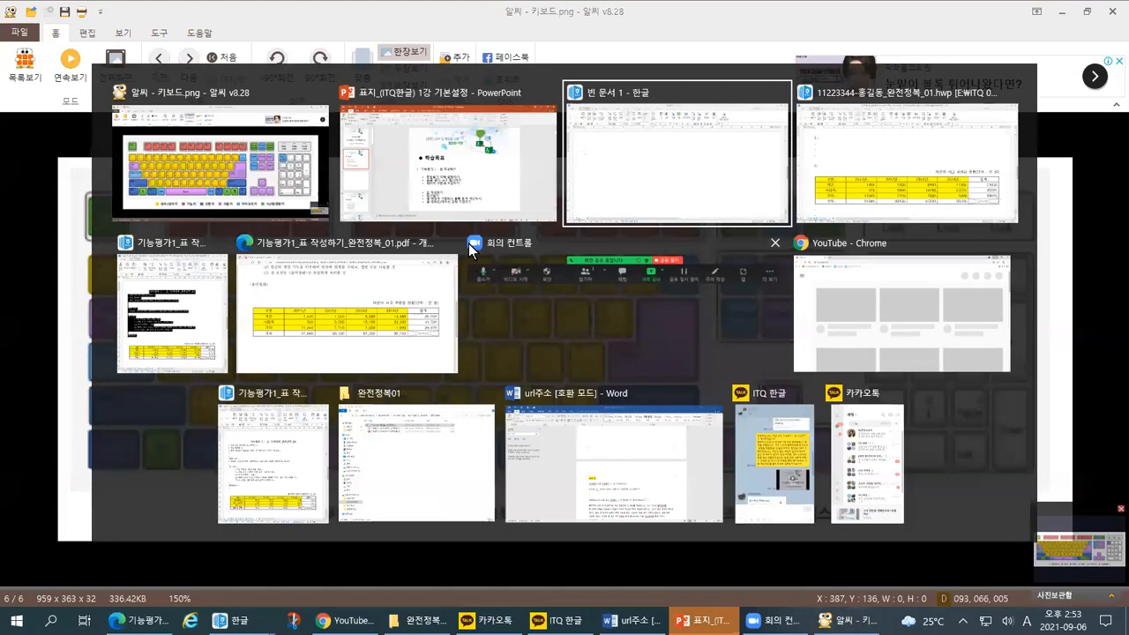
{"action": "left_click", "coordinate": [600, 205]}
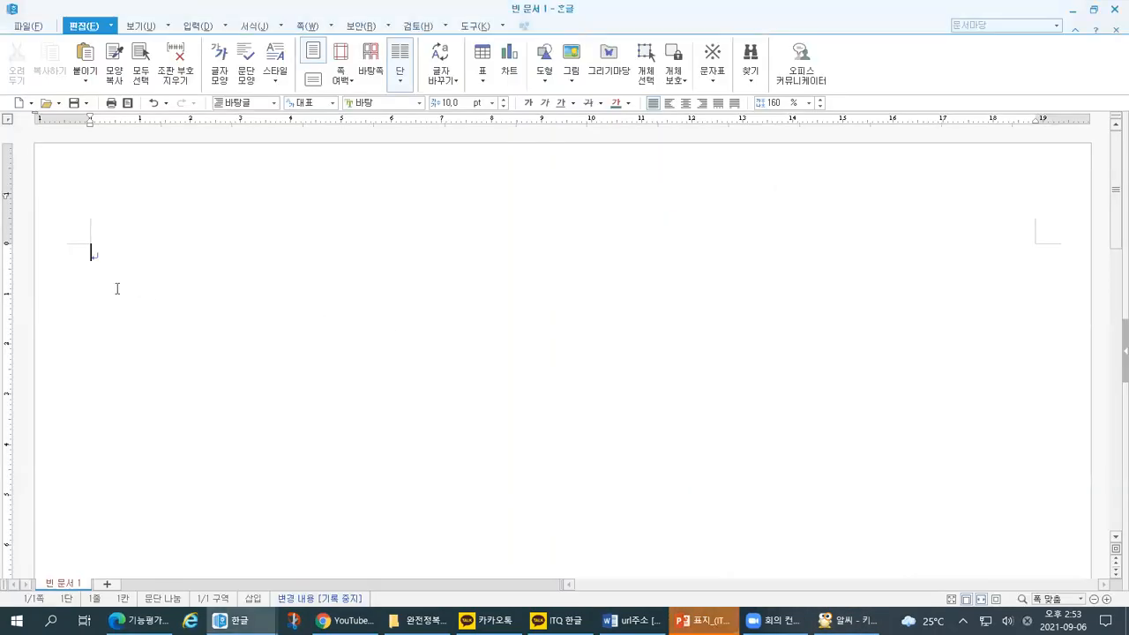
{"action": "key", "text": "ctrl+1"}
{"action": "left_click_drag", "start_coordinate": [107, 137], "coordinate": [92, 210]}
{"action": "left_click", "coordinate": [107, 201]}
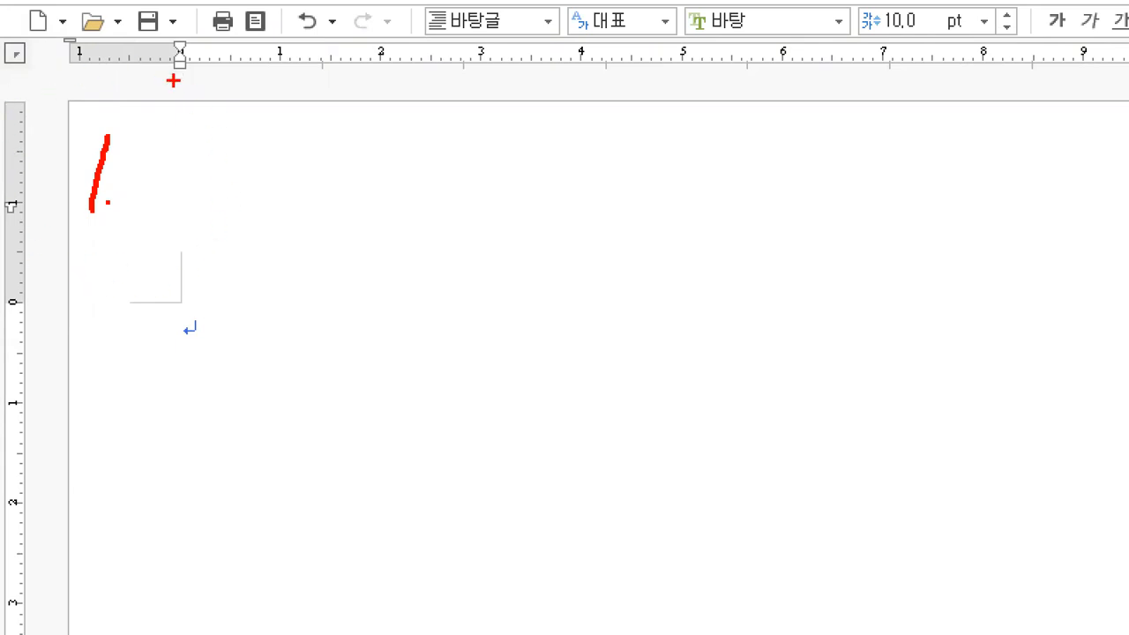
{"action": "left_click_drag", "start_coordinate": [174, 320], "coordinate": [174, 348]}
{"action": "left_click_drag", "start_coordinate": [169, 121], "coordinate": [165, 159]}
{"action": "mouse_move", "coordinate": [166, 204]}
{"action": "left_mouse_down"}
{"action": "mouse_move", "coordinate": [176, 231]}
{"action": "mouse_move", "coordinate": [198, 222]}
{"action": "left_mouse_up"}
{"action": "left_click", "coordinate": [217, 243]}
Step: Enter the question numbers 1. and 2. on the first page, with four blank lines after each
{"action": "type", "text": "1."}
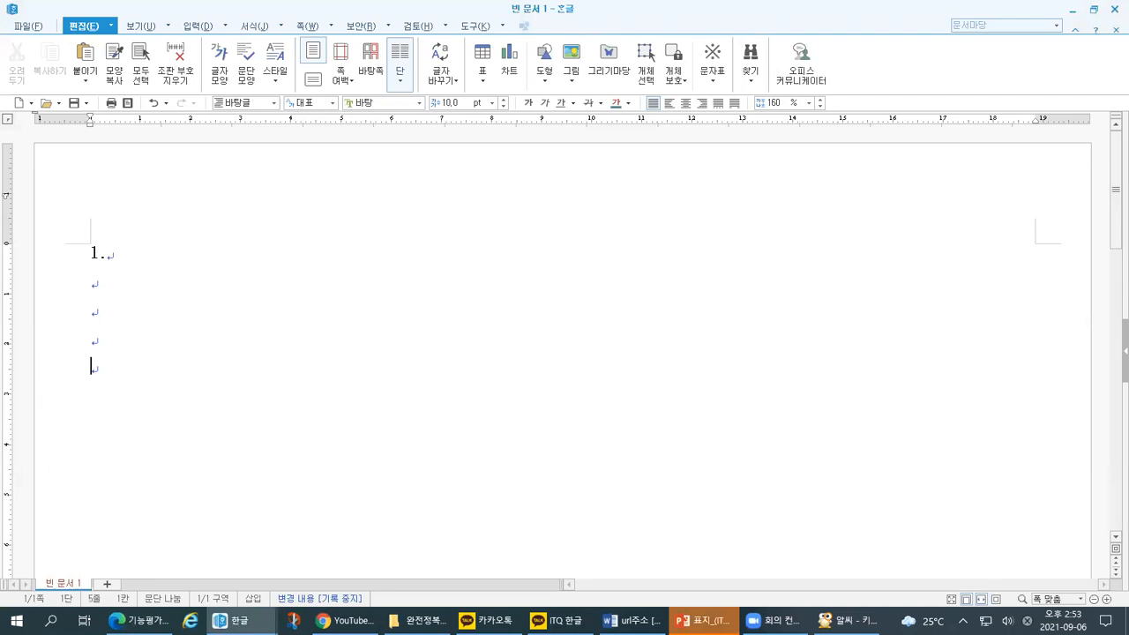
{"action": "type", "text": "2."}
{"action": "key", "text": "Return"}
{"action": "key", "text": "Return"}
{"action": "key", "text": "Return"}
{"action": "key", "text": "Return"}
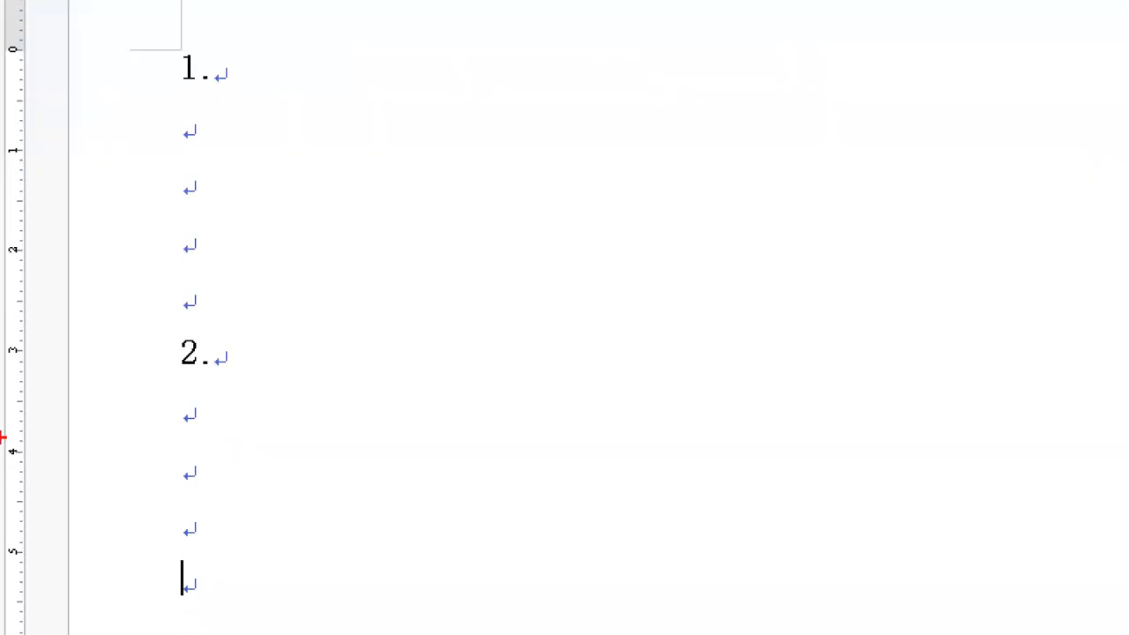
Step: Examine the positions of numbers 1. and 2., the blank lines after them and the cursor's last line
{"action": "left_click_drag", "start_coordinate": [15, 48], "coordinate": [26, 106]}
{"action": "left_click", "coordinate": [41, 100]}
{"action": "mouse_move", "coordinate": [205, 104]}
{"action": "left_mouse_down"}
{"action": "mouse_move", "coordinate": [178, 22]}
{"action": "mouse_move", "coordinate": [201, 103]}
{"action": "mouse_move", "coordinate": [147, 325]}
{"action": "left_mouse_up"}
{"action": "mouse_move", "coordinate": [226, 379]}
{"action": "left_mouse_down"}
{"action": "mouse_move", "coordinate": [210, 383]}
{"action": "mouse_move", "coordinate": [158, 330]}
{"action": "mouse_move", "coordinate": [220, 370]}
{"action": "mouse_move", "coordinate": [142, 554]}
{"action": "mouse_move", "coordinate": [168, 608]}
{"action": "left_mouse_up"}
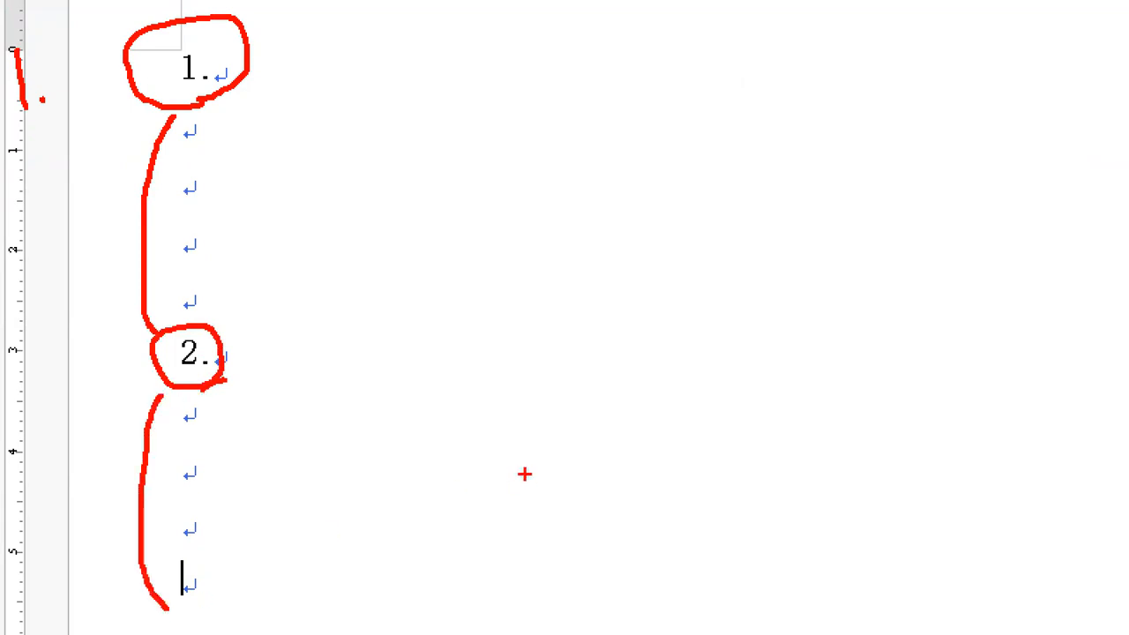
{"action": "mouse_move", "coordinate": [269, 36]}
{"action": "left_mouse_down"}
{"action": "mouse_move", "coordinate": [278, 71]}
{"action": "mouse_move", "coordinate": [315, 31]}
{"action": "left_mouse_up"}
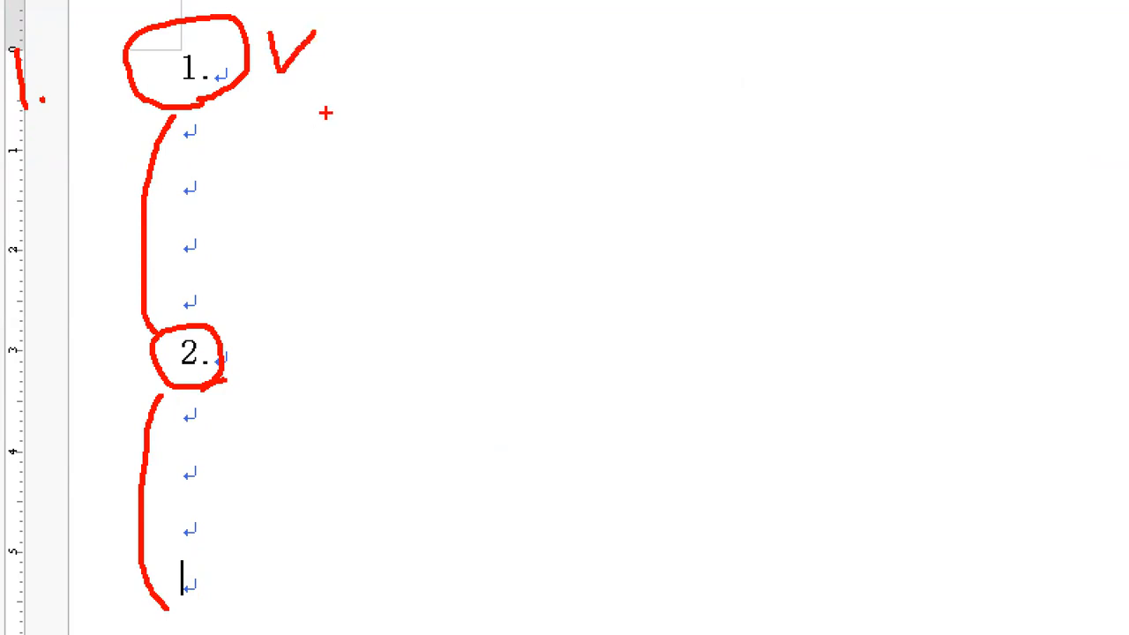
{"action": "mouse_move", "coordinate": [253, 319]}
{"action": "left_mouse_down"}
{"action": "mouse_move", "coordinate": [262, 355]}
{"action": "mouse_move", "coordinate": [286, 307]}
{"action": "left_mouse_up"}
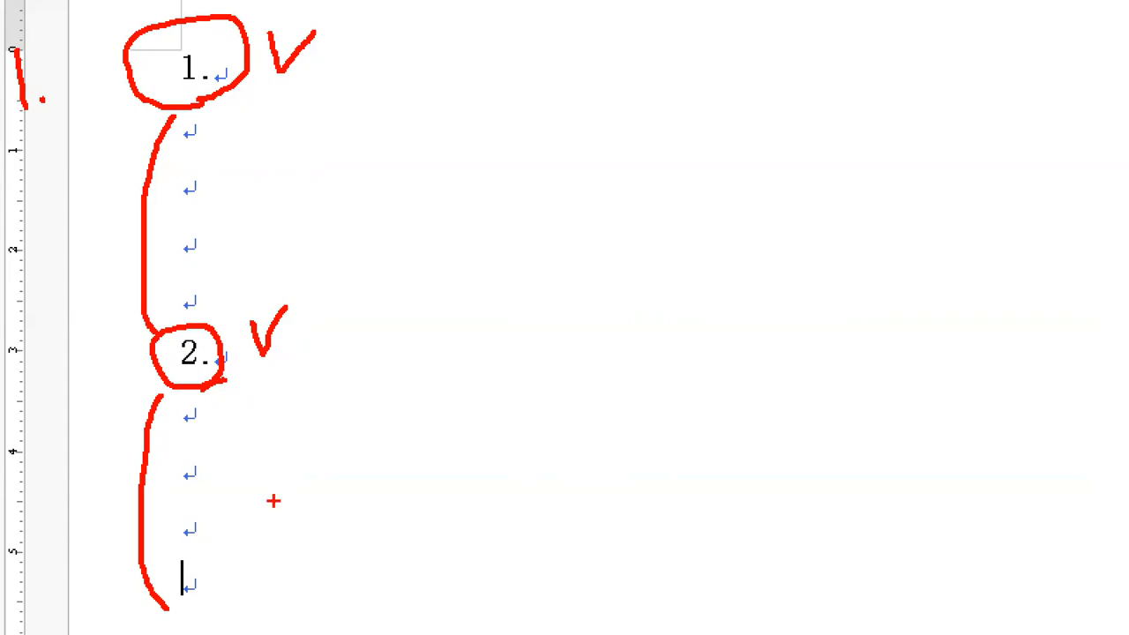
{"action": "left_click", "coordinate": [218, 38]}
{"action": "left_click", "coordinate": [257, 378]}
{"action": "mouse_move", "coordinate": [218, 601]}
{"action": "left_mouse_down"}
{"action": "mouse_move", "coordinate": [160, 604]}
{"action": "mouse_move", "coordinate": [200, 549]}
{"action": "mouse_move", "coordinate": [161, 634]}
{"action": "left_mouse_up"}
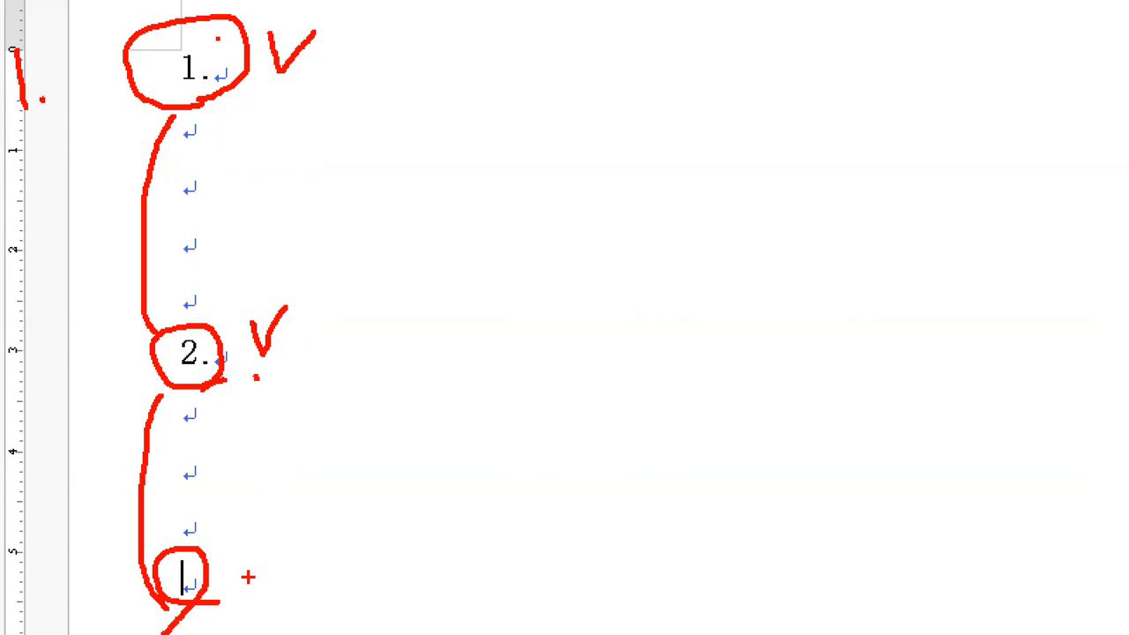
{"action": "key", "text": "Escape"}
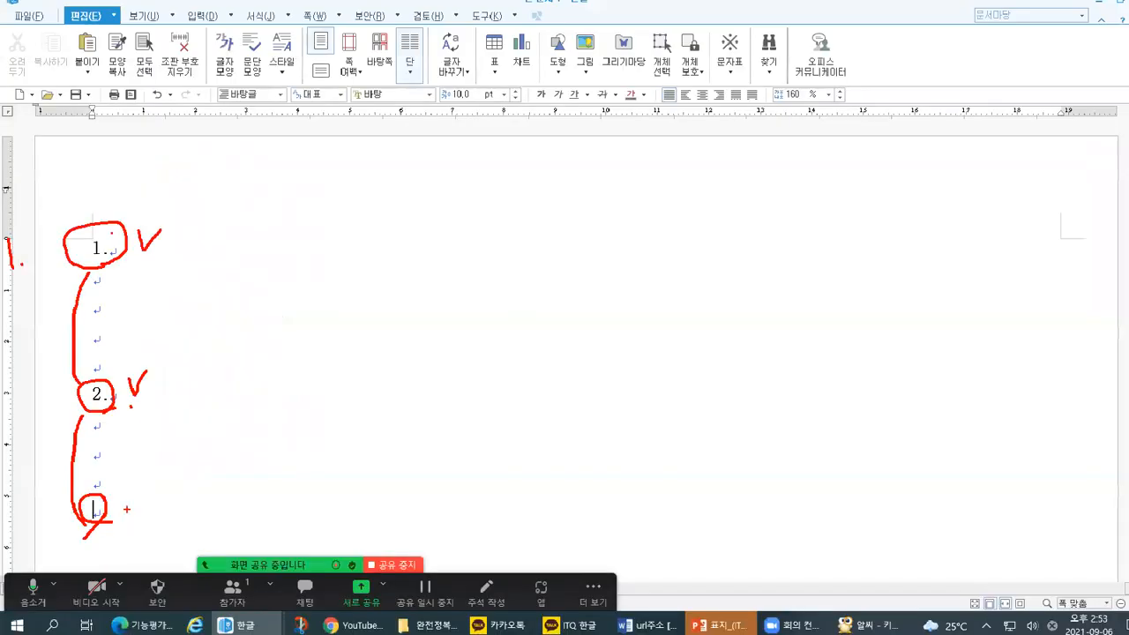
Step: Examine the last blank line below number 2. as the point for dividing the pages
{"action": "key", "text": "ctrl+1"}
{"action": "left_click", "coordinate": [5, 521]}
{"action": "left_click_drag", "start_coordinate": [153, 487], "coordinate": [152, 526]}
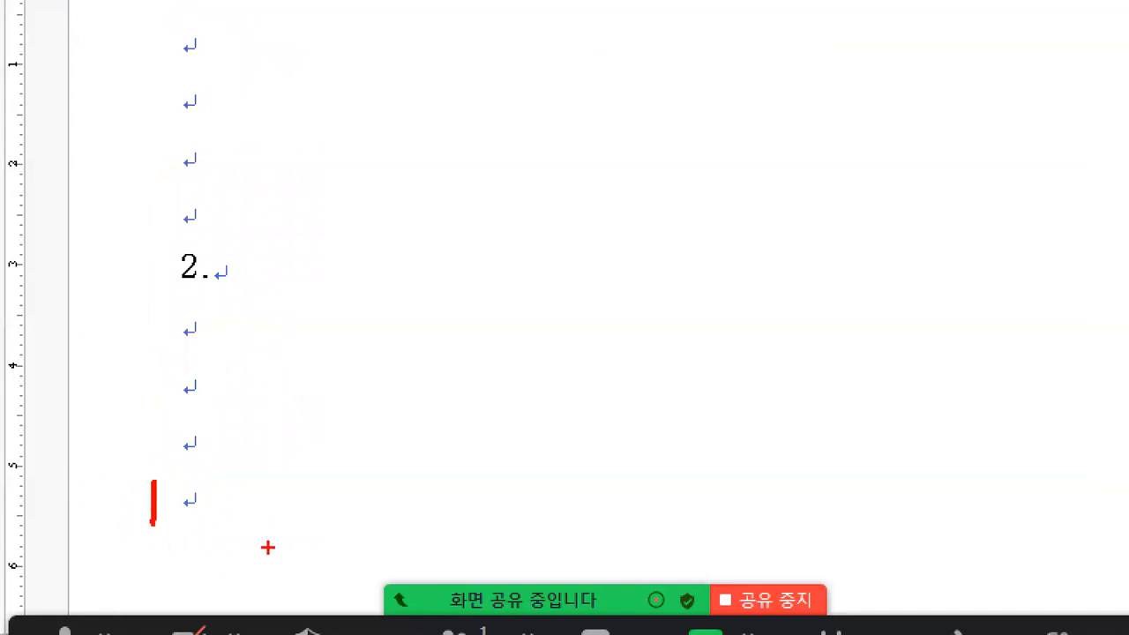
{"action": "mouse_move", "coordinate": [423, 228]}
{"action": "left_mouse_down"}
{"action": "mouse_move", "coordinate": [429, 460]}
{"action": "mouse_move", "coordinate": [623, 171]}
{"action": "mouse_move", "coordinate": [425, 269]}
{"action": "left_mouse_up"}
{"action": "mouse_move", "coordinate": [459, 208]}
{"action": "left_mouse_down"}
{"action": "mouse_move", "coordinate": [464, 189]}
{"action": "mouse_move", "coordinate": [430, 216]}
{"action": "left_mouse_up"}
{"action": "left_click", "coordinate": [490, 217]}
{"action": "left_click_drag", "start_coordinate": [519, 197], "coordinate": [535, 217]}
{"action": "mouse_move", "coordinate": [518, 306]}
{"action": "left_mouse_down"}
{"action": "mouse_move", "coordinate": [501, 327]}
{"action": "mouse_move", "coordinate": [526, 331]}
{"action": "mouse_move", "coordinate": [515, 352]}
{"action": "left_mouse_up"}
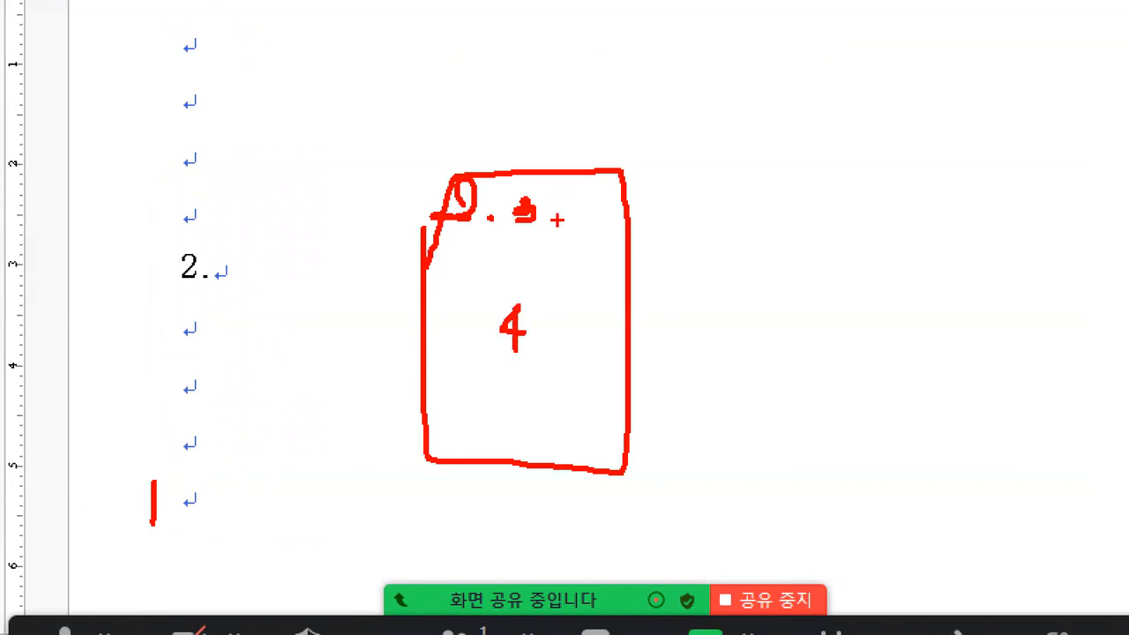
{"action": "mouse_move", "coordinate": [550, 226]}
{"action": "left_mouse_down"}
{"action": "mouse_move", "coordinate": [553, 255]}
{"action": "mouse_move", "coordinate": [532, 260]}
{"action": "mouse_move", "coordinate": [621, 248]}
{"action": "left_mouse_up"}
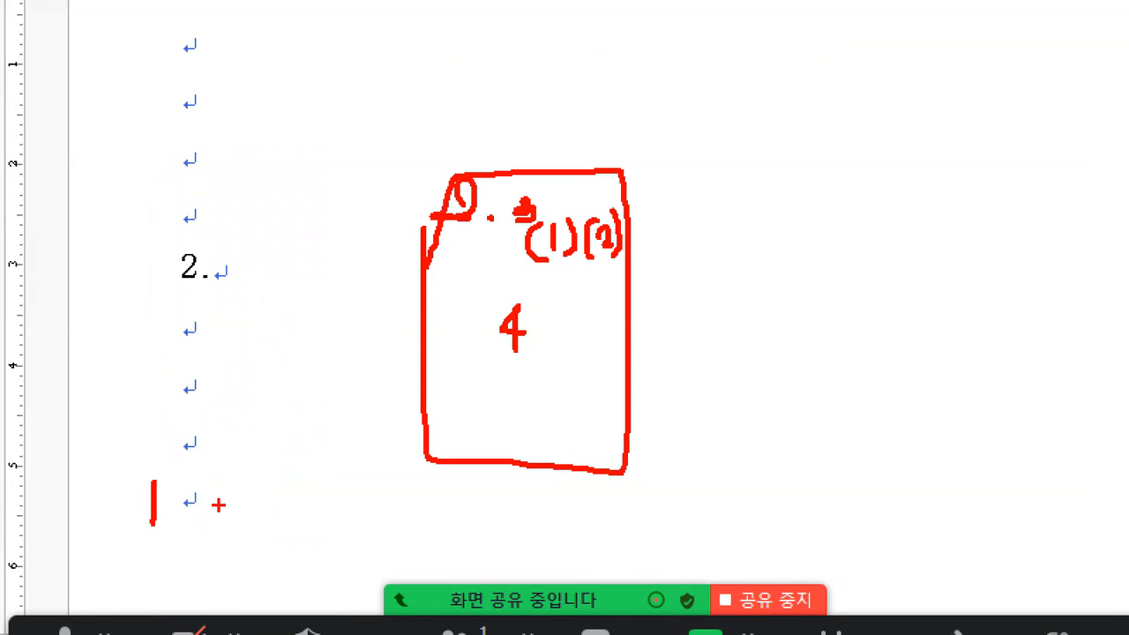
{"action": "mouse_move", "coordinate": [209, 533]}
{"action": "left_mouse_down"}
{"action": "mouse_move", "coordinate": [181, 545]}
{"action": "mouse_move", "coordinate": [121, 466]}
{"action": "mouse_move", "coordinate": [238, 503]}
{"action": "mouse_move", "coordinate": [194, 543]}
{"action": "left_mouse_up"}
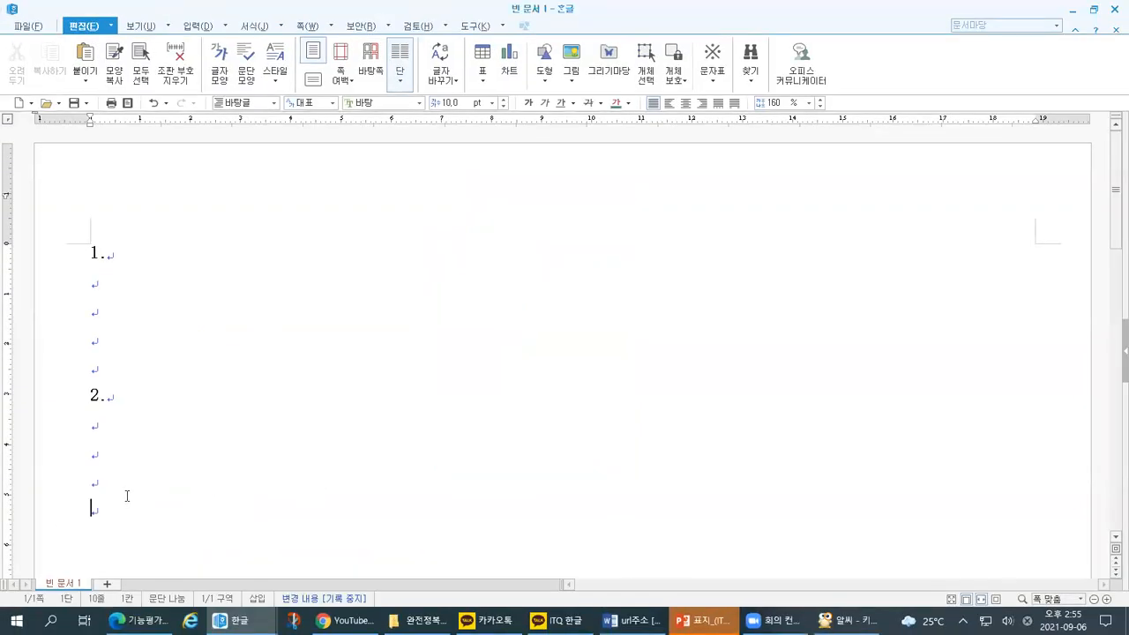
Step: Insert a section break at the last blank line of page one and check the boundary with page two
{"action": "key", "text": "alt+shift+Return"}
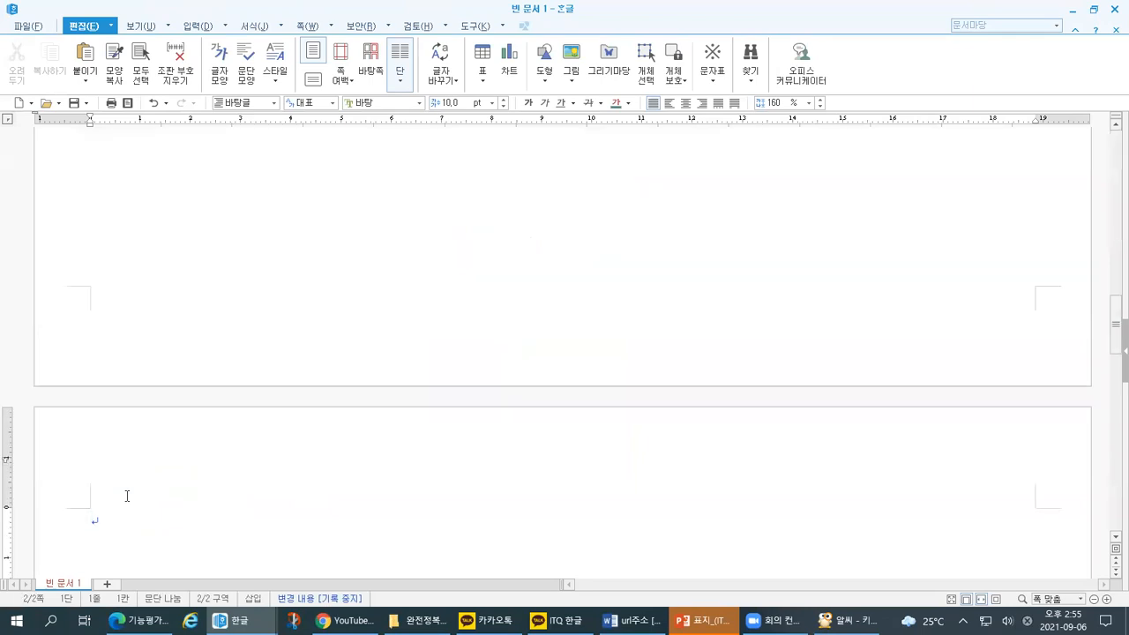
{"action": "mouse_move", "coordinate": [23, 314]}
{"action": "left_mouse_down"}
{"action": "mouse_move", "coordinate": [22, 383]}
{"action": "mouse_move", "coordinate": [223, 389]}
{"action": "left_mouse_up"}
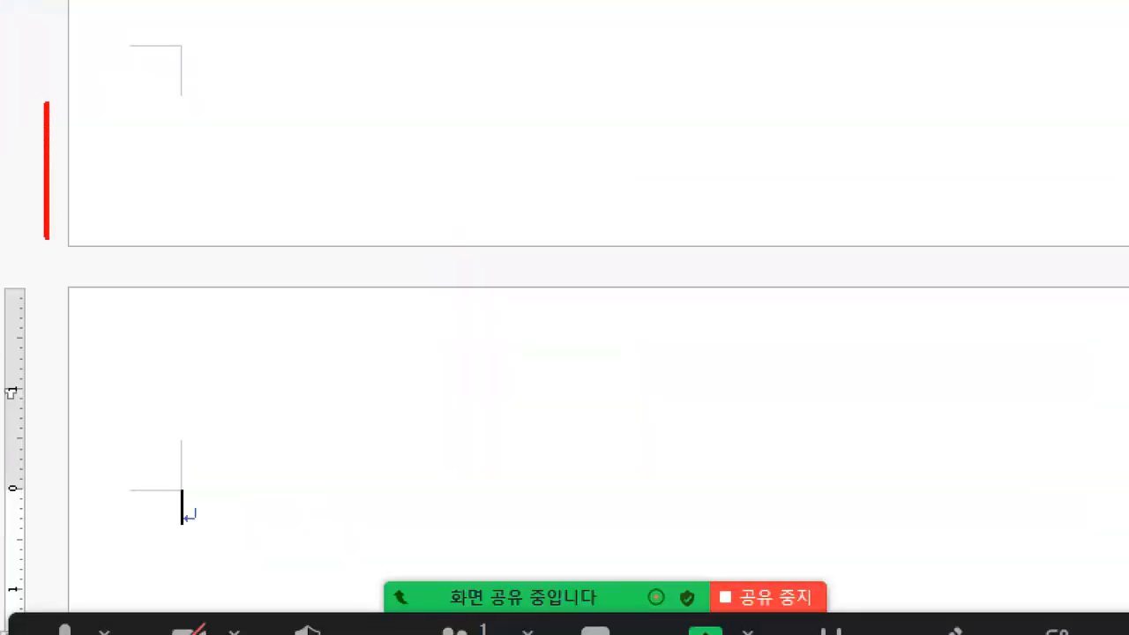
{"action": "left_click_drag", "start_coordinate": [147, 119], "coordinate": [148, 186]}
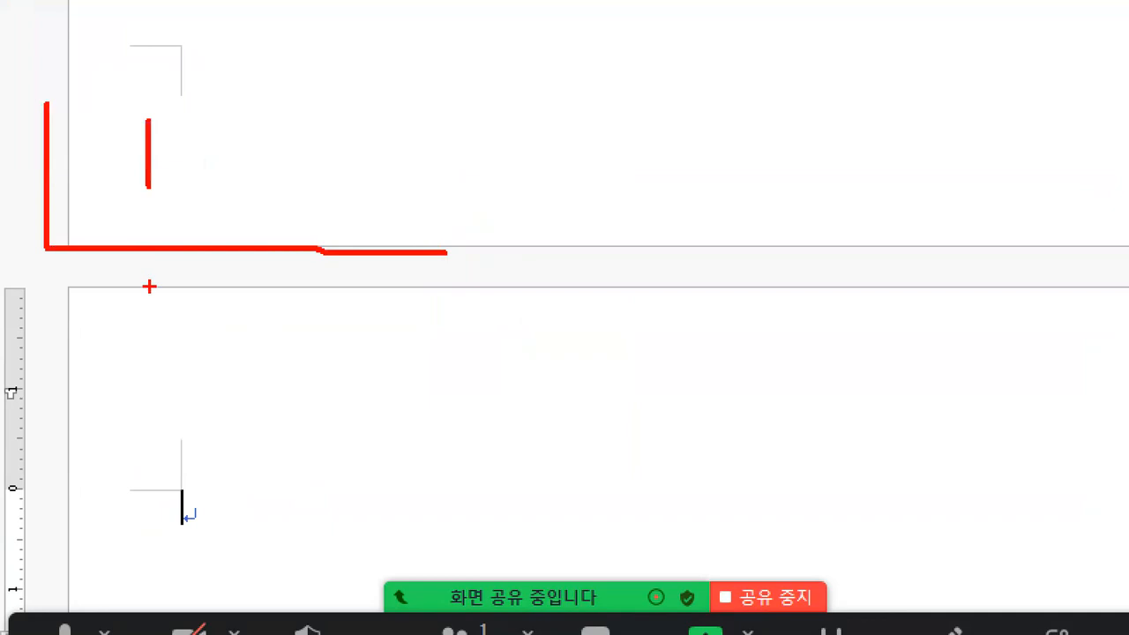
{"action": "mouse_move", "coordinate": [68, 287]}
{"action": "left_mouse_down"}
{"action": "mouse_move", "coordinate": [77, 441]}
{"action": "mouse_move", "coordinate": [307, 291]}
{"action": "mouse_move", "coordinate": [329, 295]}
{"action": "left_mouse_up"}
{"action": "mouse_move", "coordinate": [144, 361]}
{"action": "left_mouse_down"}
{"action": "mouse_move", "coordinate": [115, 407]}
{"action": "mouse_move", "coordinate": [205, 399]}
{"action": "left_mouse_up"}
{"action": "mouse_move", "coordinate": [192, 535]}
{"action": "left_mouse_down"}
{"action": "mouse_move", "coordinate": [143, 494]}
{"action": "mouse_move", "coordinate": [215, 508]}
{"action": "left_mouse_up"}
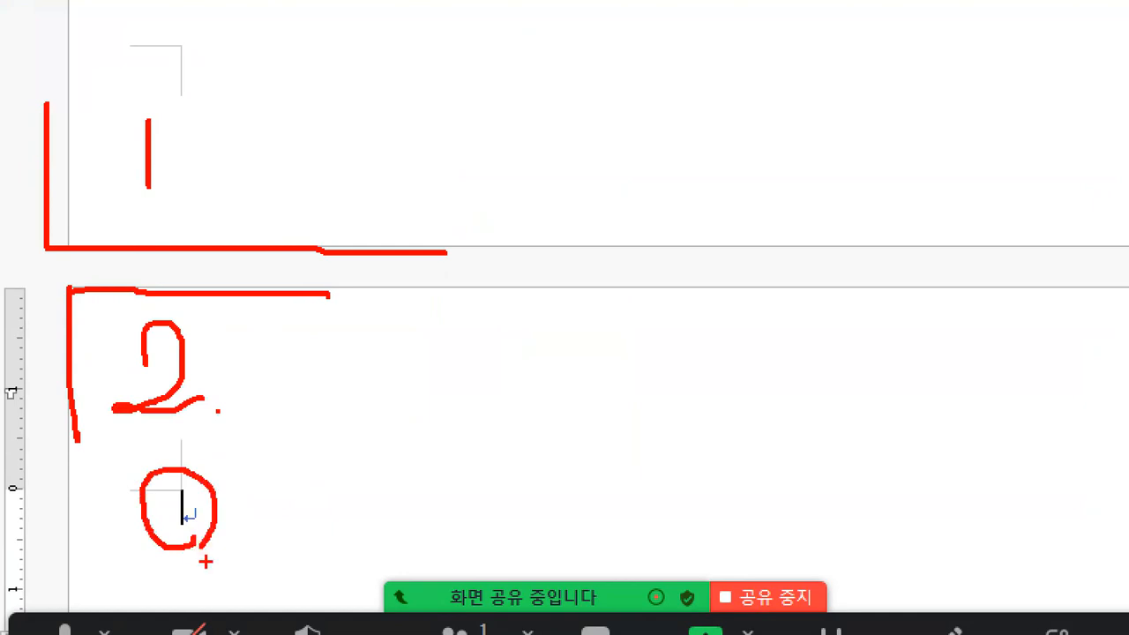
Step: Enter the question numbers 3. and 4. on the second page, with four blank lines after each
{"action": "type", "text": "3"}
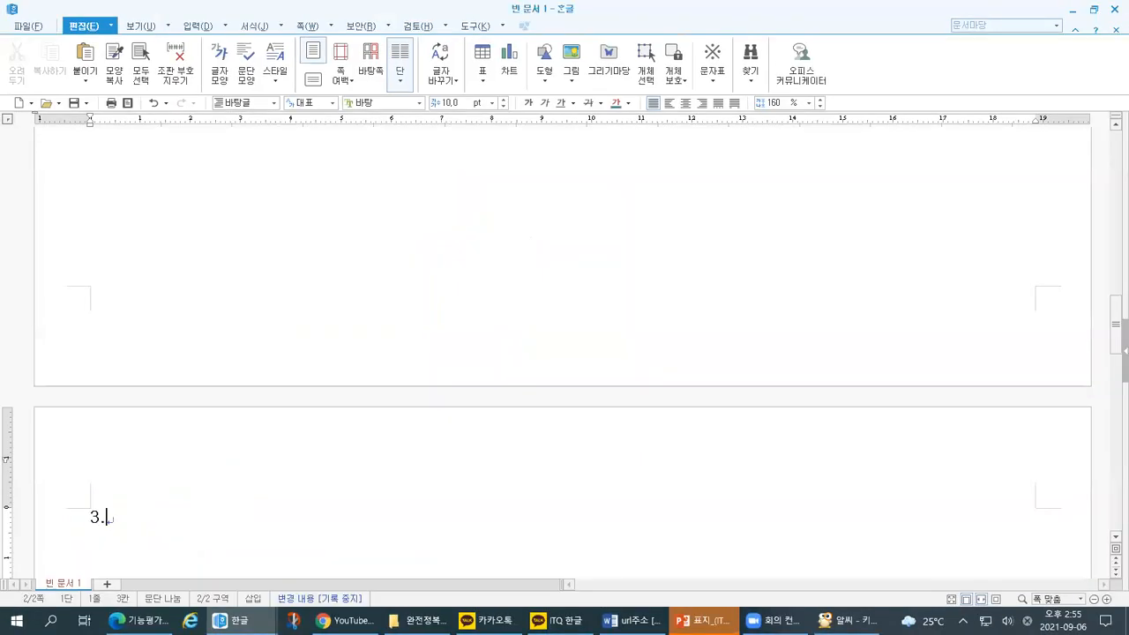
{"action": "type", "text": "."}
{"action": "key", "text": "Return"}
{"action": "key", "text": "Return"}
{"action": "key", "text": "Return"}
{"action": "key", "text": "Return"}
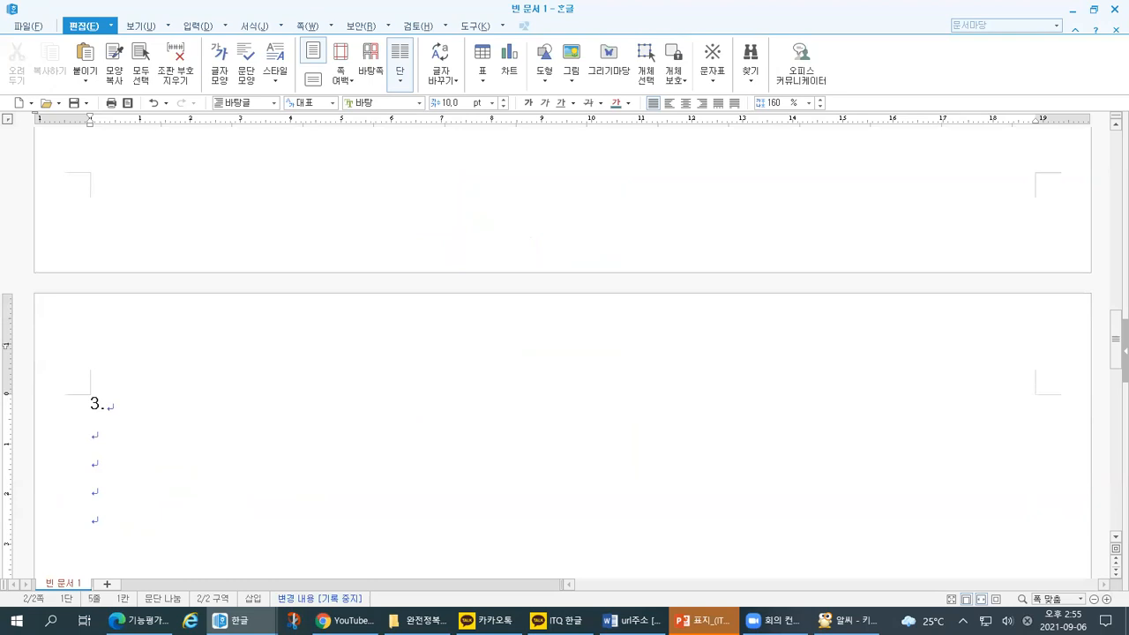
{"action": "key", "text": "Return"}
{"action": "type", "text": "4."}
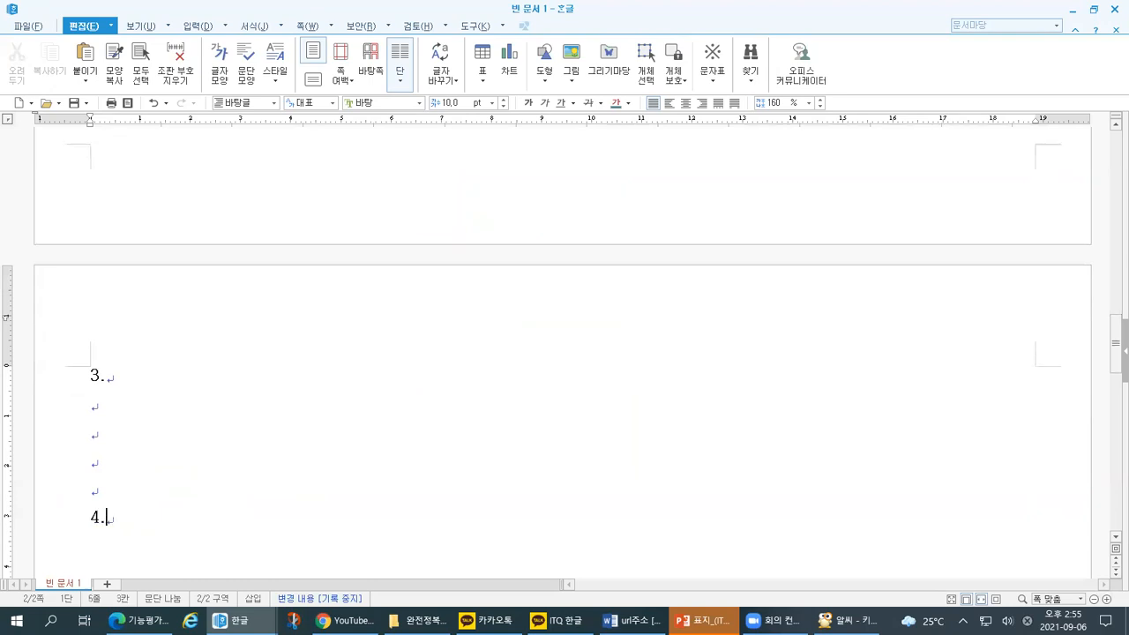
{"action": "key", "text": "Return"}
{"action": "key", "text": "Return"}
{"action": "key", "text": "Return"}
{"action": "key", "text": "Return"}
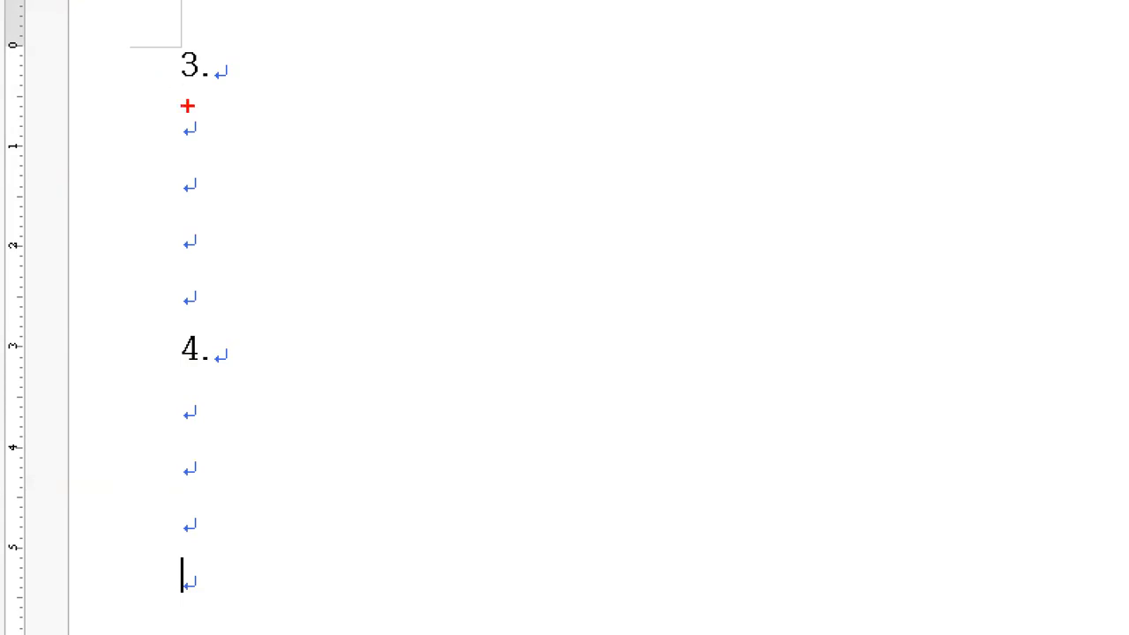
Step: Examine the line below number 3. for the positions of items (1) and (2) and the gap between them
{"action": "left_click_drag", "start_coordinate": [171, 96], "coordinate": [215, 99]}
{"action": "mouse_move", "coordinate": [266, 68]}
{"action": "left_mouse_down"}
{"action": "mouse_move", "coordinate": [270, 128]}
{"action": "mouse_move", "coordinate": [277, 116]}
{"action": "mouse_move", "coordinate": [308, 137]}
{"action": "left_mouse_up"}
{"action": "left_click_drag", "start_coordinate": [532, 60], "coordinate": [522, 137]}
{"action": "mouse_move", "coordinate": [543, 86]}
{"action": "left_mouse_down"}
{"action": "mouse_move", "coordinate": [551, 116]}
{"action": "mouse_move", "coordinate": [589, 115]}
{"action": "left_mouse_up"}
{"action": "mouse_move", "coordinate": [588, 60]}
{"action": "left_mouse_down"}
{"action": "mouse_move", "coordinate": [610, 97]}
{"action": "mouse_move", "coordinate": [580, 143]}
{"action": "left_mouse_up"}
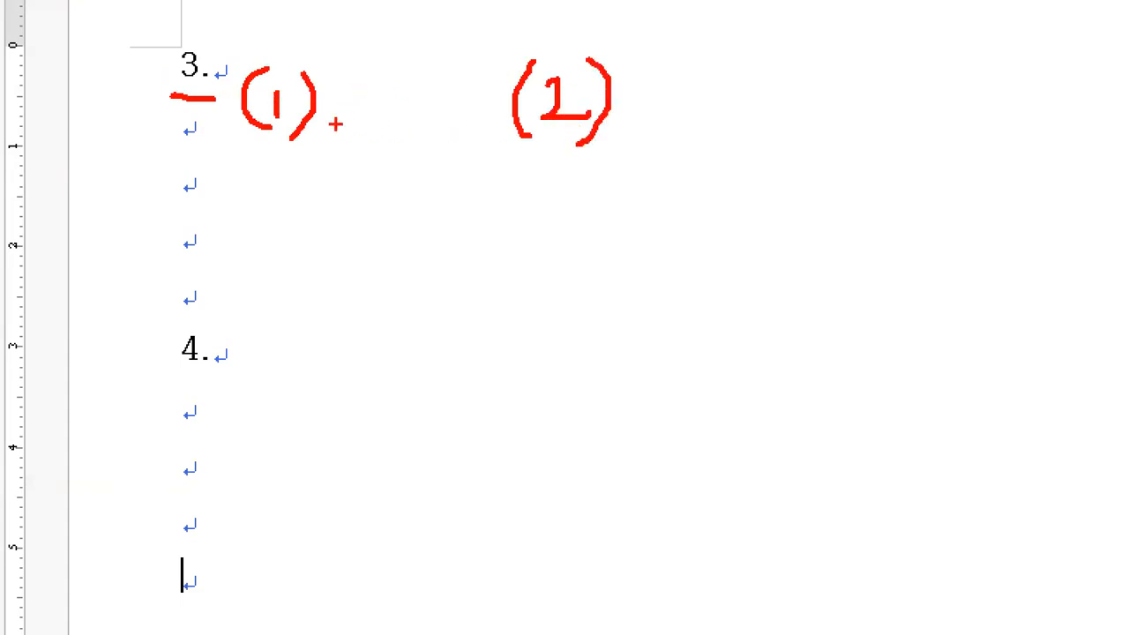
{"action": "mouse_move", "coordinate": [320, 95]}
{"action": "left_mouse_down"}
{"action": "mouse_move", "coordinate": [324, 110]}
{"action": "mouse_move", "coordinate": [335, 92]}
{"action": "left_mouse_up"}
{"action": "left_click_drag", "start_coordinate": [616, 94], "coordinate": [637, 88]}
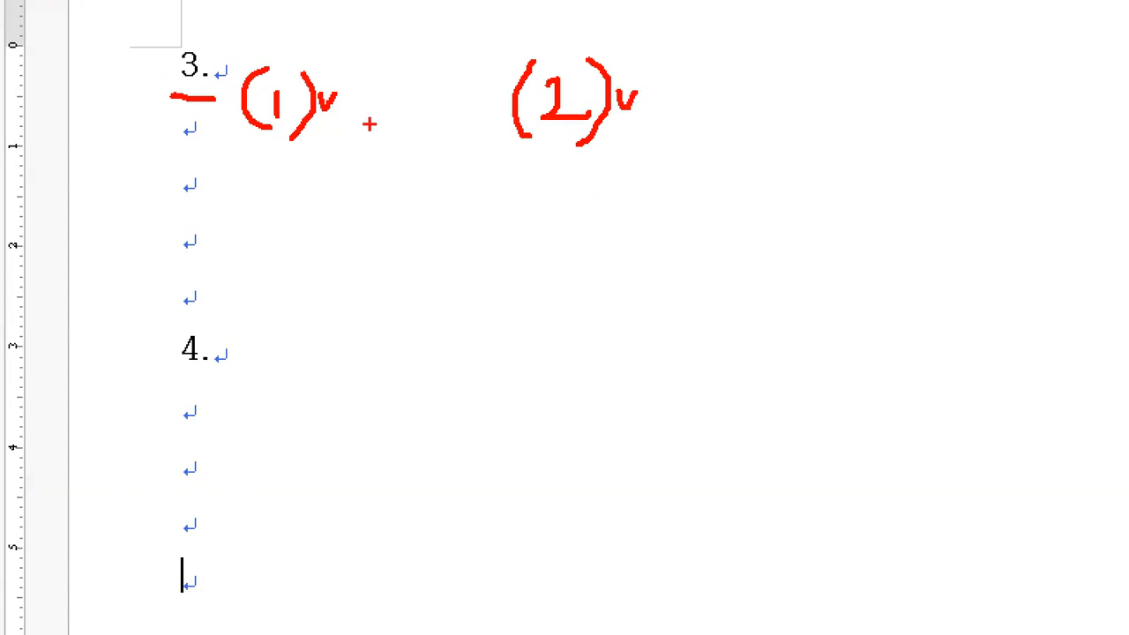
{"action": "mouse_move", "coordinate": [374, 66]}
{"action": "left_mouse_down"}
{"action": "mouse_move", "coordinate": [366, 139]}
{"action": "mouse_move", "coordinate": [507, 143]}
{"action": "mouse_move", "coordinate": [510, 67]}
{"action": "mouse_move", "coordinate": [365, 70]}
{"action": "left_mouse_up"}
{"action": "left_click_drag", "start_coordinate": [436, 74], "coordinate": [386, 112]}
{"action": "mouse_move", "coordinate": [457, 84]}
{"action": "left_mouse_down"}
{"action": "mouse_move", "coordinate": [415, 118]}
{"action": "mouse_move", "coordinate": [446, 118]}
{"action": "left_mouse_up"}
{"action": "left_click_drag", "start_coordinate": [504, 95], "coordinate": [485, 129]}
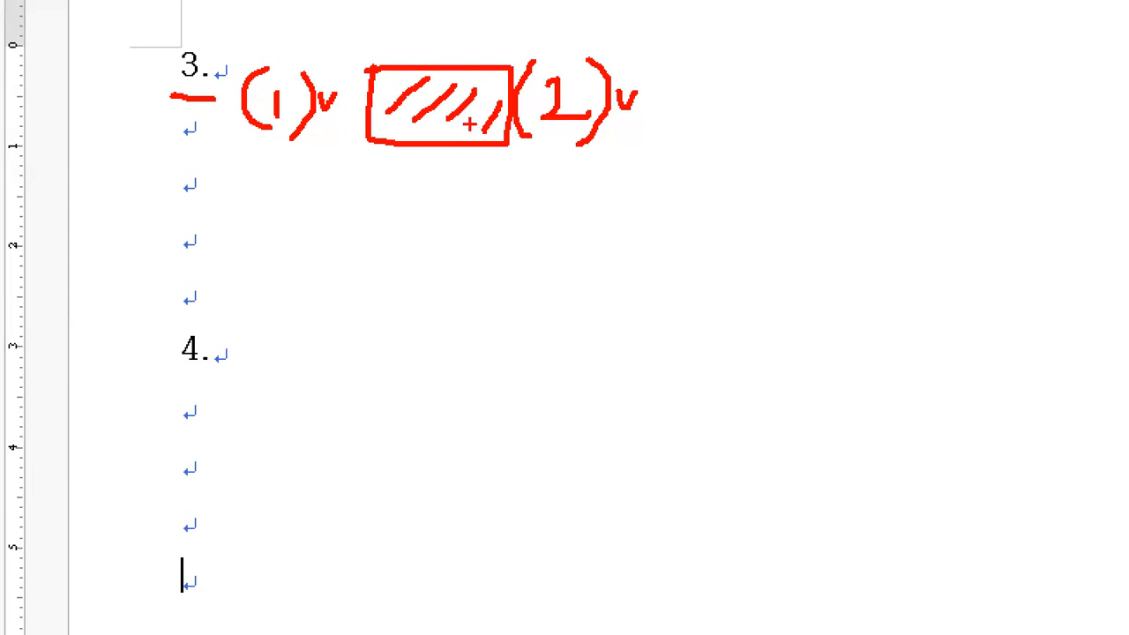
{"action": "left_click_drag", "start_coordinate": [383, 34], "coordinate": [423, 38]}
{"action": "left_click_drag", "start_coordinate": [466, 36], "coordinate": [468, 42]}
{"action": "mouse_move", "coordinate": [369, 162]}
{"action": "left_mouse_down"}
{"action": "mouse_move", "coordinate": [448, 166]}
{"action": "mouse_move", "coordinate": [507, 123]}
{"action": "mouse_move", "coordinate": [405, 56]}
{"action": "mouse_move", "coordinate": [371, 126]}
{"action": "mouse_move", "coordinate": [370, 162]}
{"action": "left_mouse_up"}
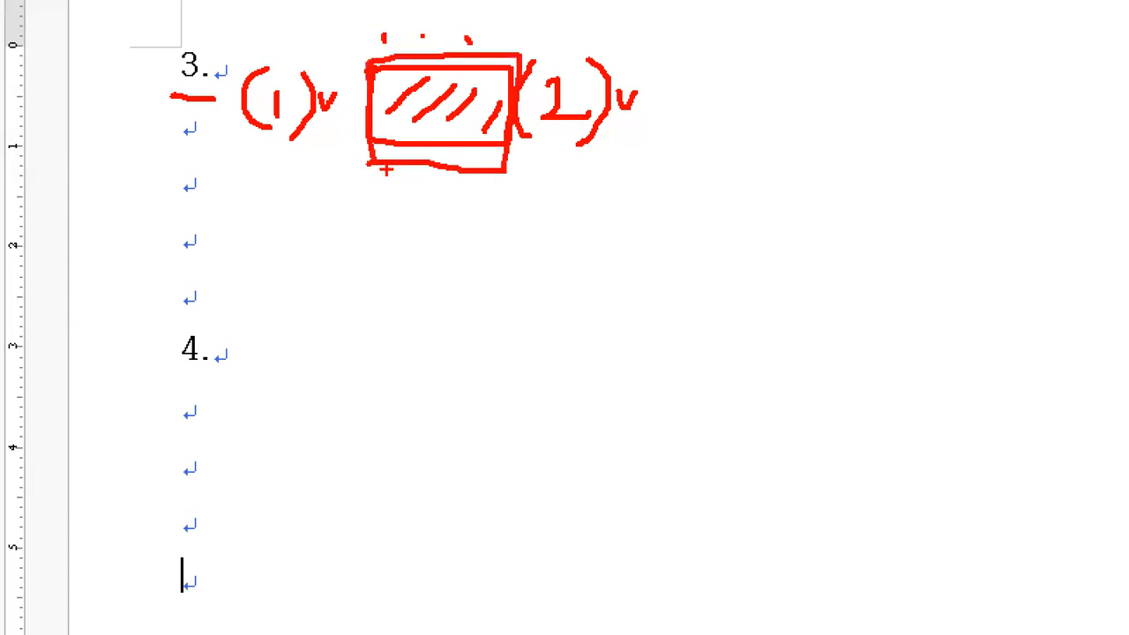
Step: Enter "(1)" followed by a space on the line below number 3
{"action": "left_click", "coordinate": [465, 110]}
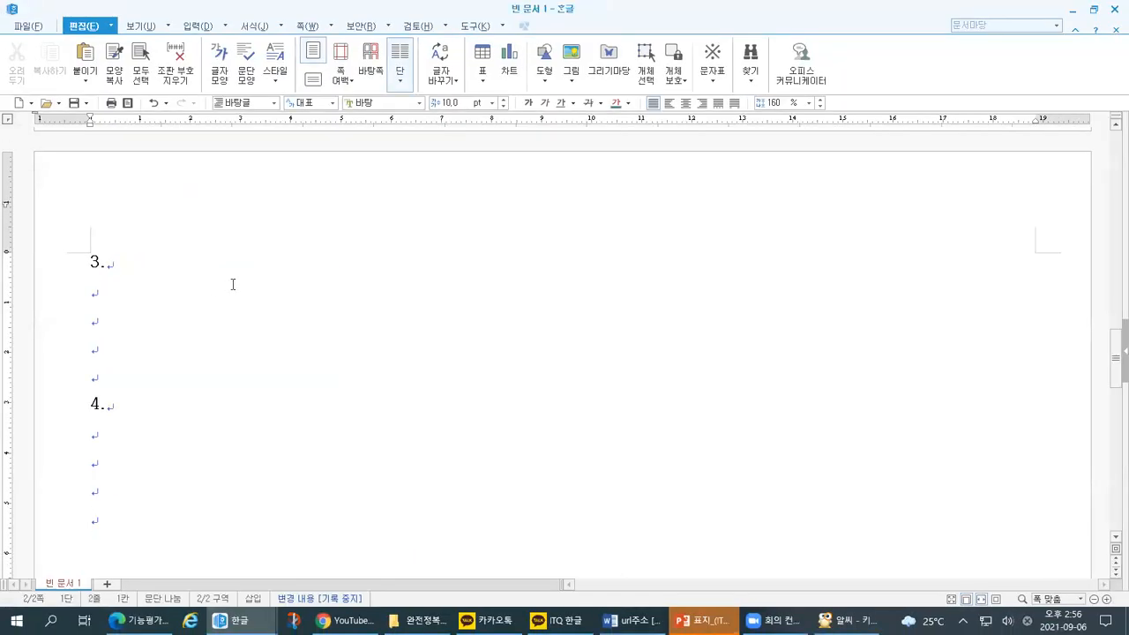
{"action": "type", "text": "(2"}
{"action": "type", "text": ")"}
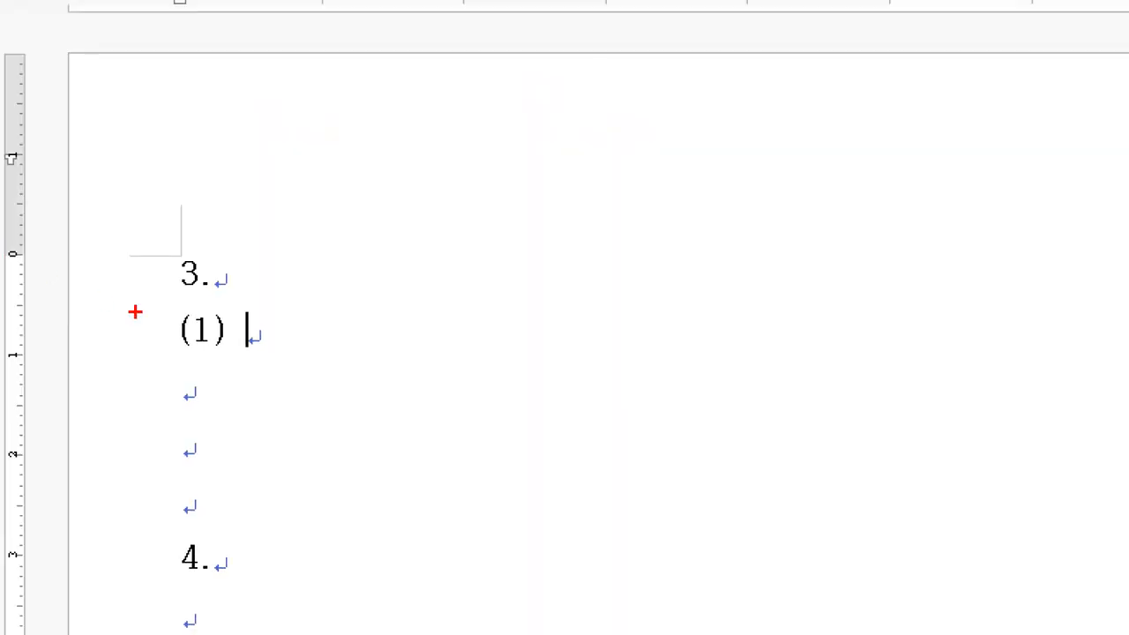
{"action": "mouse_move", "coordinate": [221, 353]}
{"action": "left_mouse_down"}
{"action": "mouse_move", "coordinate": [253, 353]}
{"action": "mouse_move", "coordinate": [236, 338]}
{"action": "mouse_move", "coordinate": [247, 323]}
{"action": "left_mouse_up"}
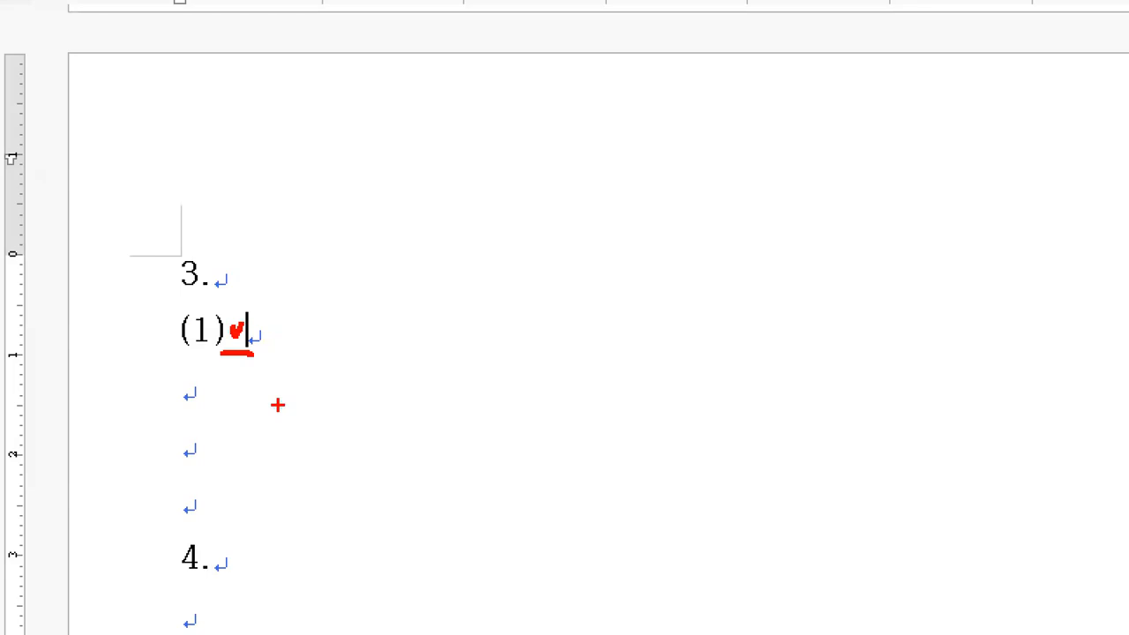
Step: Turn on the display of 조판 부호 and check the space mark after (1)
{"action": "left_click", "coordinate": [145, 26]}
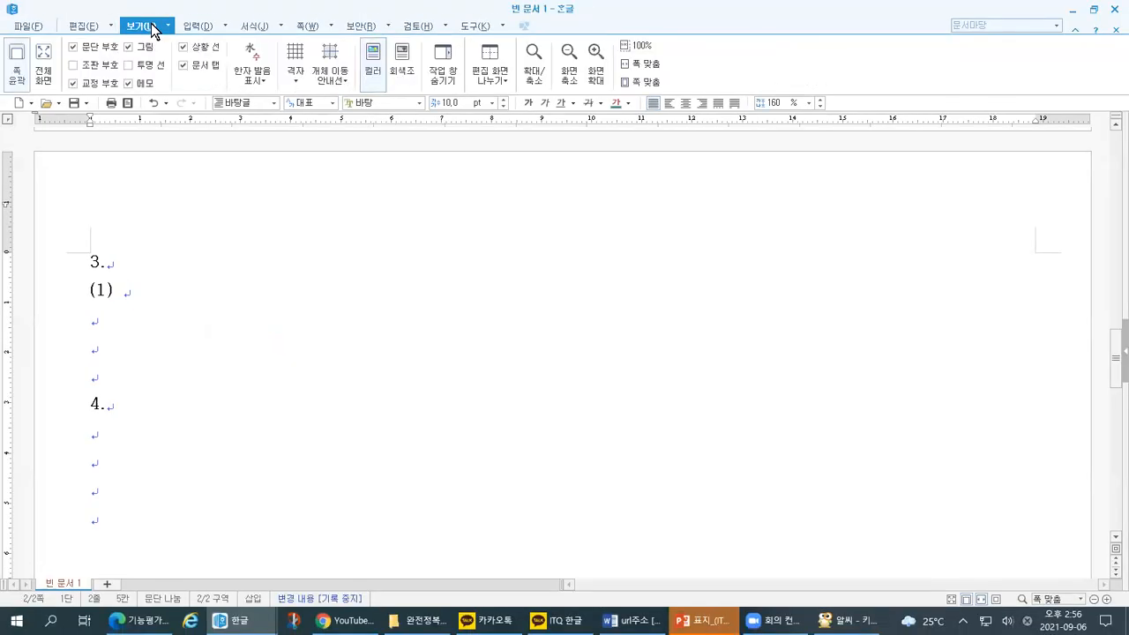
{"action": "left_click_drag", "start_coordinate": [166, 32], "coordinate": [127, 2]}
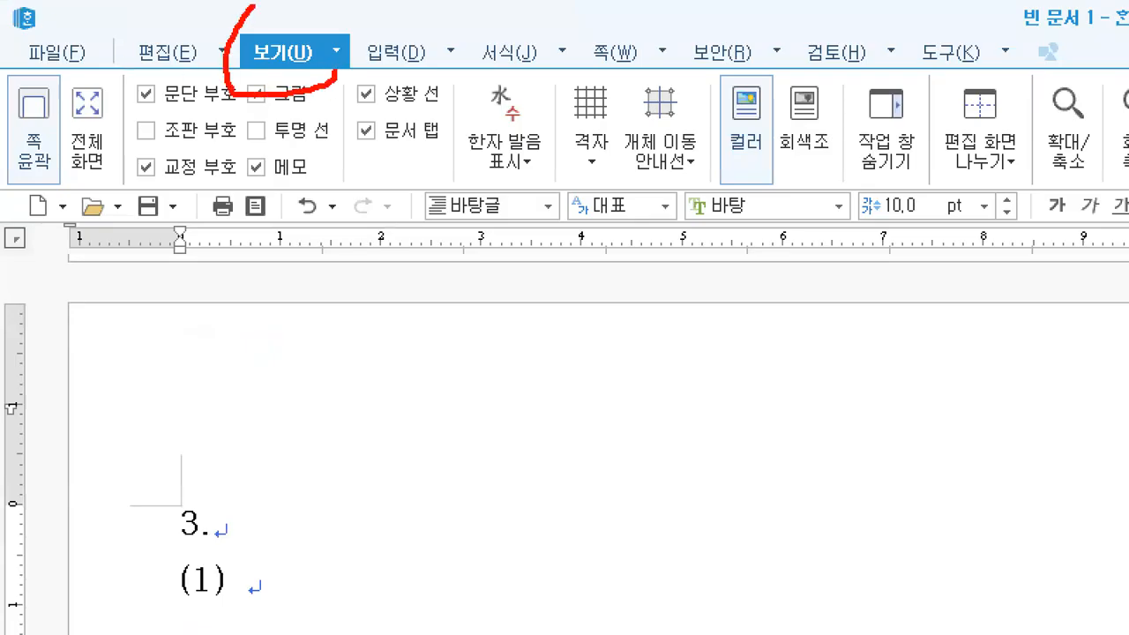
{"action": "left_click_drag", "start_coordinate": [254, 5], "coordinate": [324, 81]}
{"action": "left_click_drag", "start_coordinate": [123, 153], "coordinate": [227, 139]}
{"action": "left_click_drag", "start_coordinate": [142, 119], "coordinate": [159, 117]}
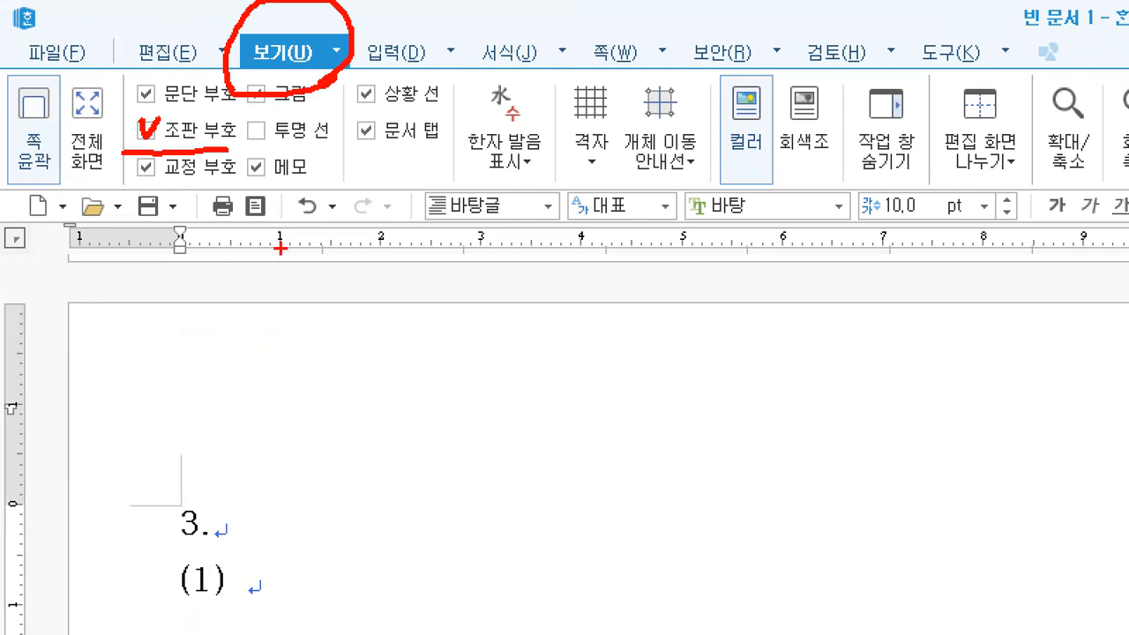
{"action": "key", "text": "Escape"}
{"action": "left_click", "coordinate": [73, 66]}
{"action": "key", "text": "ctrl+1"}
{"action": "left_click", "coordinate": [2, 251]}
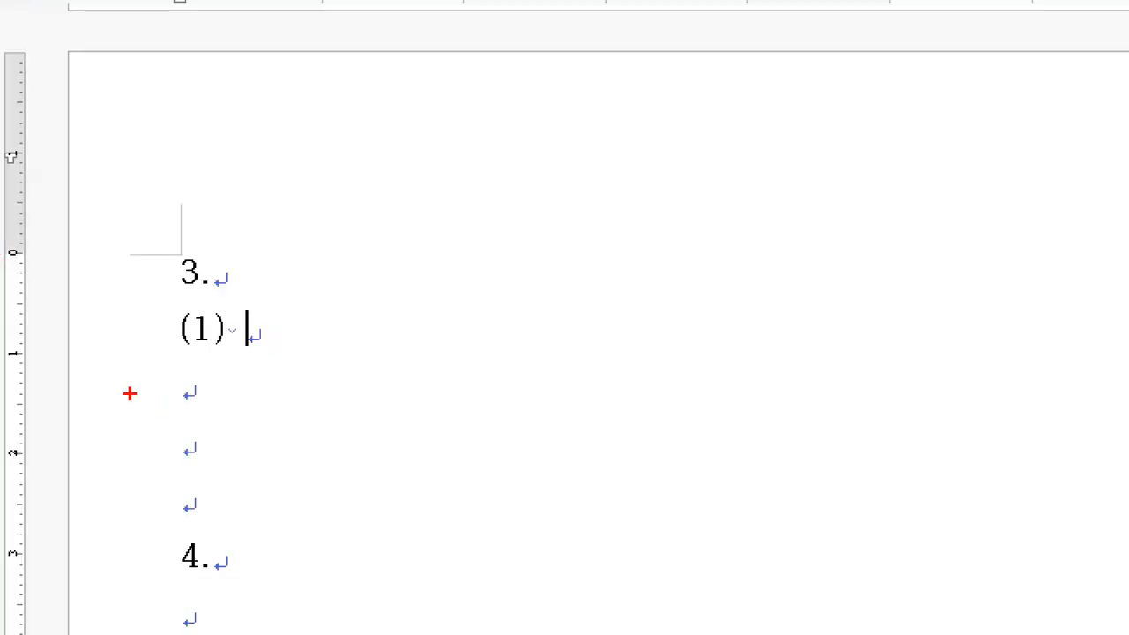
{"action": "key", "text": "Escape"}
{"action": "scroll", "coordinate": [66, 323], "scroll_direction": "up", "scroll_amount": 3}
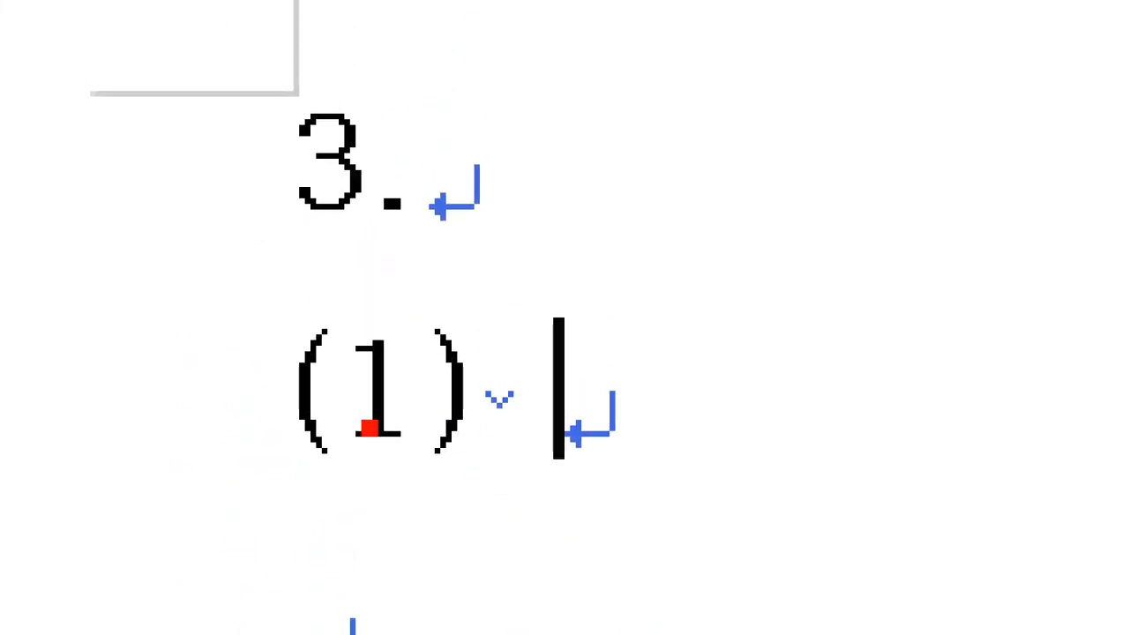
{"action": "left_click_drag", "start_coordinate": [241, 489], "coordinate": [473, 488]}
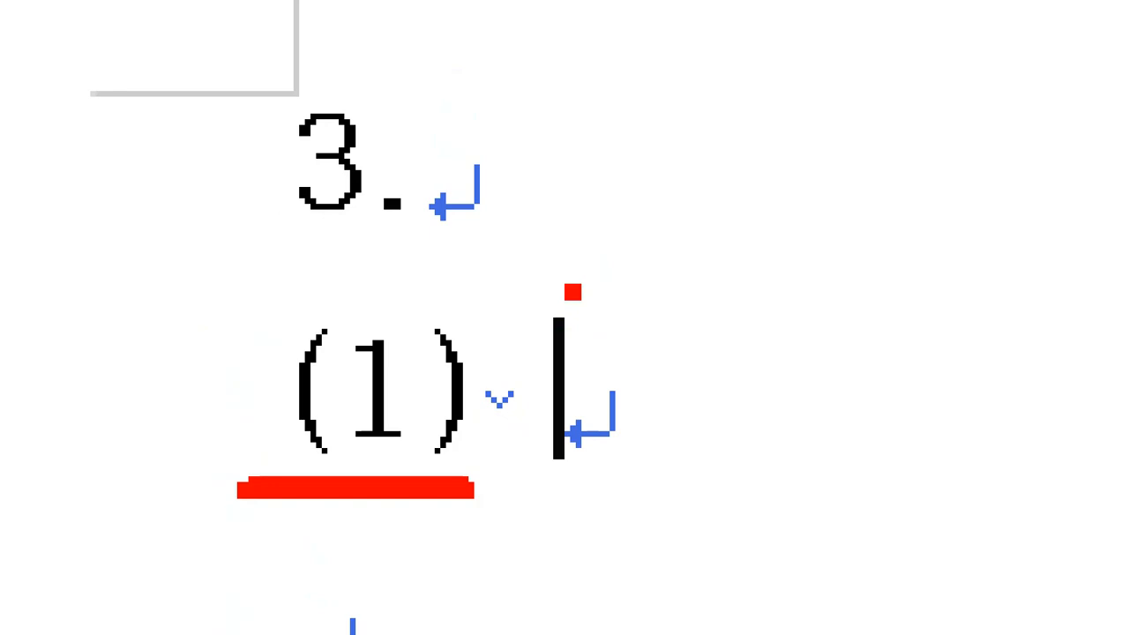
Step: Switch to the keyboard image in 알씨, examine where the Tab key is, and return to the Hangul document
{"action": "key", "text": "alt+Tab"}
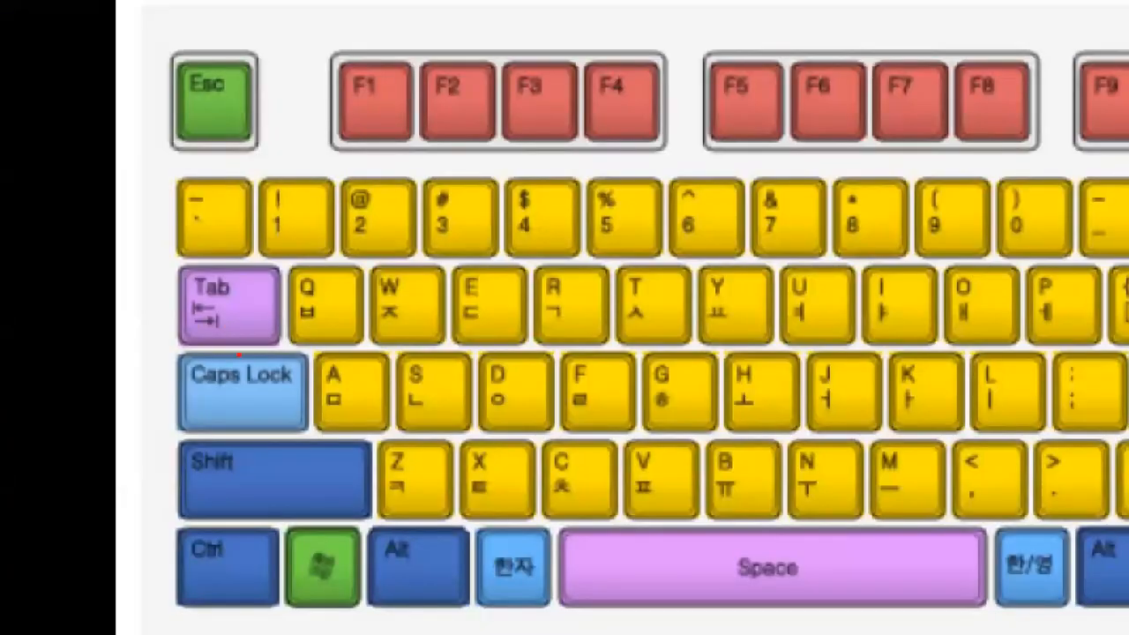
{"action": "left_click_drag", "start_coordinate": [119, 346], "coordinate": [93, 310]}
{"action": "mouse_move", "coordinate": [187, 287]}
{"action": "left_mouse_down"}
{"action": "mouse_move", "coordinate": [271, 297]}
{"action": "mouse_move", "coordinate": [227, 353]}
{"action": "left_mouse_up"}
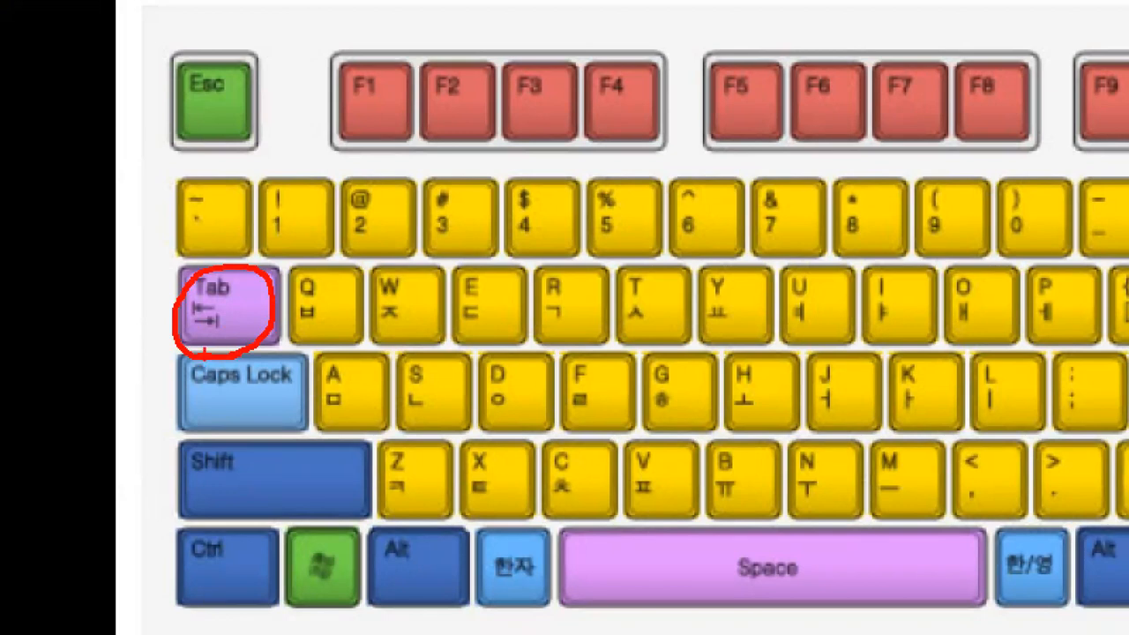
{"action": "key", "text": "alt+Tab"}
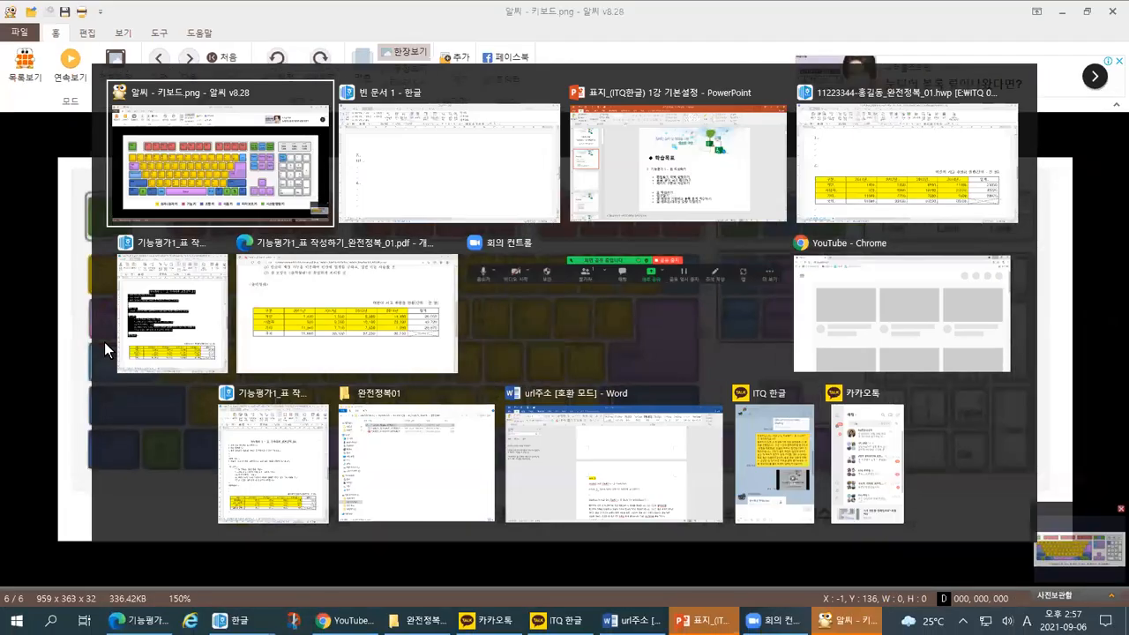
{"action": "key", "text": "alt+Tab"}
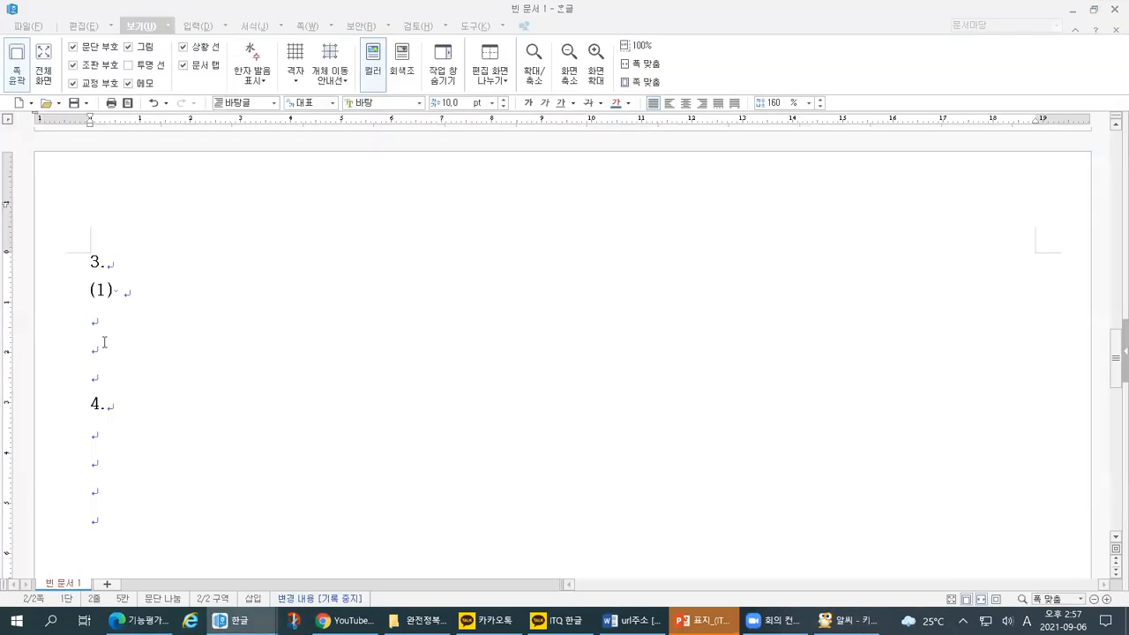
Step: Insert three tabs after the space following (1)
{"action": "key", "text": "Tab"}
{"action": "key", "text": "Tab"}
{"action": "key", "text": "Tab"}
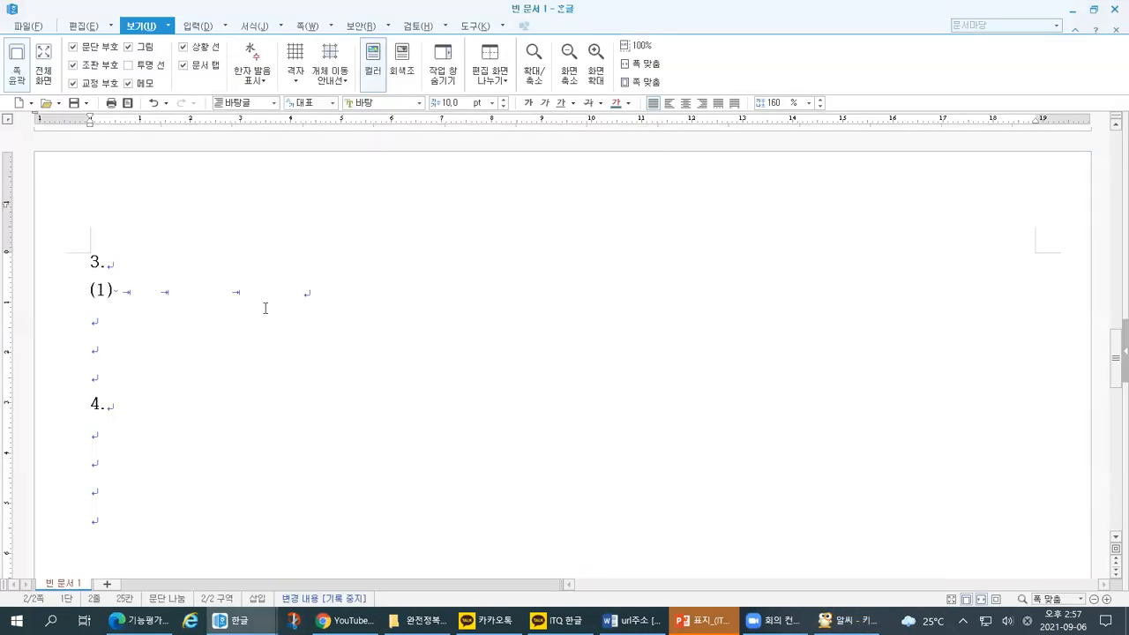
Step: Examine the three tab marks after (1) and the cursor position at the end of that line
{"action": "left_click_drag", "start_coordinate": [124, 284], "coordinate": [122, 303]}
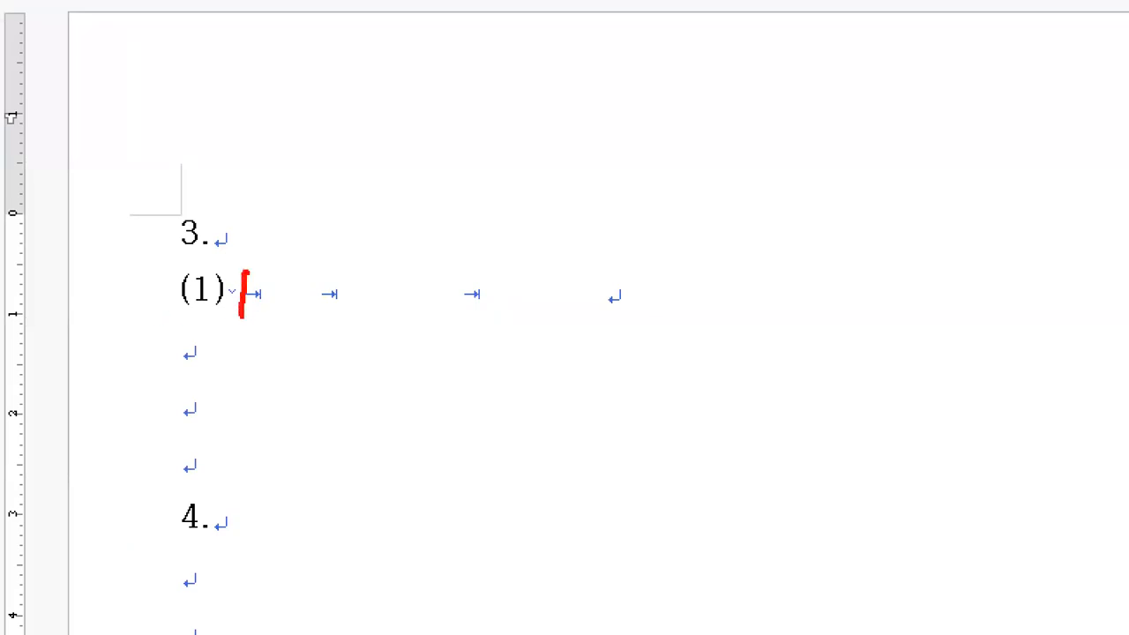
{"action": "left_click", "coordinate": [261, 281]}
{"action": "left_click", "coordinate": [346, 283]}
{"action": "left_click", "coordinate": [476, 269]}
{"action": "mouse_move", "coordinate": [248, 309]}
{"action": "left_mouse_down"}
{"action": "mouse_move", "coordinate": [246, 319]}
{"action": "mouse_move", "coordinate": [327, 294]}
{"action": "mouse_move", "coordinate": [418, 319]}
{"action": "mouse_move", "coordinate": [444, 289]}
{"action": "mouse_move", "coordinate": [535, 326]}
{"action": "mouse_move", "coordinate": [569, 295]}
{"action": "left_mouse_up"}
{"action": "left_click_drag", "start_coordinate": [595, 252], "coordinate": [587, 320]}
{"action": "mouse_move", "coordinate": [593, 251]}
{"action": "left_mouse_down"}
{"action": "mouse_move", "coordinate": [258, 238]}
{"action": "mouse_move", "coordinate": [254, 336]}
{"action": "mouse_move", "coordinate": [585, 333]}
{"action": "mouse_move", "coordinate": [582, 238]}
{"action": "mouse_move", "coordinate": [248, 245]}
{"action": "left_mouse_up"}
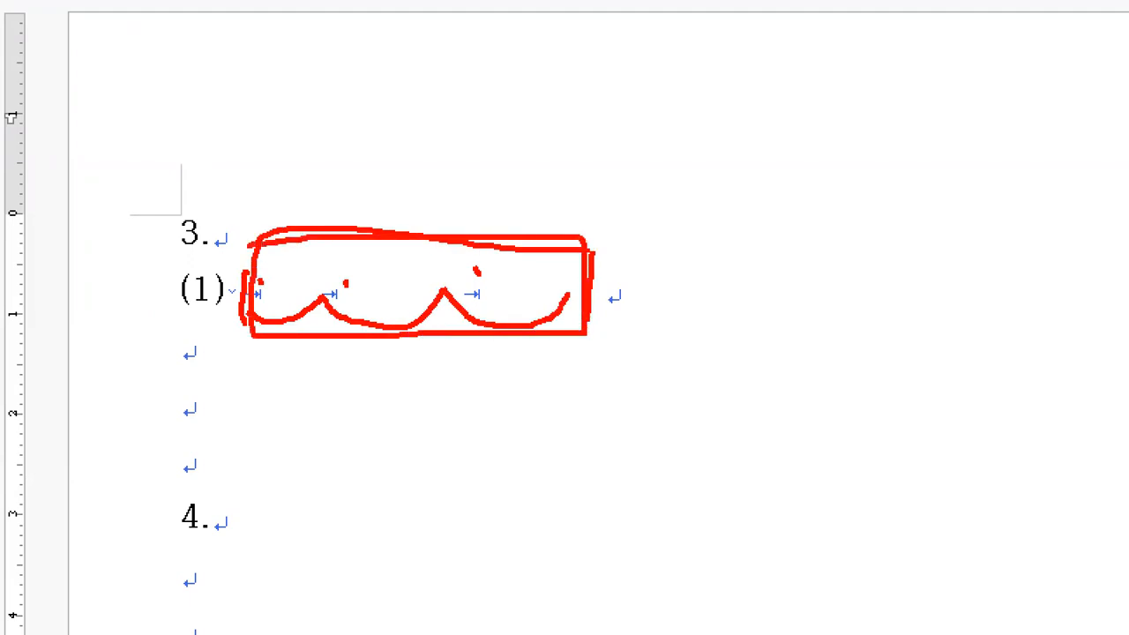
{"action": "key", "text": "Escape"}
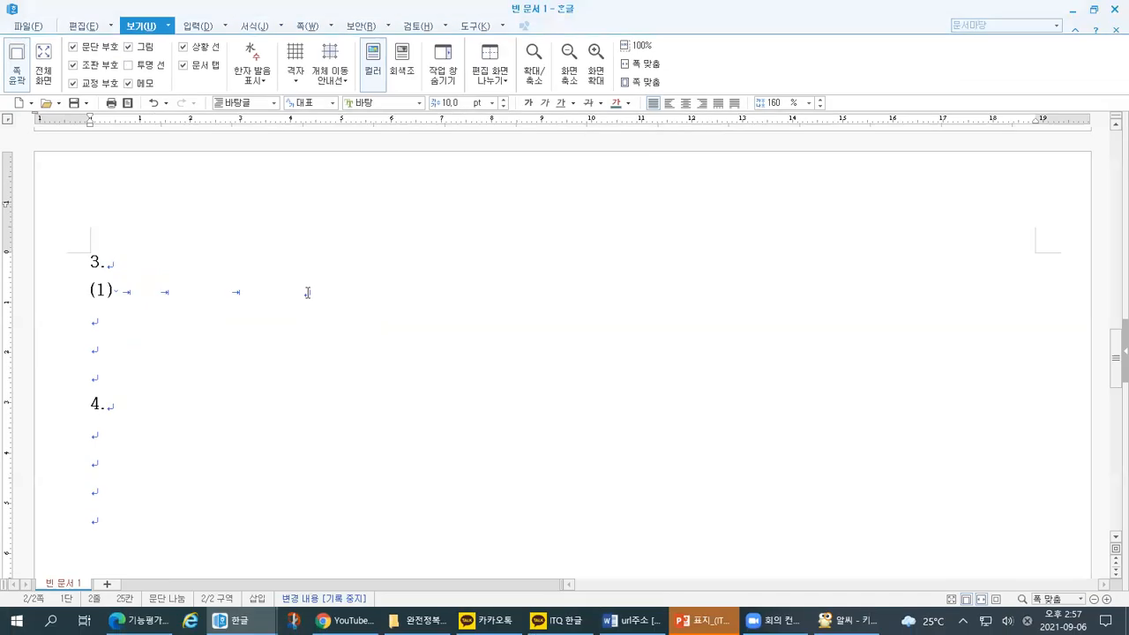
{"action": "key", "text": "ctrl+1"}
{"action": "left_click", "coordinate": [551, 290]}
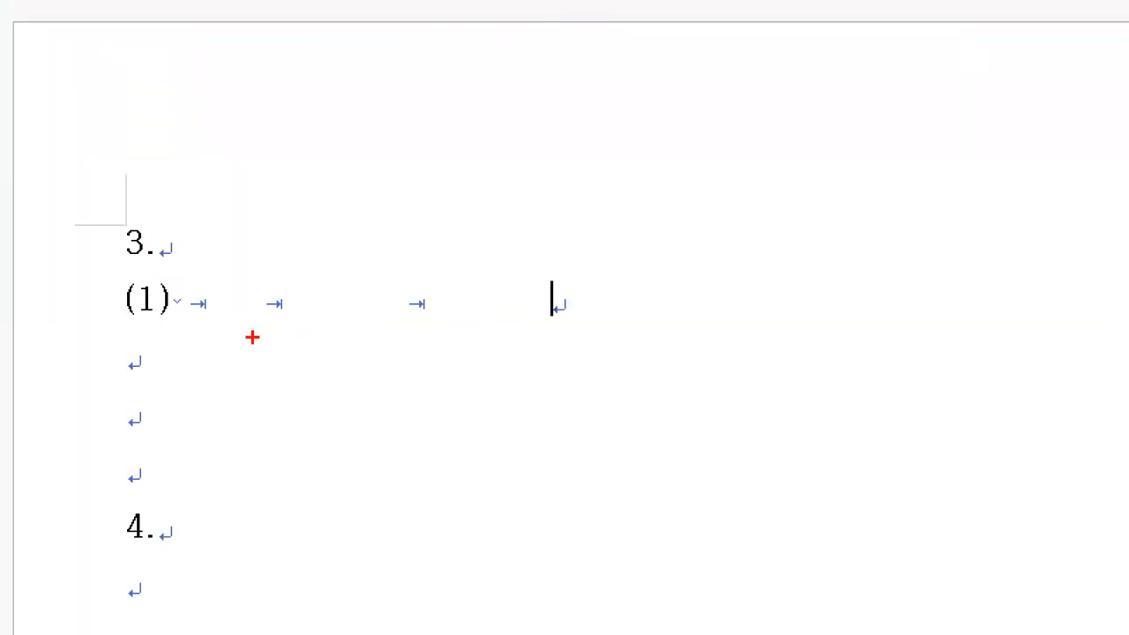
{"action": "mouse_move", "coordinate": [194, 339]}
{"action": "left_mouse_down"}
{"action": "mouse_move", "coordinate": [548, 337]}
{"action": "mouse_move", "coordinate": [554, 275]}
{"action": "mouse_move", "coordinate": [275, 265]}
{"action": "mouse_move", "coordinate": [182, 328]}
{"action": "mouse_move", "coordinate": [185, 353]}
{"action": "left_mouse_up"}
{"action": "mouse_move", "coordinate": [602, 215]}
{"action": "left_mouse_down"}
{"action": "mouse_move", "coordinate": [580, 259]}
{"action": "mouse_move", "coordinate": [619, 251]}
{"action": "left_mouse_up"}
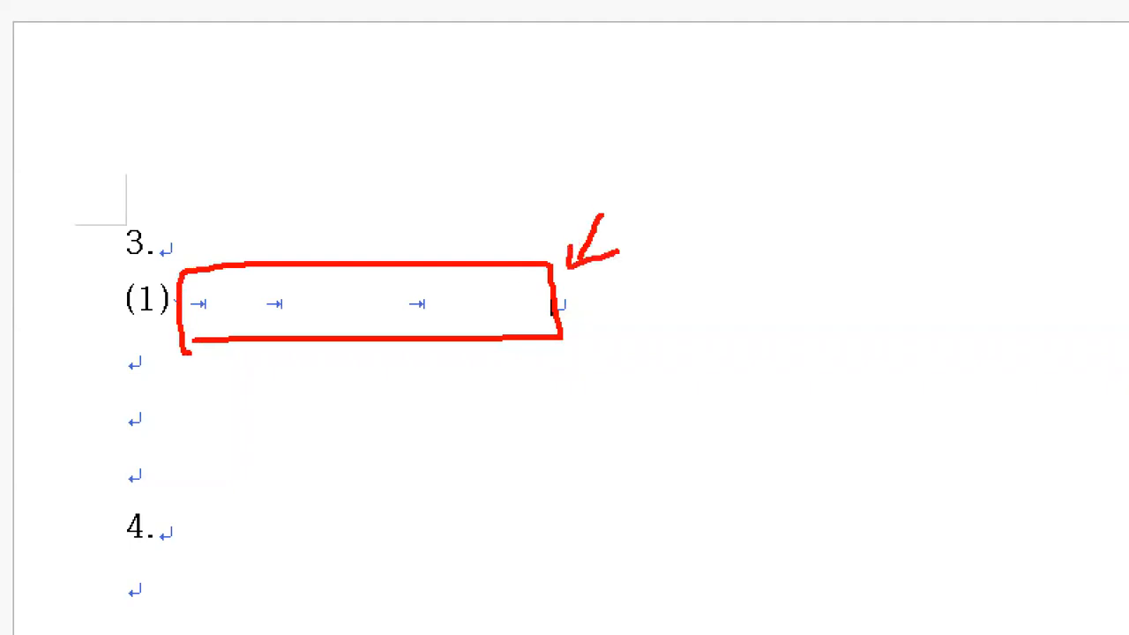
{"action": "key", "text": "Escape"}
{"action": "key", "text": "ctrl+1"}
{"action": "key", "text": "Escape"}
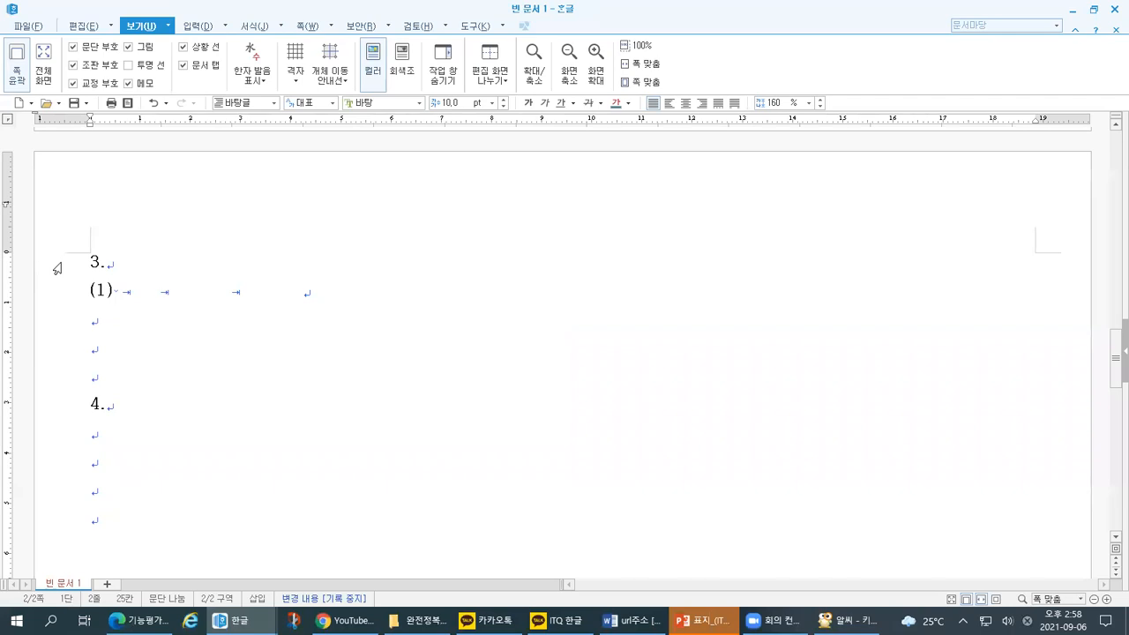
{"action": "key", "text": "ctrl+1"}
{"action": "left_click_drag", "start_coordinate": [288, 304], "coordinate": [323, 305]}
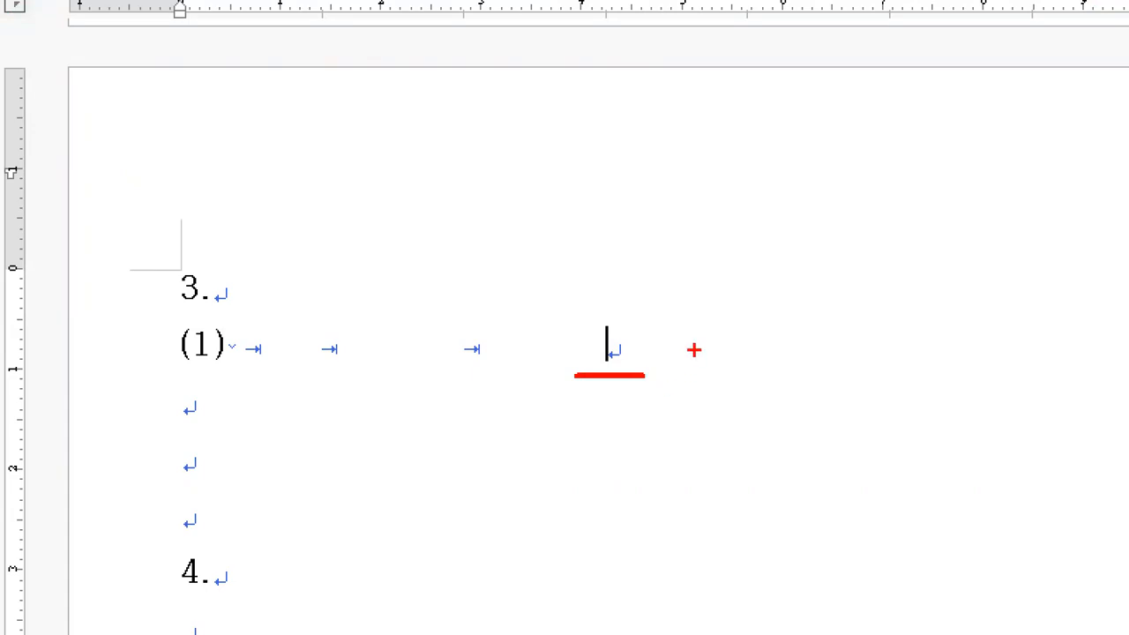
Step: Enter "(2)" followed by a space after the three tabs on the line of item (1)
{"action": "key", "text": "Escape"}
{"action": "key", "text": "Escape"}
{"action": "type", "text": "(2)"}
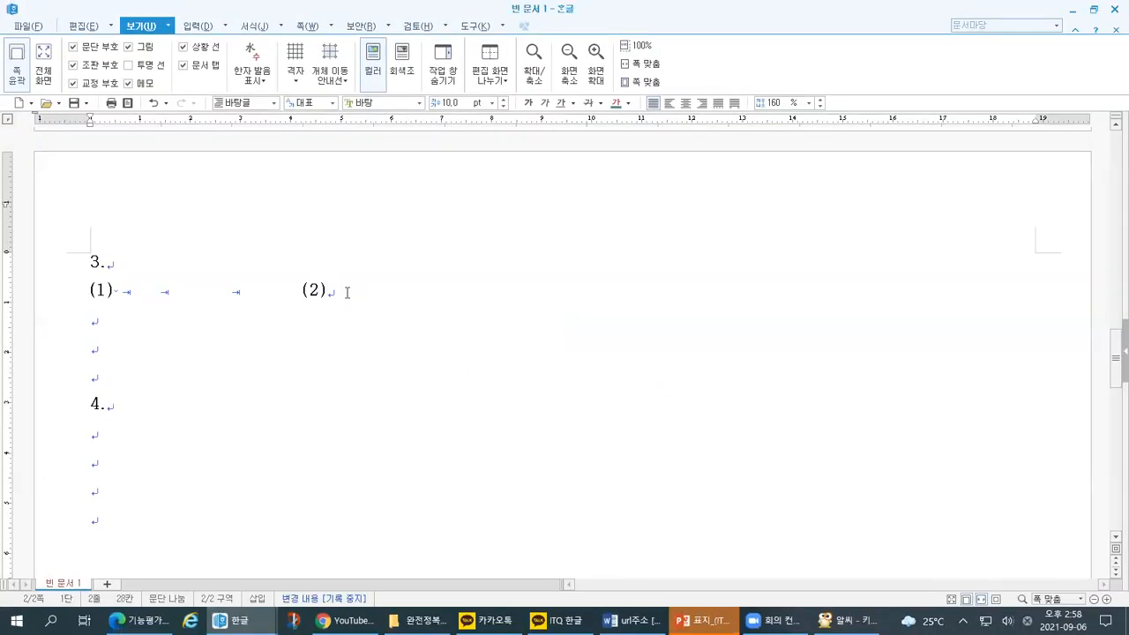
{"action": "key", "text": "ctrl+1"}
{"action": "left_click", "coordinate": [696, 374]}
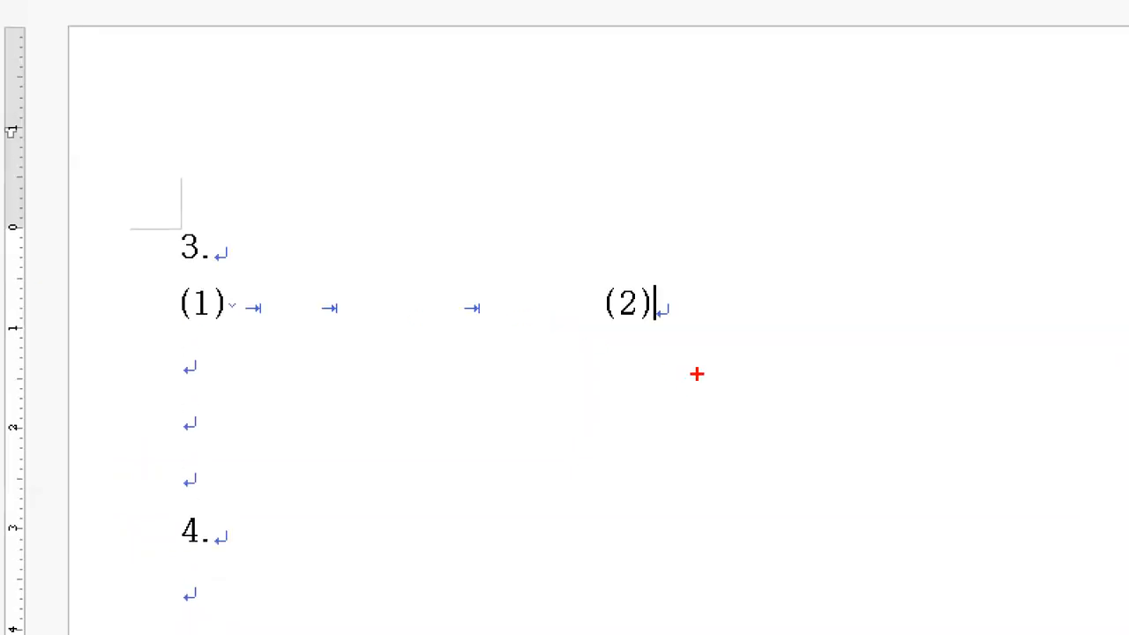
{"action": "left_click_drag", "start_coordinate": [650, 330], "coordinate": [670, 329]}
{"action": "left_click_drag", "start_coordinate": [225, 324], "coordinate": [228, 324]}
{"action": "key", "text": "Escape"}
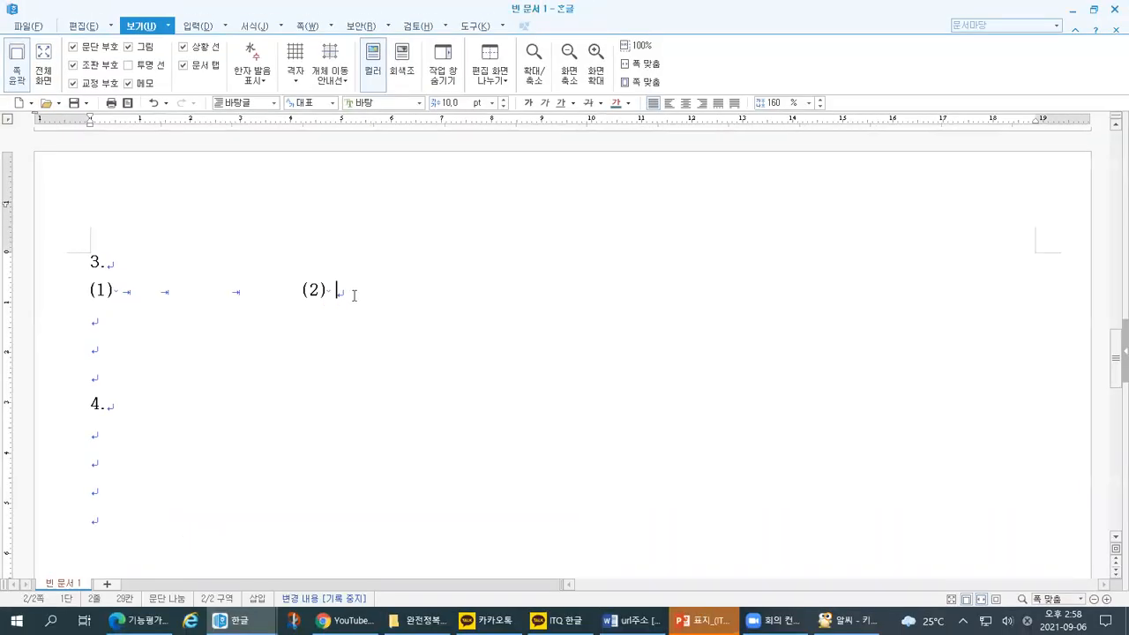
Step: Examine numbers 3. and 4. and the line end after (2) on page two before preparing the third page
{"action": "key", "text": "ctrl+1"}
{"action": "left_click_drag", "start_coordinate": [323, 303], "coordinate": [344, 308]}
{"action": "mouse_move", "coordinate": [122, 80]}
{"action": "left_mouse_down"}
{"action": "mouse_move", "coordinate": [91, 120]}
{"action": "mouse_move", "coordinate": [212, 105]}
{"action": "left_mouse_up"}
{"action": "left_click_drag", "start_coordinate": [133, 258], "coordinate": [173, 261]}
{"action": "left_click", "coordinate": [132, 538]}
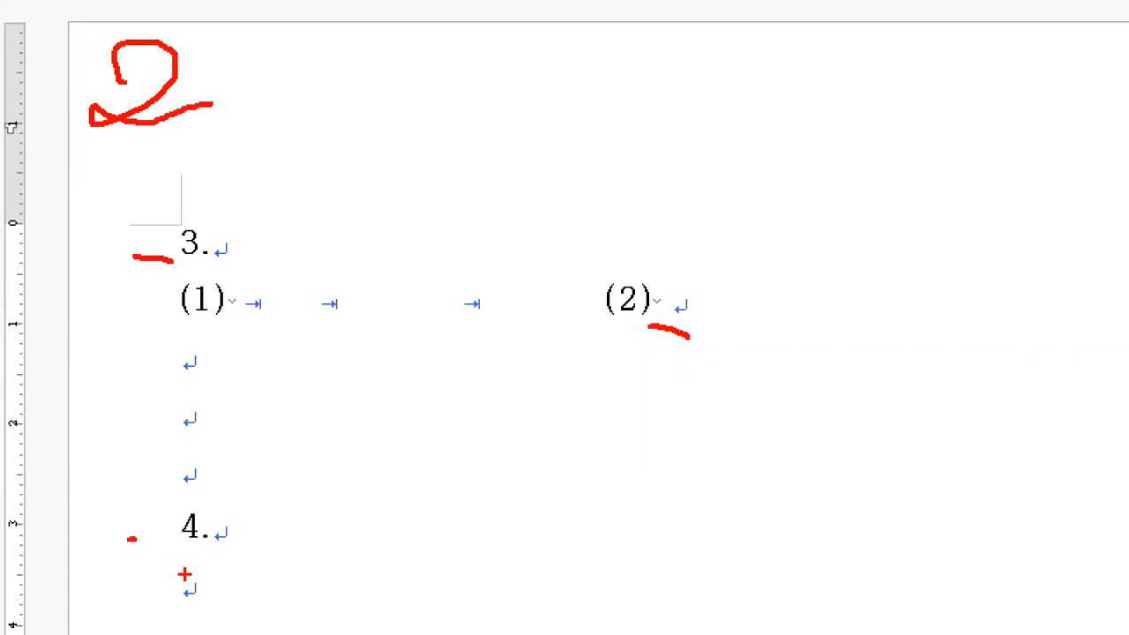
{"action": "mouse_move", "coordinate": [813, 2]}
{"action": "left_mouse_down"}
{"action": "mouse_move", "coordinate": [1024, 256]}
{"action": "mouse_move", "coordinate": [863, 2]}
{"action": "mouse_move", "coordinate": [847, 2]}
{"action": "left_mouse_up"}
{"action": "mouse_move", "coordinate": [779, 25]}
{"action": "left_mouse_down"}
{"action": "mouse_move", "coordinate": [792, 28]}
{"action": "mouse_move", "coordinate": [794, 87]}
{"action": "mouse_move", "coordinate": [755, 95]}
{"action": "left_mouse_up"}
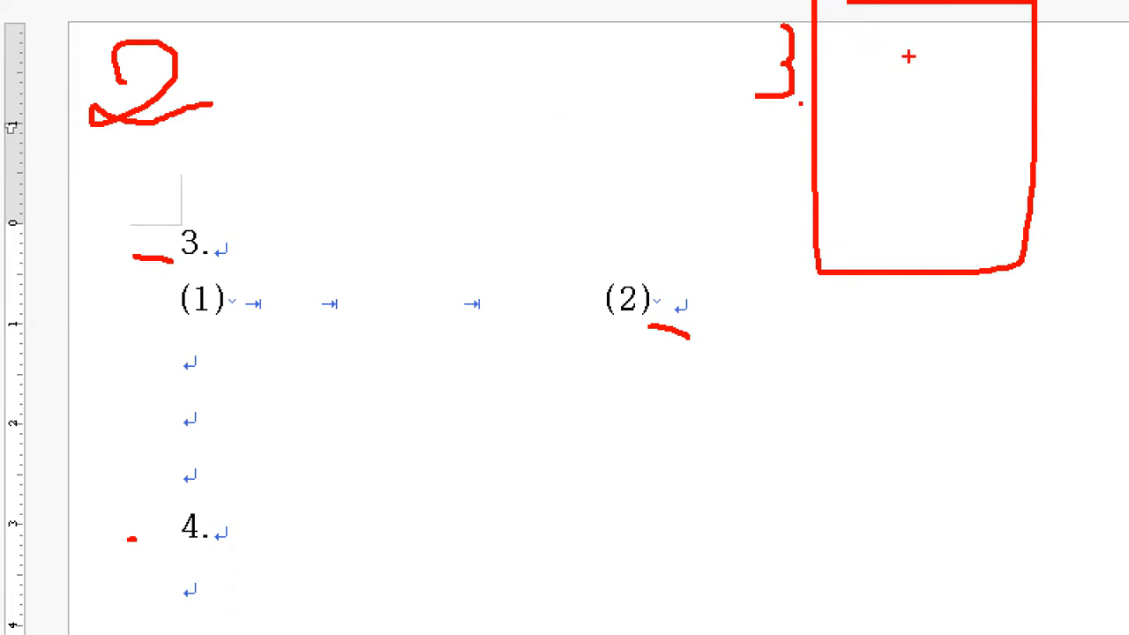
{"action": "left_click_drag", "start_coordinate": [884, 22], "coordinate": [954, 17]}
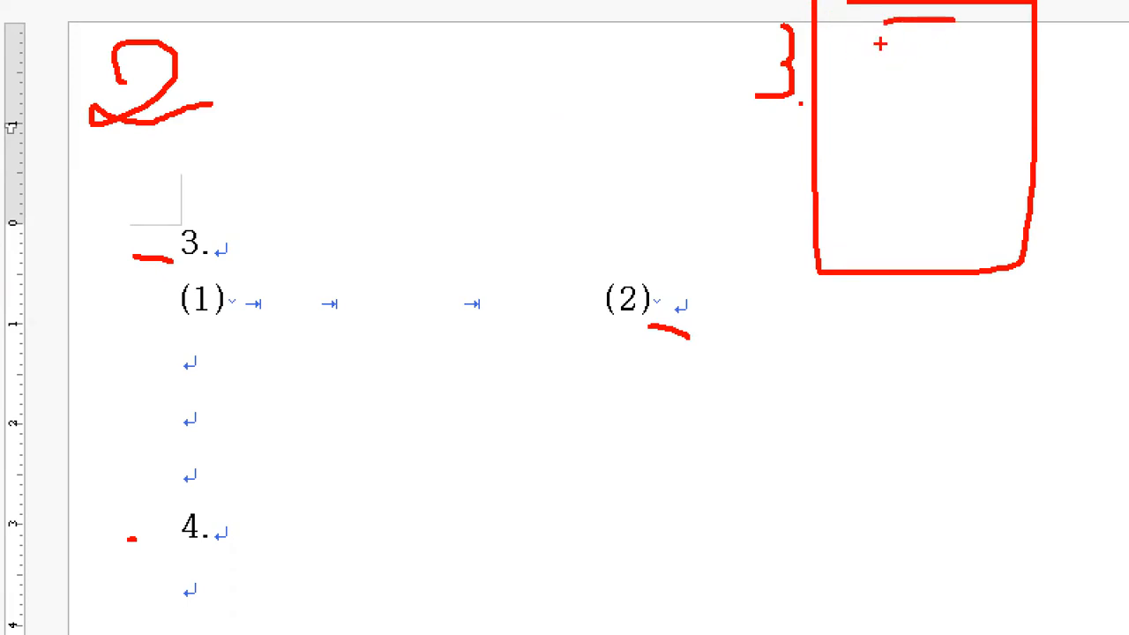
{"action": "mouse_move", "coordinate": [837, 53]}
{"action": "left_mouse_down"}
{"action": "mouse_move", "coordinate": [952, 51]}
{"action": "mouse_move", "coordinate": [960, 64]}
{"action": "left_mouse_up"}
{"action": "left_click_drag", "start_coordinate": [829, 97], "coordinate": [957, 90]}
{"action": "mouse_move", "coordinate": [989, 41]}
{"action": "left_mouse_down"}
{"action": "mouse_move", "coordinate": [1014, 101]}
{"action": "mouse_move", "coordinate": [993, 40]}
{"action": "left_mouse_up"}
{"action": "mouse_move", "coordinate": [852, 128]}
{"action": "left_mouse_down"}
{"action": "mouse_move", "coordinate": [854, 183]}
{"action": "mouse_move", "coordinate": [997, 134]}
{"action": "mouse_move", "coordinate": [852, 129]}
{"action": "left_mouse_up"}
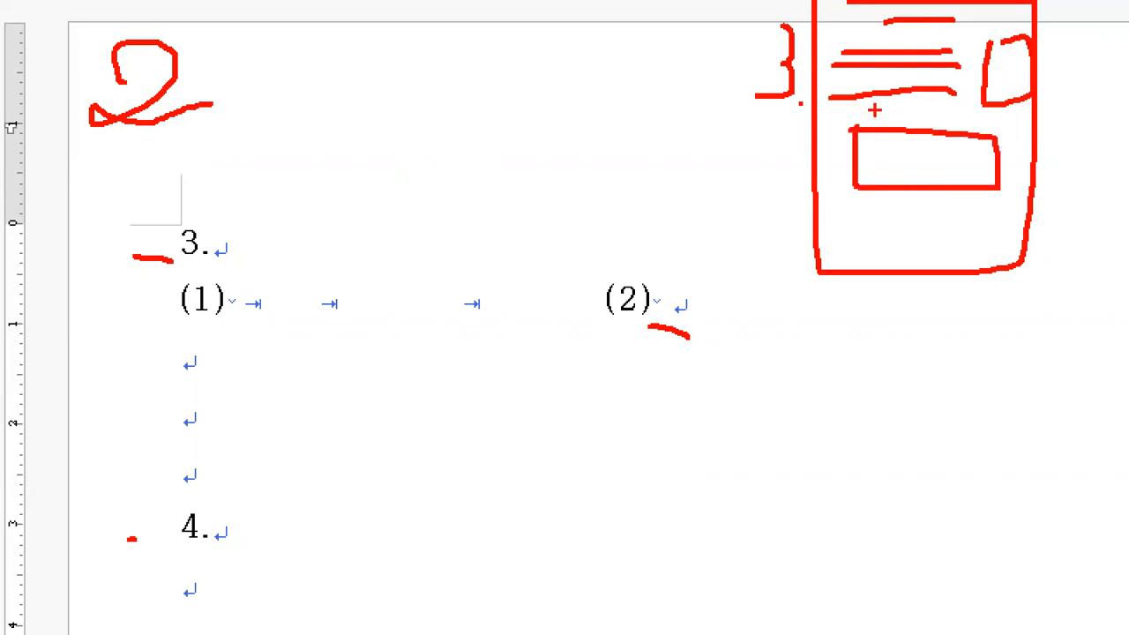
{"action": "mouse_move", "coordinate": [867, 218]}
{"action": "left_mouse_down"}
{"action": "mouse_move", "coordinate": [891, 207]}
{"action": "mouse_move", "coordinate": [854, 207]}
{"action": "left_mouse_up"}
{"action": "mouse_move", "coordinate": [950, 236]}
{"action": "left_mouse_down"}
{"action": "mouse_move", "coordinate": [1011, 259]}
{"action": "mouse_move", "coordinate": [955, 230]}
{"action": "left_mouse_up"}
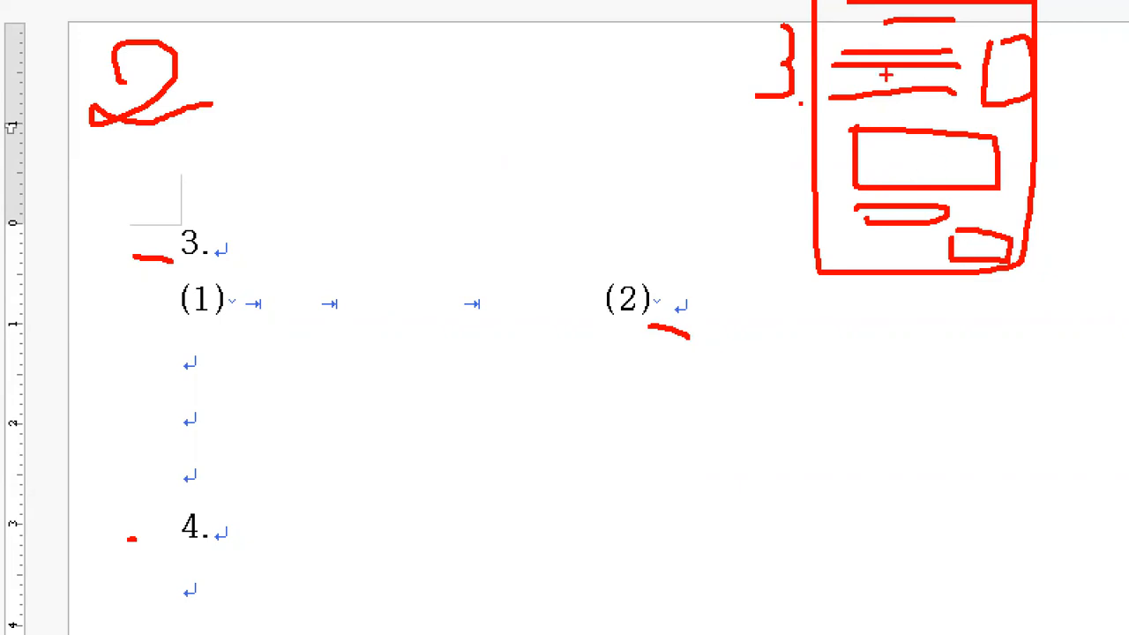
{"action": "mouse_move", "coordinate": [766, 153]}
{"action": "left_mouse_down"}
{"action": "mouse_move", "coordinate": [812, 129]}
{"action": "mouse_move", "coordinate": [804, 159]}
{"action": "left_mouse_up"}
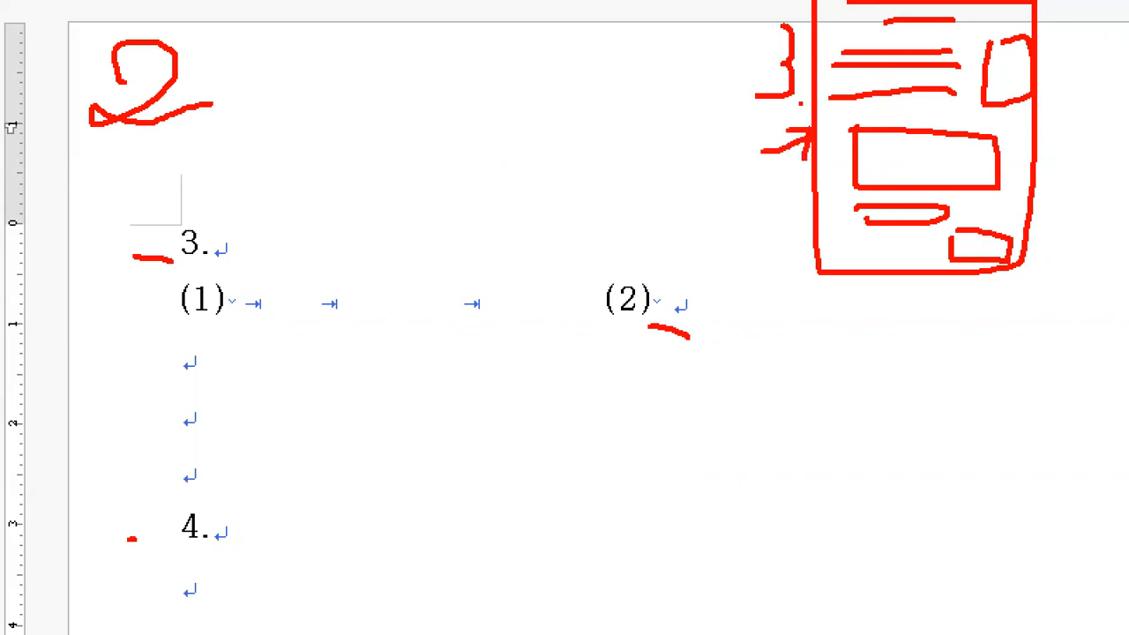
{"action": "left_click_drag", "start_coordinate": [727, 138], "coordinate": [726, 187]}
{"action": "left_click_drag", "start_coordinate": [727, 207], "coordinate": [727, 226]}
{"action": "left_click_drag", "start_coordinate": [722, 249], "coordinate": [730, 284]}
{"action": "key", "text": "Escape"}
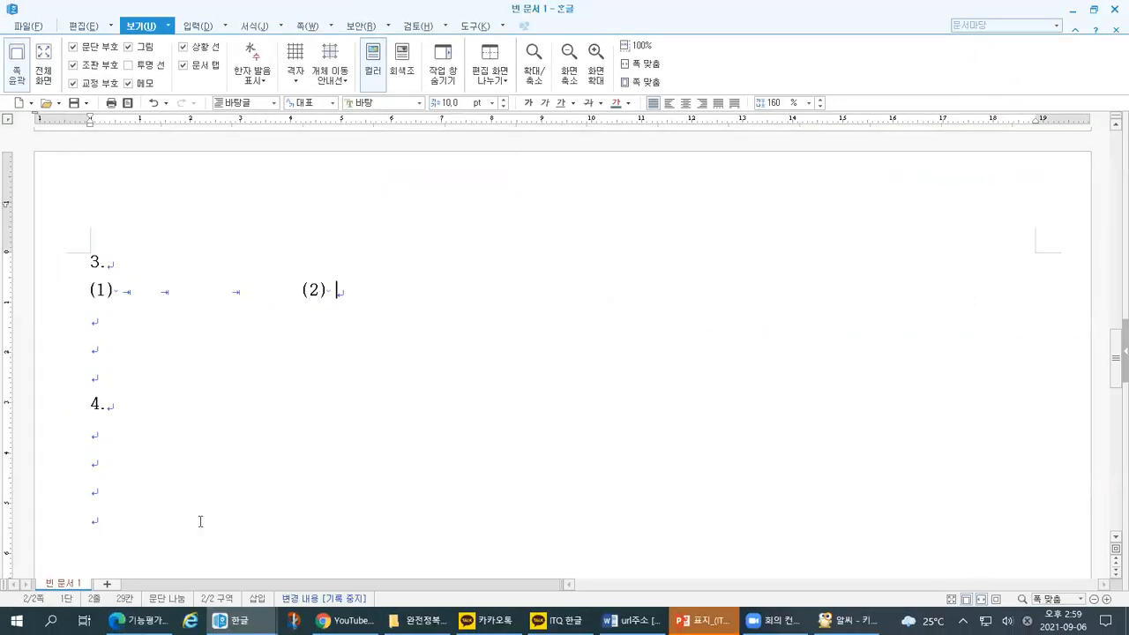
Step: Insert a section break at the last empty line below number 4. to start the third page
{"action": "left_click", "coordinate": [139, 526]}
{"action": "key", "text": "ctrl+1"}
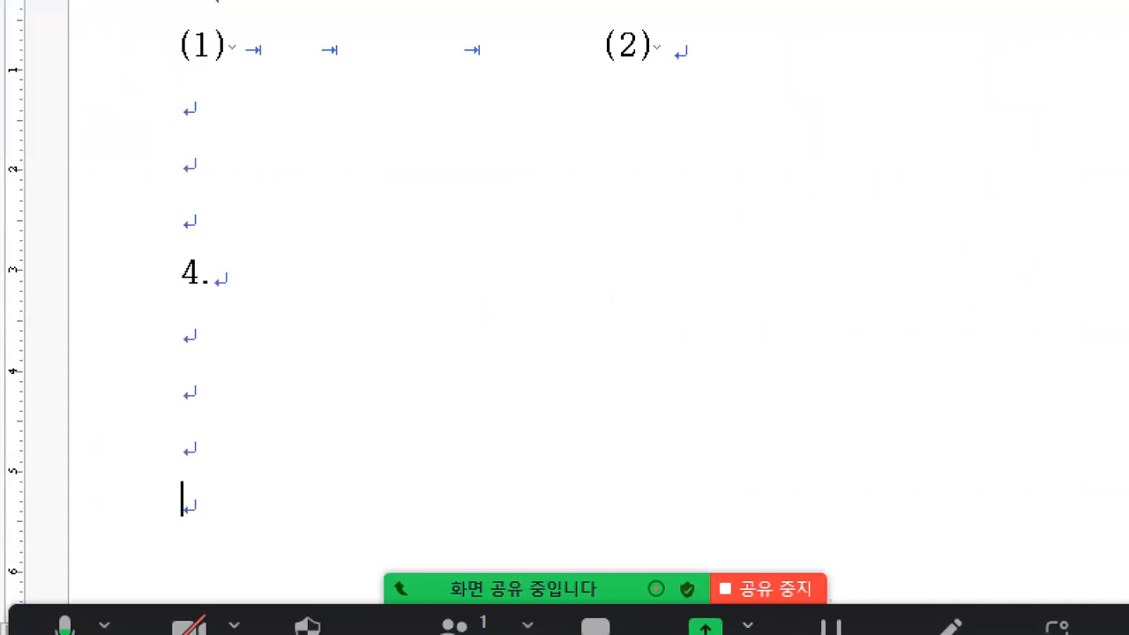
{"action": "left_click_drag", "start_coordinate": [70, 544], "coordinate": [113, 534]}
{"action": "mouse_move", "coordinate": [141, 573]}
{"action": "left_mouse_down"}
{"action": "mouse_move", "coordinate": [163, 445]}
{"action": "mouse_move", "coordinate": [248, 545]}
{"action": "mouse_move", "coordinate": [228, 578]}
{"action": "left_mouse_up"}
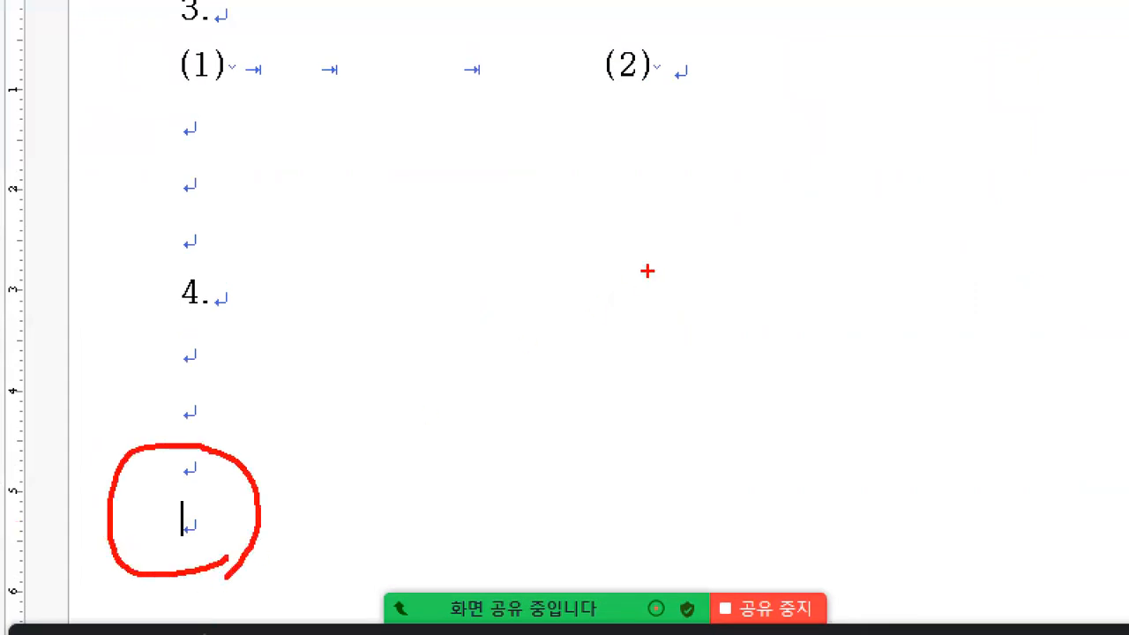
{"action": "left_click_drag", "start_coordinate": [671, 39], "coordinate": [678, 93]}
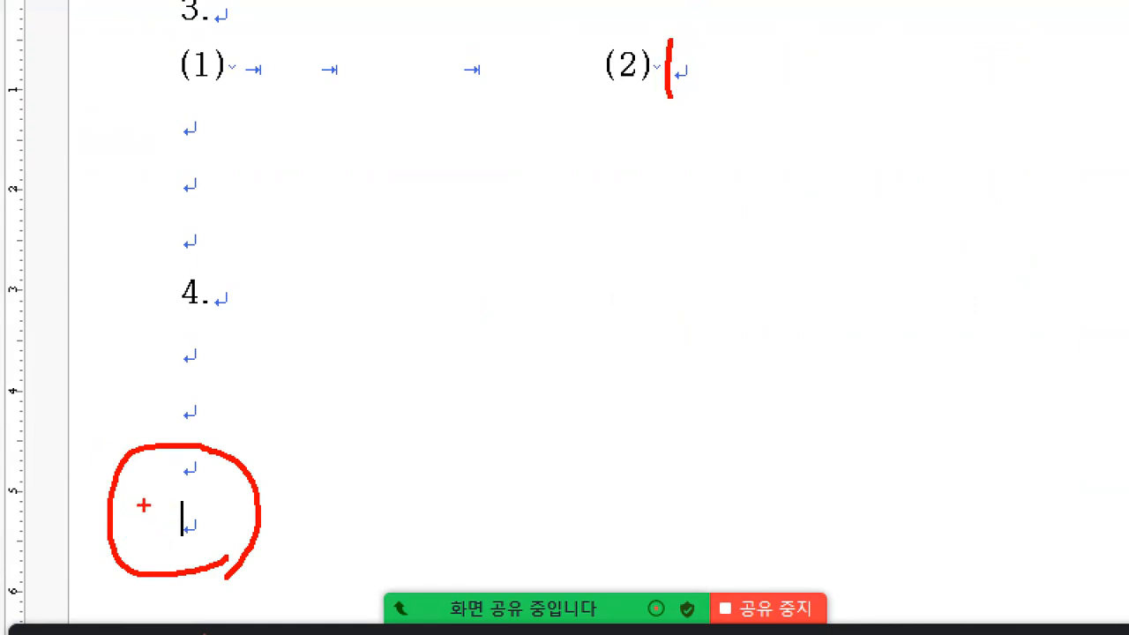
{"action": "mouse_move", "coordinate": [138, 521]}
{"action": "left_mouse_down"}
{"action": "mouse_move", "coordinate": [176, 523]}
{"action": "mouse_move", "coordinate": [159, 534]}
{"action": "left_mouse_up"}
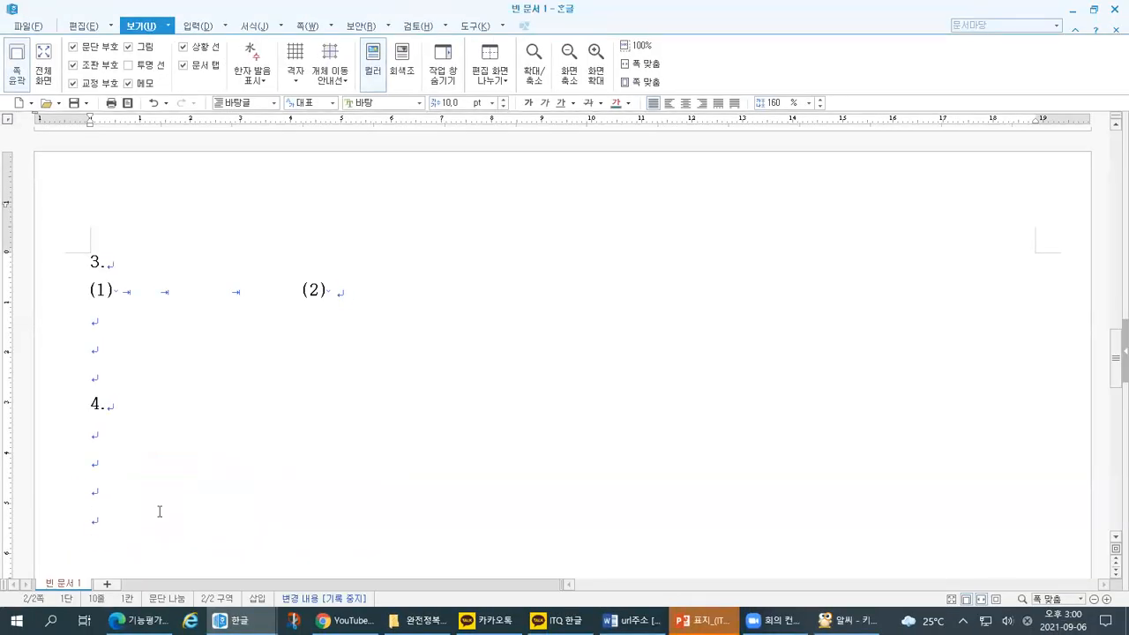
{"action": "key", "text": "alt+shift+Return"}
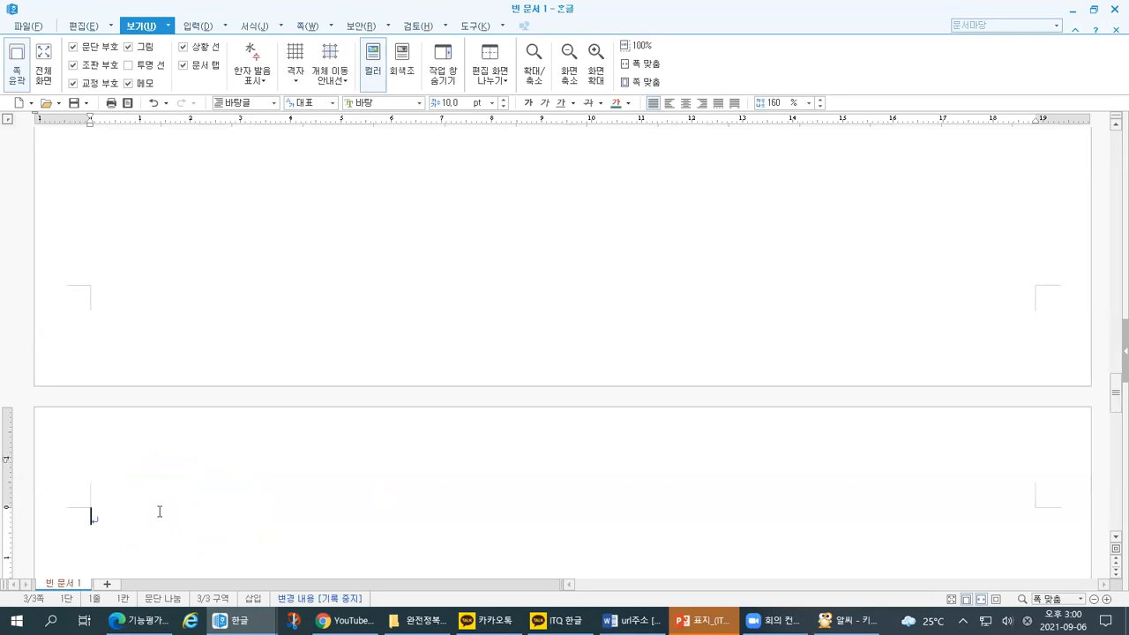
Step: Examine the boundary between pages two and three and the cursor position at the start of page three
{"action": "mouse_move", "coordinate": [29, 293]}
{"action": "left_mouse_down"}
{"action": "mouse_move", "coordinate": [40, 381]}
{"action": "mouse_move", "coordinate": [222, 381]}
{"action": "left_mouse_up"}
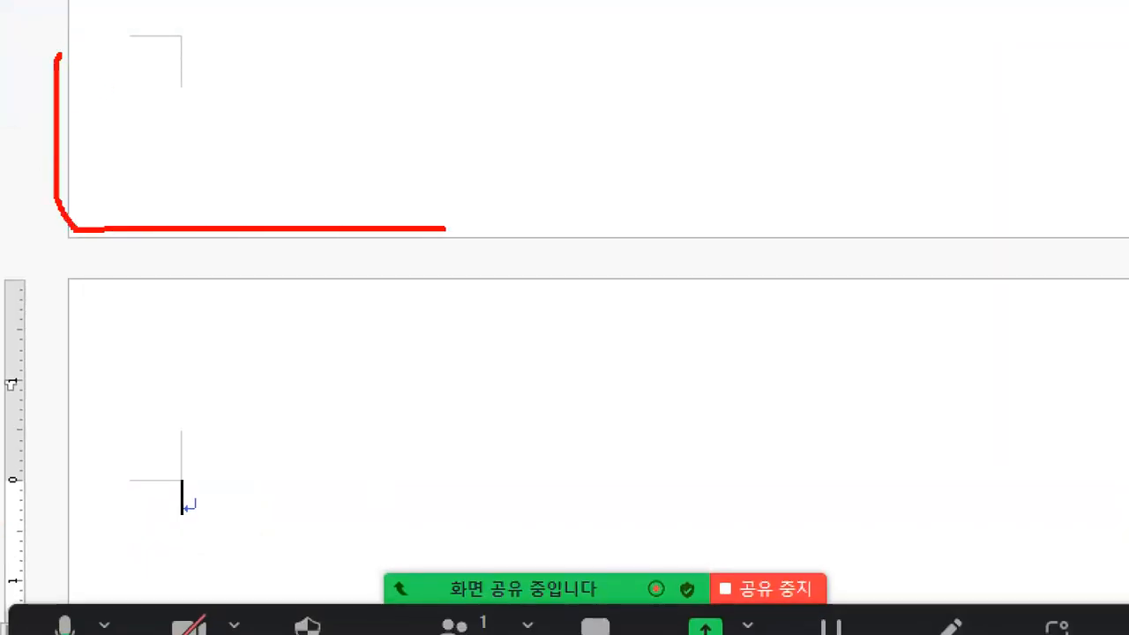
{"action": "mouse_move", "coordinate": [159, 71]}
{"action": "left_mouse_down"}
{"action": "mouse_move", "coordinate": [227, 95]}
{"action": "mouse_move", "coordinate": [251, 134]}
{"action": "mouse_move", "coordinate": [289, 125]}
{"action": "left_mouse_up"}
{"action": "mouse_move", "coordinate": [442, 269]}
{"action": "left_mouse_down"}
{"action": "mouse_move", "coordinate": [104, 272]}
{"action": "mouse_move", "coordinate": [27, 475]}
{"action": "mouse_move", "coordinate": [28, 499]}
{"action": "left_mouse_up"}
{"action": "mouse_move", "coordinate": [76, 325]}
{"action": "left_mouse_down"}
{"action": "mouse_move", "coordinate": [85, 309]}
{"action": "mouse_move", "coordinate": [141, 353]}
{"action": "mouse_move", "coordinate": [62, 425]}
{"action": "left_mouse_up"}
{"action": "left_click", "coordinate": [202, 421]}
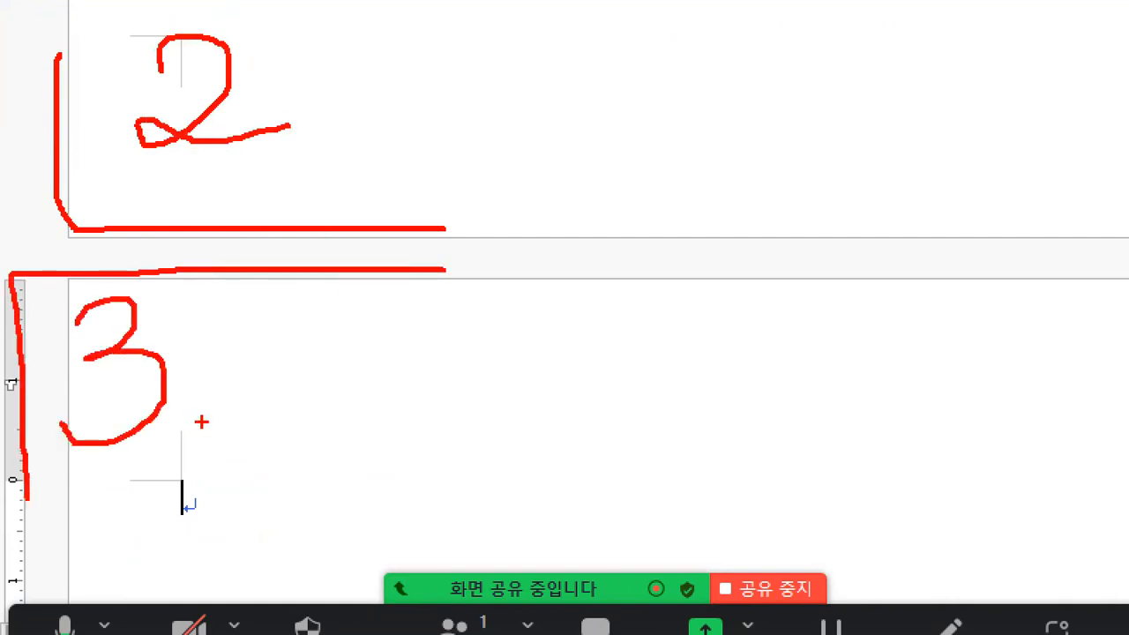
{"action": "mouse_move", "coordinate": [204, 519]}
{"action": "left_mouse_down"}
{"action": "mouse_move", "coordinate": [123, 485]}
{"action": "mouse_move", "coordinate": [206, 485]}
{"action": "mouse_move", "coordinate": [159, 566]}
{"action": "left_mouse_up"}
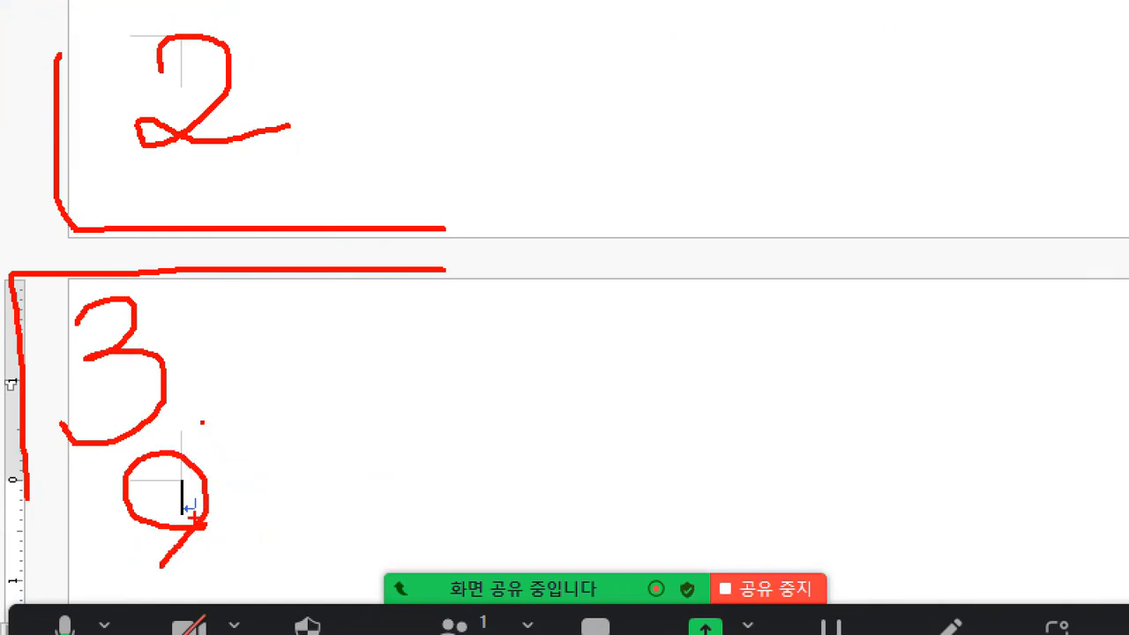
Step: Add seven line breaks at the start of page three
{"action": "key", "text": "Escape"}
{"action": "key", "text": "Return"}
{"action": "key", "text": "Return"}
{"action": "key", "text": "Return"}
{"action": "key", "text": "Return"}
{"action": "key", "text": "Return"}
{"action": "key", "text": "Return"}
{"action": "key", "text": "Return"}
Step: Examine the blank lines on page three and sketch a two-part layout joined by a hyphen beside them
{"action": "key", "text": "ctrl+1"}
{"action": "left_click", "coordinate": [4, 503]}
{"action": "left_click_drag", "start_coordinate": [153, 579], "coordinate": [194, 582]}
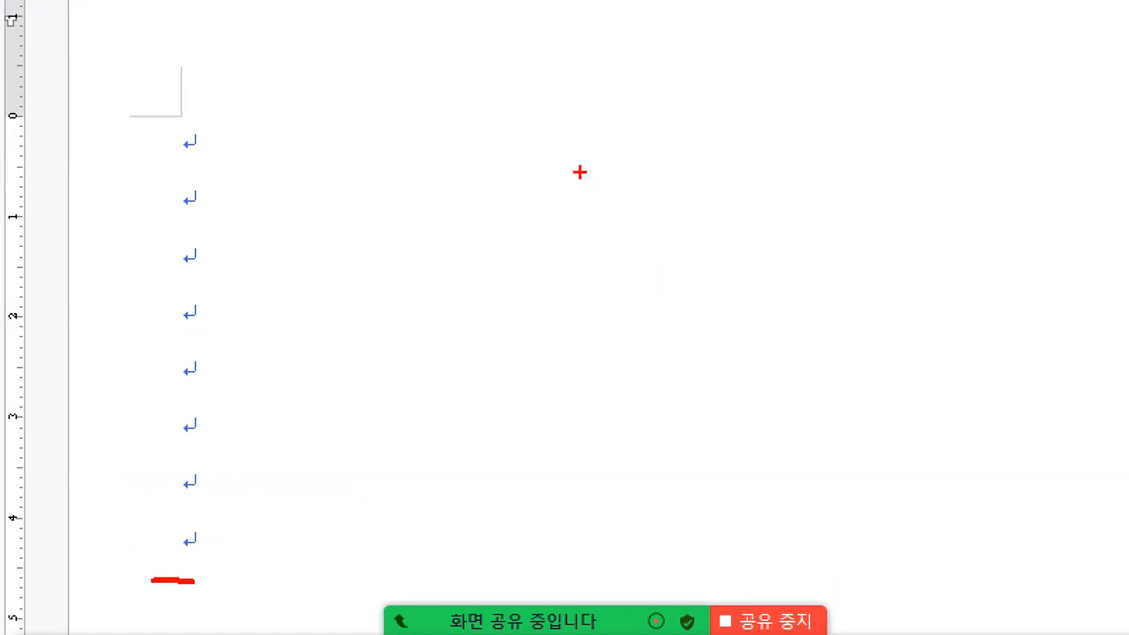
{"action": "mouse_move", "coordinate": [562, 159]}
{"action": "left_mouse_down"}
{"action": "mouse_move", "coordinate": [926, 162]}
{"action": "mouse_move", "coordinate": [710, 100]}
{"action": "mouse_move", "coordinate": [546, 104]}
{"action": "mouse_move", "coordinate": [545, 167]}
{"action": "mouse_move", "coordinate": [924, 175]}
{"action": "mouse_move", "coordinate": [932, 117]}
{"action": "left_mouse_up"}
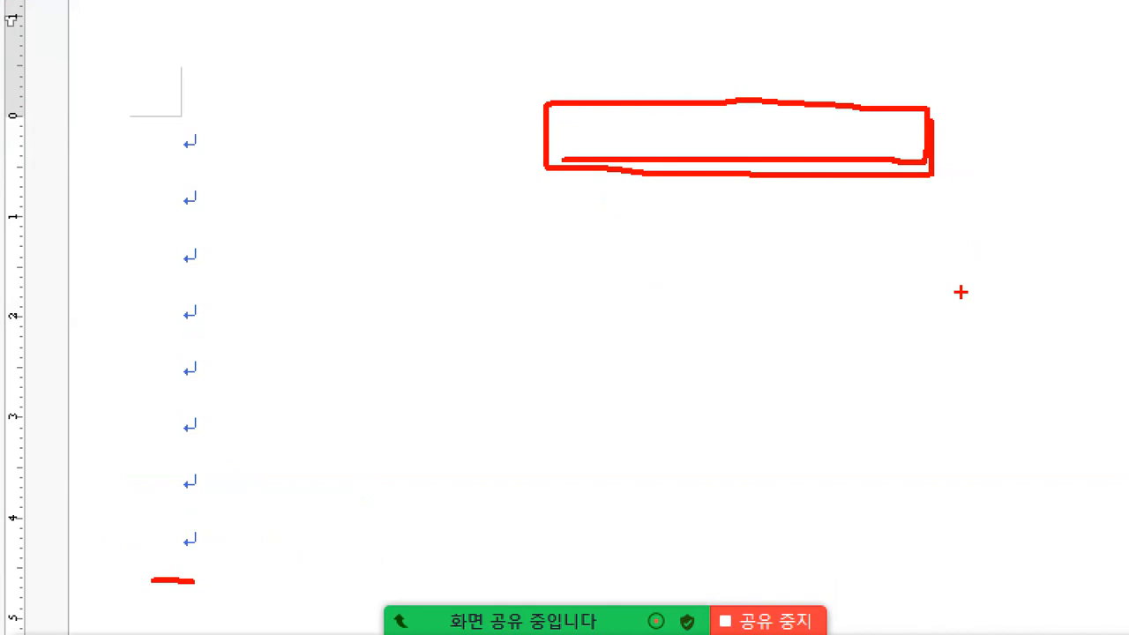
{"action": "mouse_move", "coordinate": [499, 67]}
{"action": "left_mouse_down"}
{"action": "mouse_move", "coordinate": [504, 102]}
{"action": "mouse_move", "coordinate": [536, 64]}
{"action": "left_mouse_up"}
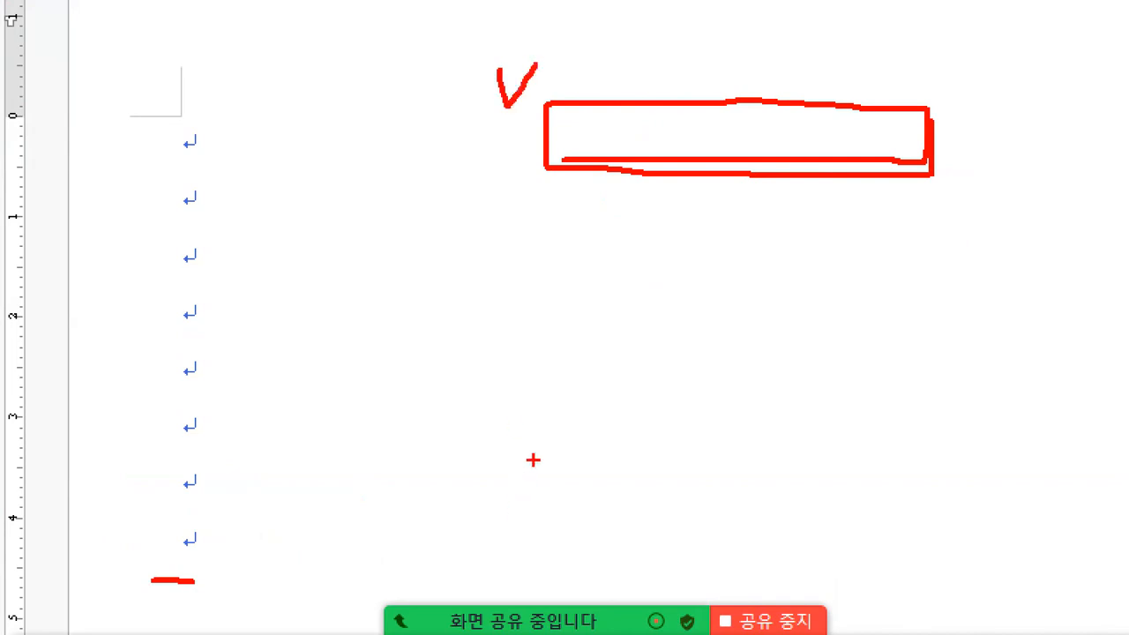
{"action": "mouse_move", "coordinate": [533, 384]}
{"action": "left_mouse_down"}
{"action": "mouse_move", "coordinate": [592, 480]}
{"action": "mouse_move", "coordinate": [778, 385]}
{"action": "mouse_move", "coordinate": [547, 384]}
{"action": "left_mouse_up"}
{"action": "left_click_drag", "start_coordinate": [796, 428], "coordinate": [824, 429]}
{"action": "mouse_move", "coordinate": [842, 388]}
{"action": "left_mouse_down"}
{"action": "mouse_move", "coordinate": [843, 462]}
{"action": "mouse_move", "coordinate": [970, 480]}
{"action": "mouse_move", "coordinate": [854, 367]}
{"action": "left_mouse_up"}
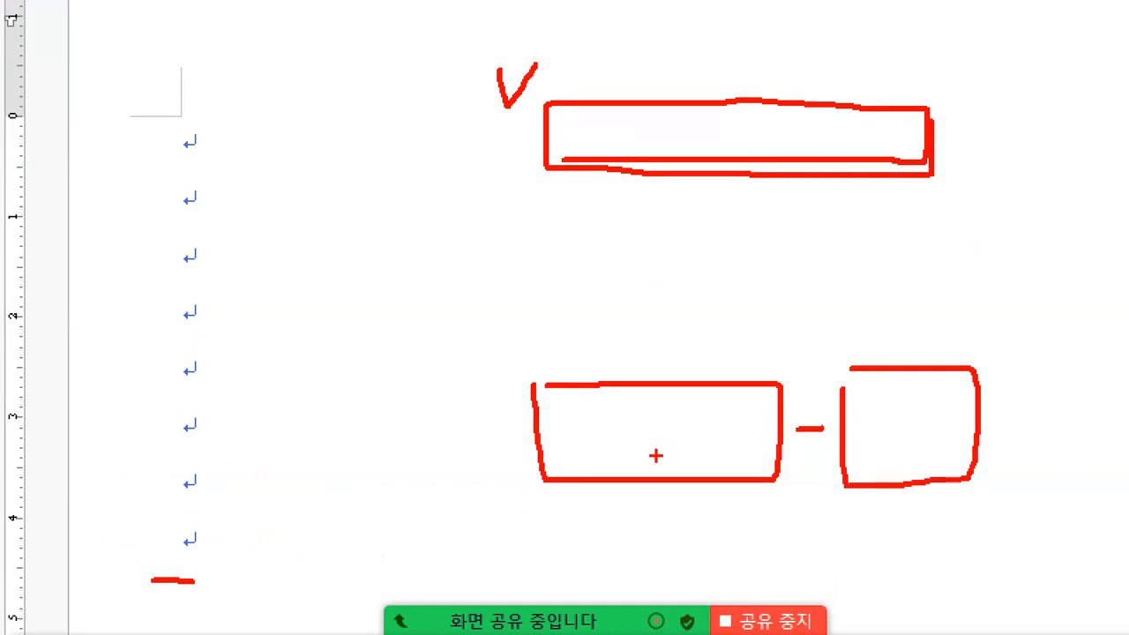
{"action": "left_click_drag", "start_coordinate": [565, 331], "coordinate": [562, 375]}
{"action": "left_click_drag", "start_coordinate": [547, 354], "coordinate": [557, 381]}
{"action": "left_click_drag", "start_coordinate": [604, 344], "coordinate": [555, 382]}
{"action": "left_click_drag", "start_coordinate": [812, 328], "coordinate": [810, 383]}
{"action": "left_click_drag", "start_coordinate": [837, 357], "coordinate": [809, 385]}
{"action": "mouse_move", "coordinate": [903, 296]}
{"action": "left_mouse_down"}
{"action": "mouse_move", "coordinate": [903, 334]}
{"action": "mouse_move", "coordinate": [908, 323]}
{"action": "left_mouse_up"}
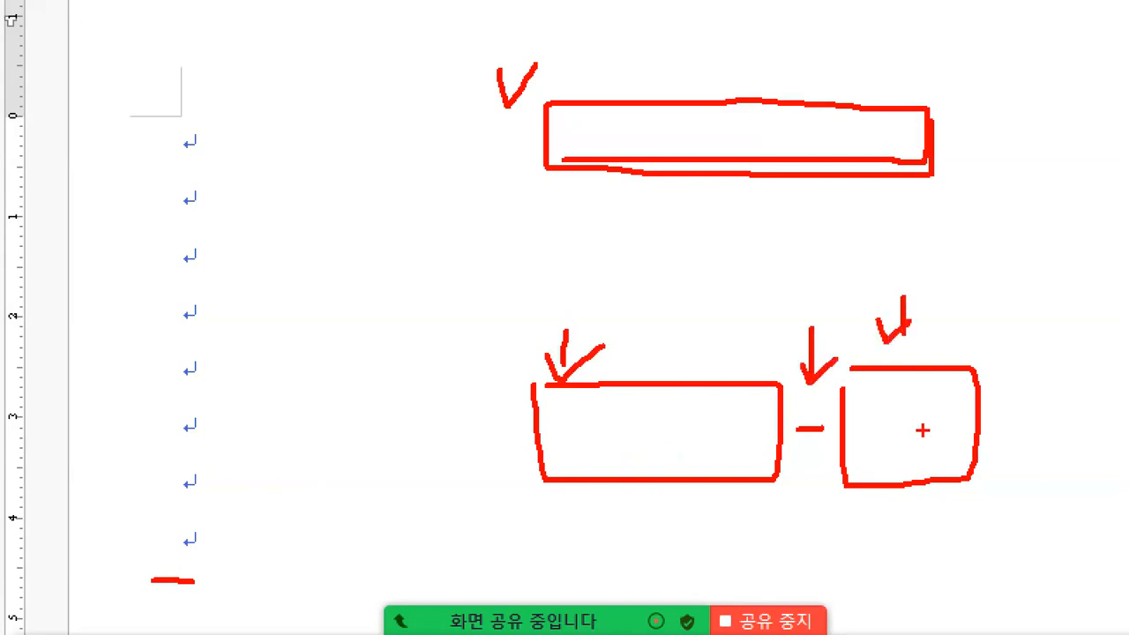
Step: Switch to the keyboard image in 알씨, examine the hyphen and equals keys, and return to the Hangul document
{"action": "key", "text": "alt+Tab"}
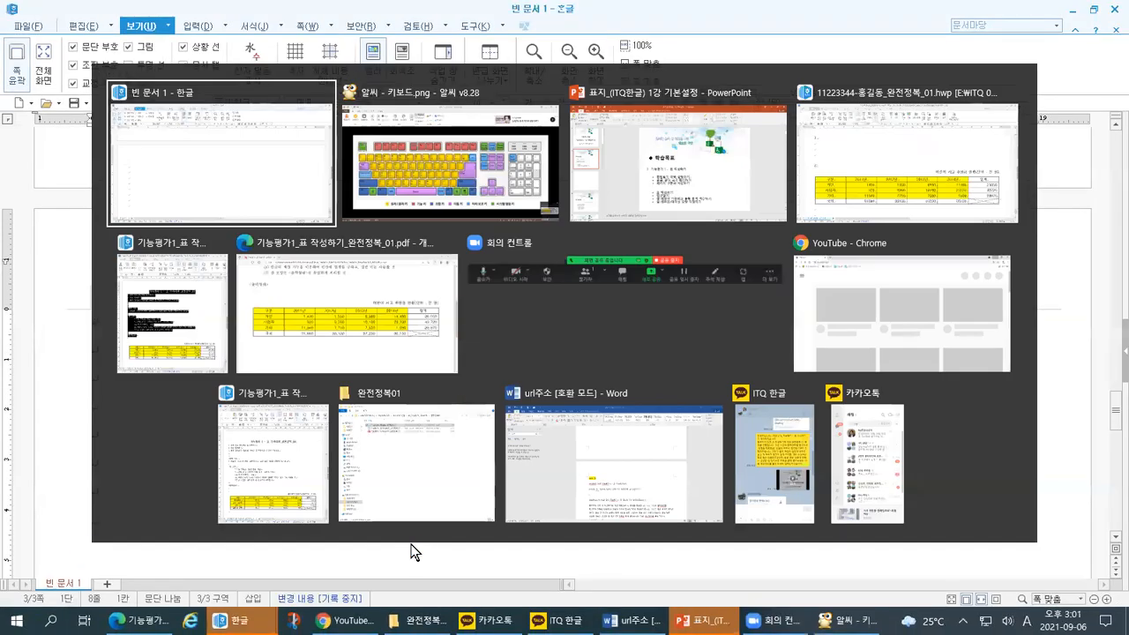
{"action": "left_click", "coordinate": [452, 172]}
{"action": "key", "text": "ctrl+1"}
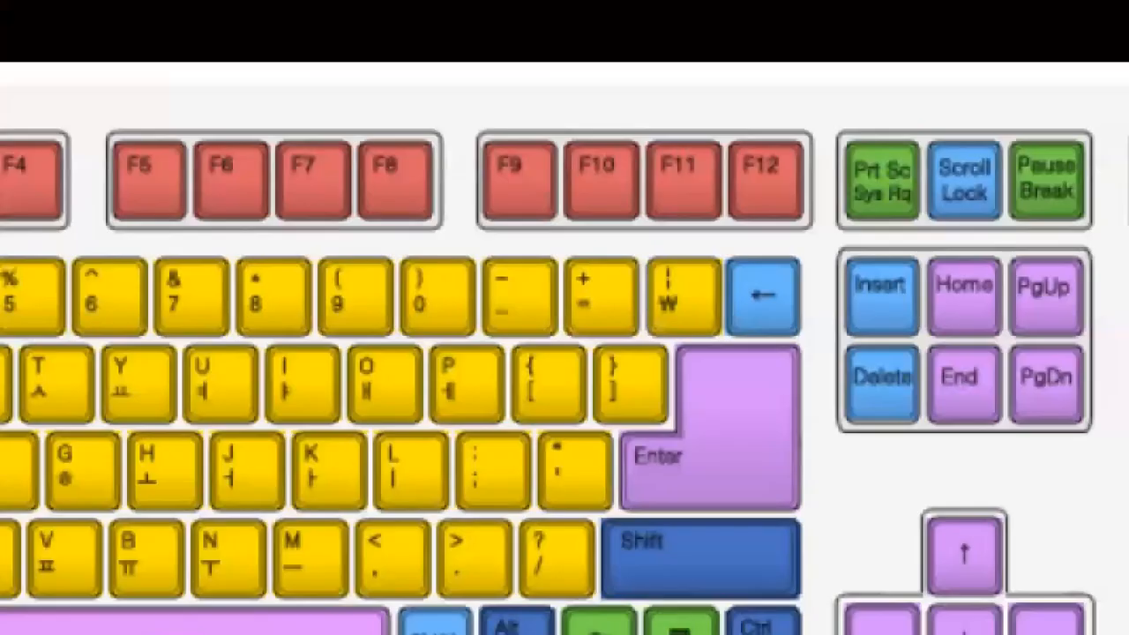
{"action": "mouse_move", "coordinate": [693, 458]}
{"action": "left_mouse_down"}
{"action": "mouse_move", "coordinate": [581, 329]}
{"action": "mouse_move", "coordinate": [569, 343]}
{"action": "mouse_move", "coordinate": [585, 326]}
{"action": "mouse_move", "coordinate": [629, 341]}
{"action": "mouse_move", "coordinate": [553, 260]}
{"action": "mouse_move", "coordinate": [612, 228]}
{"action": "mouse_move", "coordinate": [643, 309]}
{"action": "mouse_move", "coordinate": [601, 351]}
{"action": "left_mouse_up"}
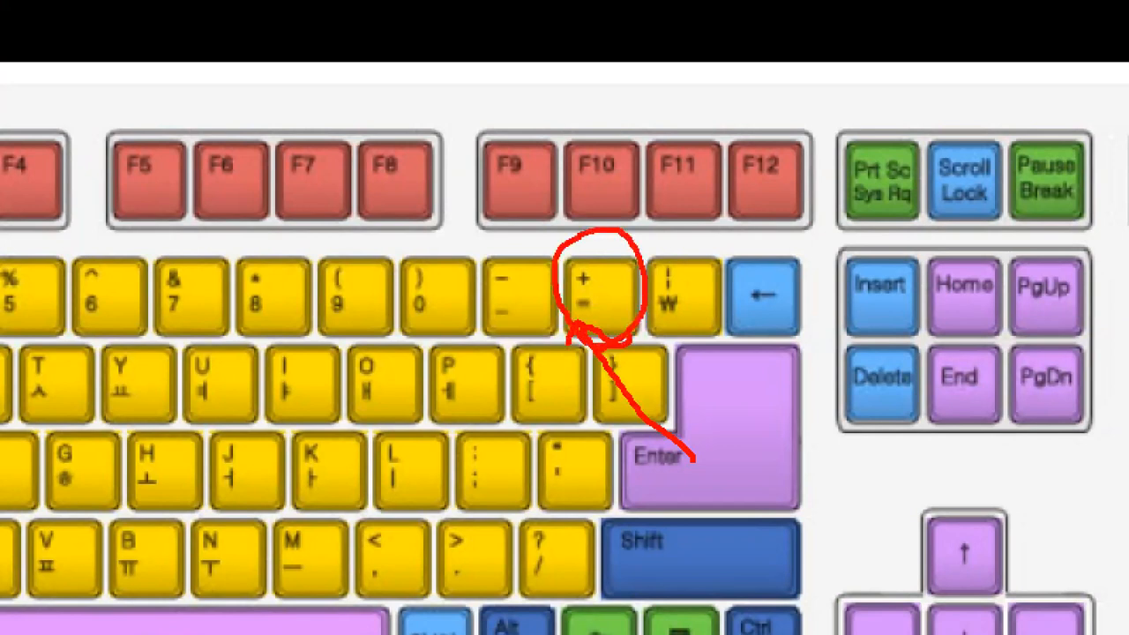
{"action": "mouse_move", "coordinate": [514, 339]}
{"action": "left_mouse_down"}
{"action": "mouse_move", "coordinate": [479, 344]}
{"action": "mouse_move", "coordinate": [521, 223]}
{"action": "mouse_move", "coordinate": [567, 323]}
{"action": "mouse_move", "coordinate": [510, 352]}
{"action": "left_mouse_up"}
{"action": "mouse_move", "coordinate": [503, 236]}
{"action": "left_mouse_down"}
{"action": "mouse_move", "coordinate": [515, 261]}
{"action": "mouse_move", "coordinate": [528, 241]}
{"action": "left_mouse_up"}
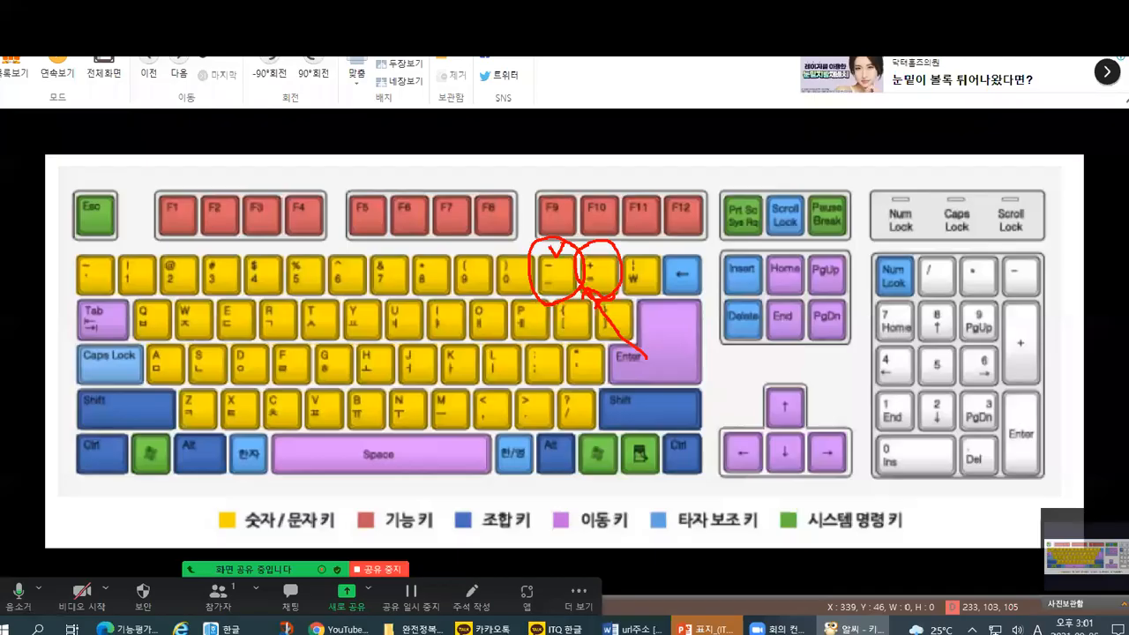
{"action": "key", "text": "super+Tab"}
{"action": "left_click", "coordinate": [564, 243]}
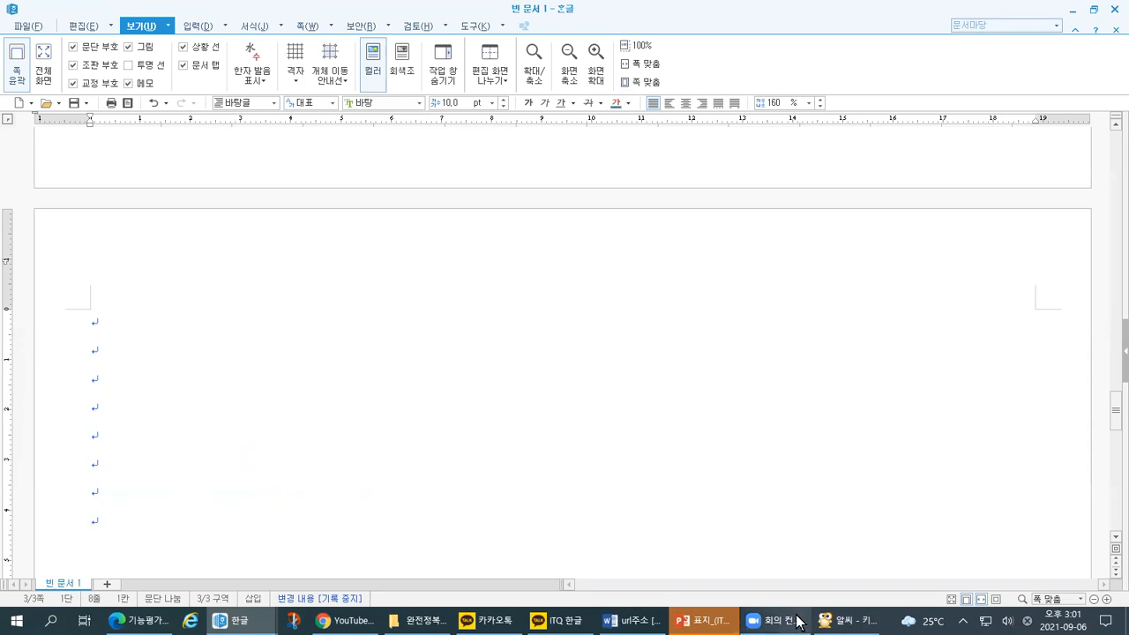
Step: Reopen the keyboard image in 알씨, examine the Ctrl and S keys, and return to the Hangul document
{"action": "left_click", "coordinate": [842, 620]}
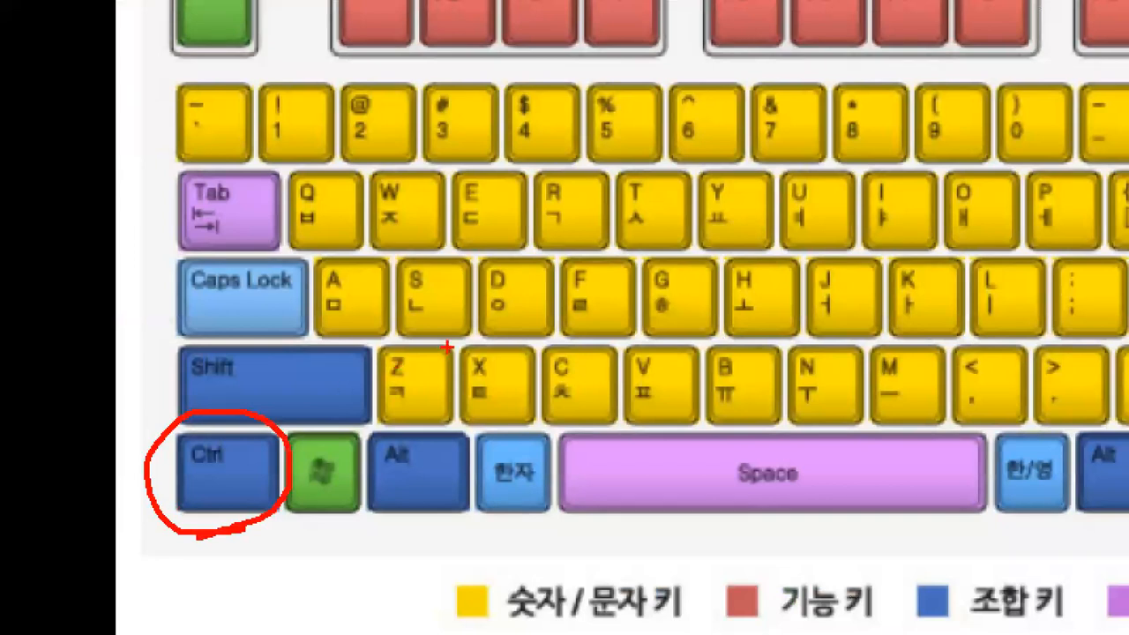
{"action": "mouse_move", "coordinate": [388, 328]}
{"action": "left_mouse_down"}
{"action": "mouse_move", "coordinate": [464, 242]}
{"action": "mouse_move", "coordinate": [486, 346]}
{"action": "mouse_move", "coordinate": [392, 381]}
{"action": "left_mouse_up"}
{"action": "left_click_drag", "start_coordinate": [395, 293], "coordinate": [420, 293]}
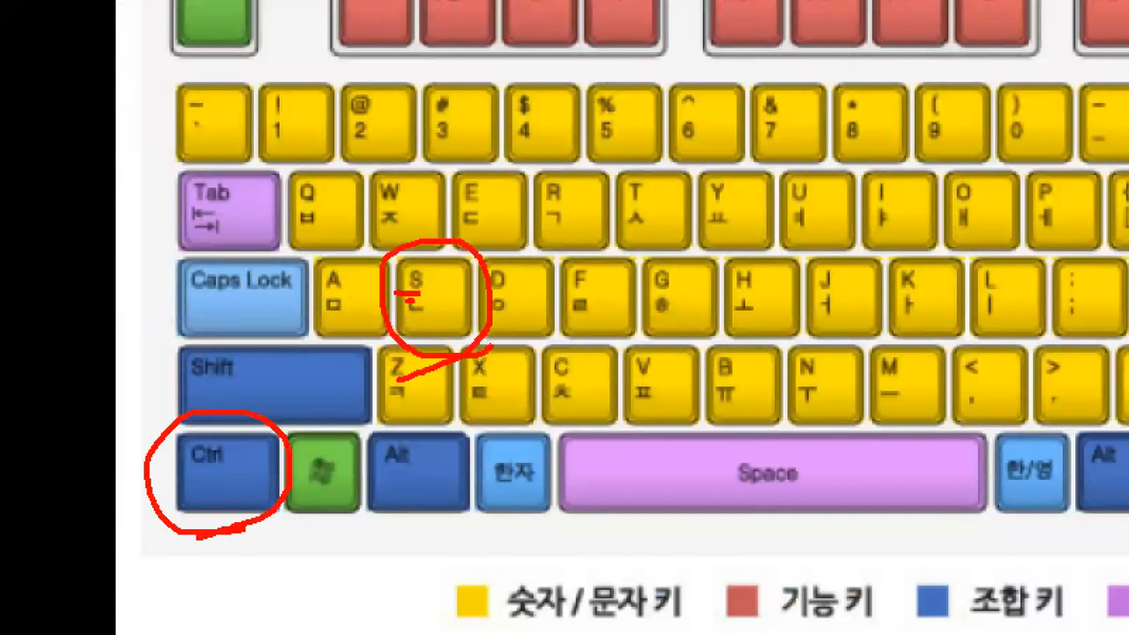
{"action": "left_click_drag", "start_coordinate": [183, 479], "coordinate": [233, 476]}
{"action": "left_click_drag", "start_coordinate": [397, 320], "coordinate": [432, 309]}
{"action": "key", "text": "alt+Tab"}
{"action": "key", "text": "alt+Tab"}
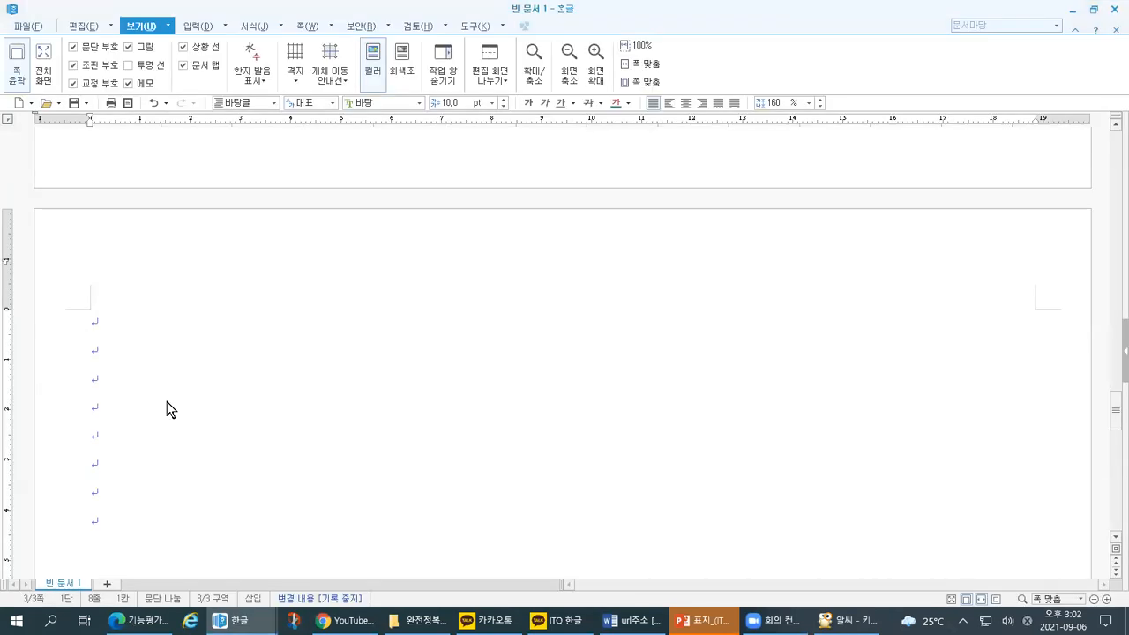
Step: Open the Save As dialog for the document and move it clear of the document title
{"action": "key", "text": "alt+v"}
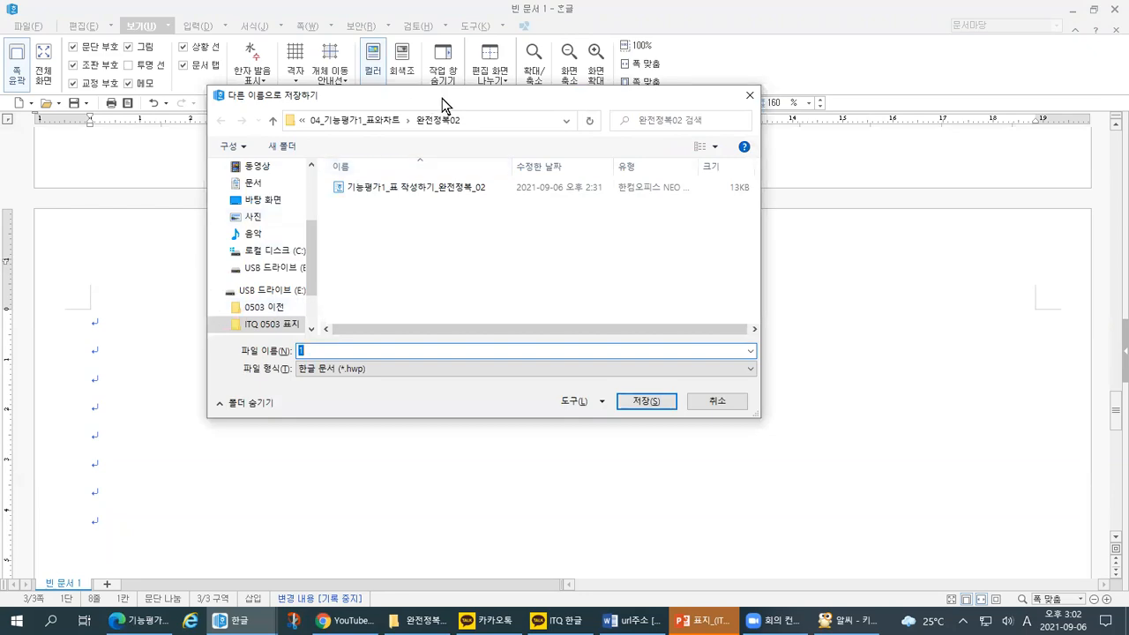
{"action": "left_click_drag", "start_coordinate": [442, 98], "coordinate": [718, 33]}
Step: Examine the document title and the save dialog's folder path, file name and scrollable list of locations
{"action": "left_click_drag", "start_coordinate": [501, 15], "coordinate": [578, 16]}
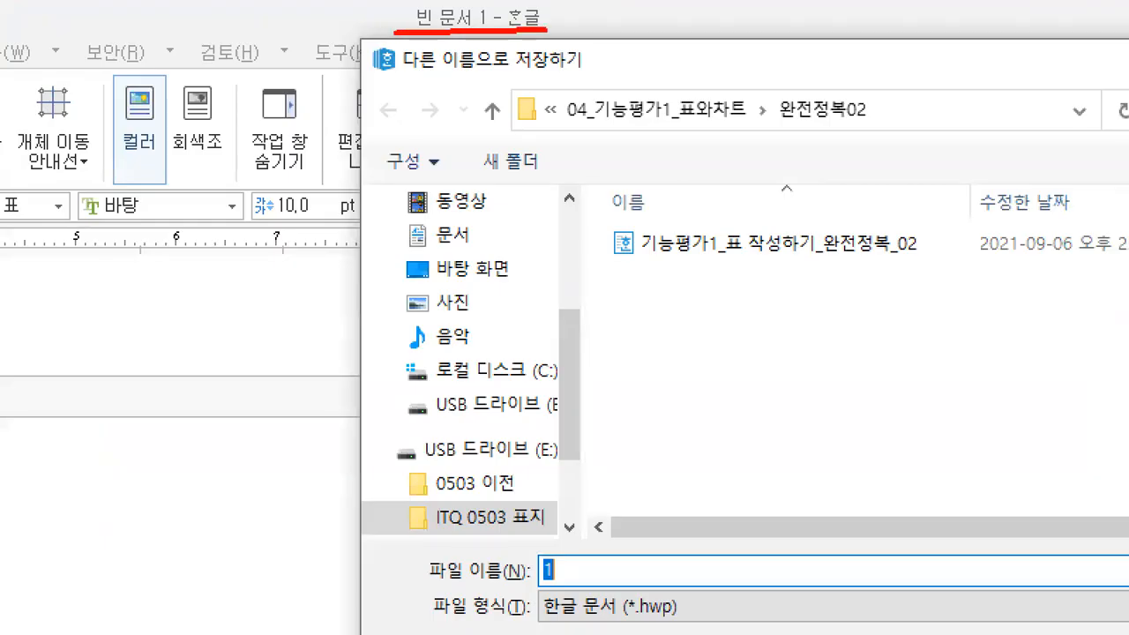
{"action": "left_click_drag", "start_coordinate": [398, 81], "coordinate": [580, 80]}
{"action": "left_click_drag", "start_coordinate": [555, 132], "coordinate": [891, 129]}
{"action": "left_click_drag", "start_coordinate": [523, 586], "coordinate": [869, 584]}
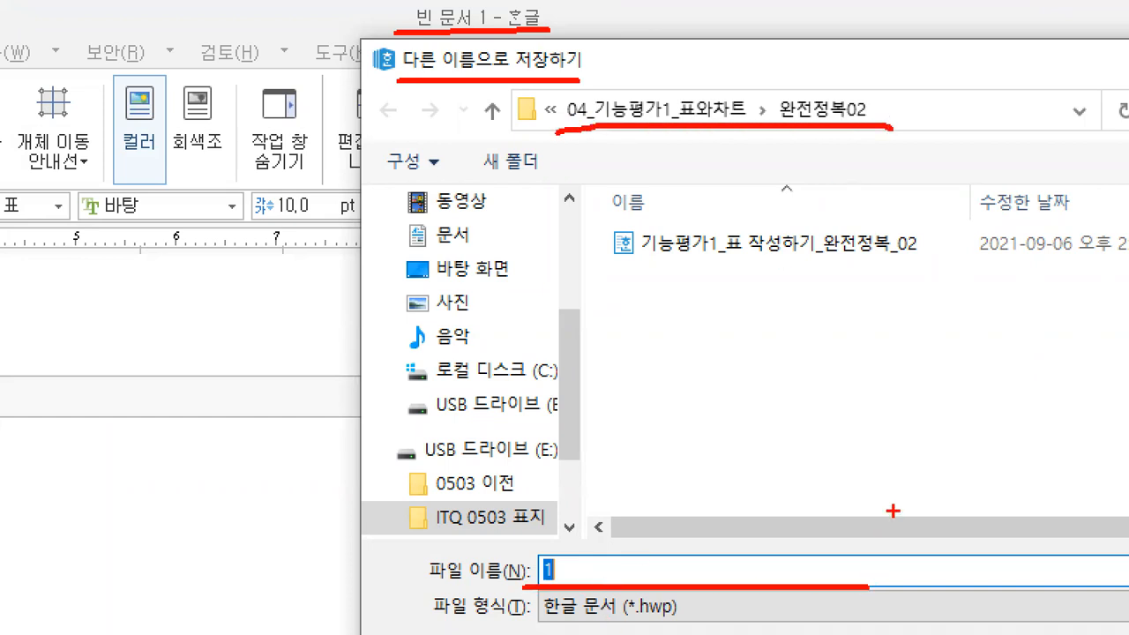
{"action": "left_click_drag", "start_coordinate": [893, 95], "coordinate": [954, 91]}
{"action": "mouse_move", "coordinate": [901, 562]}
{"action": "left_mouse_down"}
{"action": "mouse_move", "coordinate": [908, 578]}
{"action": "mouse_move", "coordinate": [953, 547]}
{"action": "left_mouse_up"}
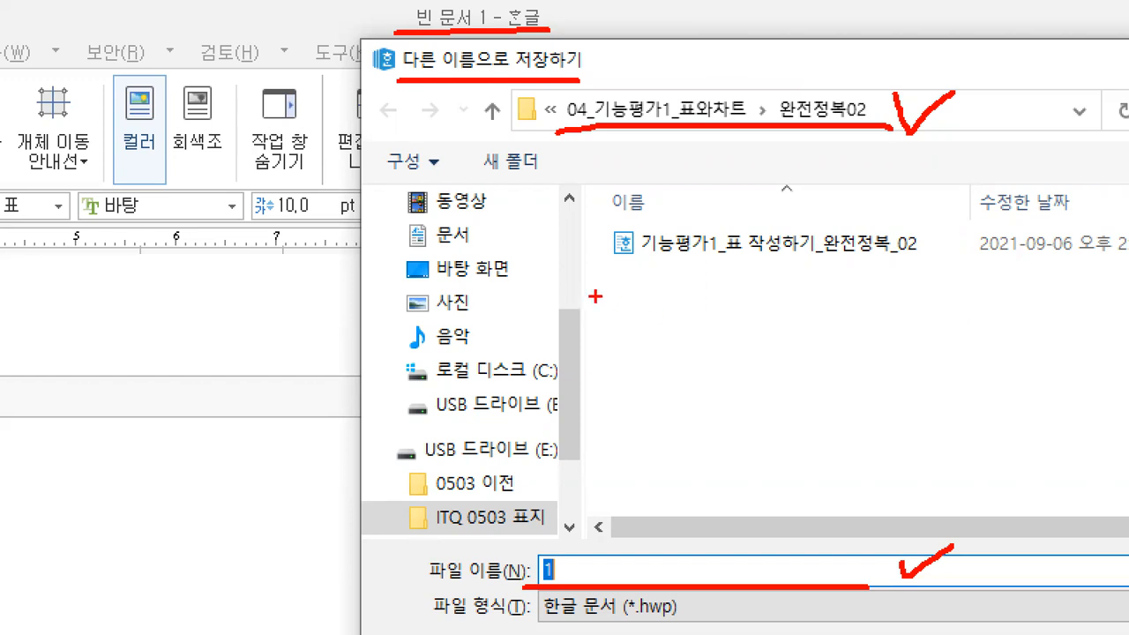
{"action": "mouse_move", "coordinate": [517, 169]}
{"action": "left_mouse_down"}
{"action": "mouse_move", "coordinate": [389, 292]}
{"action": "mouse_move", "coordinate": [481, 562]}
{"action": "mouse_move", "coordinate": [508, 171]}
{"action": "left_mouse_up"}
{"action": "mouse_move", "coordinate": [600, 296]}
{"action": "left_mouse_down"}
{"action": "mouse_move", "coordinate": [552, 287]}
{"action": "mouse_move", "coordinate": [557, 475]}
{"action": "mouse_move", "coordinate": [602, 375]}
{"action": "mouse_move", "coordinate": [598, 288]}
{"action": "left_mouse_up"}
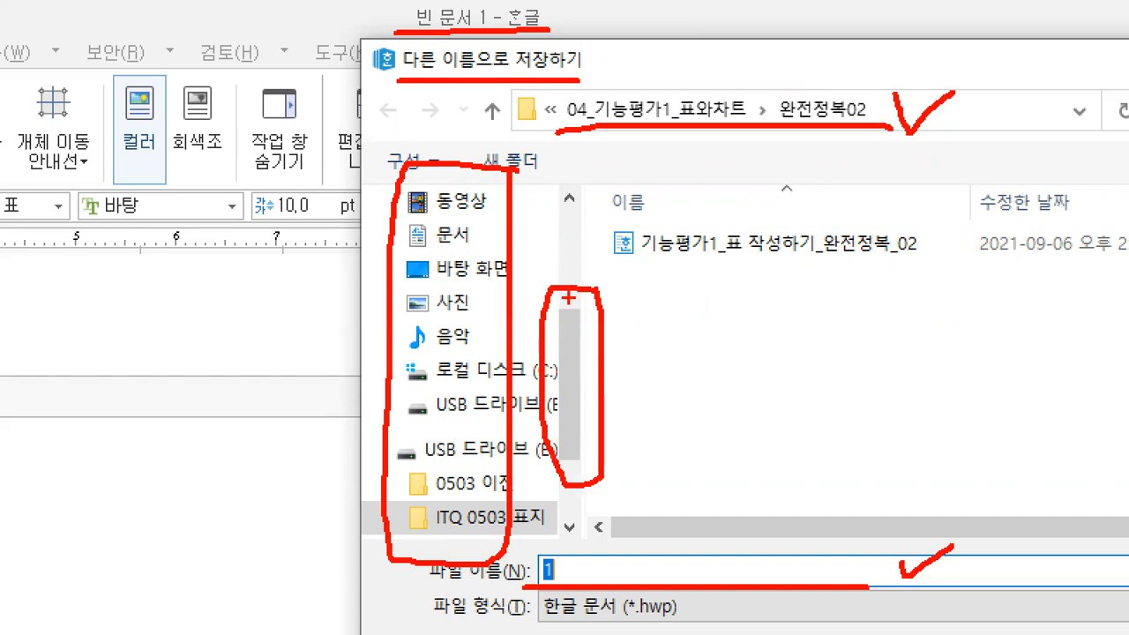
{"action": "left_click_drag", "start_coordinate": [466, 210], "coordinate": [427, 282]}
{"action": "left_click_drag", "start_coordinate": [499, 250], "coordinate": [426, 492]}
{"action": "left_click_drag", "start_coordinate": [489, 454], "coordinate": [442, 531]}
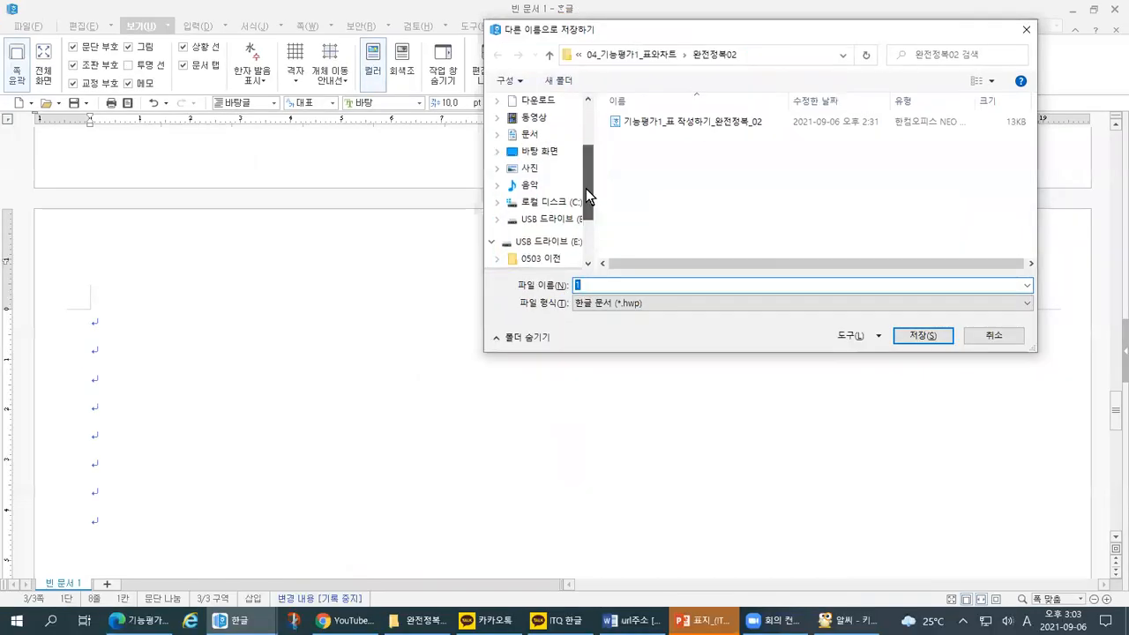
Step: Switch the save location to 내 PC in the Save As dialog
{"action": "mouse_move", "coordinate": [566, 376]}
{"action": "left_mouse_down"}
{"action": "mouse_move", "coordinate": [569, 345]}
{"action": "mouse_move", "coordinate": [580, 488]}
{"action": "left_mouse_up"}
{"action": "left_click_drag", "start_coordinate": [593, 243], "coordinate": [575, 151]}
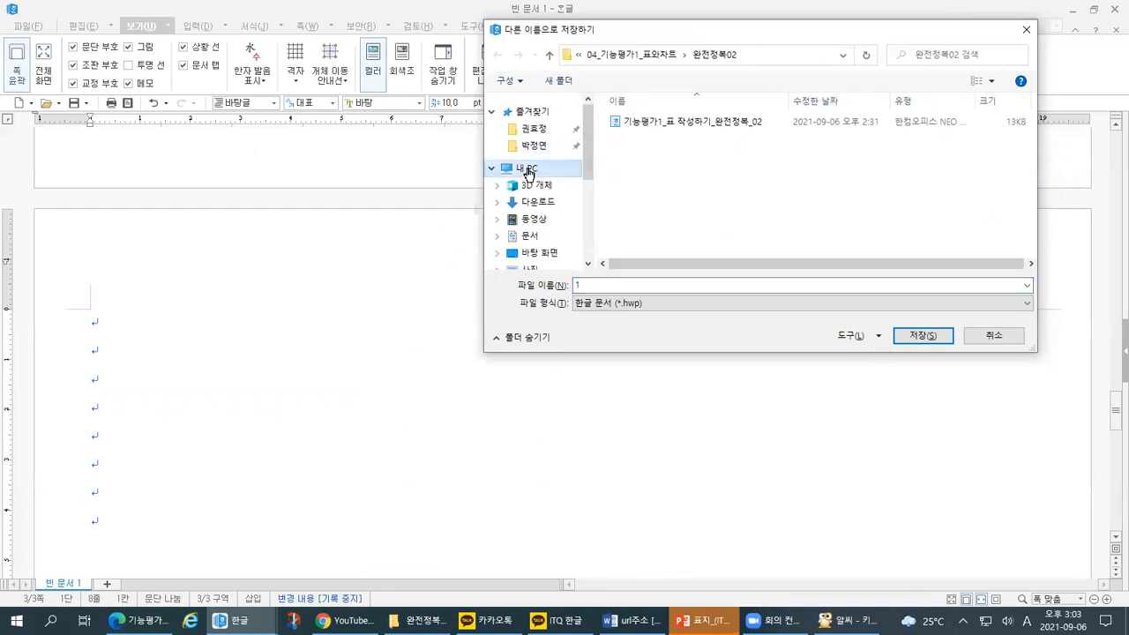
{"action": "left_click", "coordinate": [528, 169]}
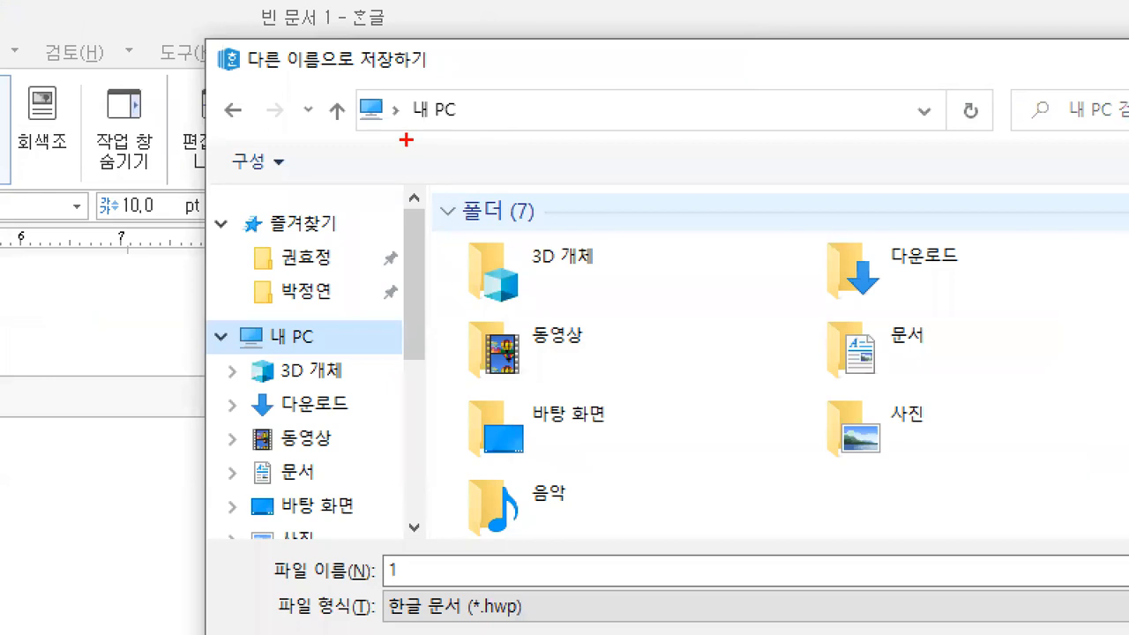
Step: Examine the 내 PC path and find the 문서 folder in both the location list and the folder view
{"action": "left_click_drag", "start_coordinate": [222, 354], "coordinate": [332, 354]}
{"action": "left_click_drag", "start_coordinate": [363, 124], "coordinate": [451, 127]}
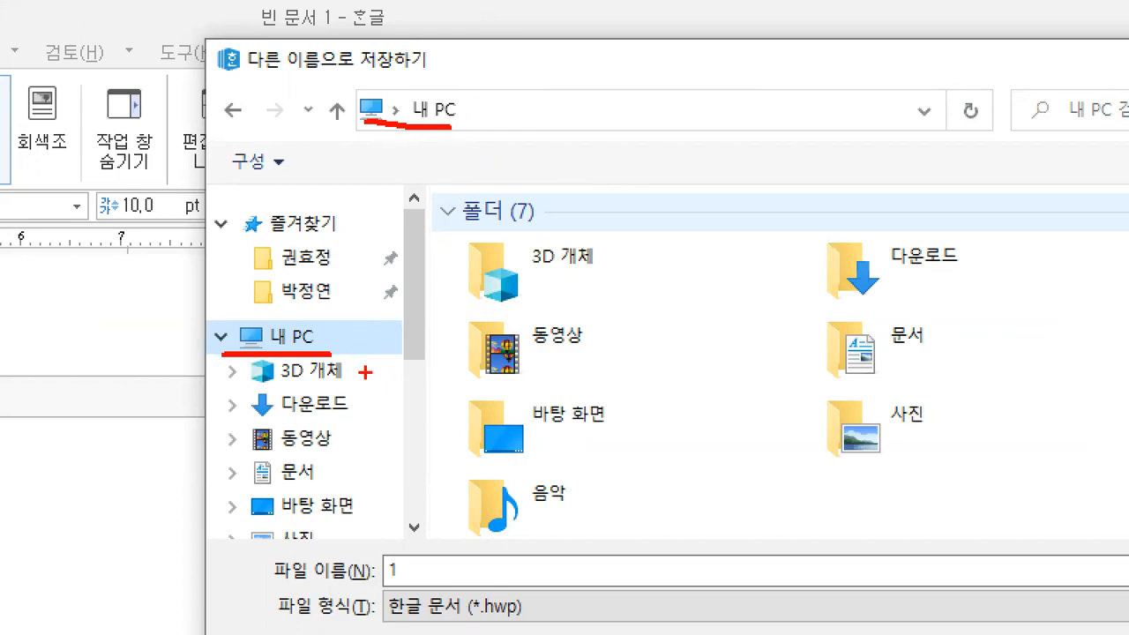
{"action": "mouse_move", "coordinate": [468, 86]}
{"action": "left_mouse_down"}
{"action": "mouse_move", "coordinate": [471, 125]}
{"action": "mouse_move", "coordinate": [574, 88]}
{"action": "mouse_move", "coordinate": [467, 95]}
{"action": "left_mouse_up"}
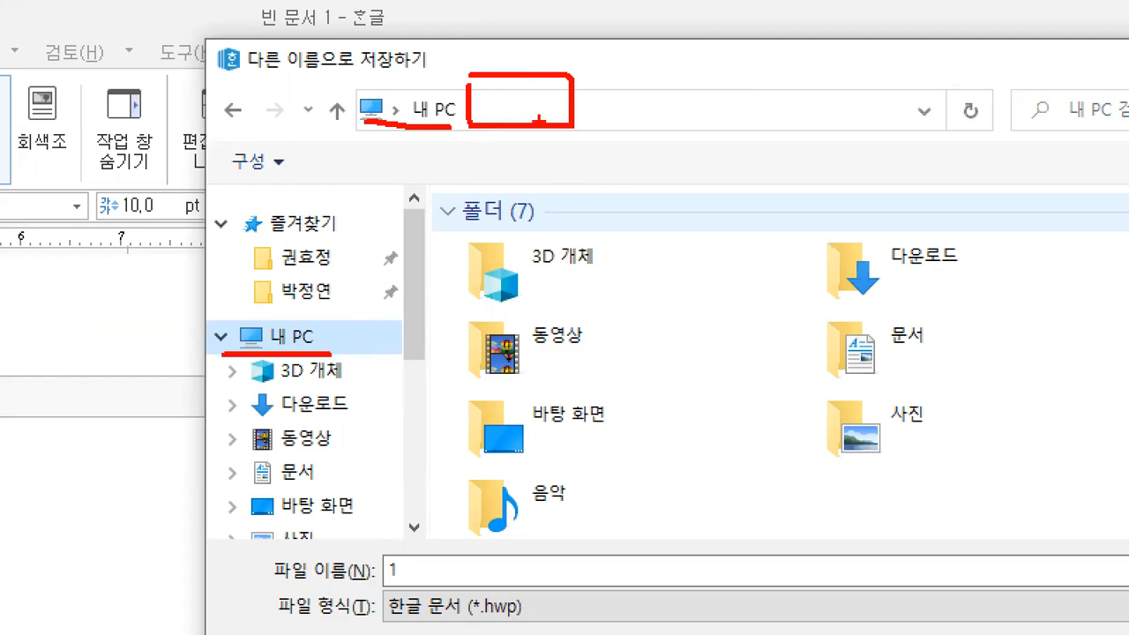
{"action": "left_click_drag", "start_coordinate": [321, 324], "coordinate": [336, 319]}
{"action": "mouse_move", "coordinate": [319, 458]}
{"action": "left_mouse_down"}
{"action": "mouse_move", "coordinate": [324, 477]}
{"action": "mouse_move", "coordinate": [339, 461]}
{"action": "left_mouse_up"}
{"action": "left_click_drag", "start_coordinate": [245, 357], "coordinate": [228, 511]}
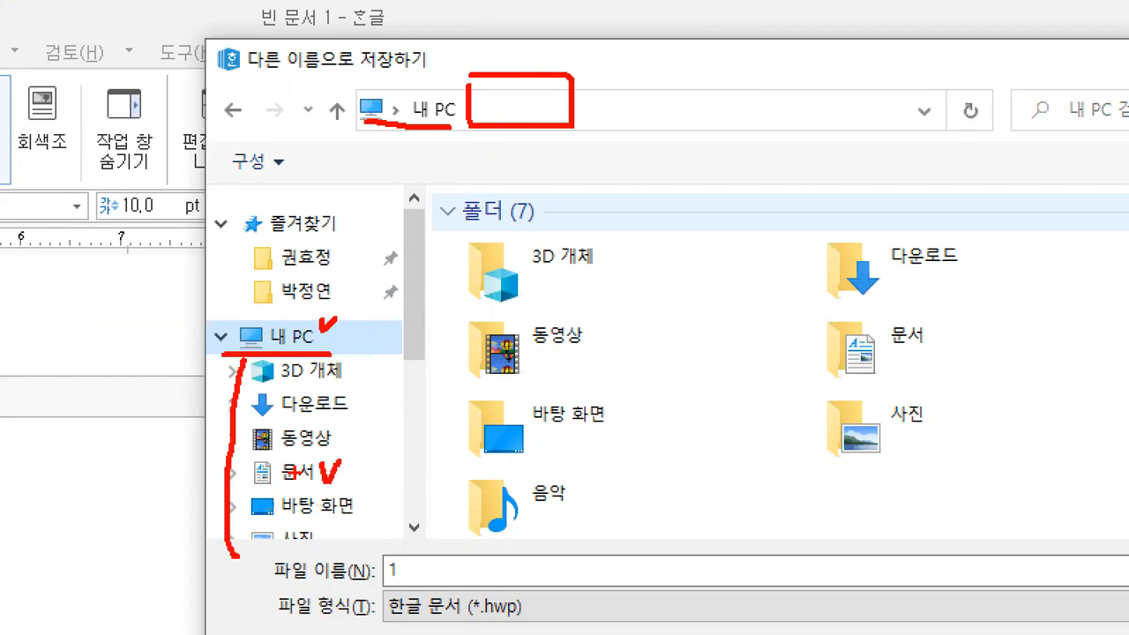
{"action": "mouse_move", "coordinate": [460, 222]}
{"action": "left_mouse_down"}
{"action": "mouse_move", "coordinate": [448, 413]}
{"action": "mouse_move", "coordinate": [457, 558]}
{"action": "left_mouse_up"}
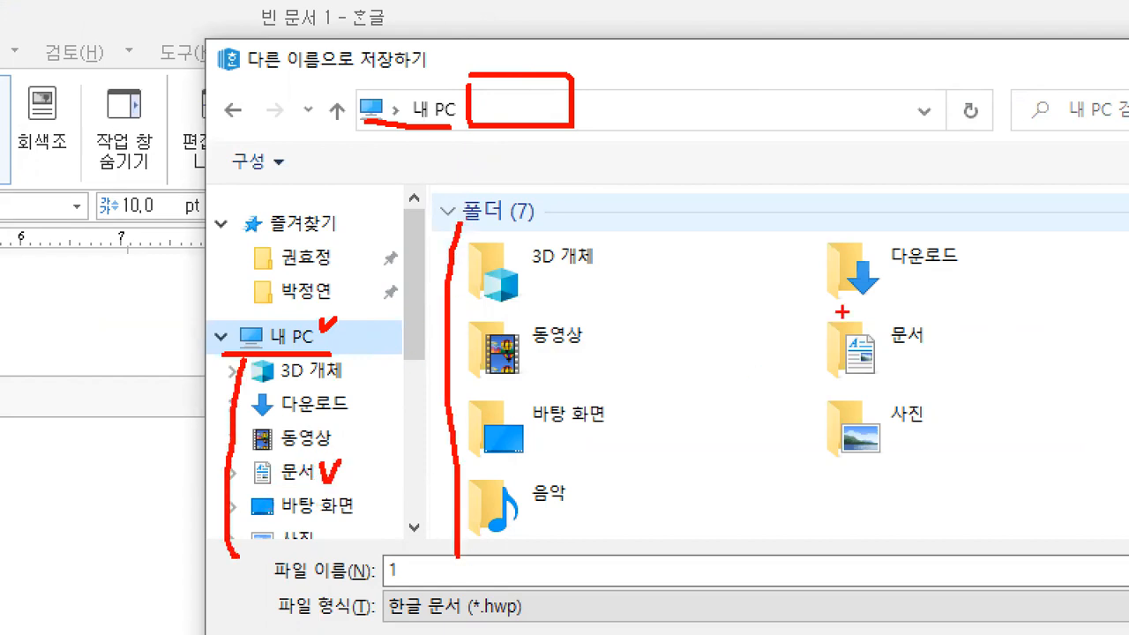
{"action": "left_click_drag", "start_coordinate": [934, 326], "coordinate": [948, 324]}
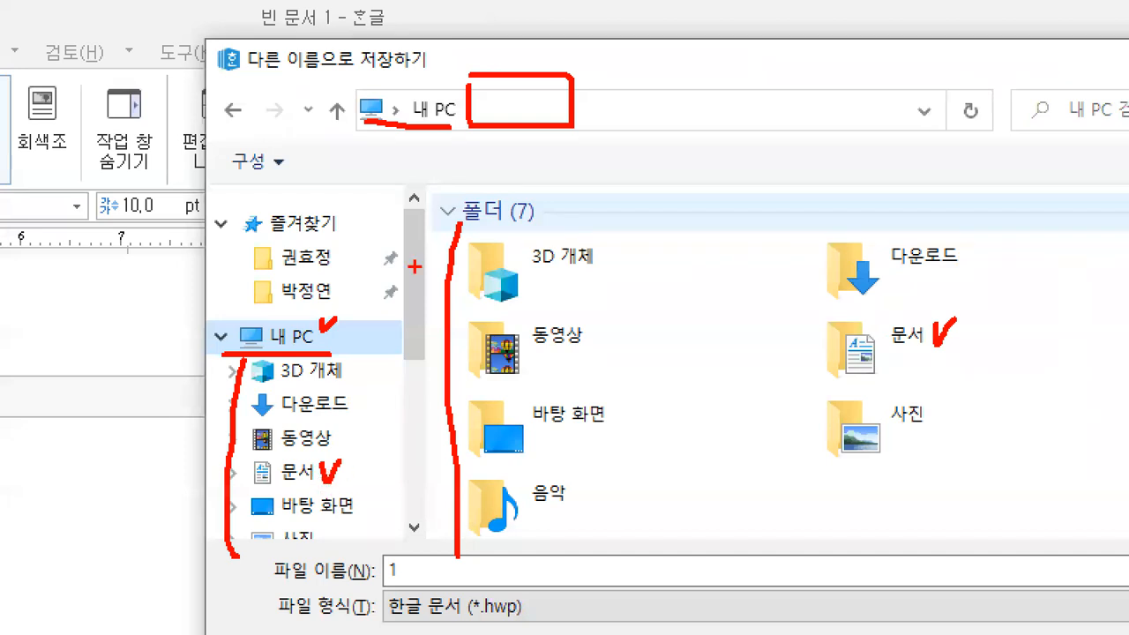
{"action": "mouse_move", "coordinate": [492, 47]}
{"action": "left_mouse_down"}
{"action": "mouse_move", "coordinate": [498, 64]}
{"action": "mouse_move", "coordinate": [516, 44]}
{"action": "left_mouse_up"}
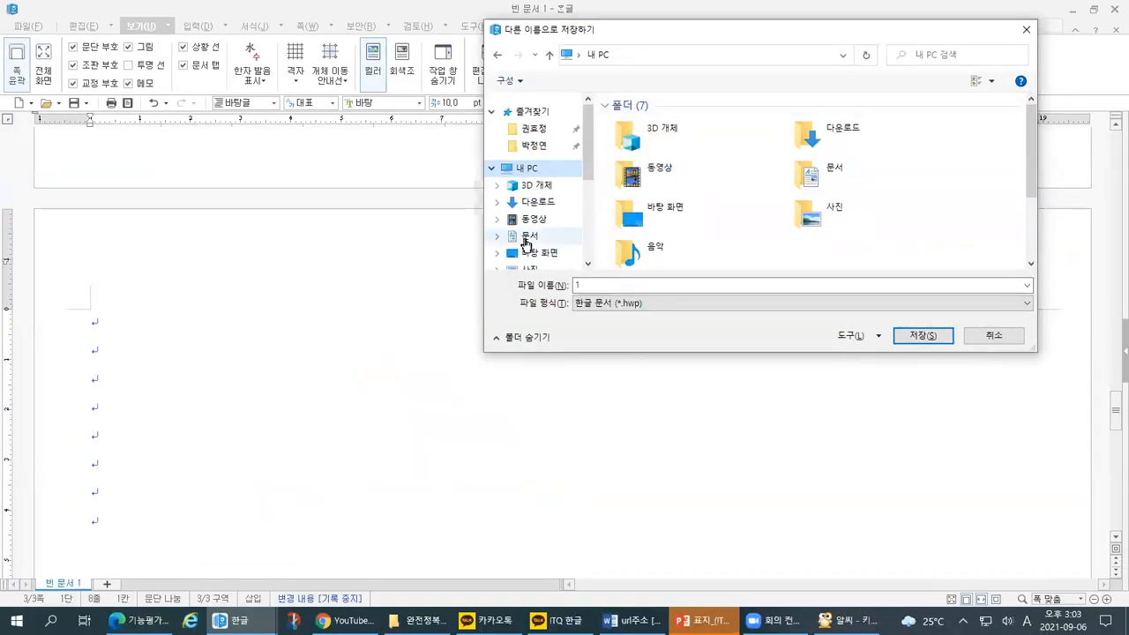
Step: Set the save location to the ITQ folder inside 내 PC > 문서
{"action": "left_click", "coordinate": [291, 472]}
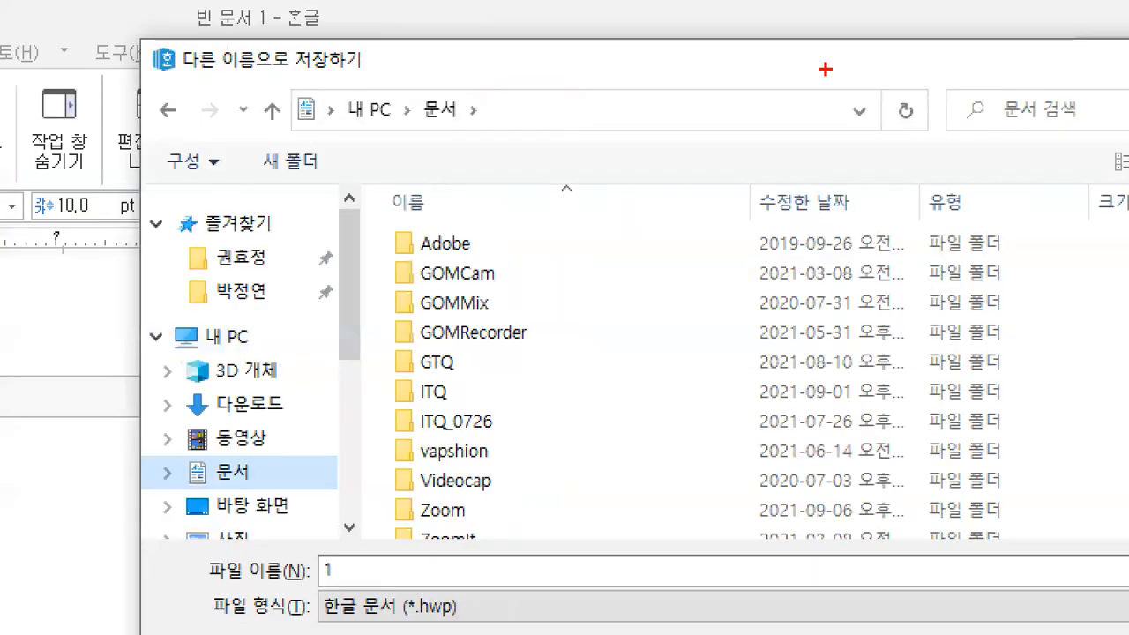
{"action": "left_click_drag", "start_coordinate": [169, 349], "coordinate": [235, 345]}
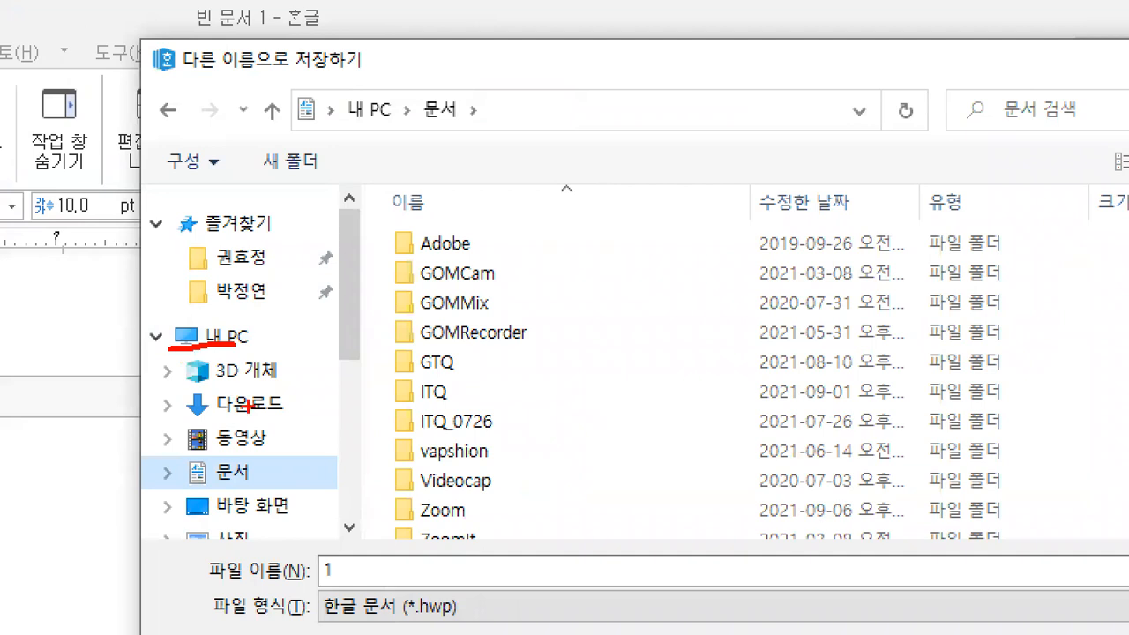
{"action": "left_click_drag", "start_coordinate": [199, 486], "coordinate": [262, 484]}
{"action": "left_click_drag", "start_coordinate": [338, 124], "coordinate": [462, 116]}
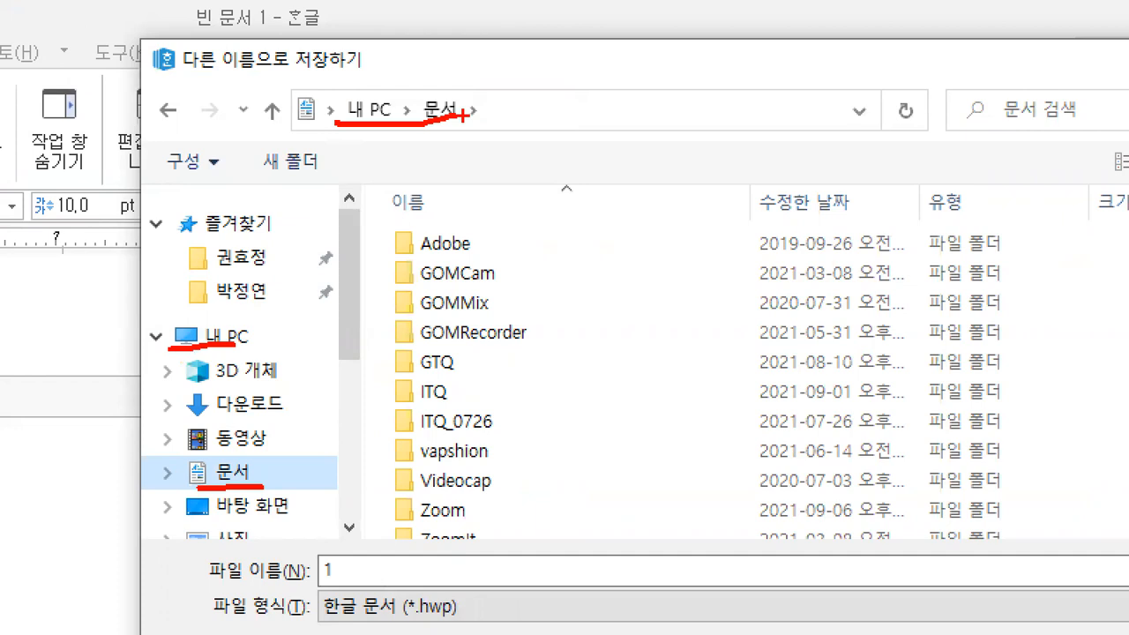
{"action": "mouse_move", "coordinate": [401, 184]}
{"action": "left_mouse_down"}
{"action": "mouse_move", "coordinate": [352, 253]}
{"action": "mouse_move", "coordinate": [378, 561]}
{"action": "mouse_move", "coordinate": [404, 569]}
{"action": "left_mouse_up"}
{"action": "mouse_move", "coordinate": [441, 137]}
{"action": "left_mouse_down"}
{"action": "mouse_move", "coordinate": [436, 179]}
{"action": "mouse_move", "coordinate": [448, 159]}
{"action": "left_mouse_up"}
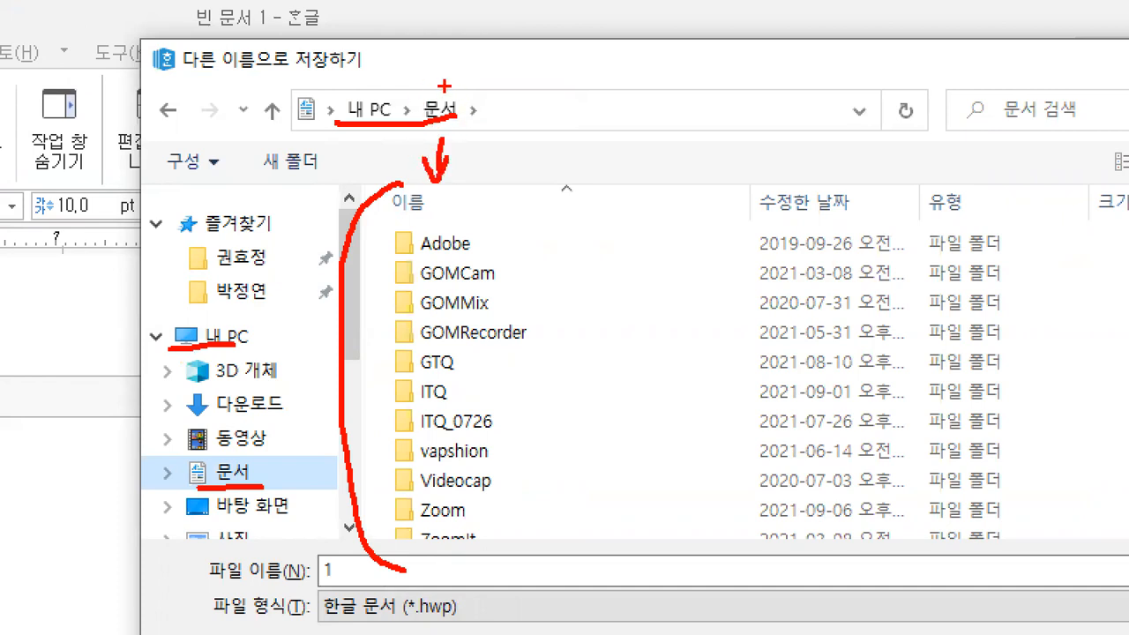
{"action": "mouse_move", "coordinate": [374, 415]}
{"action": "left_mouse_down"}
{"action": "mouse_move", "coordinate": [473, 392]}
{"action": "mouse_move", "coordinate": [375, 365]}
{"action": "mouse_move", "coordinate": [379, 424]}
{"action": "left_mouse_up"}
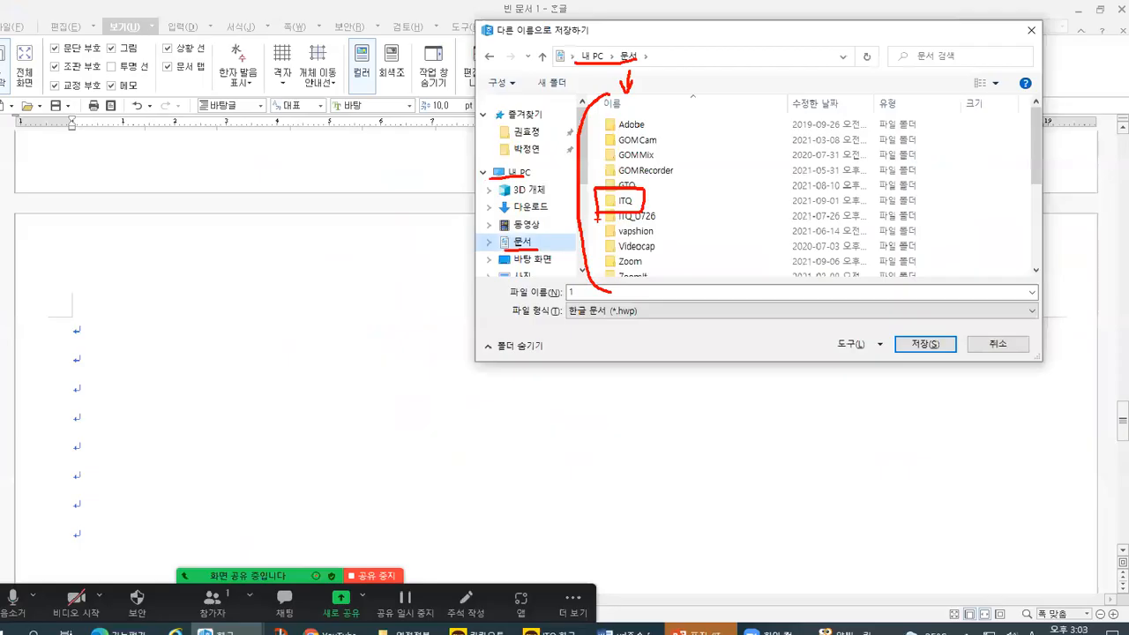
{"action": "double_click", "coordinate": [433, 391]}
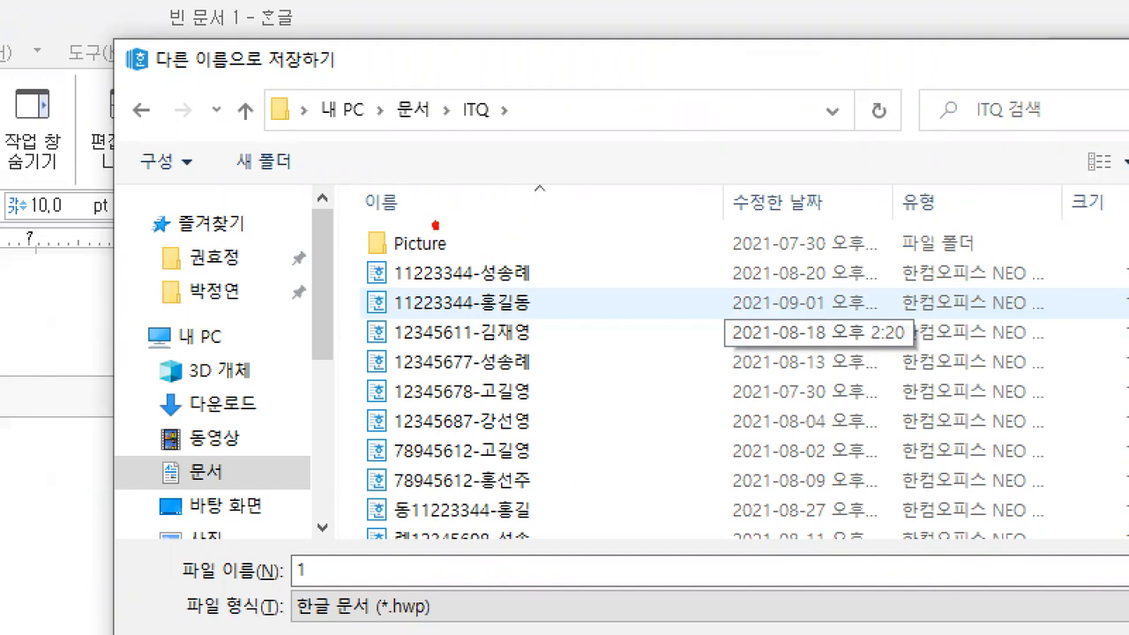
Step: Examine the ITQ folder path, its Picture subfolder and the naming pattern of the existing files against the file name field
{"action": "left_click_drag", "start_coordinate": [436, 229], "coordinate": [459, 208]}
{"action": "left_click_drag", "start_coordinate": [438, 124], "coordinate": [516, 121]}
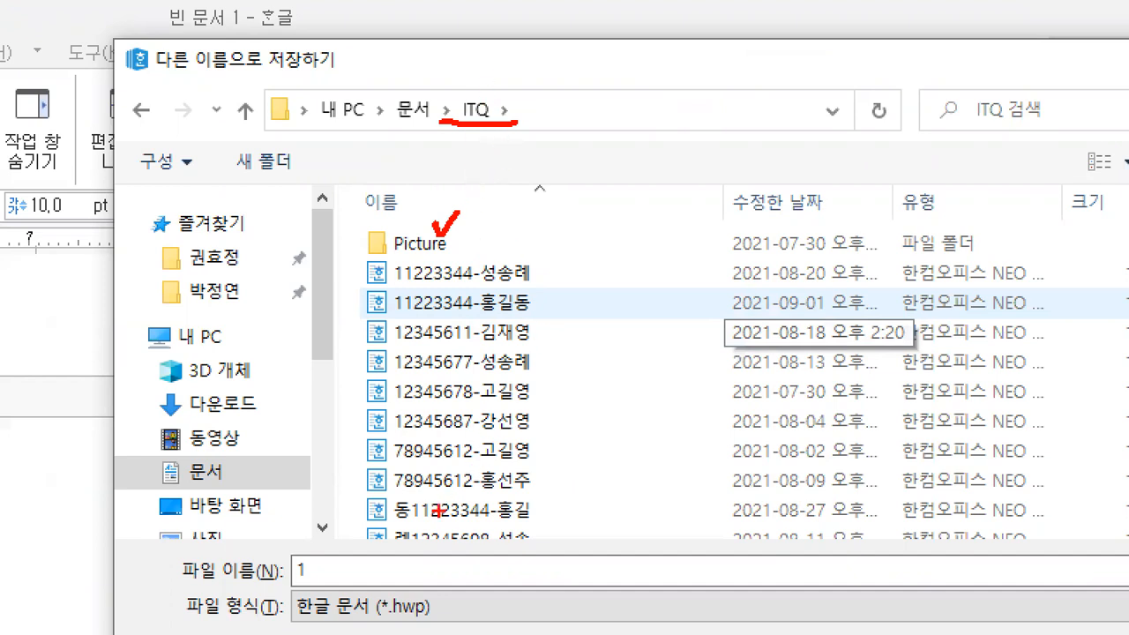
{"action": "left_click_drag", "start_coordinate": [363, 382], "coordinate": [491, 377]}
{"action": "left_click_drag", "start_coordinate": [354, 411], "coordinate": [456, 403]}
{"action": "left_click_drag", "start_coordinate": [366, 455], "coordinate": [445, 440]}
{"action": "left_click_drag", "start_coordinate": [389, 288], "coordinate": [532, 279]}
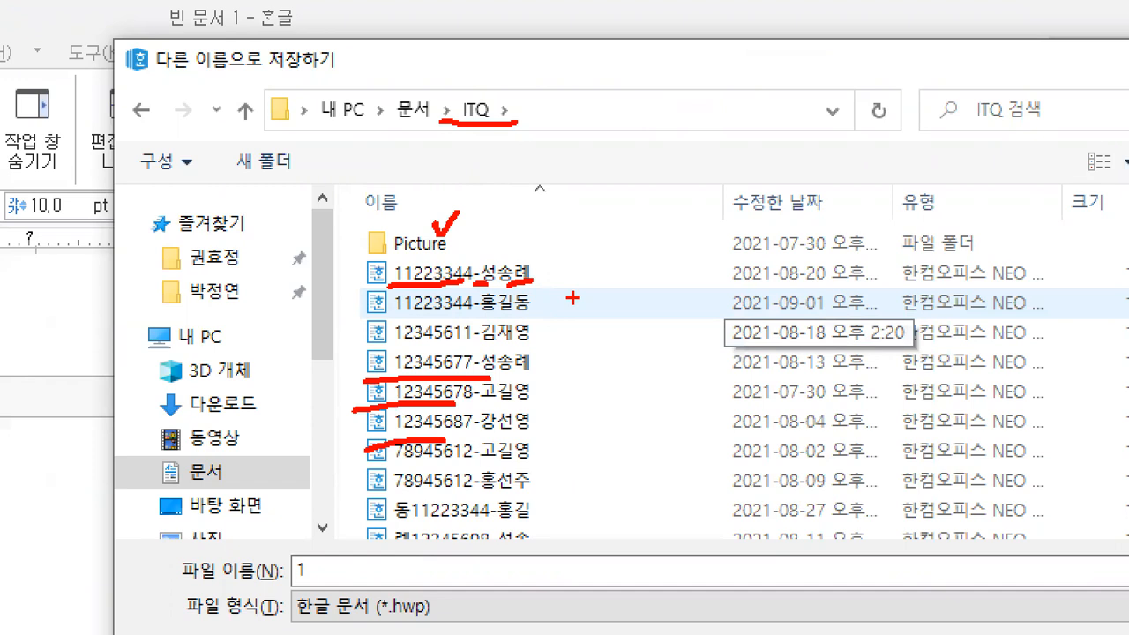
{"action": "left_click_drag", "start_coordinate": [183, 590], "coordinate": [519, 578]}
Step: Enter a file name made of the eight-digit number, a hyphen and the person's name
{"action": "left_click", "coordinate": [643, 284]}
{"action": "type", "text": "22334455-"}
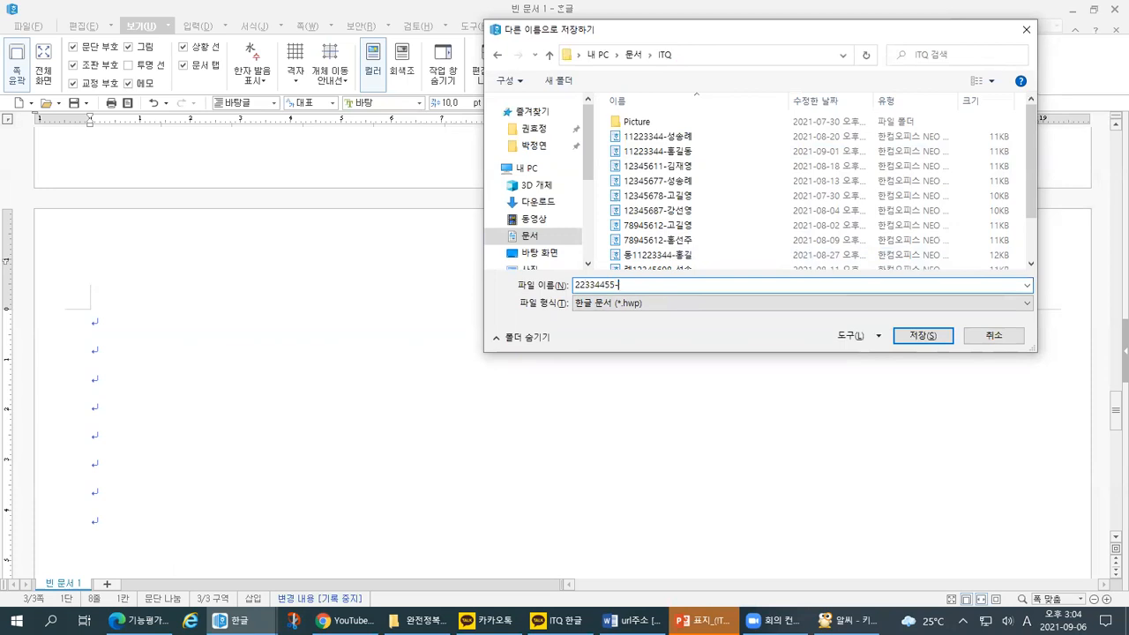
{"action": "type", "text": "서며"}
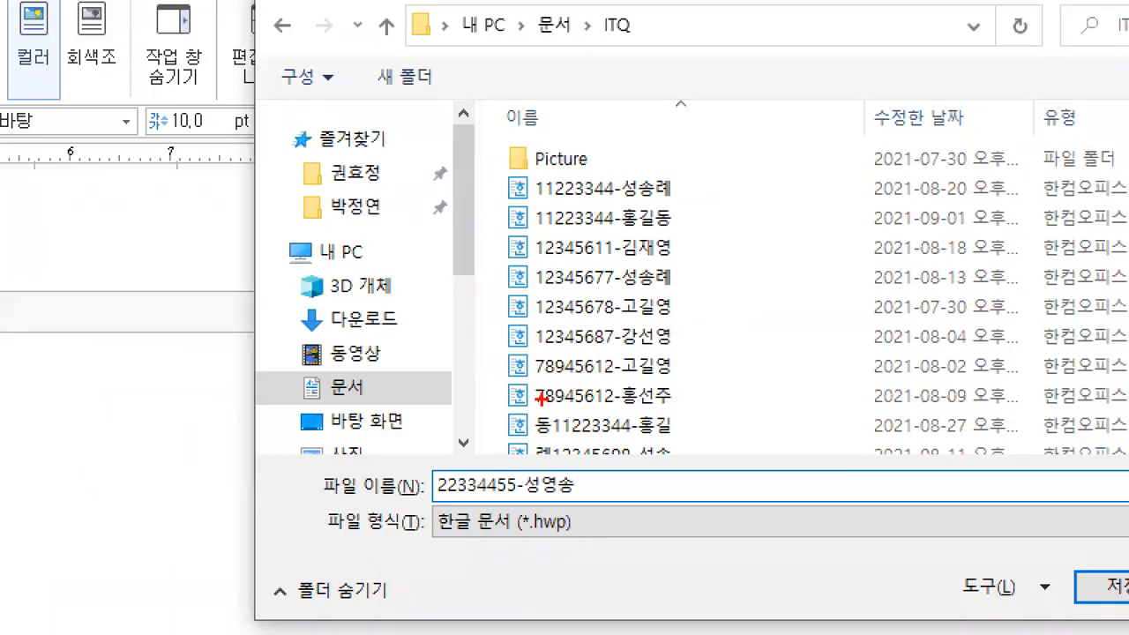
{"action": "left_click_drag", "start_coordinate": [422, 495], "coordinate": [586, 499]}
{"action": "left_click", "coordinate": [519, 500]}
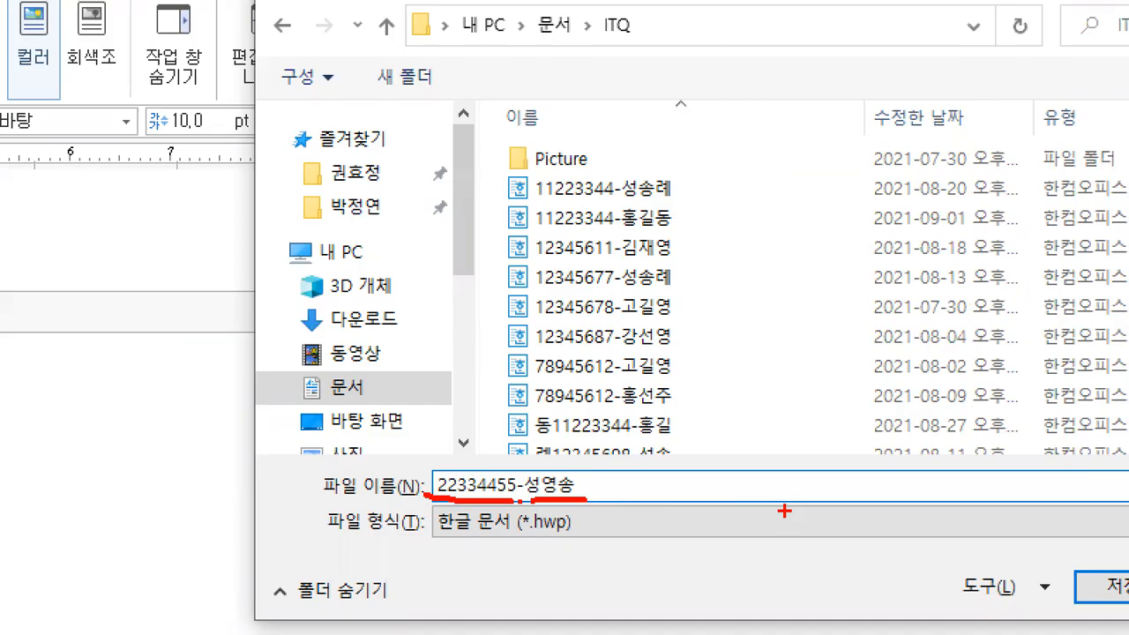
{"action": "key", "text": "Escape"}
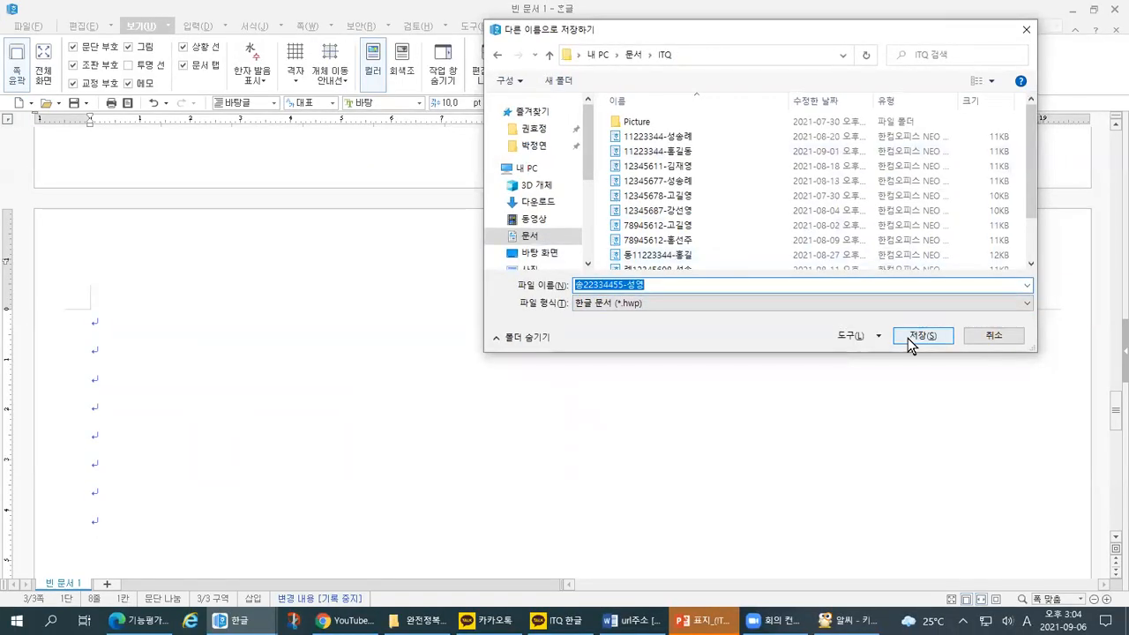
Step: Correct the file name to the number, a hyphen and the full name, save the document, and check the name and path in its title
{"action": "left_click", "coordinate": [723, 285]}
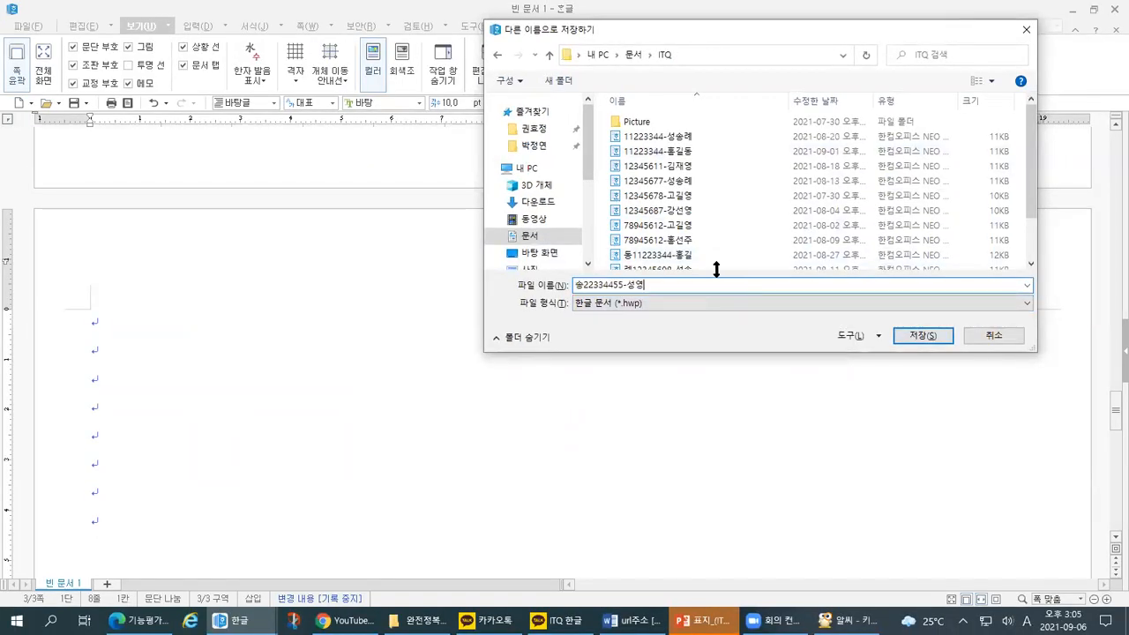
{"action": "type", "text": "thd"}
{"action": "key", "text": "Home"}
{"action": "key", "text": "Delete"}
{"action": "key", "text": "BackSpace"}
{"action": "key", "text": "BackSpace"}
{"action": "key", "text": "Hangul"}
{"action": "type", "text": "ㅅ"}
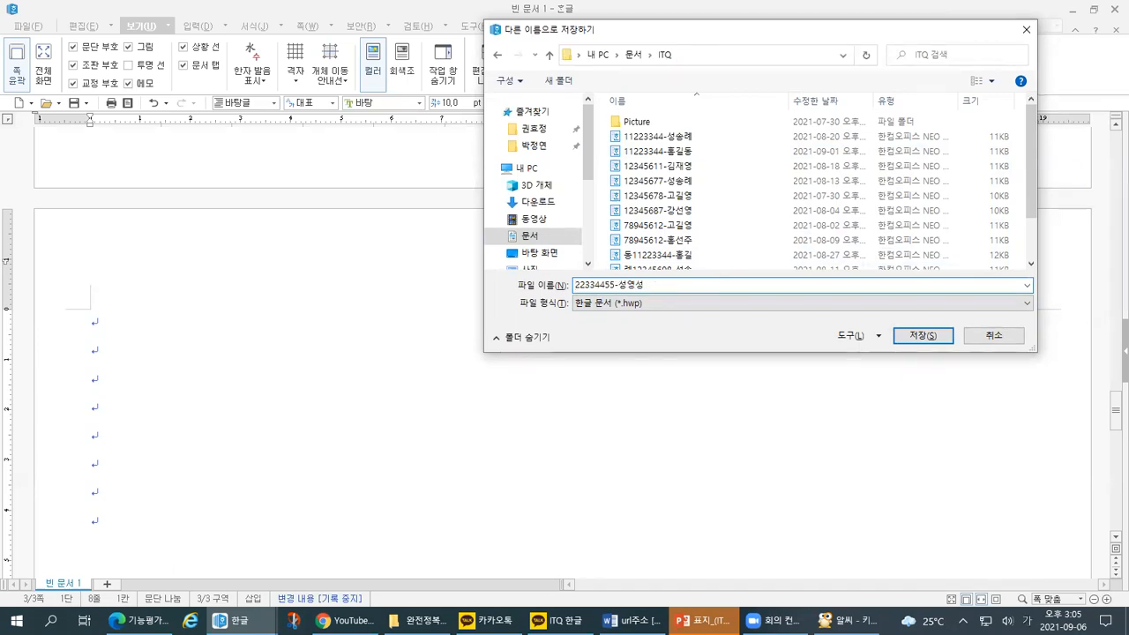
{"action": "type", "text": "ㅓㅇ"}
{"action": "left_click", "coordinate": [930, 342]}
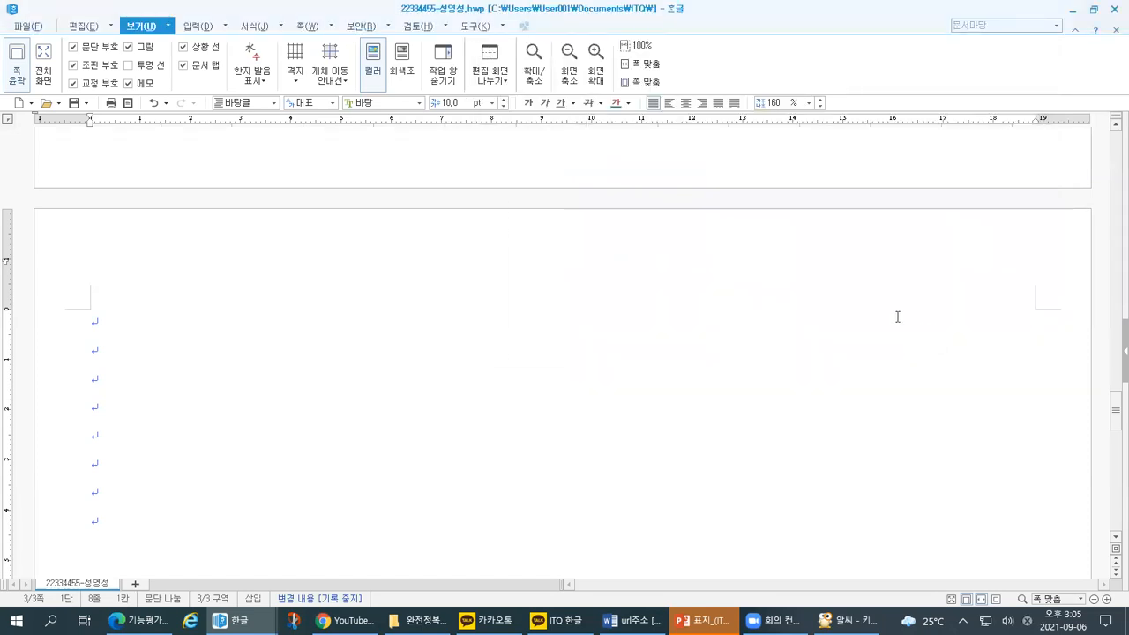
{"action": "mouse_move", "coordinate": [395, 16]}
{"action": "left_mouse_down"}
{"action": "mouse_move", "coordinate": [719, 49]}
{"action": "mouse_move", "coordinate": [916, 30]}
{"action": "left_mouse_up"}
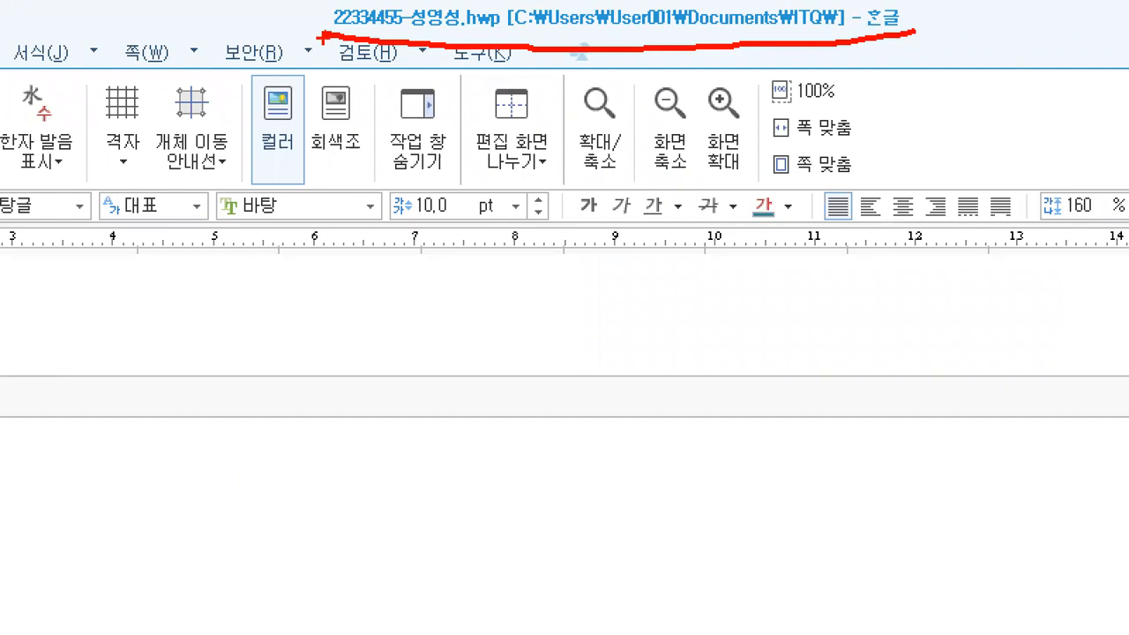
{"action": "left_click_drag", "start_coordinate": [316, 25], "coordinate": [445, 26]}
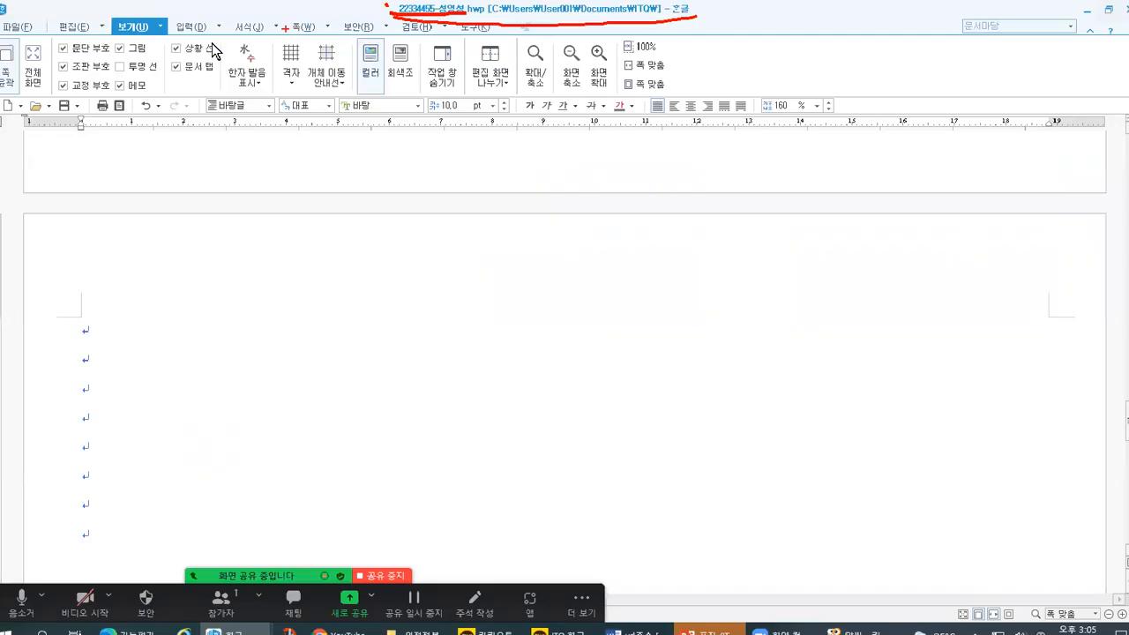
{"action": "key", "text": "Escape"}
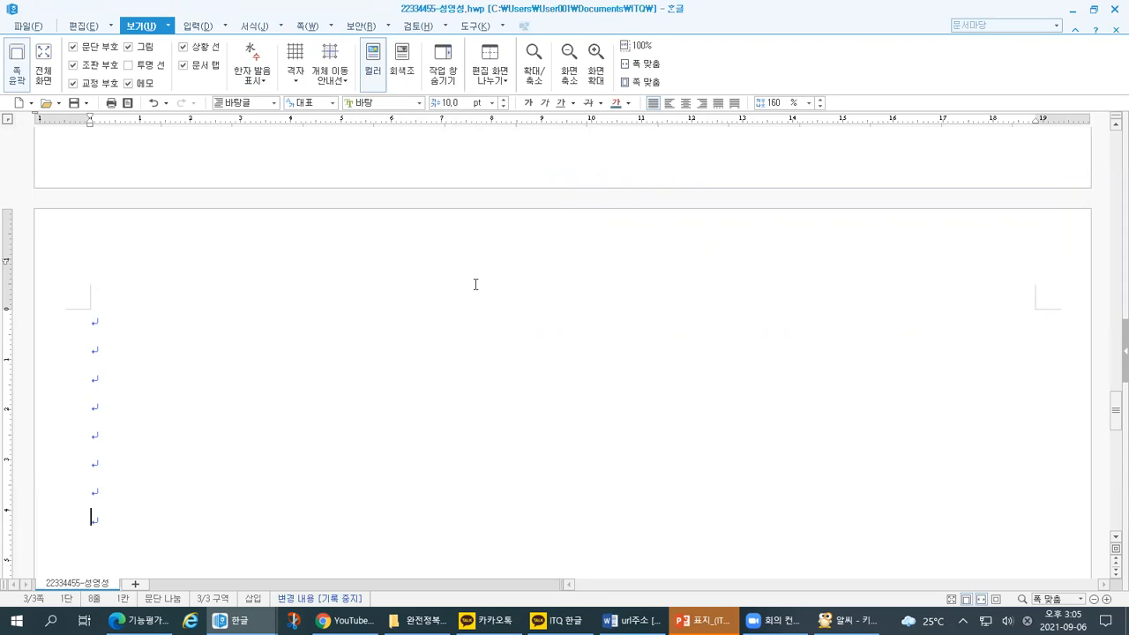
Step: Place the text cursor right after question number 2. on the document's first page
{"action": "left_click_drag", "start_coordinate": [1114, 423], "coordinate": [1115, 146]}
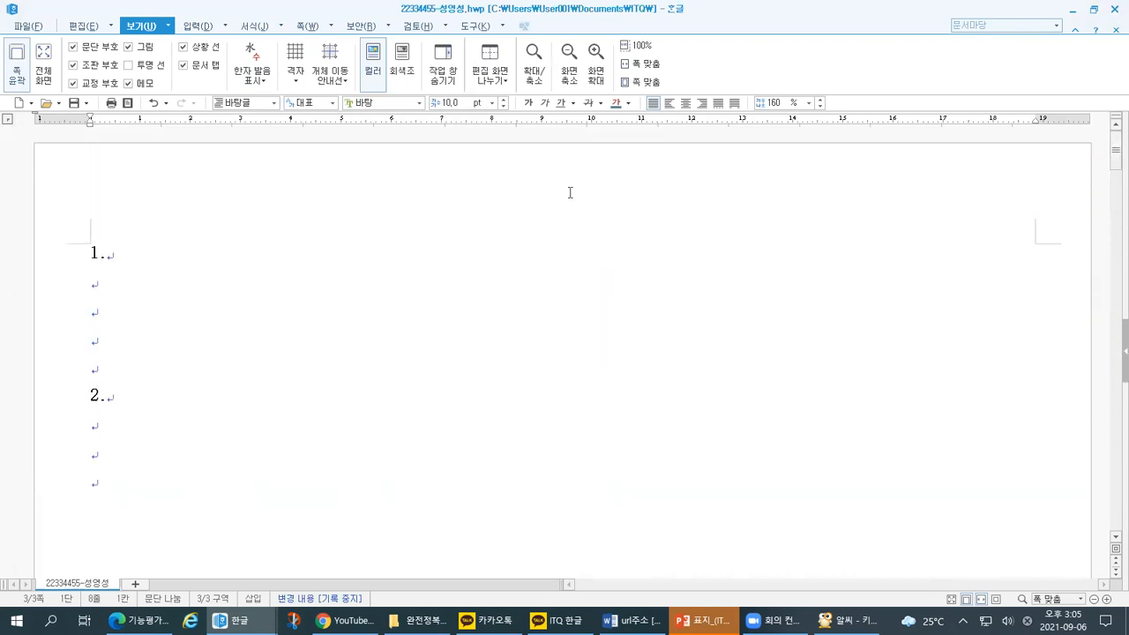
{"action": "left_click", "coordinate": [151, 400]}
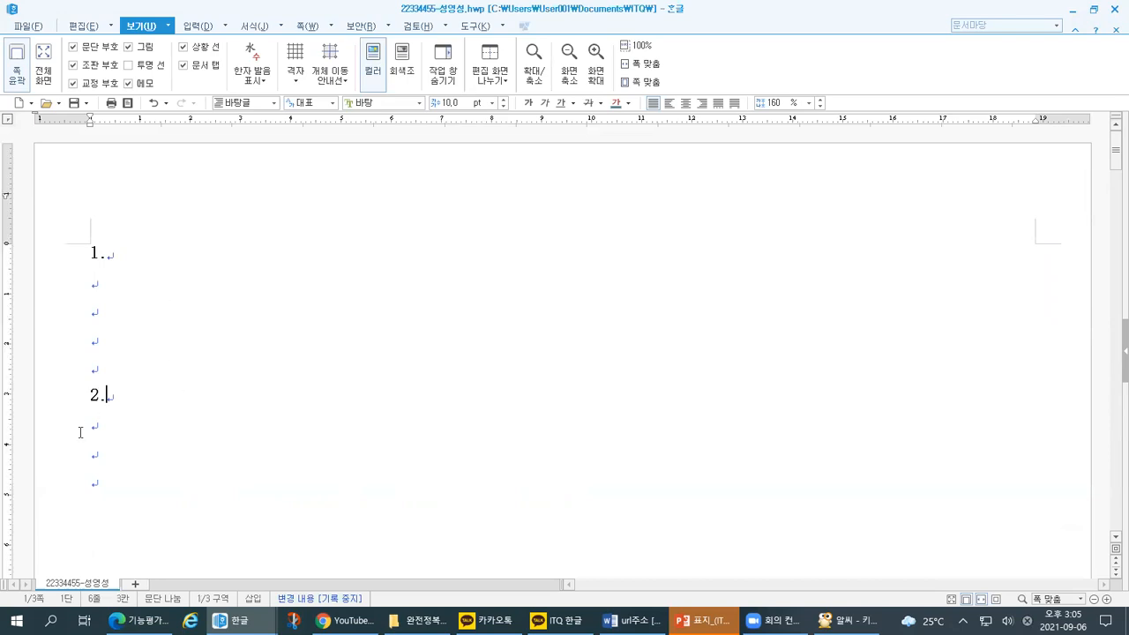
{"action": "mouse_move", "coordinate": [49, 396]}
{"action": "left_mouse_down"}
{"action": "mouse_move", "coordinate": [77, 396]}
{"action": "mouse_move", "coordinate": [49, 422]}
{"action": "left_mouse_up"}
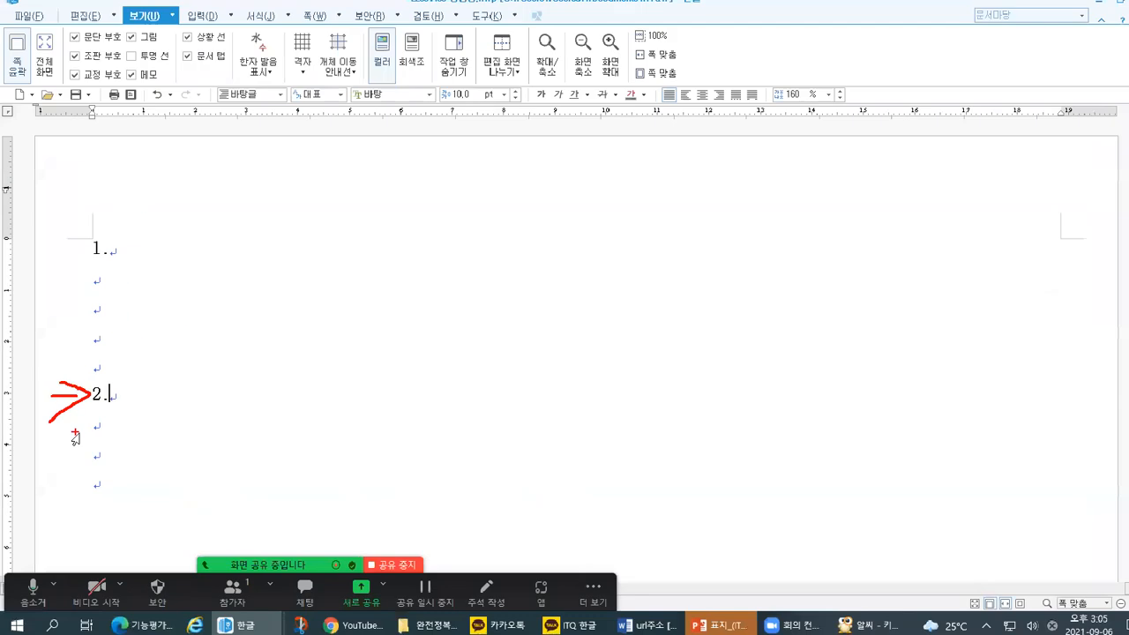
Step: Bring up the open 기능평가1_표 작성하기_완전정복_02 Hangul document, and switch to the exercise PDF in Edge
{"action": "mouse_move", "coordinate": [234, 620]}
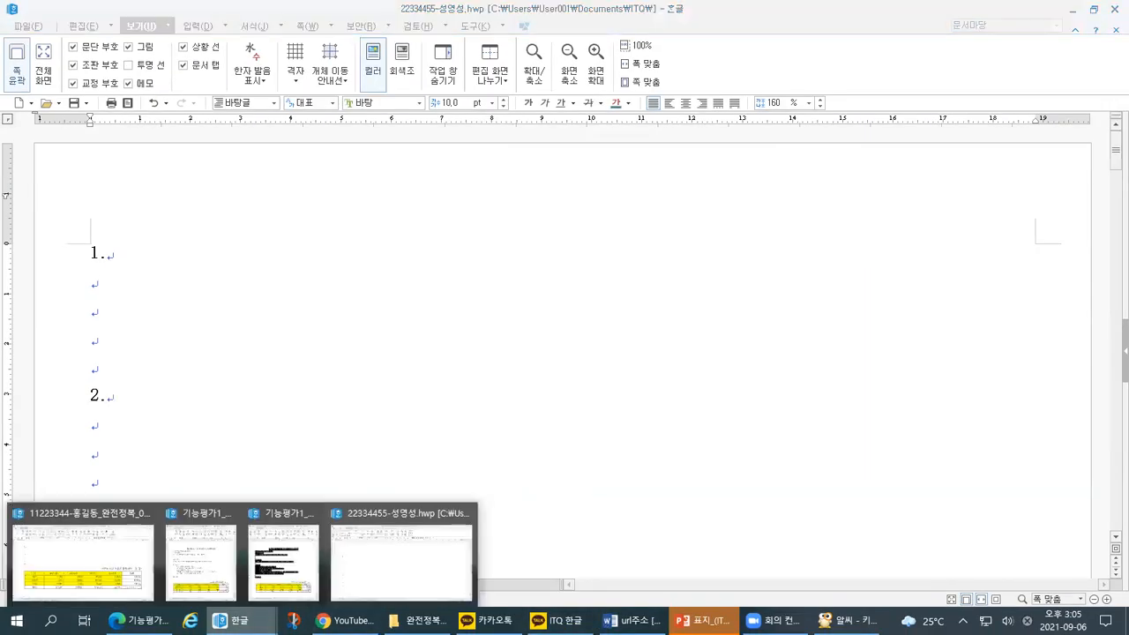
{"action": "left_click", "coordinate": [112, 582]}
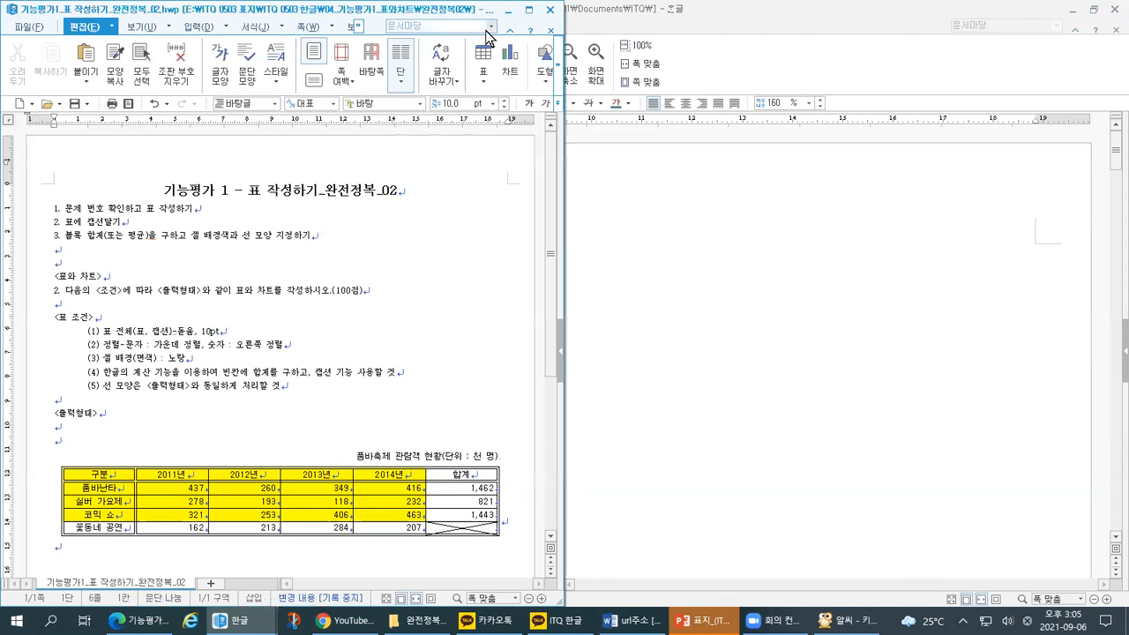
{"action": "left_click", "coordinate": [530, 10]}
{"action": "left_click", "coordinate": [141, 620]}
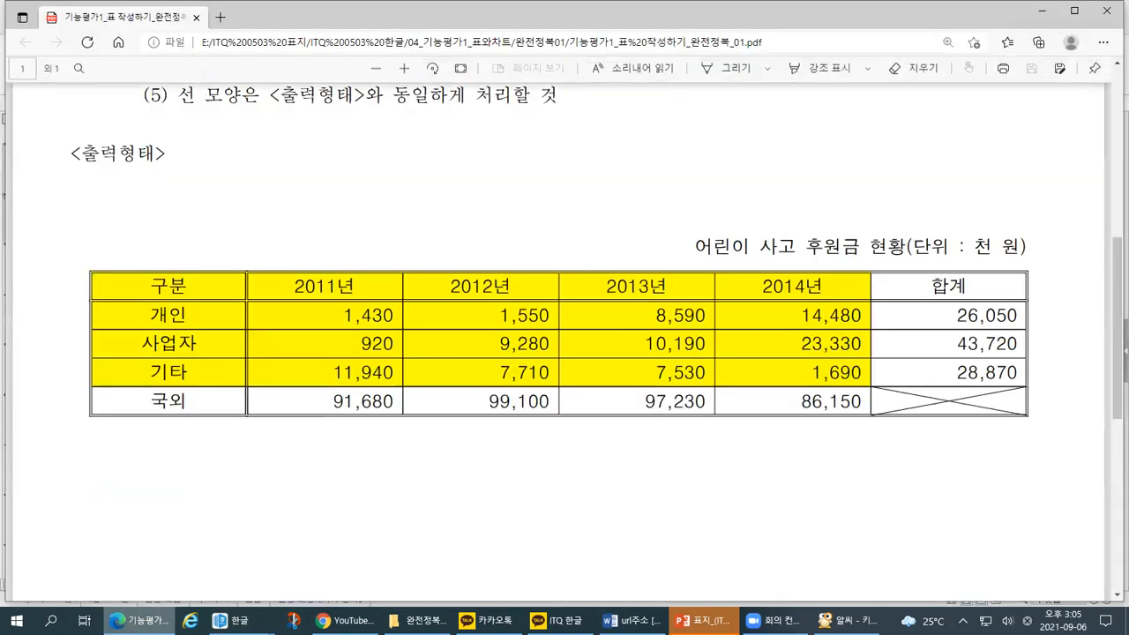
Step: Switch to File Explorer, open the PDF 기능평가1_표 작성하기_완전정복_02 from the 완전정복02 folder, and fit it to the window width
{"action": "left_click", "coordinate": [419, 620]}
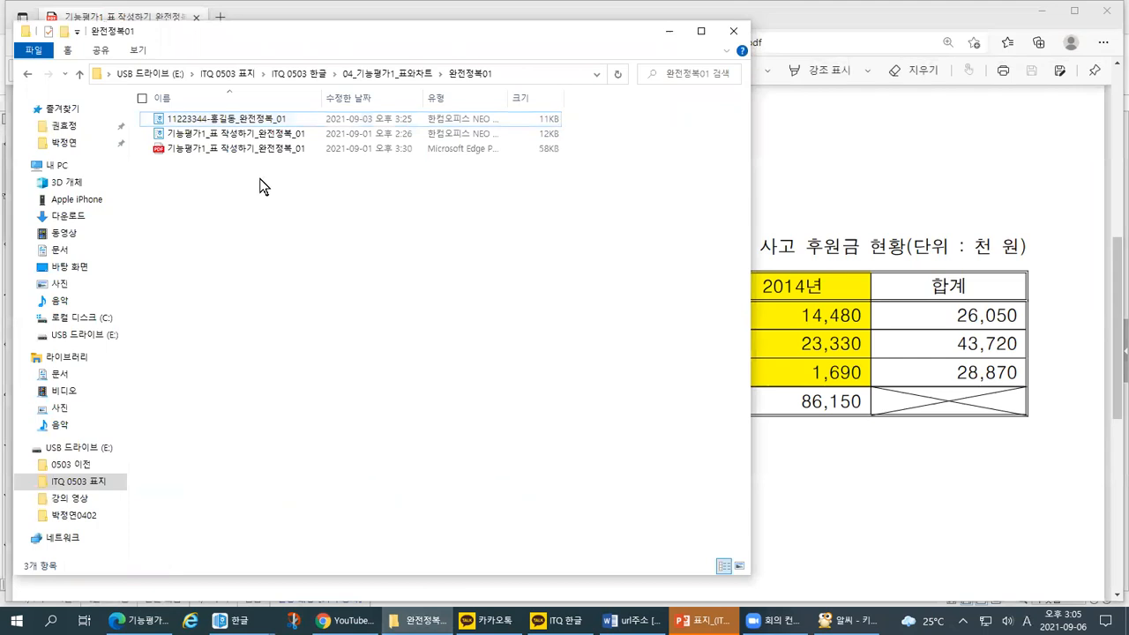
{"action": "left_click", "coordinate": [388, 78]}
{"action": "left_click", "coordinate": [205, 138]}
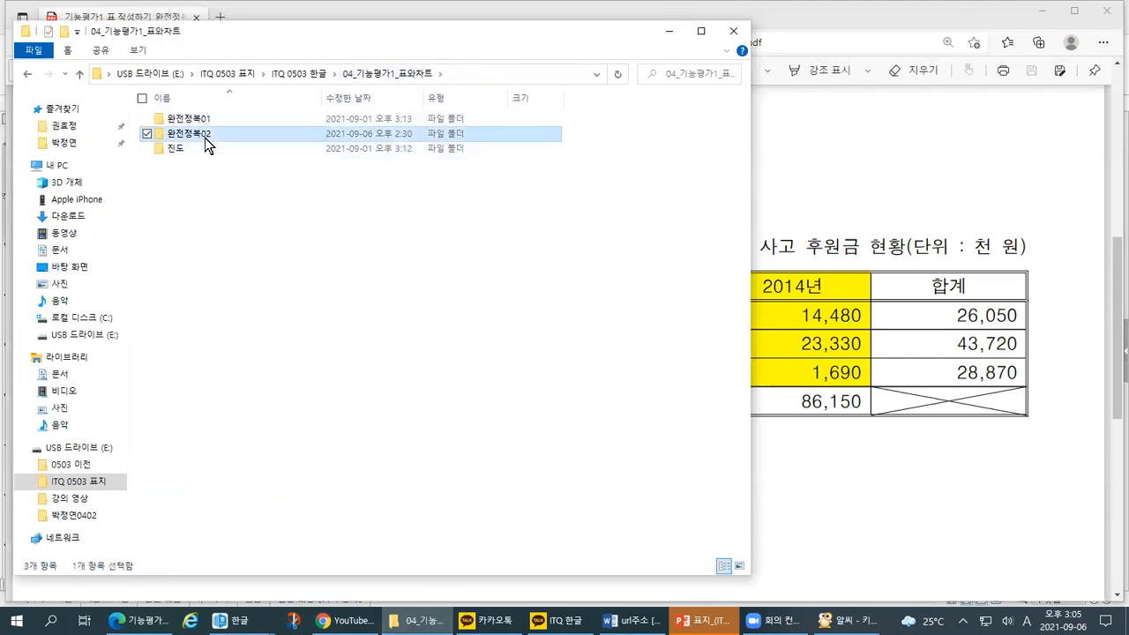
{"action": "double_click", "coordinate": [205, 137]}
{"action": "left_click", "coordinate": [180, 131]}
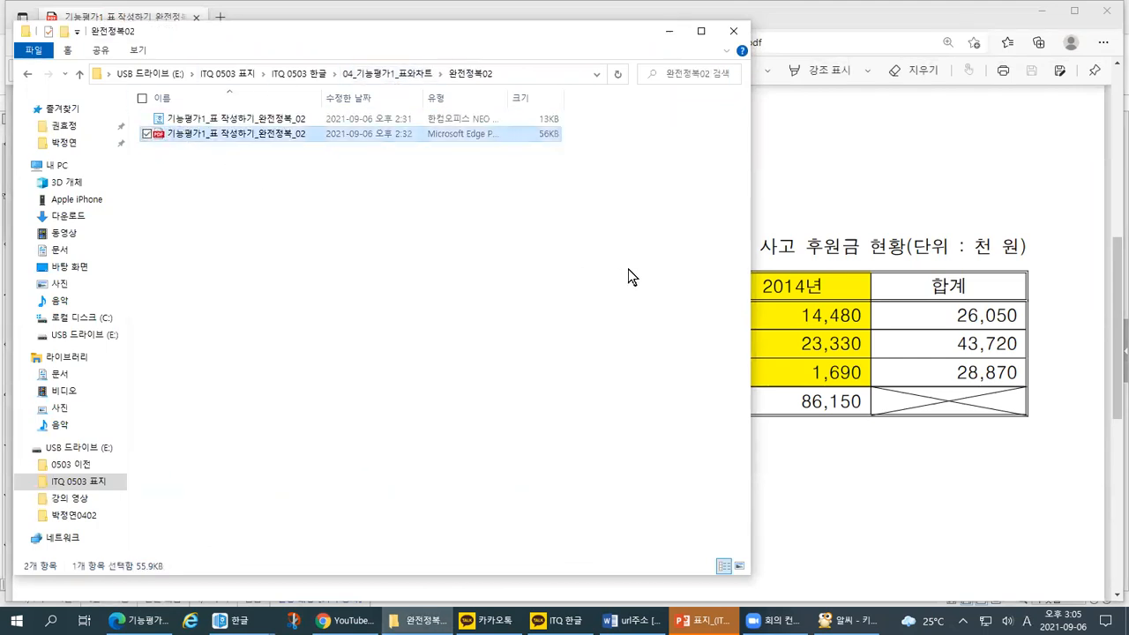
{"action": "key", "text": "Return"}
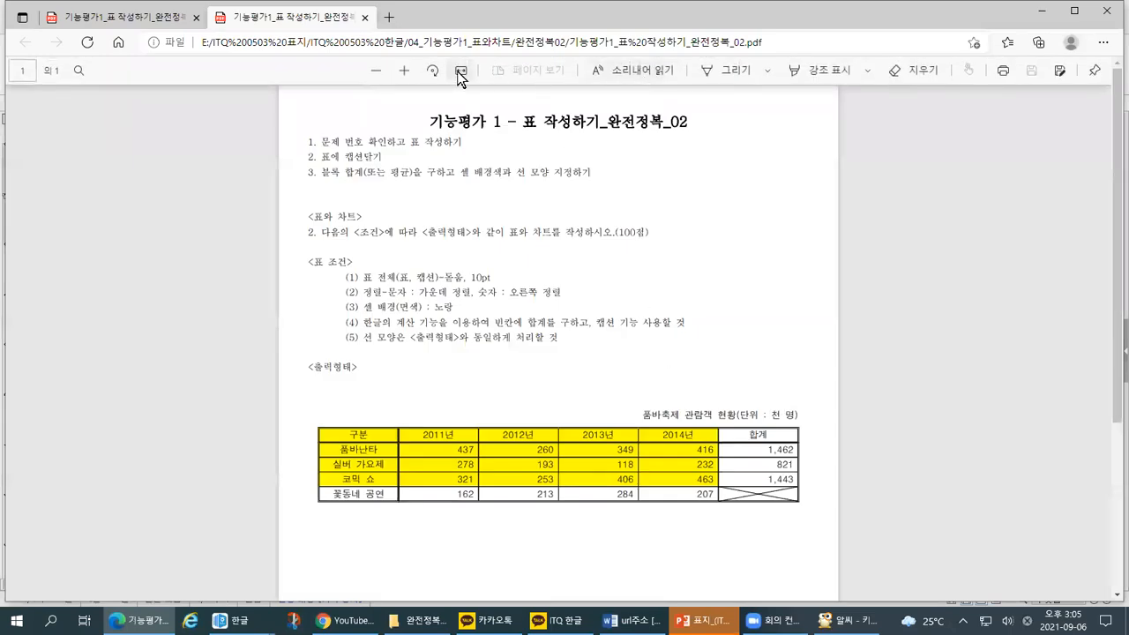
{"action": "left_click", "coordinate": [459, 72]}
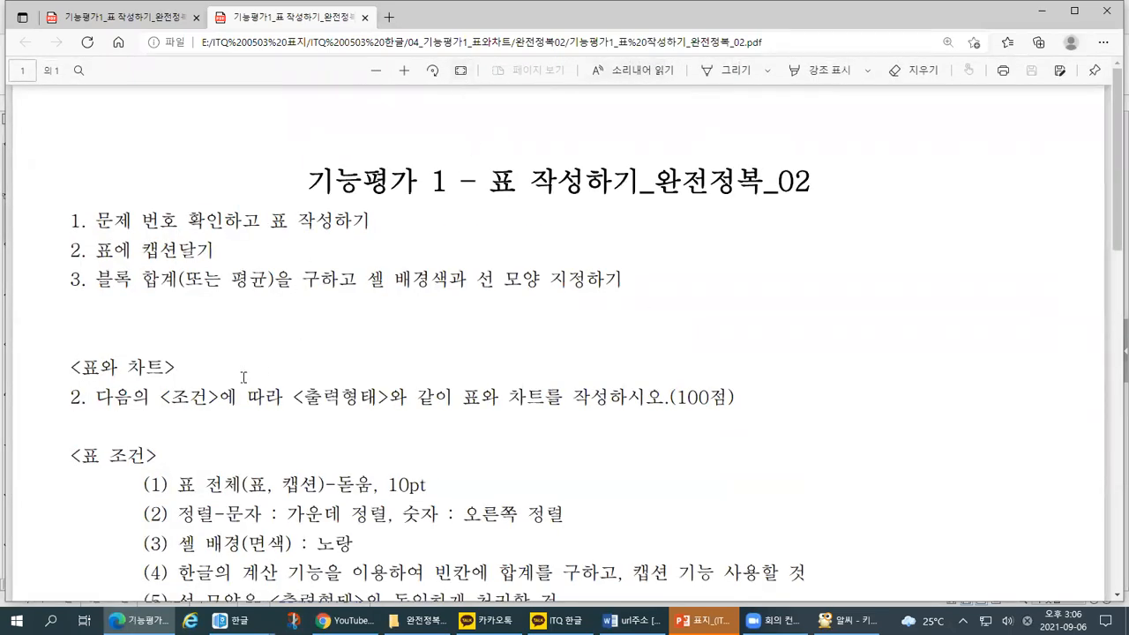
Step: Examine the <출력형태> table row by row, from the 구분 header row down to the 꽃동네 공연 row
{"action": "scroll", "coordinate": [231, 378], "scroll_direction": "down", "scroll_amount": 5}
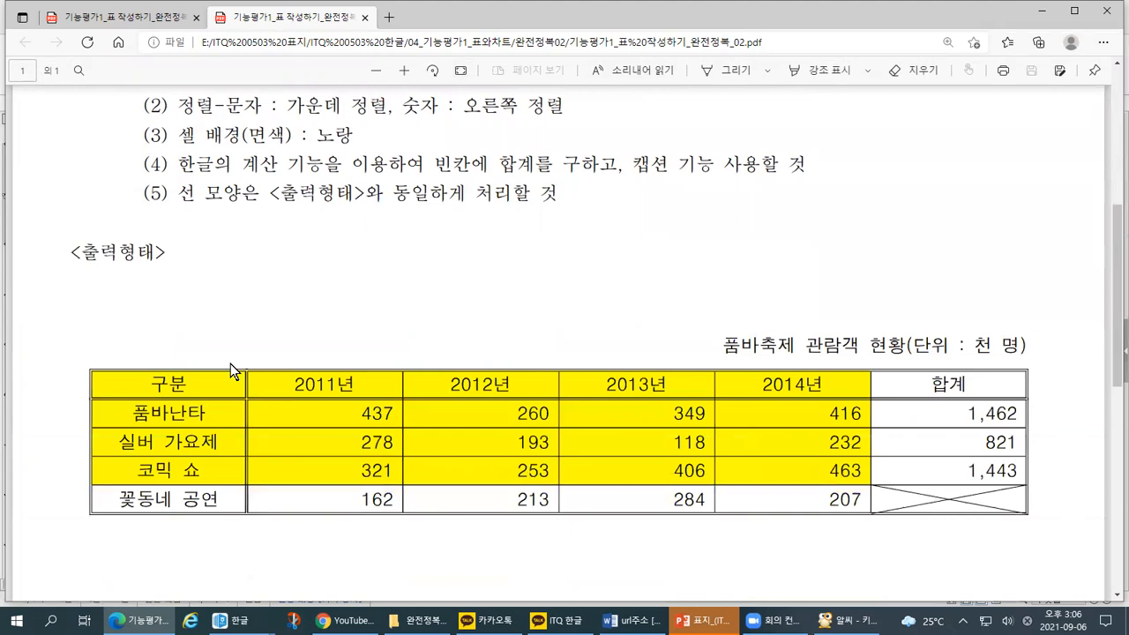
{"action": "scroll", "coordinate": [230, 363], "scroll_direction": "down", "scroll_amount": 1}
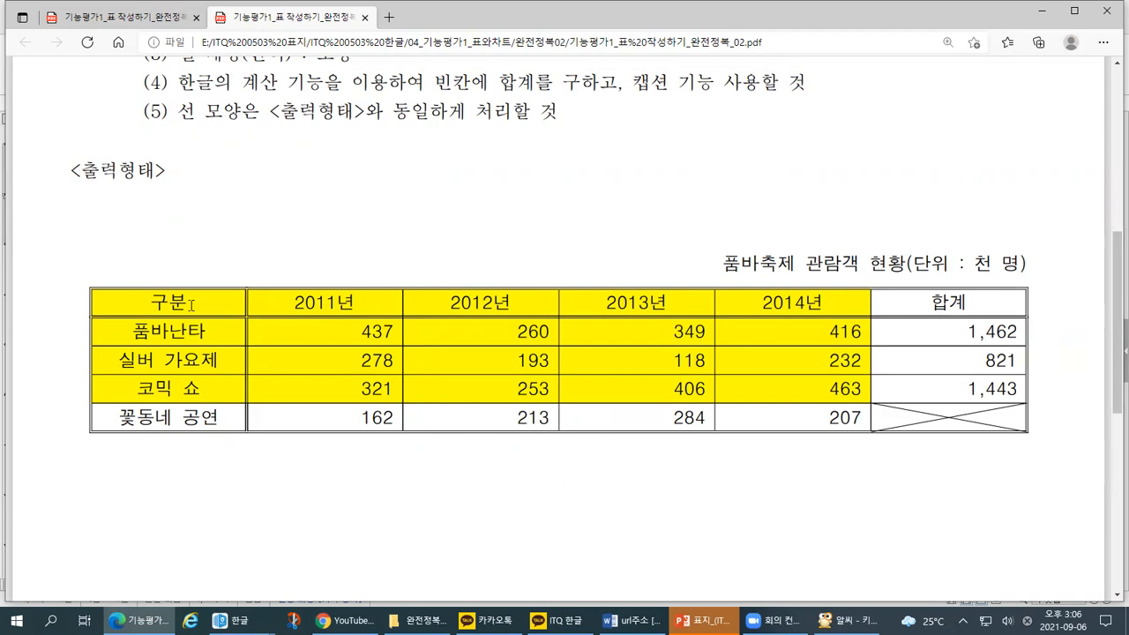
{"action": "left_click_drag", "start_coordinate": [190, 305], "coordinate": [969, 304]}
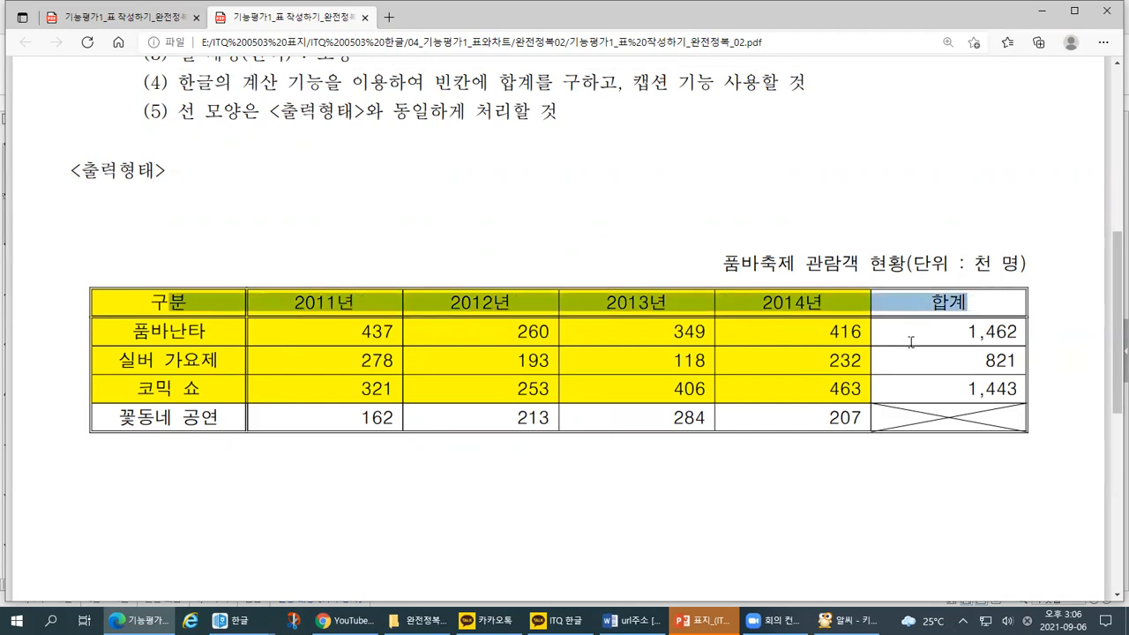
{"action": "left_click", "coordinate": [982, 331]}
{"action": "left_click_drag", "start_coordinate": [208, 353], "coordinate": [187, 353]}
{"action": "left_click", "coordinate": [145, 361]}
{"action": "triple_click", "coordinate": [952, 356]}
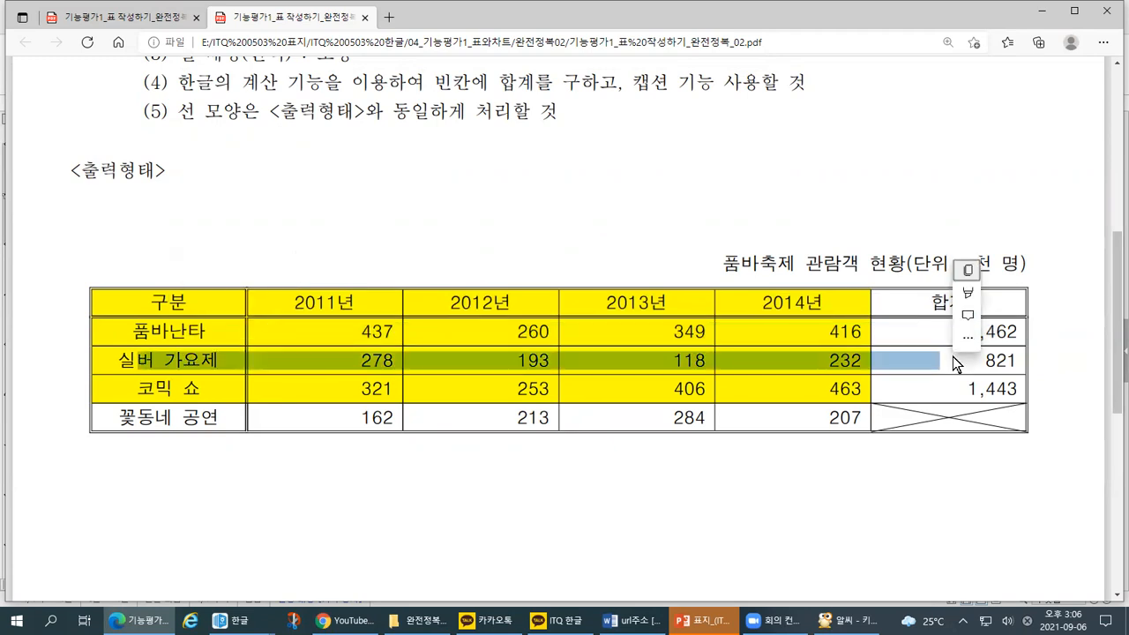
{"action": "left_click", "coordinate": [180, 386]}
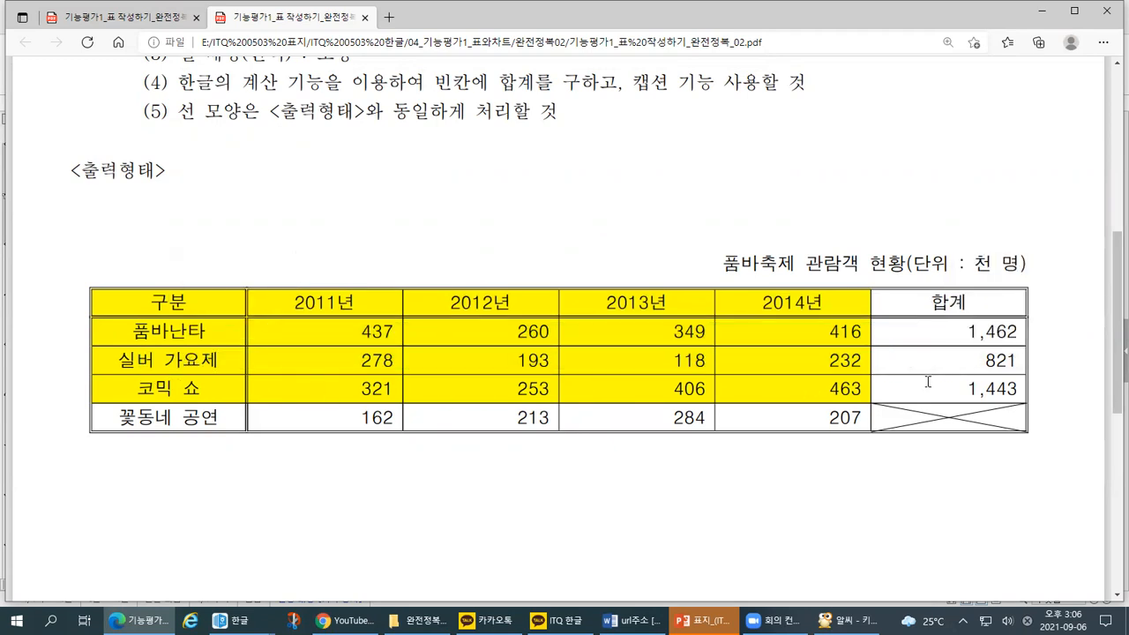
{"action": "triple_click", "coordinate": [927, 381]}
{"action": "left_click", "coordinate": [145, 426]}
{"action": "left_click_drag", "start_coordinate": [137, 417], "coordinate": [896, 421]}
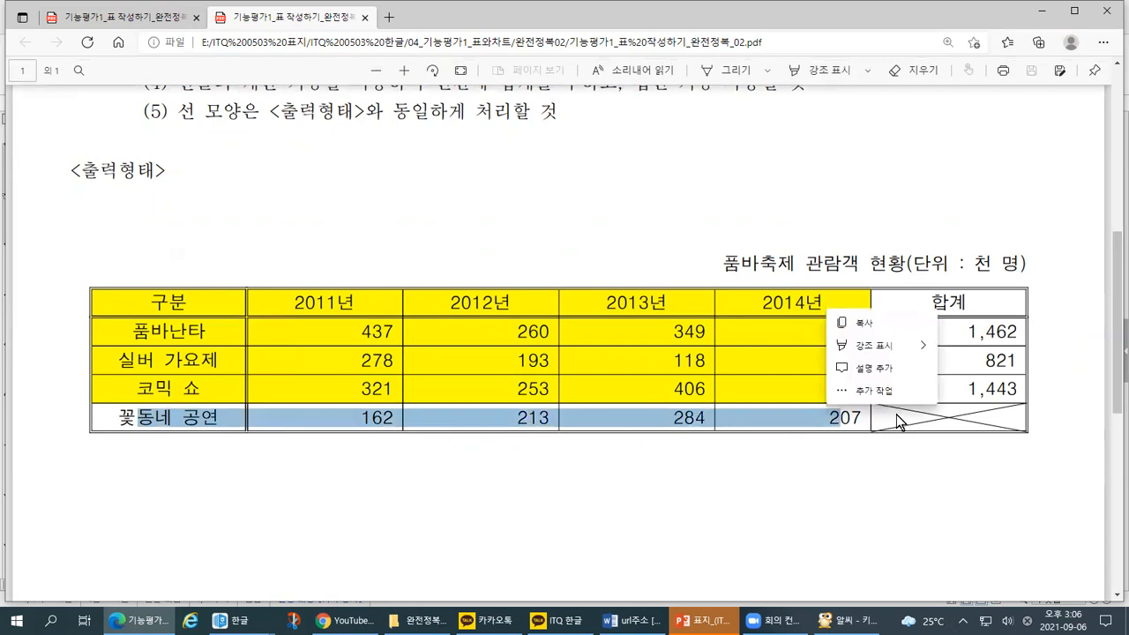
Step: Examine the 완전정복_02 <출력형태> table column by column, from the 구분 labels across the year columns
{"action": "left_click", "coordinate": [203, 307]}
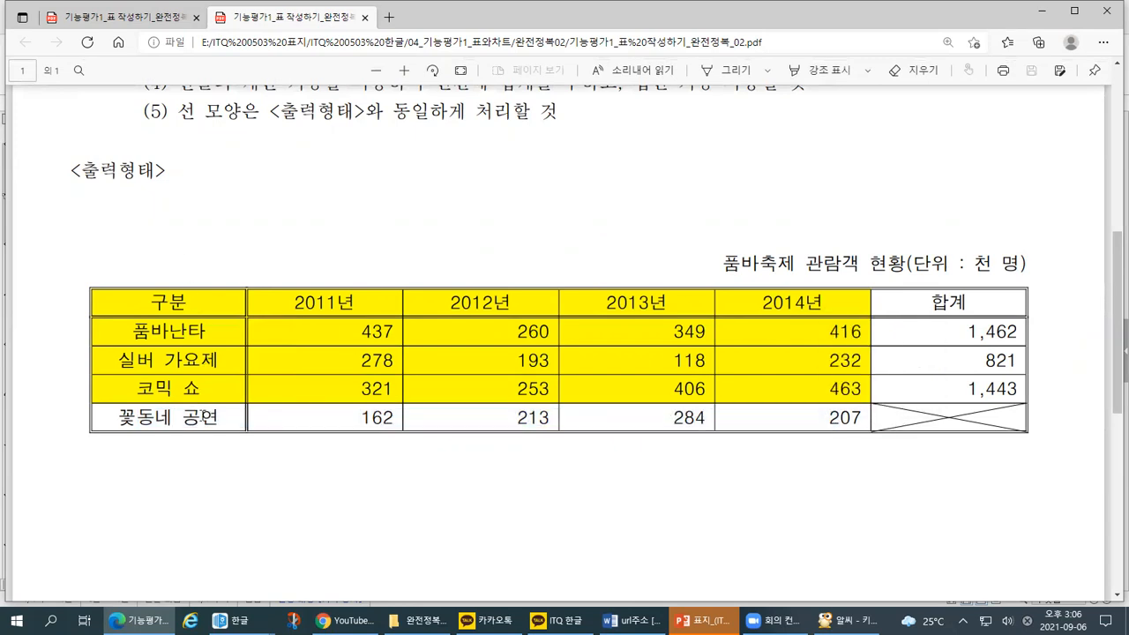
{"action": "left_click_drag", "start_coordinate": [190, 302], "coordinate": [192, 416]}
{"action": "right_click", "coordinate": [192, 414]}
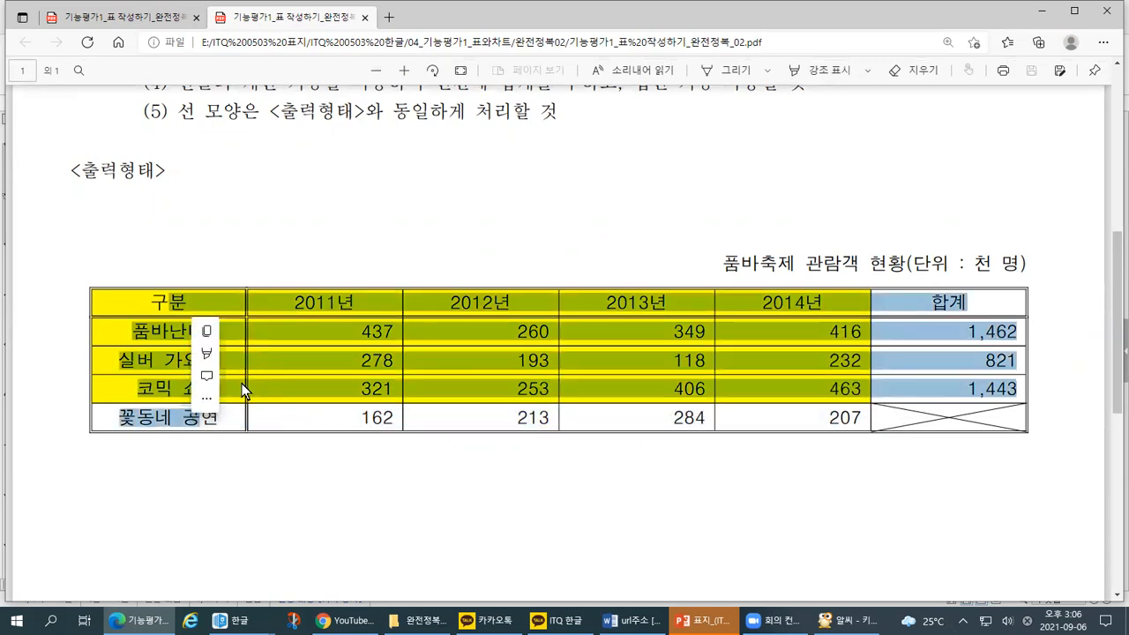
{"action": "left_click", "coordinate": [393, 303]}
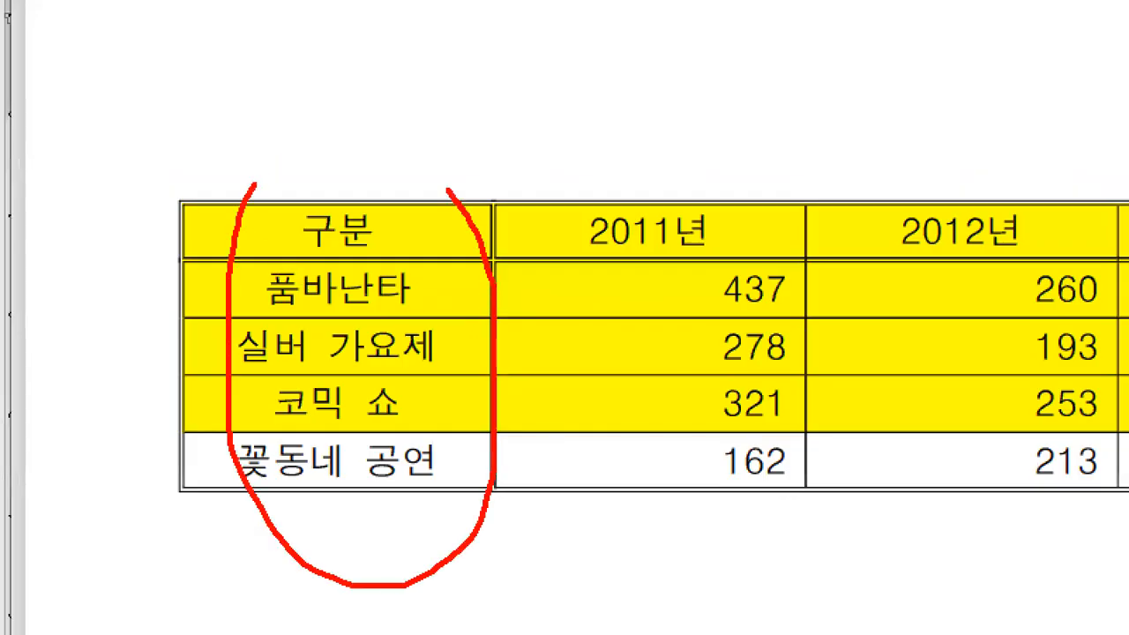
{"action": "left_click_drag", "start_coordinate": [255, 184], "coordinate": [448, 191]}
{"action": "mouse_move", "coordinate": [637, 139]}
{"action": "left_mouse_down"}
{"action": "mouse_move", "coordinate": [543, 265]}
{"action": "mouse_move", "coordinate": [779, 516]}
{"action": "mouse_move", "coordinate": [617, 146]}
{"action": "left_mouse_up"}
{"action": "mouse_move", "coordinate": [1053, 114]}
{"action": "left_mouse_down"}
{"action": "mouse_move", "coordinate": [1040, 568]}
{"action": "mouse_move", "coordinate": [1023, 114]}
{"action": "left_mouse_up"}
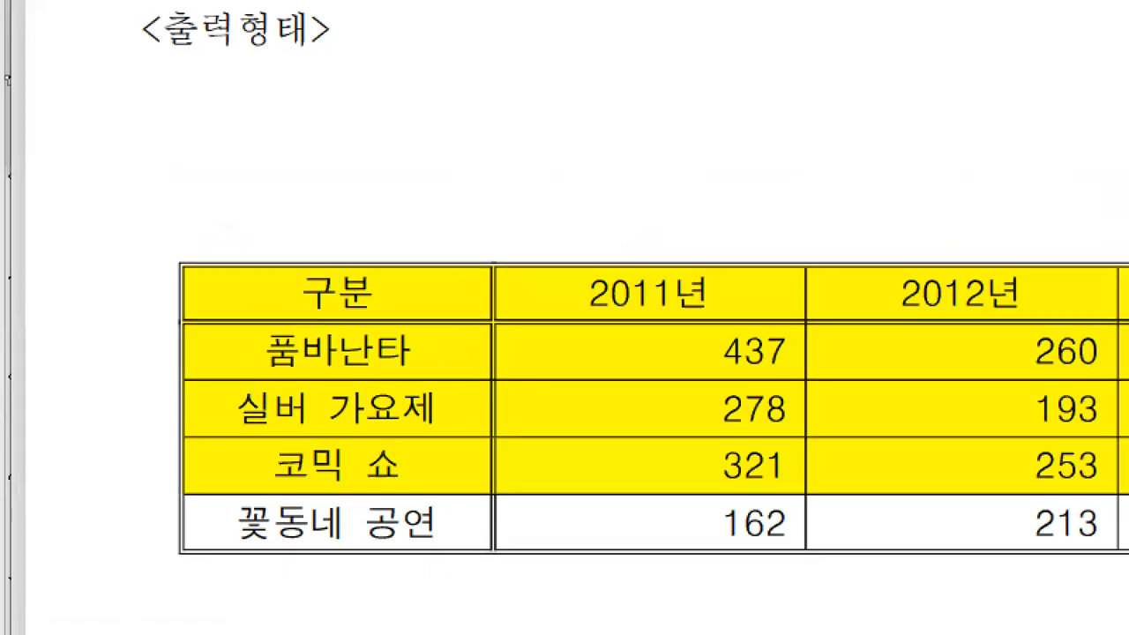
{"action": "left_click_drag", "start_coordinate": [72, 297], "coordinate": [127, 298]}
{"action": "left_click_drag", "start_coordinate": [63, 335], "coordinate": [121, 334]}
{"action": "left_click_drag", "start_coordinate": [132, 439], "coordinate": [222, 437]}
{"action": "left_click_drag", "start_coordinate": [127, 489], "coordinate": [215, 491]}
{"action": "left_click_drag", "start_coordinate": [121, 557], "coordinate": [253, 554]}
{"action": "key", "text": "Escape"}
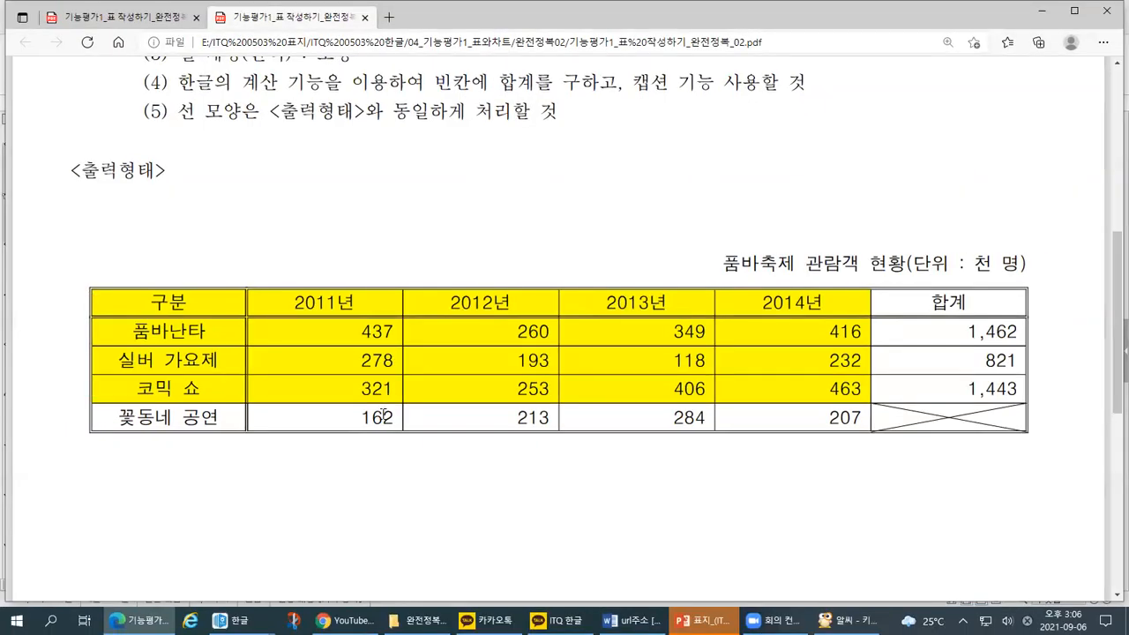
Step: Switch to the finished 완전정복_01 Hangul document, then to its exercise PDF in Edge, and examine the thousands separators in the 2011년 column
{"action": "left_click", "coordinate": [245, 619]}
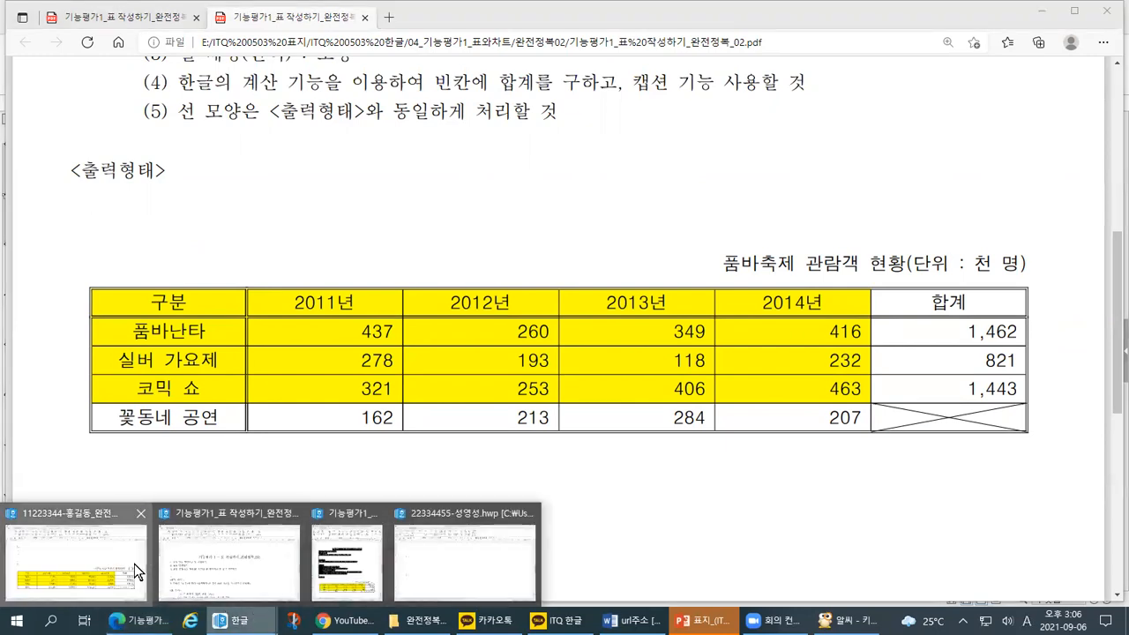
{"action": "left_click", "coordinate": [134, 563]}
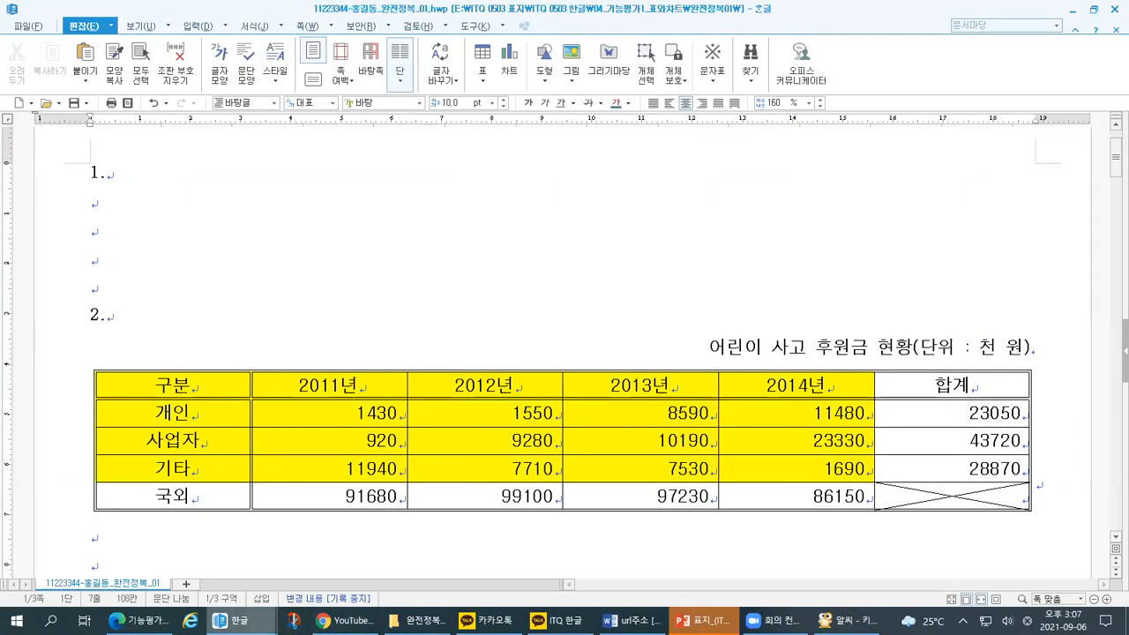
{"action": "left_click", "coordinate": [137, 620]}
{"action": "left_click", "coordinate": [104, 21]}
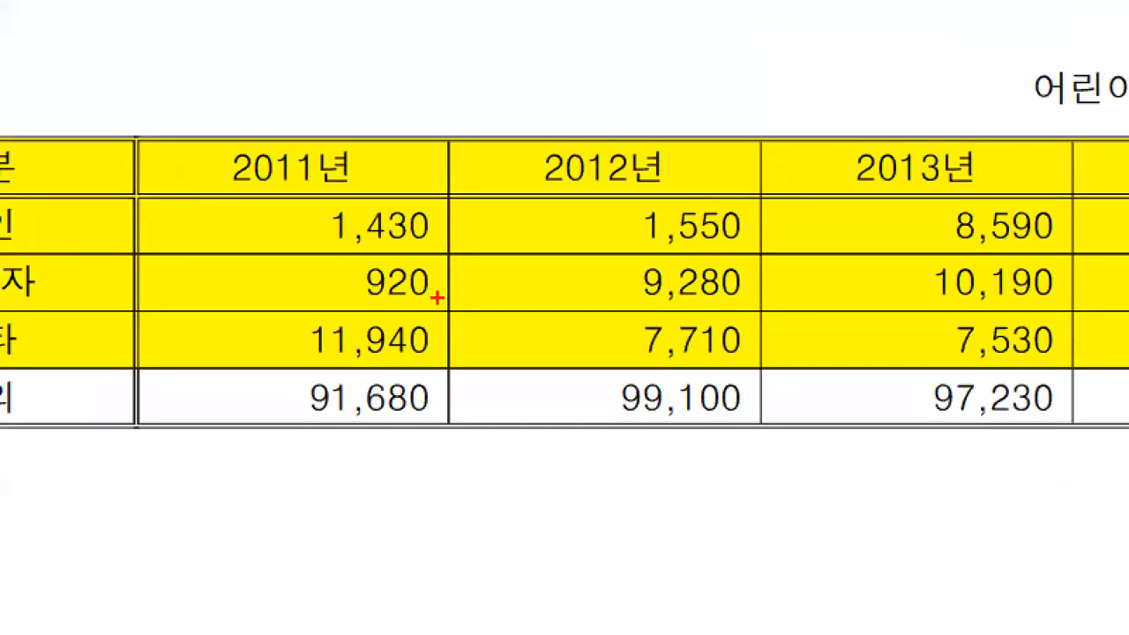
{"action": "mouse_move", "coordinate": [363, 328]}
{"action": "left_mouse_down"}
{"action": "mouse_move", "coordinate": [346, 328]}
{"action": "mouse_move", "coordinate": [361, 317]}
{"action": "left_mouse_up"}
{"action": "left_click_drag", "start_coordinate": [365, 250], "coordinate": [363, 233]}
{"action": "mouse_move", "coordinate": [360, 356]}
{"action": "left_mouse_down"}
{"action": "mouse_move", "coordinate": [357, 365]}
{"action": "mouse_move", "coordinate": [353, 334]}
{"action": "mouse_move", "coordinate": [360, 434]}
{"action": "left_mouse_up"}
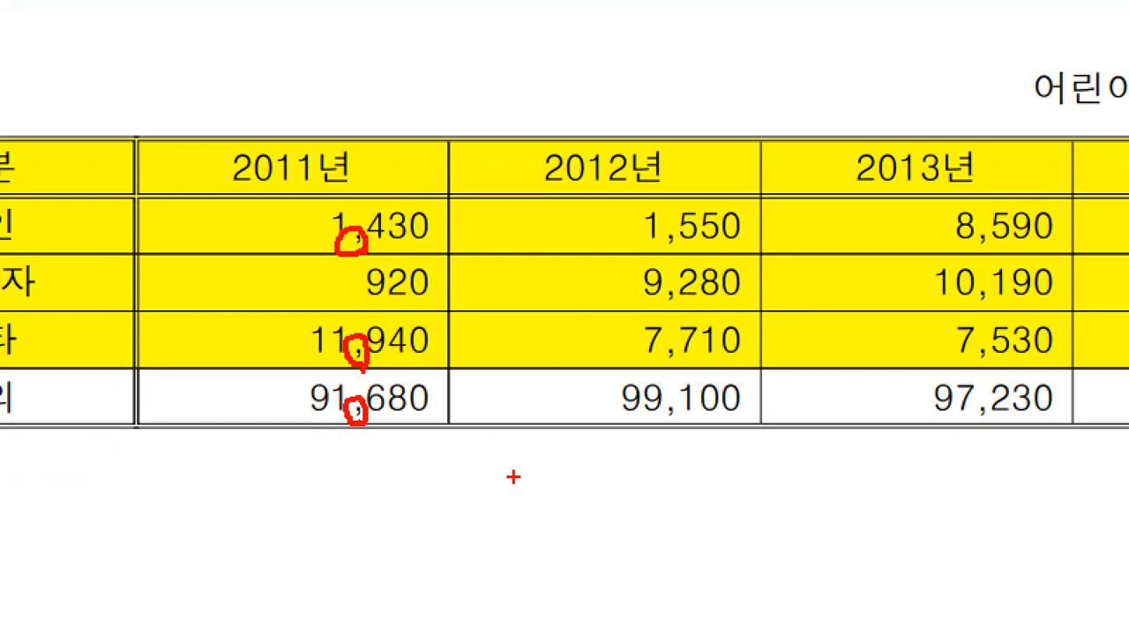
{"action": "key", "text": "Escape"}
Step: Switch to the keyboard image 키보드.png in 알씨 and examine where the comma key is
{"action": "key", "text": "alt+Tab"}
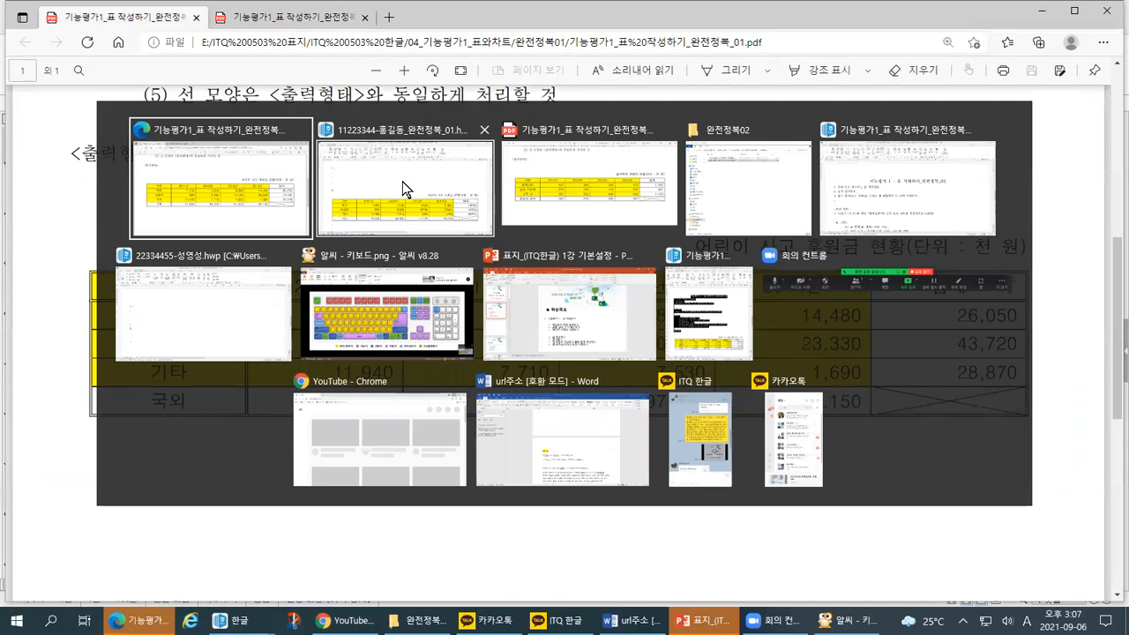
{"action": "left_click", "coordinate": [412, 293]}
{"action": "key", "text": "ctrl+1"}
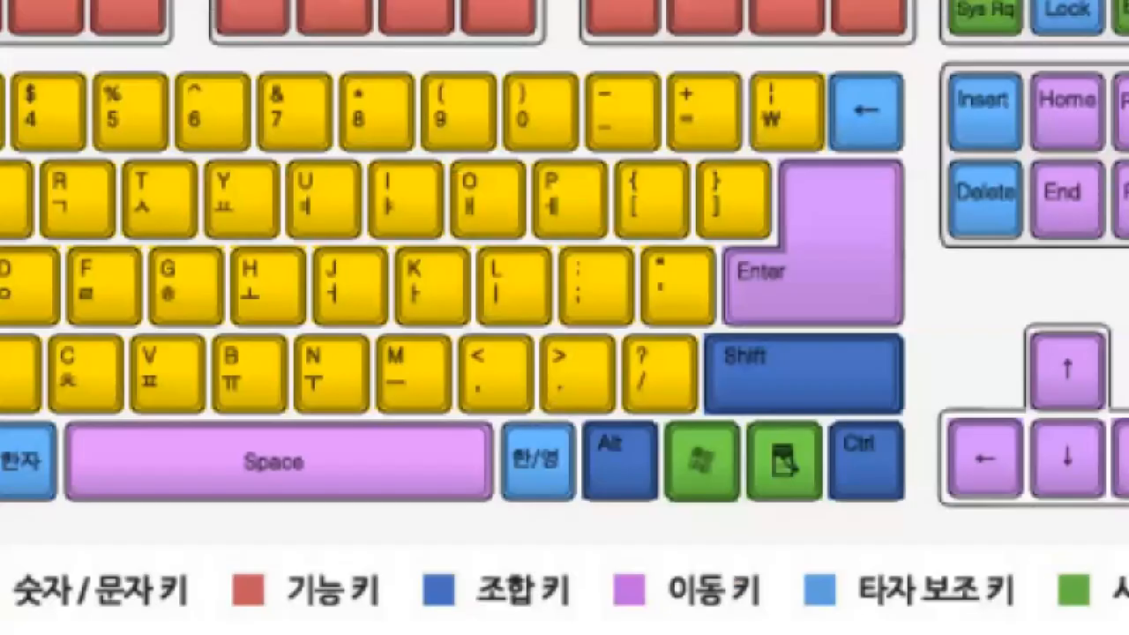
{"action": "left_click", "coordinate": [491, 428]}
{"action": "left_click_drag", "start_coordinate": [465, 412], "coordinate": [549, 415]}
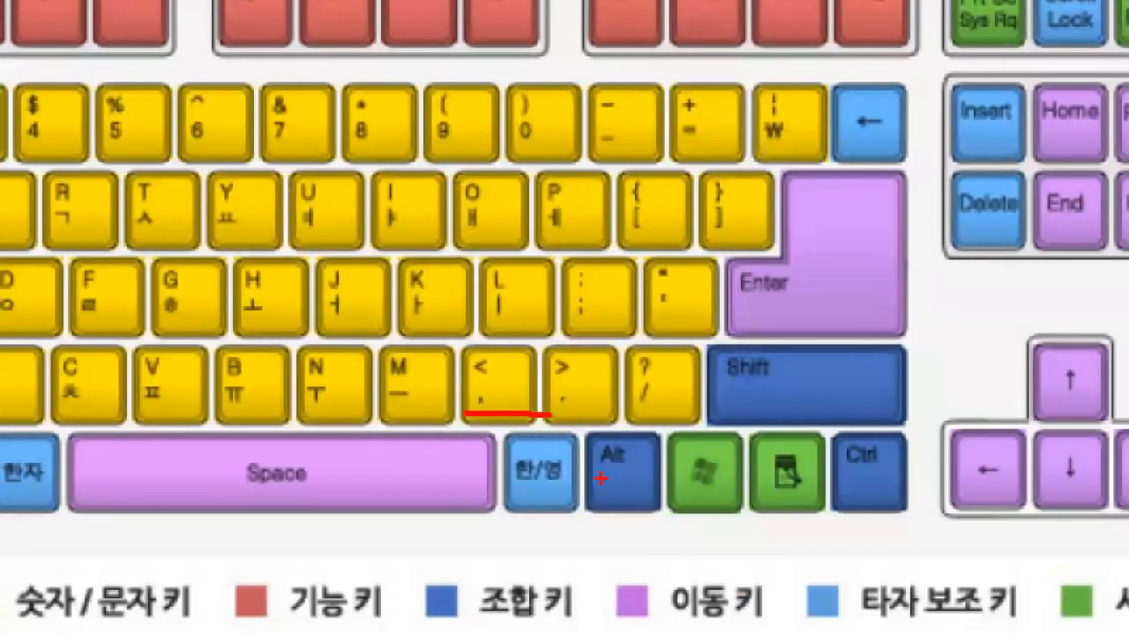
{"action": "key", "text": "Escape"}
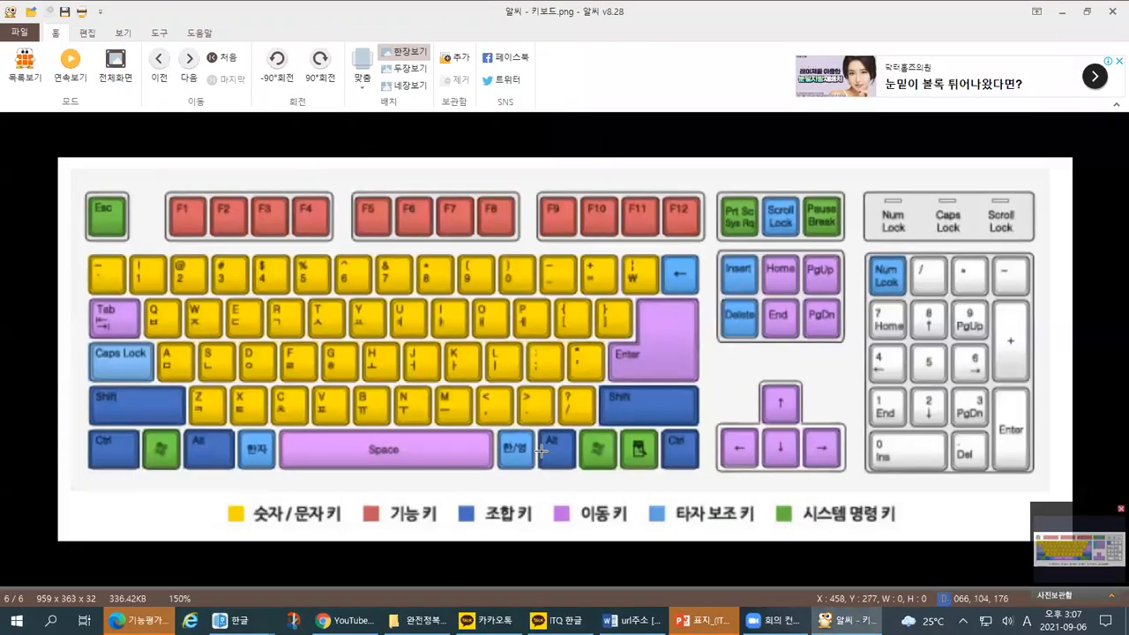
Step: Switch to the 완전정복_01 Hangul document and add thousands separators (자릿점 넣기) to the table cells from 개인/2011년 through 국외/합계
{"action": "key", "text": "alt+Tab"}
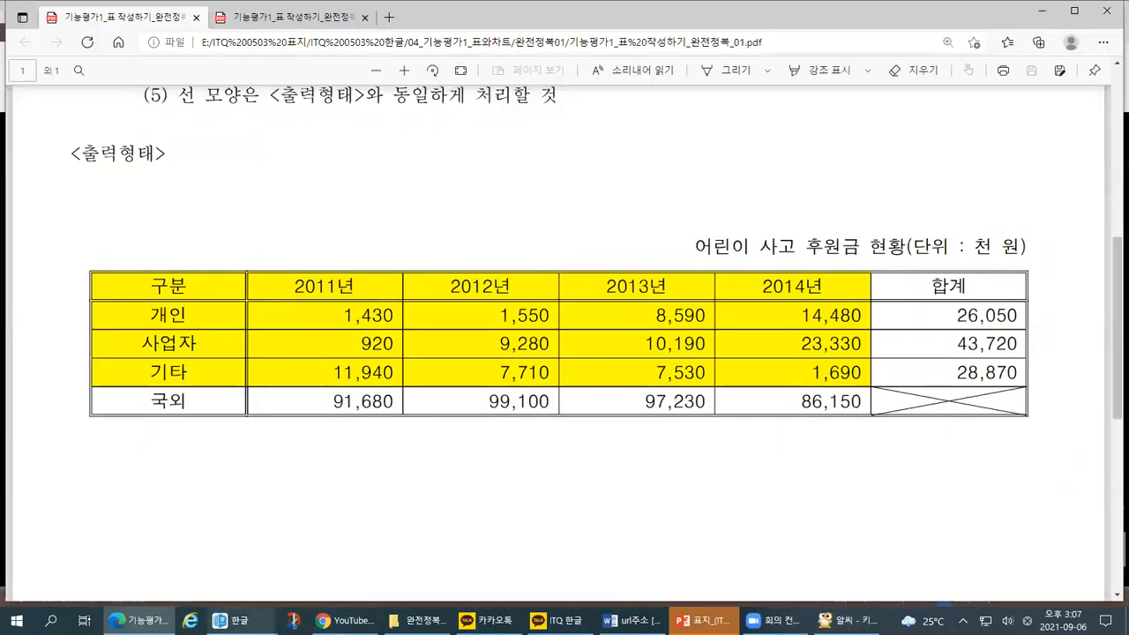
{"action": "mouse_move", "coordinate": [228, 620]}
{"action": "left_click", "coordinate": [106, 566]}
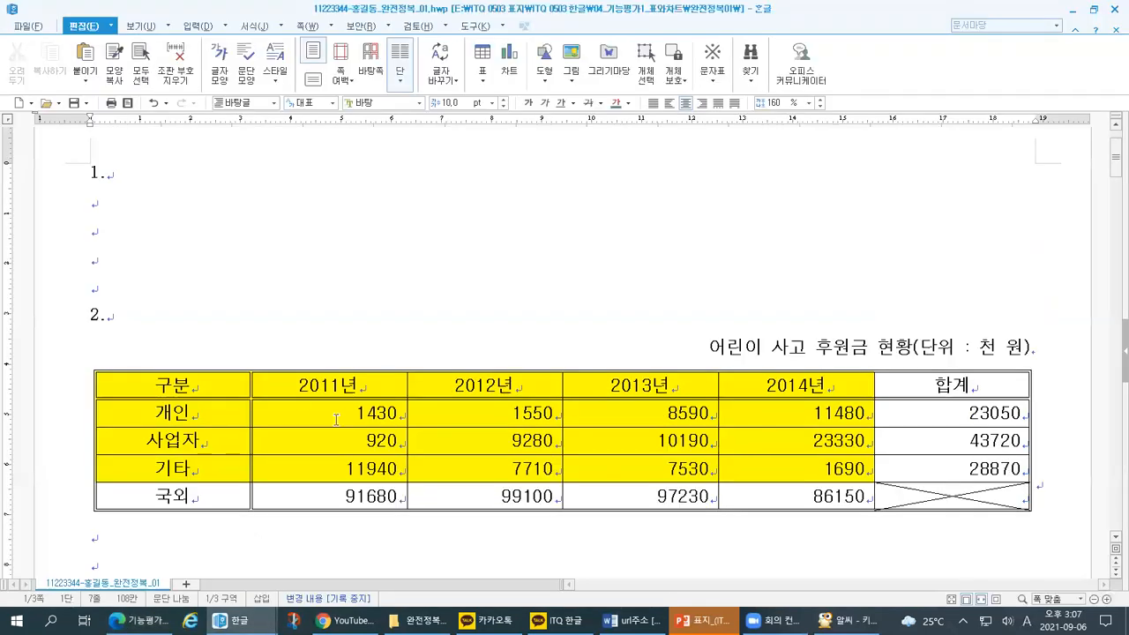
{"action": "left_click_drag", "start_coordinate": [304, 413], "coordinate": [946, 497]}
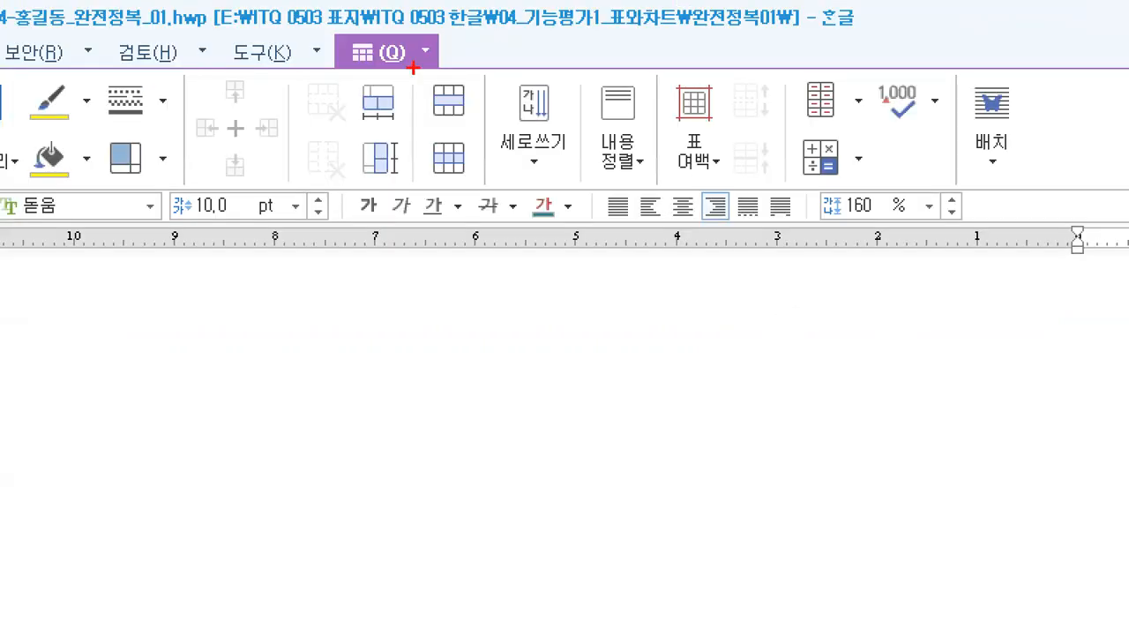
{"action": "mouse_move", "coordinate": [401, 72]}
{"action": "left_mouse_down"}
{"action": "mouse_move", "coordinate": [308, 75]}
{"action": "mouse_move", "coordinate": [428, 25]}
{"action": "mouse_move", "coordinate": [392, 73]}
{"action": "left_mouse_up"}
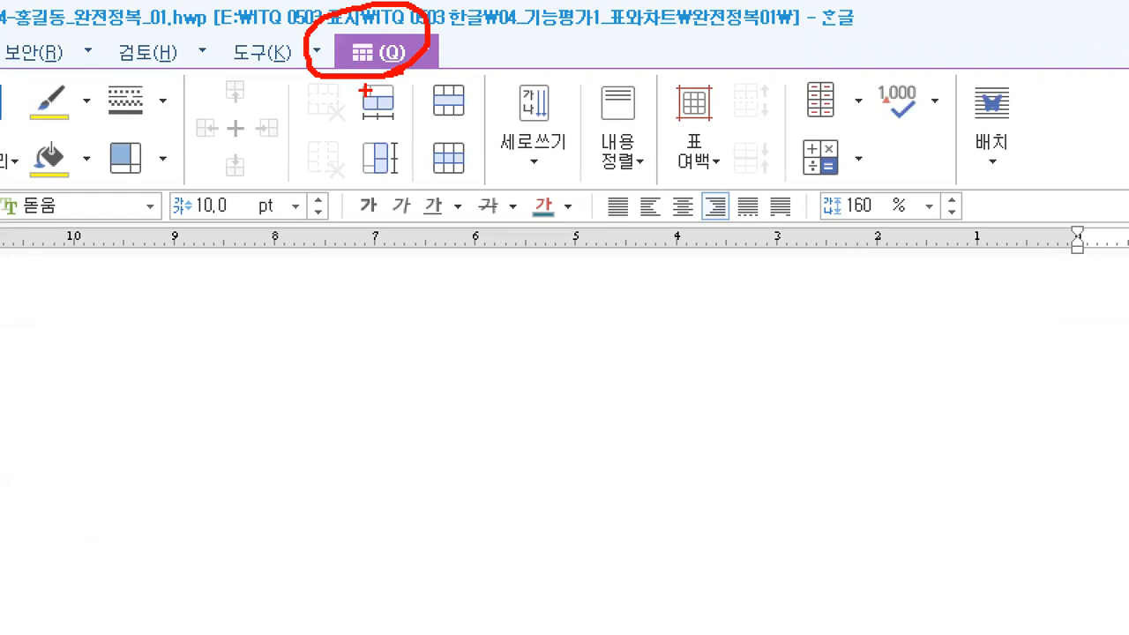
{"action": "mouse_move", "coordinate": [971, 117]}
{"action": "left_mouse_down"}
{"action": "mouse_move", "coordinate": [910, 139]}
{"action": "mouse_move", "coordinate": [858, 53]}
{"action": "mouse_move", "coordinate": [935, 55]}
{"action": "mouse_move", "coordinate": [946, 119]}
{"action": "mouse_move", "coordinate": [888, 174]}
{"action": "left_mouse_up"}
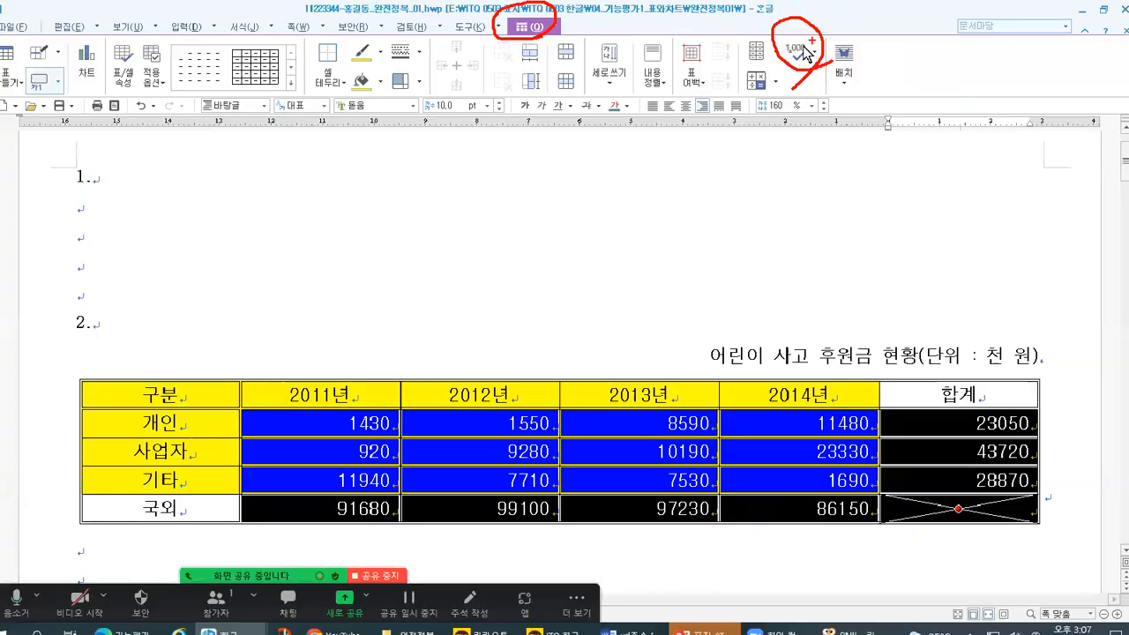
{"action": "left_click", "coordinate": [934, 100]}
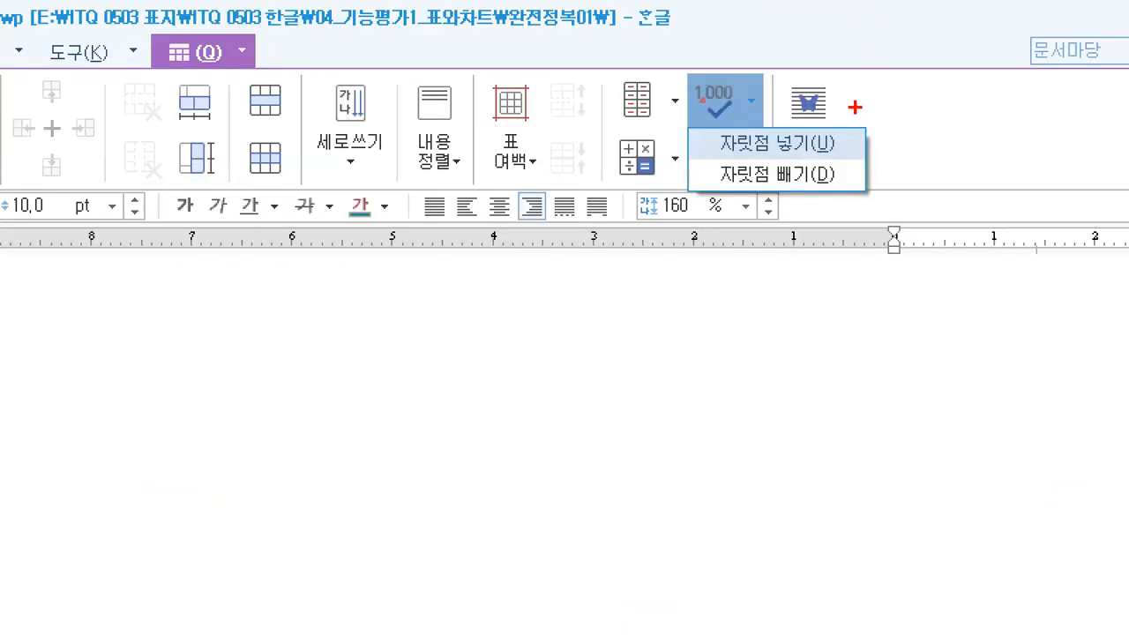
{"action": "mouse_move", "coordinate": [843, 129]}
{"action": "left_mouse_down"}
{"action": "mouse_move", "coordinate": [847, 145]}
{"action": "mouse_move", "coordinate": [866, 112]}
{"action": "left_mouse_up"}
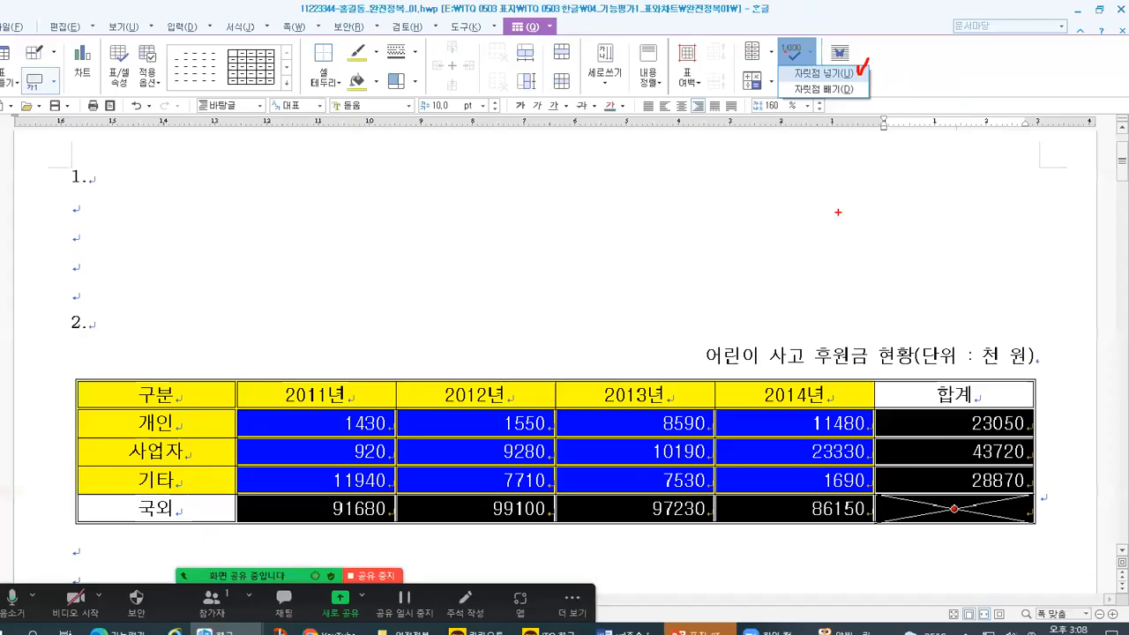
{"action": "left_click", "coordinate": [420, 475]}
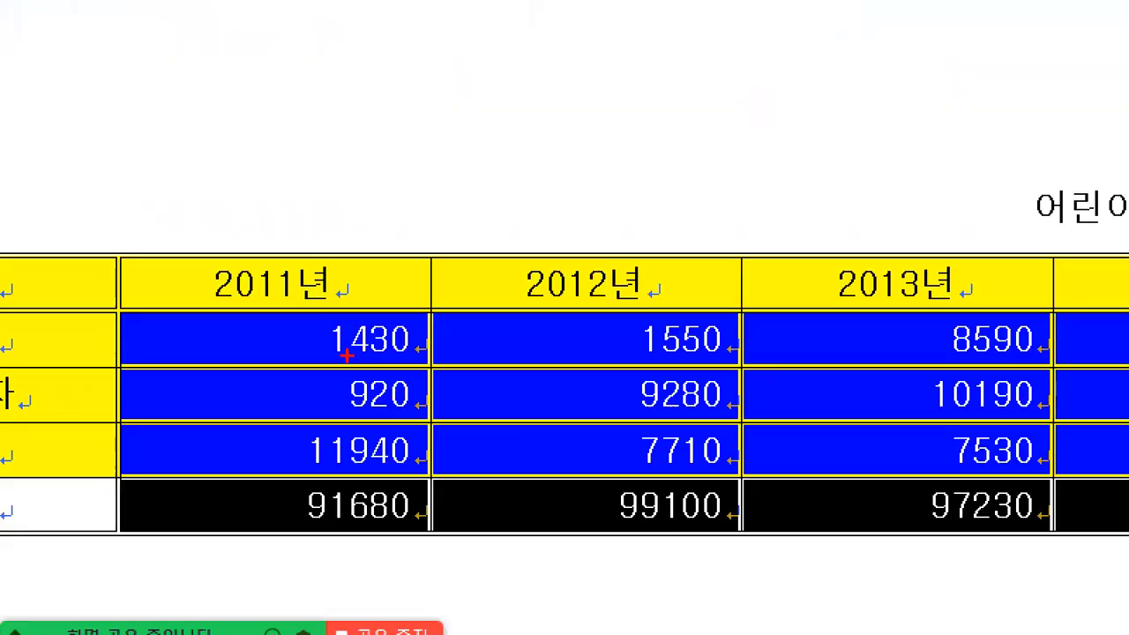
{"action": "left_click_drag", "start_coordinate": [347, 355], "coordinate": [346, 367]}
{"action": "left_click_drag", "start_coordinate": [348, 508], "coordinate": [348, 522]}
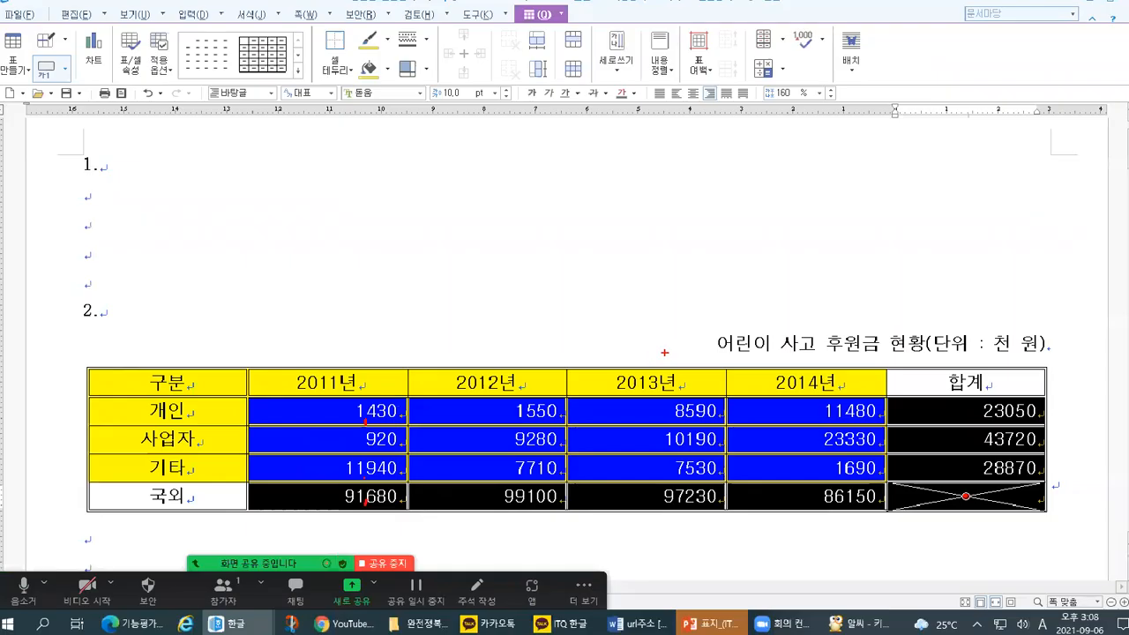
{"action": "left_click", "coordinate": [812, 42]}
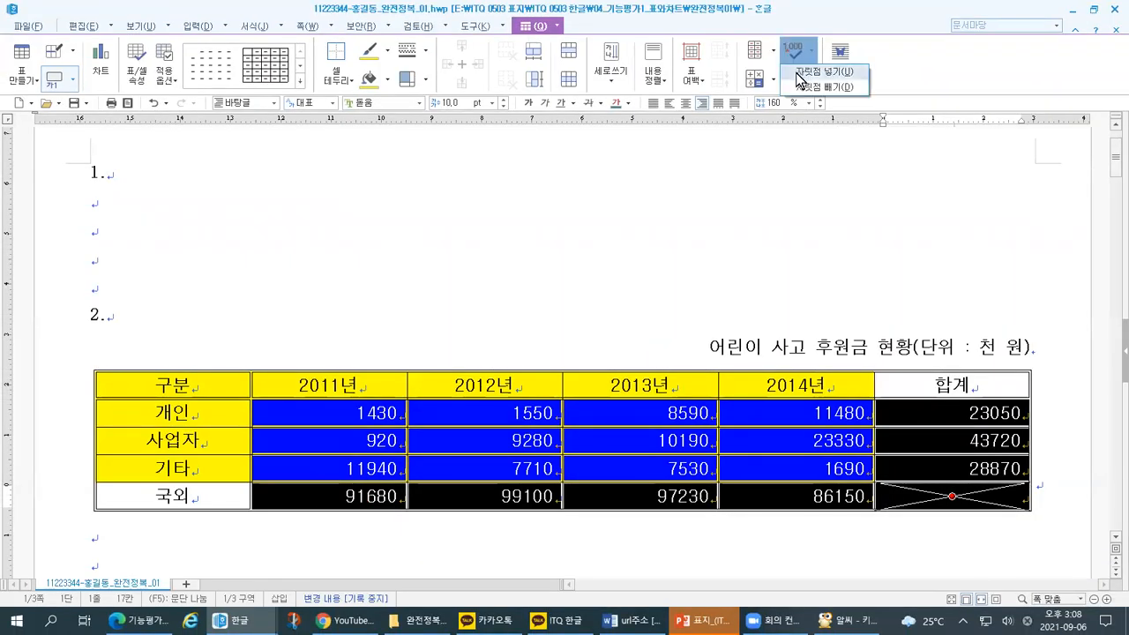
{"action": "left_click", "coordinate": [800, 71]}
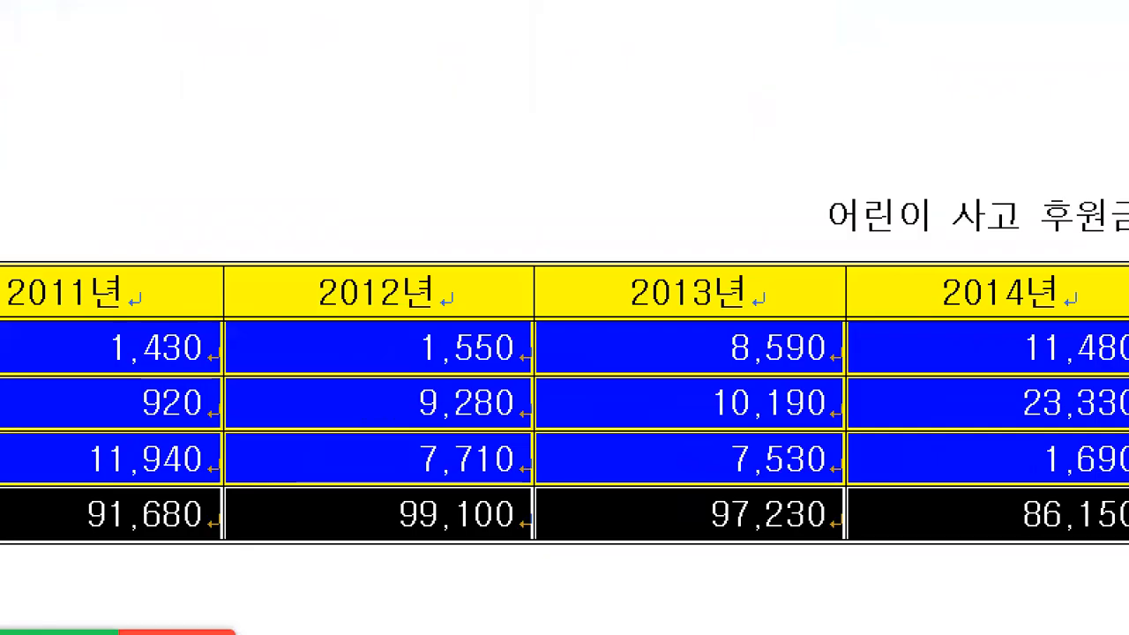
Step: Check the thousands separators across the year columns and the 합계 column of the 어린이 사고 후원금 현황 table
{"action": "left_click_drag", "start_coordinate": [122, 379], "coordinate": [146, 363]}
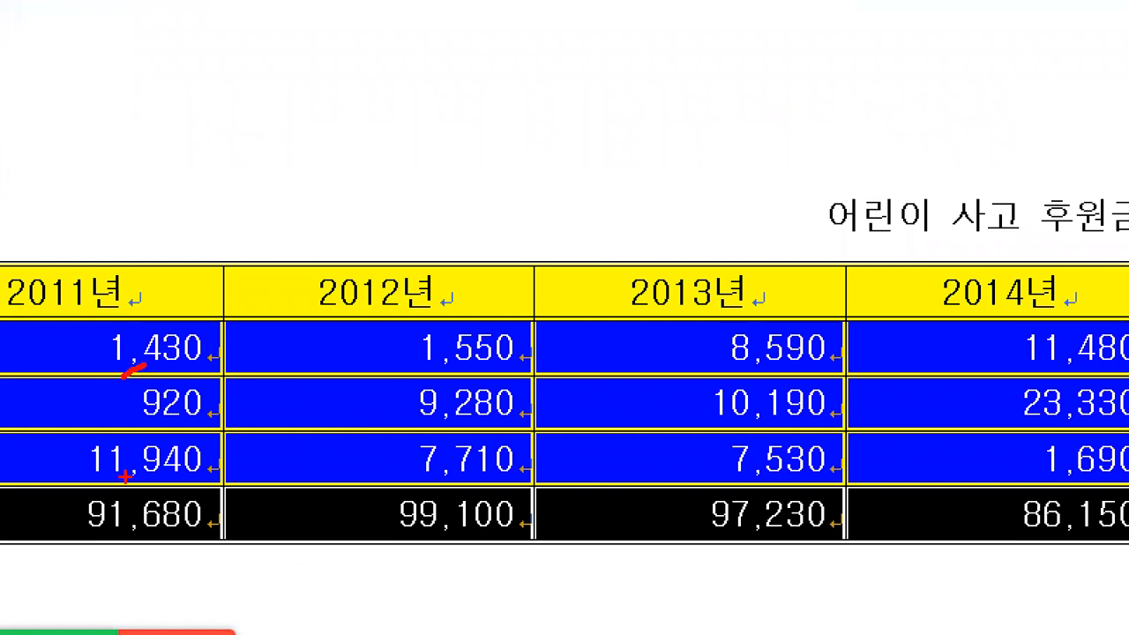
{"action": "left_click_drag", "start_coordinate": [129, 494], "coordinate": [142, 482]}
{"action": "left_click_drag", "start_coordinate": [128, 551], "coordinate": [136, 532]}
{"action": "left_click_drag", "start_coordinate": [444, 385], "coordinate": [455, 372]}
{"action": "left_click_drag", "start_coordinate": [432, 441], "coordinate": [445, 428]}
{"action": "left_click_drag", "start_coordinate": [439, 496], "coordinate": [452, 483]}
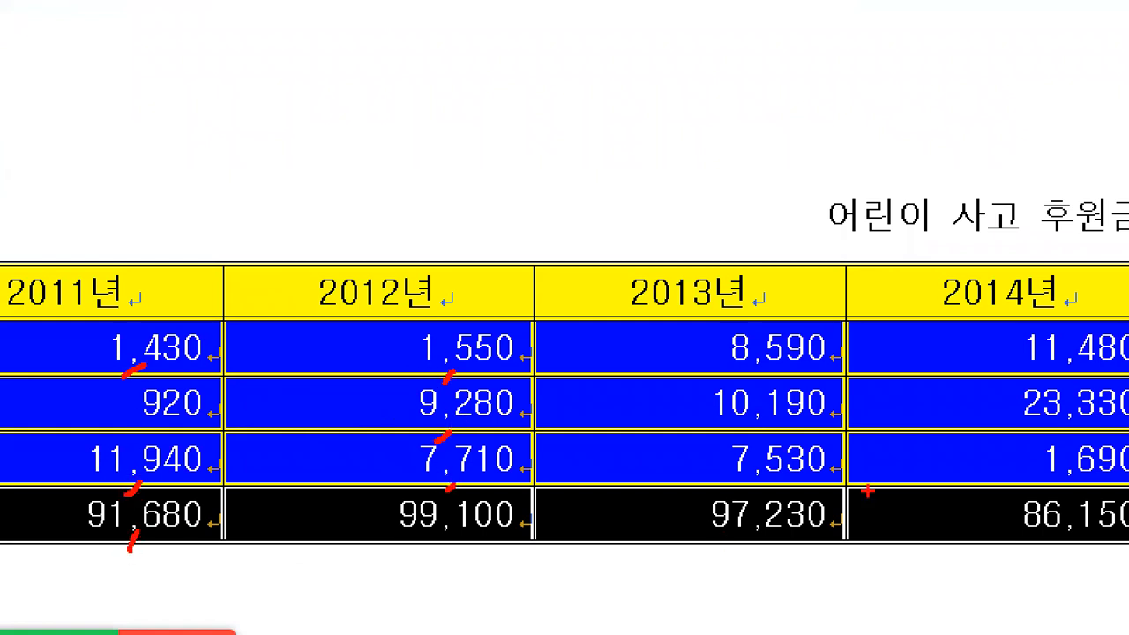
{"action": "left_click_drag", "start_coordinate": [1118, 436], "coordinate": [1128, 421]}
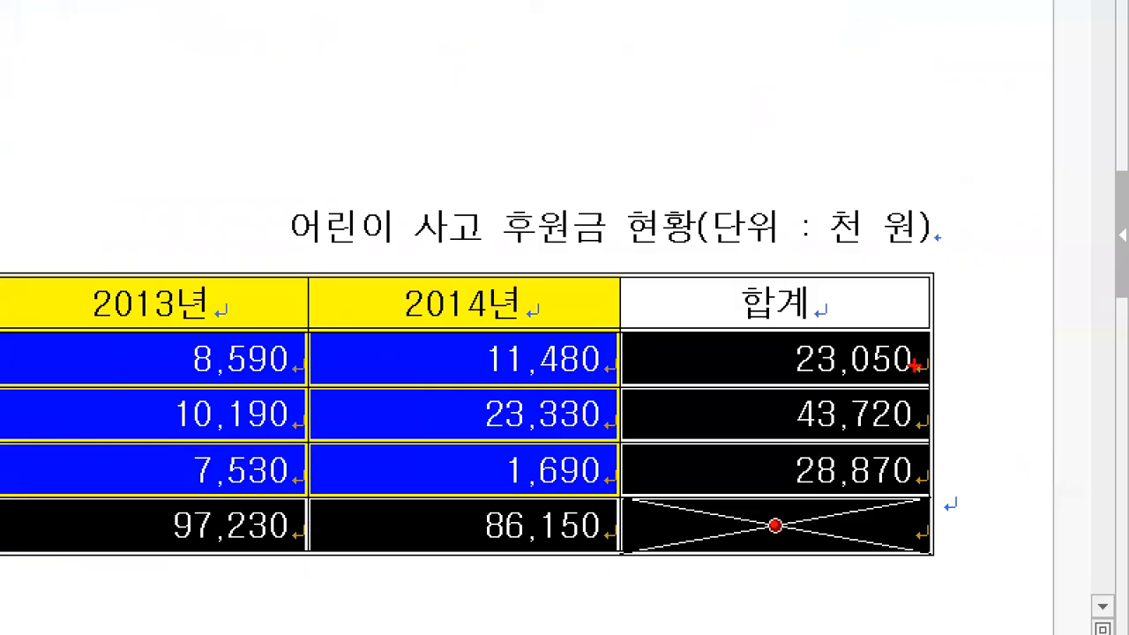
{"action": "left_click_drag", "start_coordinate": [836, 384], "coordinate": [852, 375]}
{"action": "left_click_drag", "start_coordinate": [838, 443], "coordinate": [852, 432]}
{"action": "mouse_move", "coordinate": [844, 499]}
{"action": "left_mouse_down"}
{"action": "mouse_move", "coordinate": [854, 495]}
{"action": "mouse_move", "coordinate": [746, 454]}
{"action": "mouse_move", "coordinate": [887, 311]}
{"action": "mouse_move", "coordinate": [928, 498]}
{"action": "mouse_move", "coordinate": [873, 533]}
{"action": "mouse_move", "coordinate": [852, 513]}
{"action": "left_mouse_up"}
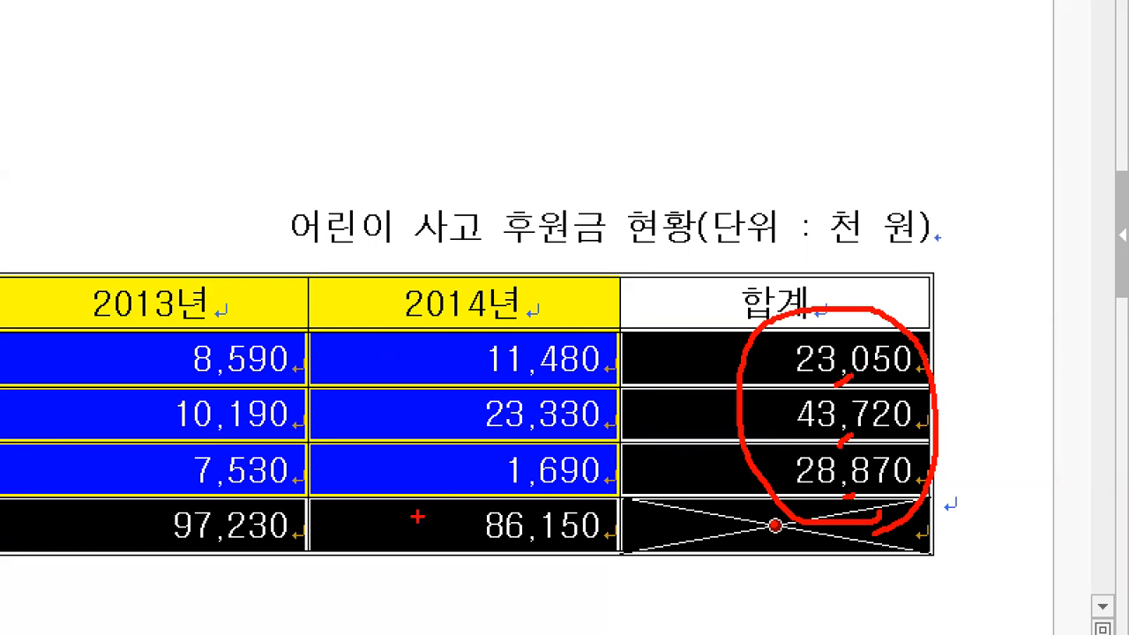
{"action": "key", "text": "Escape"}
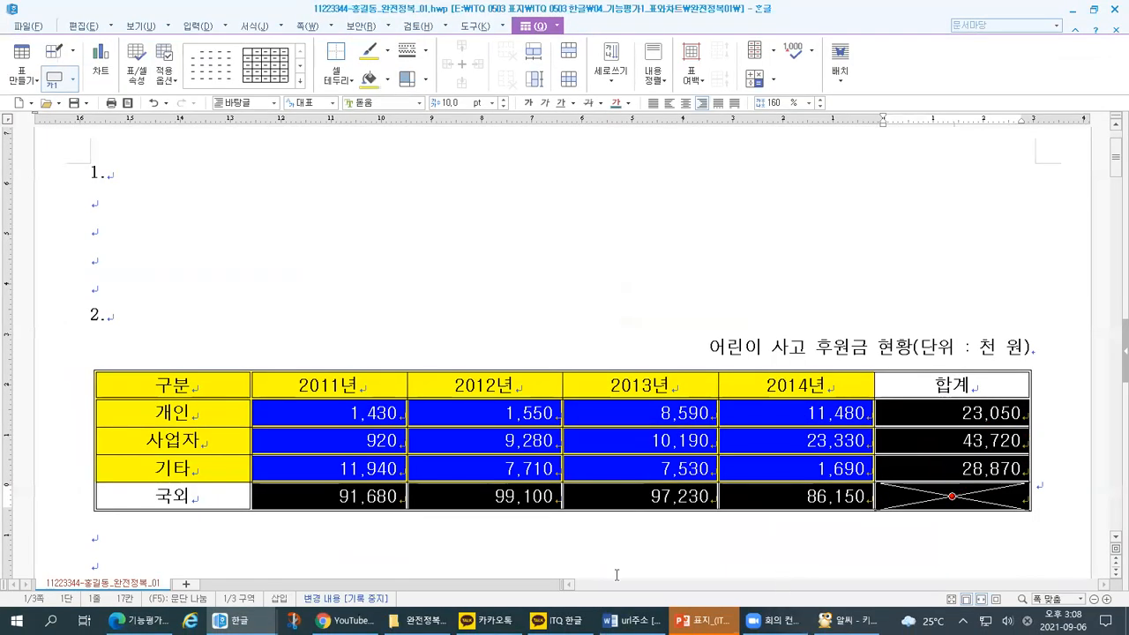
Step: Show the 완전정복_02 exercise PDF in Edge again, then bring up the three-page practice document saved in the ITQ folder
{"action": "key", "text": "alt+Tab"}
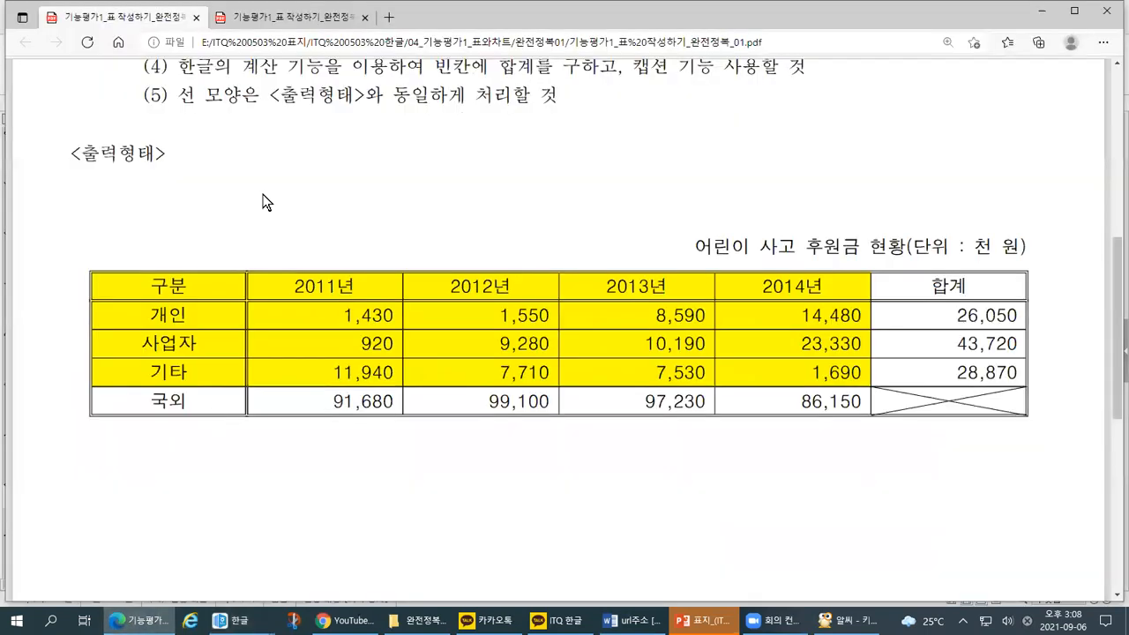
{"action": "left_click", "coordinate": [291, 16]}
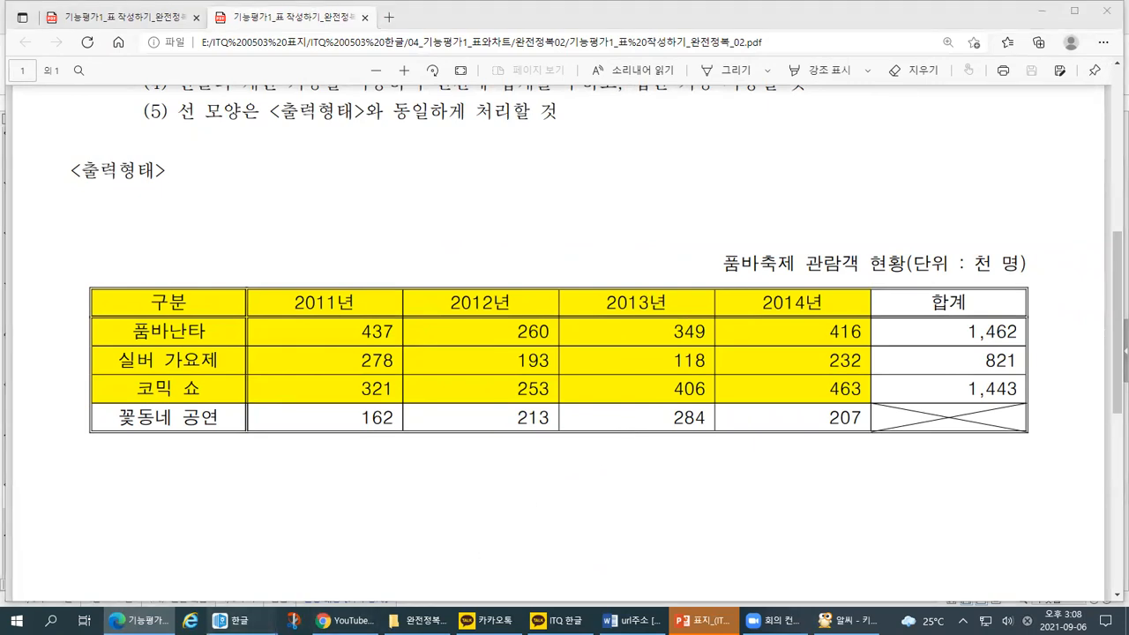
{"action": "mouse_move", "coordinate": [234, 620]}
{"action": "left_click", "coordinate": [454, 552]}
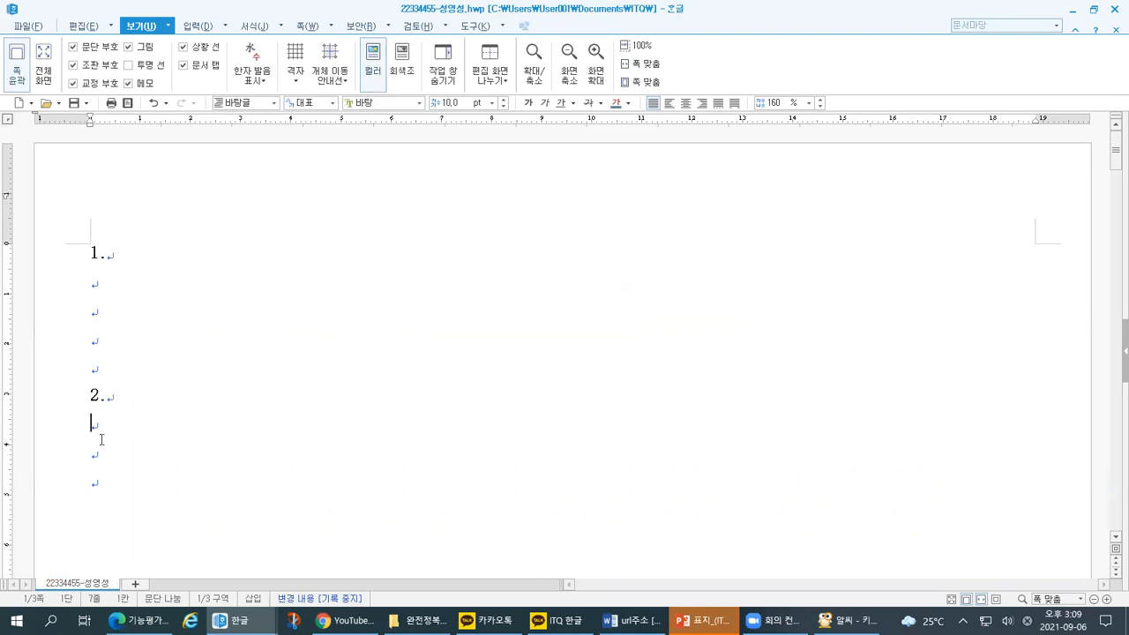
Step: Insert a table with 5 rows and 6 columns, treated as a character (글자처럼 취급), on the line below "2."
{"action": "left_click_drag", "start_coordinate": [87, 414], "coordinate": [86, 436]}
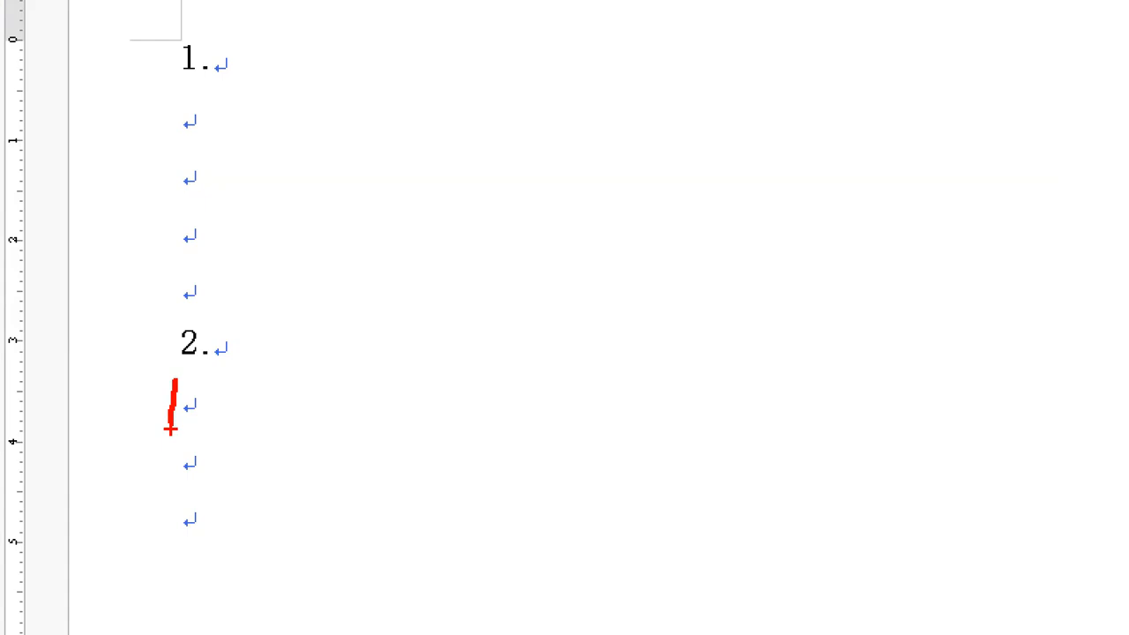
{"action": "left_click", "coordinate": [186, 27]}
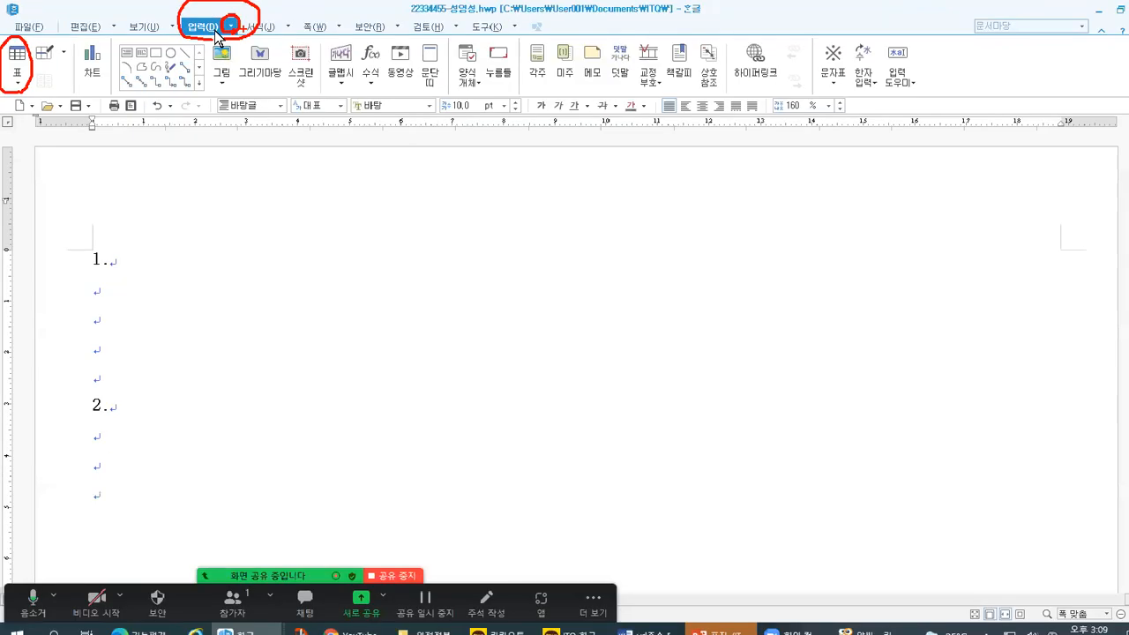
{"action": "left_click", "coordinate": [225, 28]}
{"action": "mouse_move", "coordinate": [219, 44]}
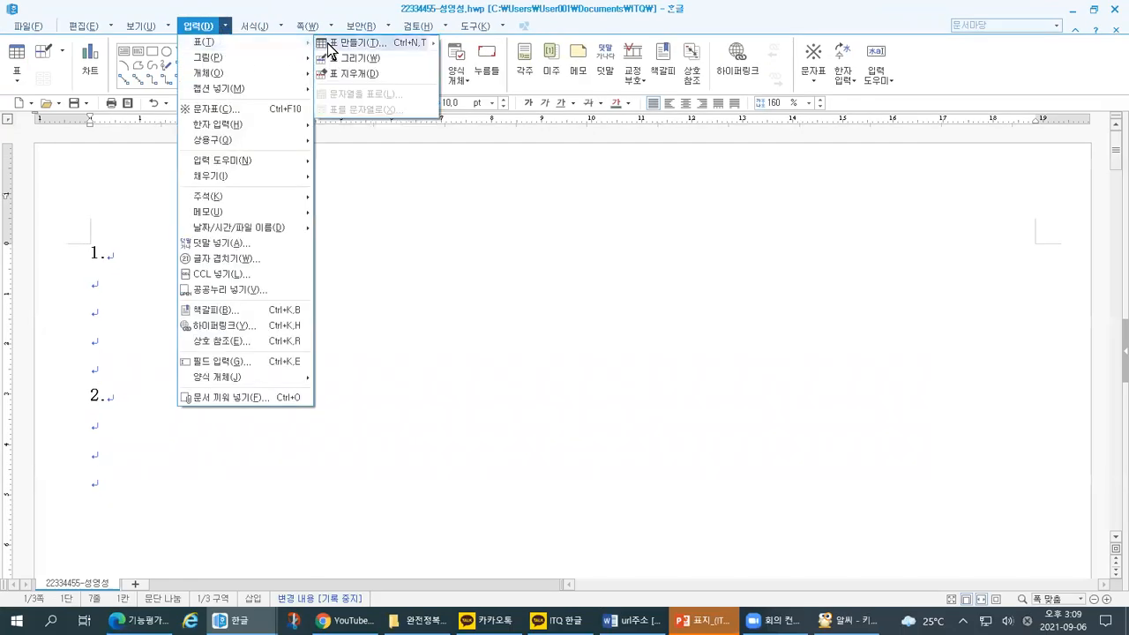
{"action": "left_click", "coordinate": [328, 46]}
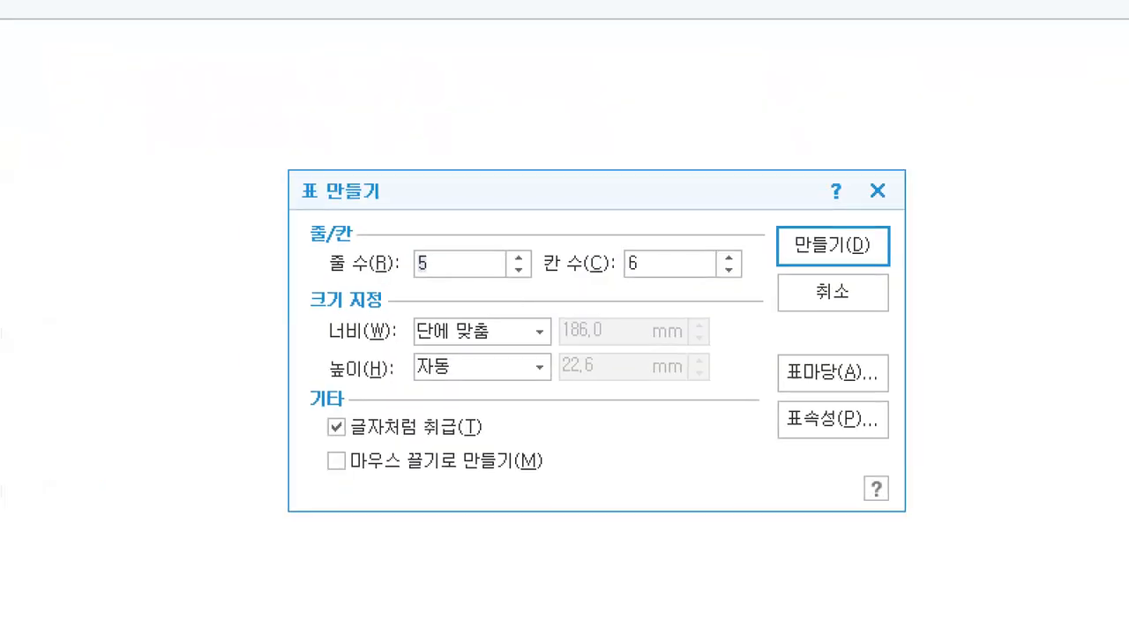
{"action": "mouse_move", "coordinate": [333, 134]}
{"action": "left_mouse_down"}
{"action": "mouse_move", "coordinate": [339, 168]}
{"action": "mouse_move", "coordinate": [376, 135]}
{"action": "left_mouse_up"}
{"action": "left_click_drag", "start_coordinate": [303, 275], "coordinate": [454, 282]}
{"action": "left_click_drag", "start_coordinate": [535, 285], "coordinate": [664, 282]}
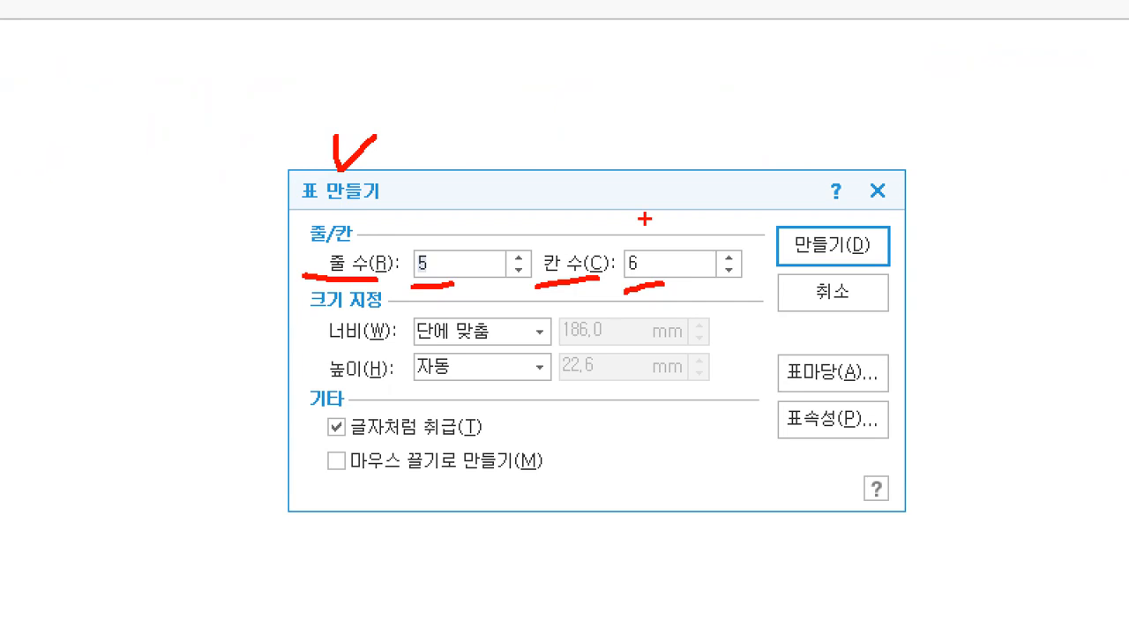
{"action": "mouse_move", "coordinate": [797, 209]}
{"action": "left_mouse_down"}
{"action": "mouse_move", "coordinate": [806, 251]}
{"action": "mouse_move", "coordinate": [827, 203]}
{"action": "left_mouse_up"}
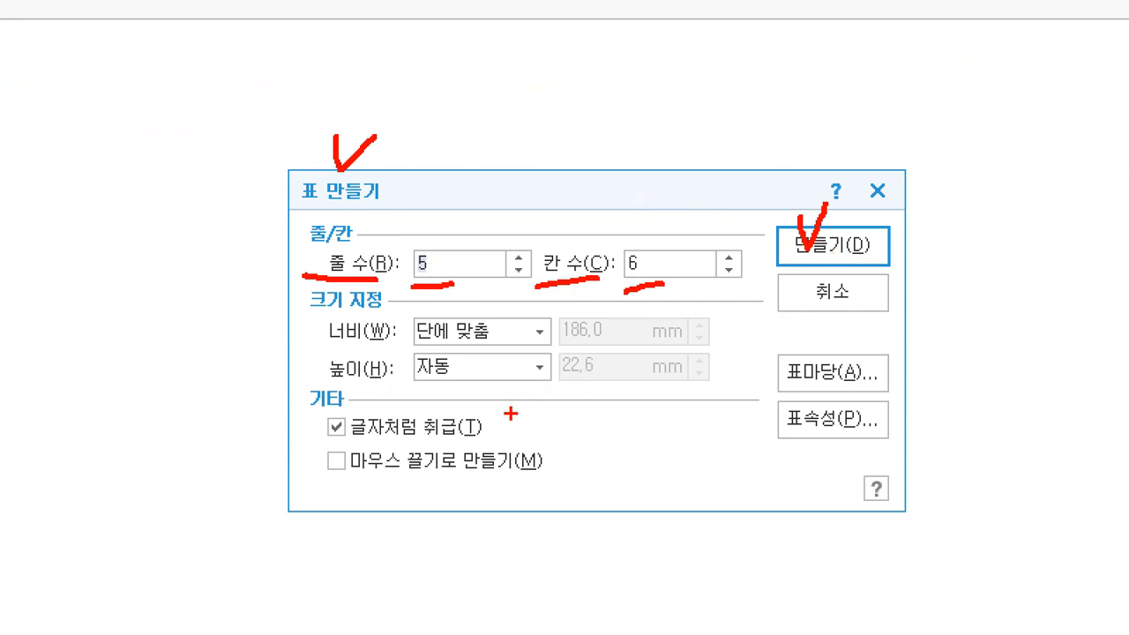
{"action": "mouse_move", "coordinate": [301, 451]}
{"action": "left_mouse_down"}
{"action": "mouse_move", "coordinate": [397, 453]}
{"action": "mouse_move", "coordinate": [500, 404]}
{"action": "mouse_move", "coordinate": [329, 395]}
{"action": "mouse_move", "coordinate": [296, 448]}
{"action": "left_mouse_up"}
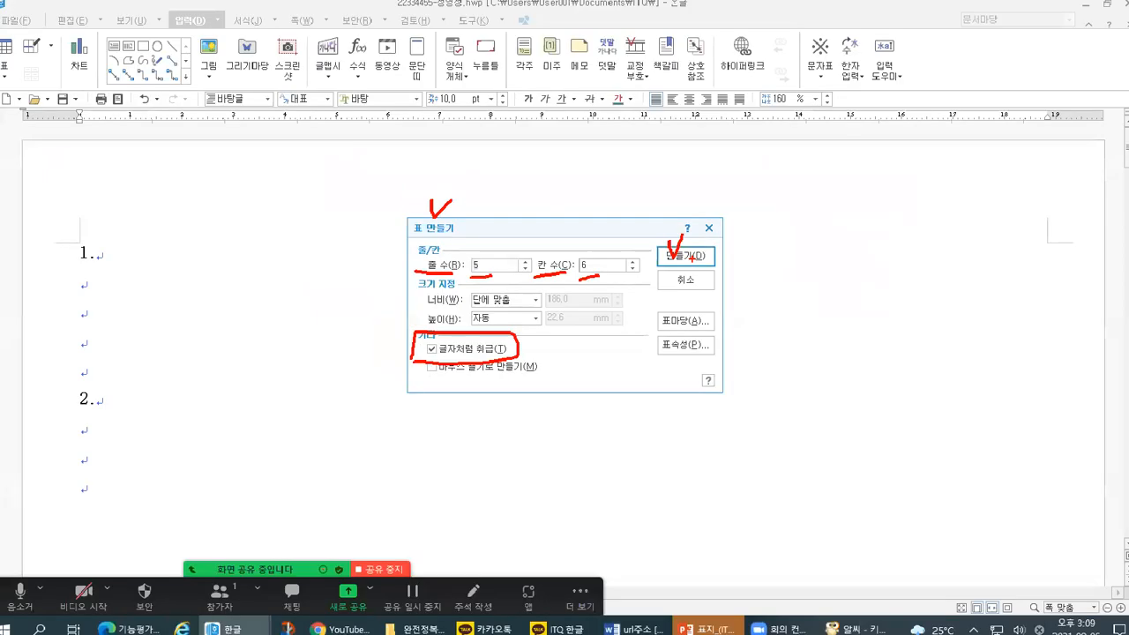
{"action": "left_click", "coordinate": [686, 256]}
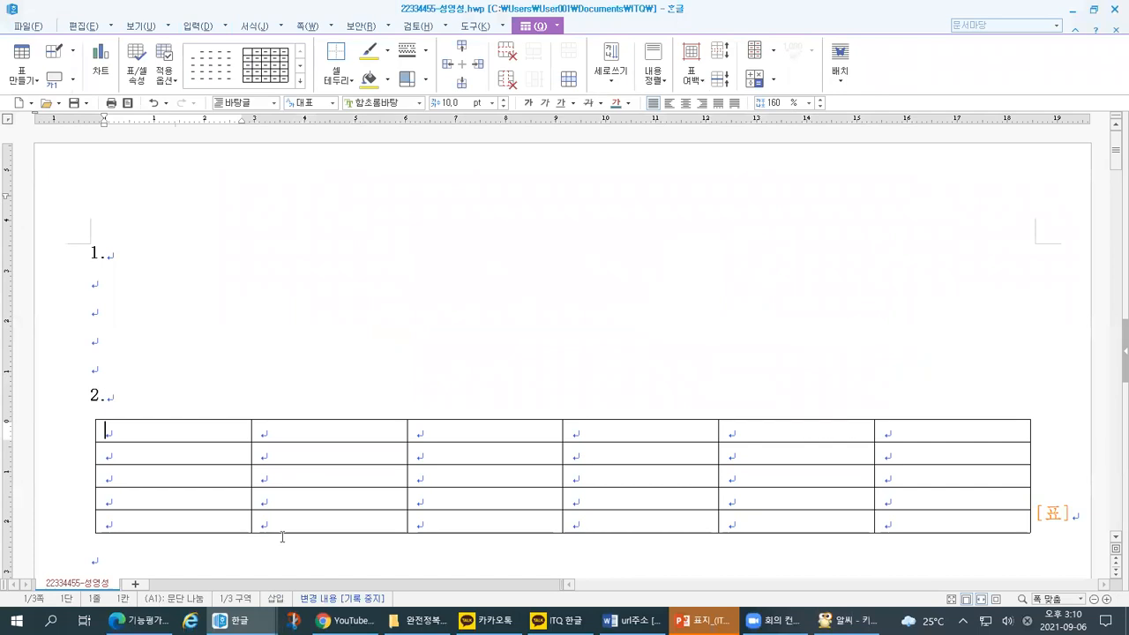
{"action": "left_click_drag", "start_coordinate": [84, 422], "coordinate": [84, 435]}
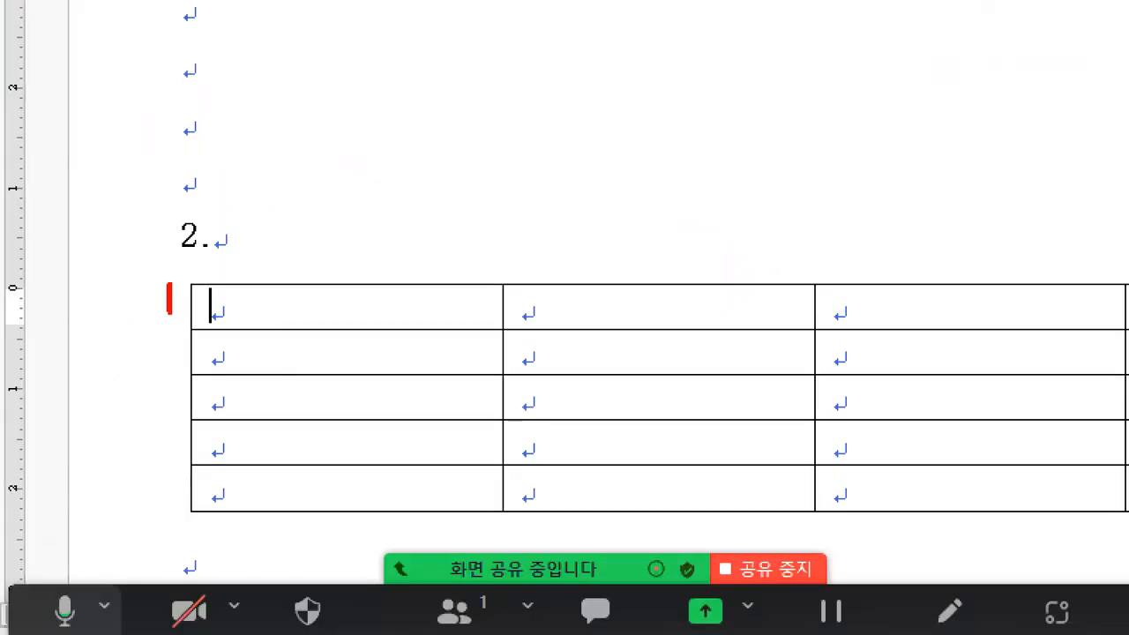
{"action": "mouse_move", "coordinate": [169, 310]}
{"action": "left_mouse_down"}
{"action": "mouse_move", "coordinate": [168, 331]}
{"action": "mouse_move", "coordinate": [161, 273]}
{"action": "mouse_move", "coordinate": [177, 322]}
{"action": "left_mouse_up"}
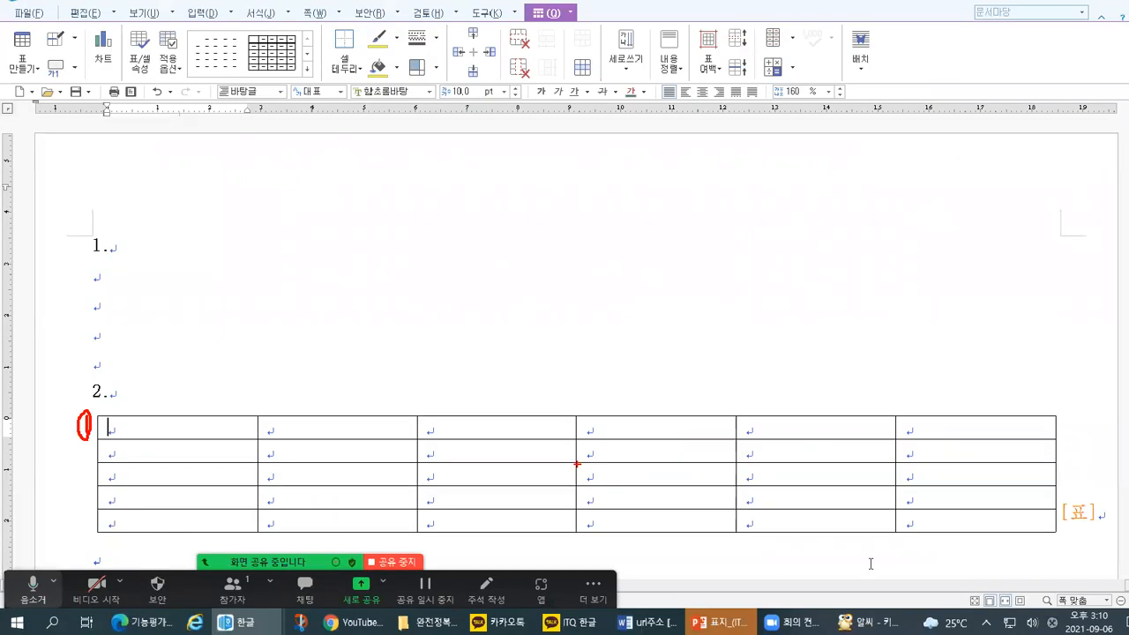
{"action": "mouse_move", "coordinate": [1023, 533]}
{"action": "left_mouse_down"}
{"action": "mouse_move", "coordinate": [1005, 487]}
{"action": "mouse_move", "coordinate": [1045, 520]}
{"action": "mouse_move", "coordinate": [1023, 534]}
{"action": "left_mouse_up"}
{"action": "mouse_move", "coordinate": [965, 459]}
{"action": "left_mouse_down"}
{"action": "mouse_move", "coordinate": [963, 485]}
{"action": "mouse_move", "coordinate": [970, 464]}
{"action": "left_mouse_up"}
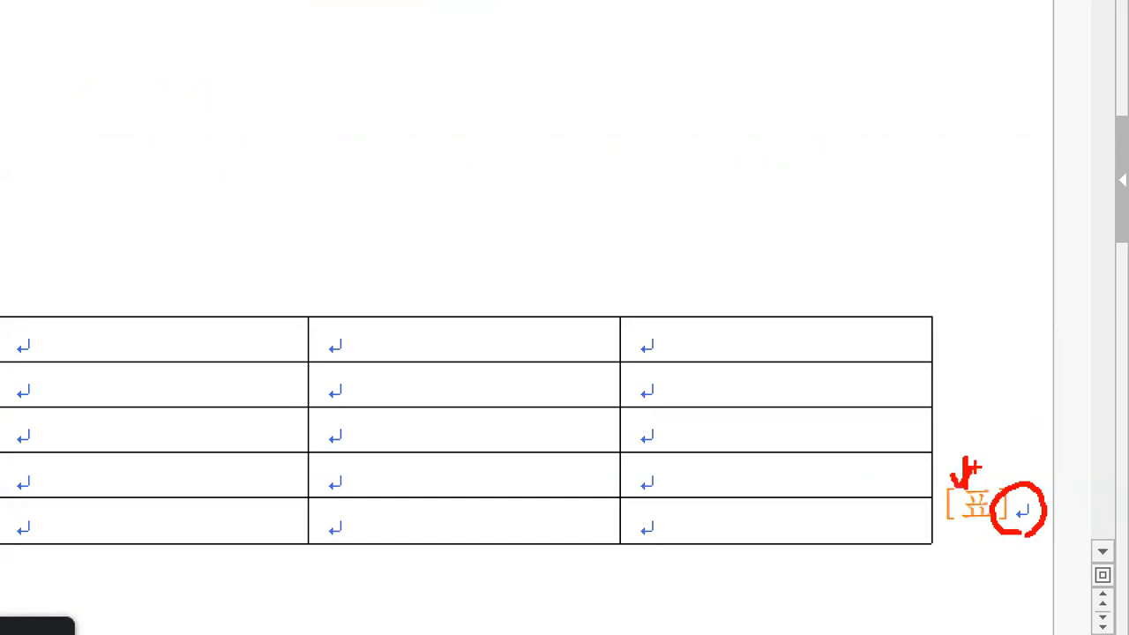
Step: Turn off the display of typesetting marks (조판 부호) in the document
{"action": "left_click", "coordinate": [136, 27]}
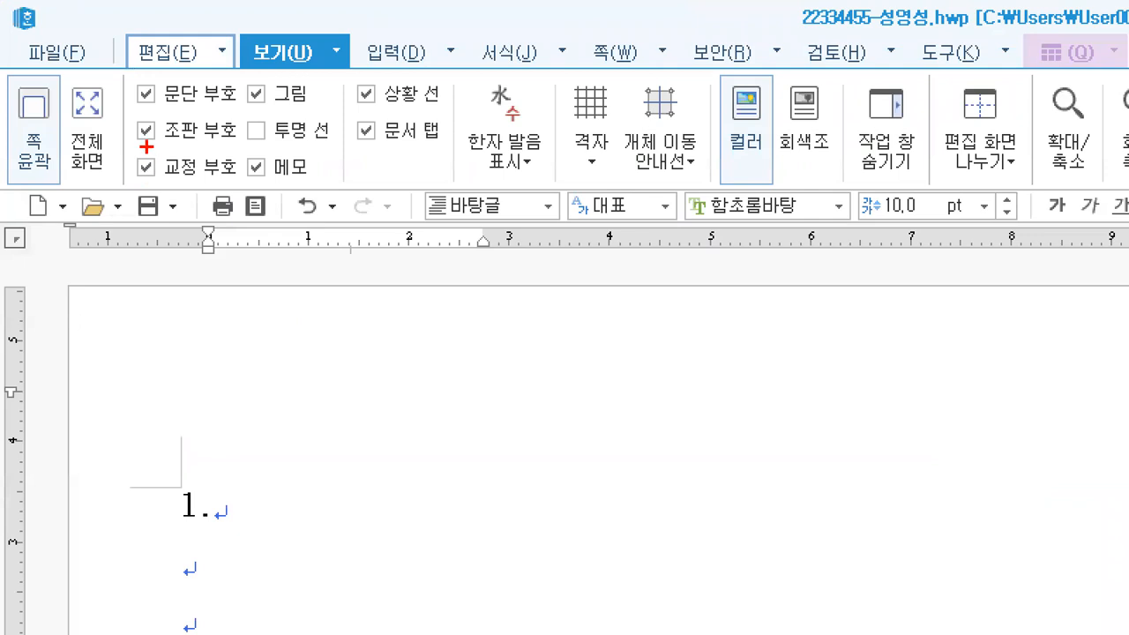
{"action": "mouse_move", "coordinate": [146, 146]}
{"action": "left_mouse_down"}
{"action": "mouse_move", "coordinate": [166, 134]}
{"action": "mouse_move", "coordinate": [129, 110]}
{"action": "mouse_move", "coordinate": [134, 155]}
{"action": "left_mouse_up"}
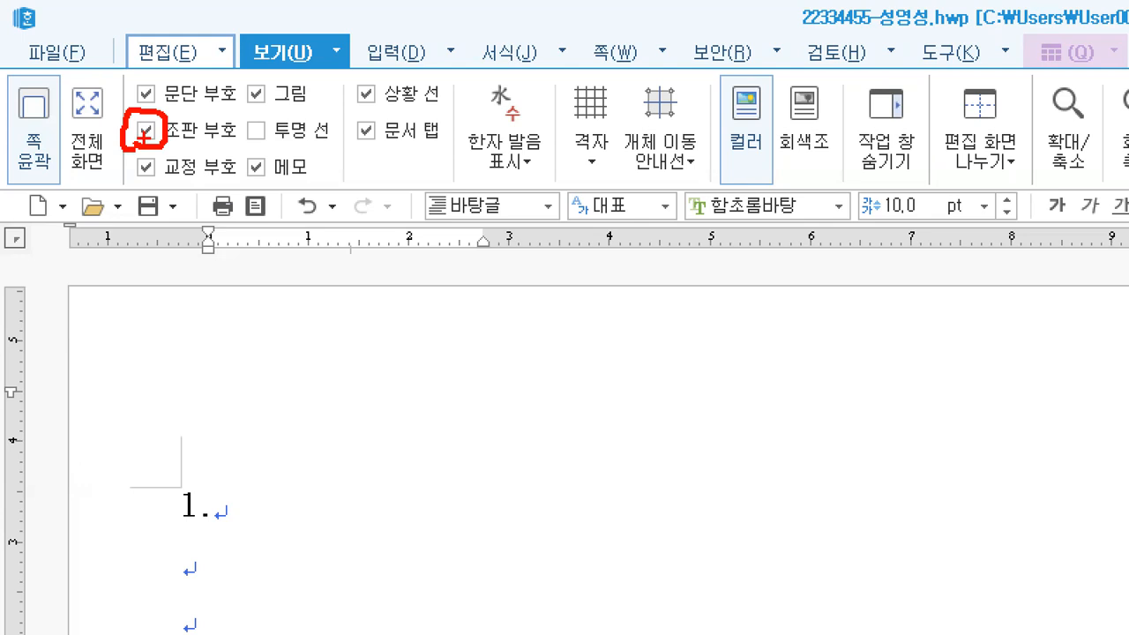
{"action": "left_click", "coordinate": [146, 131]}
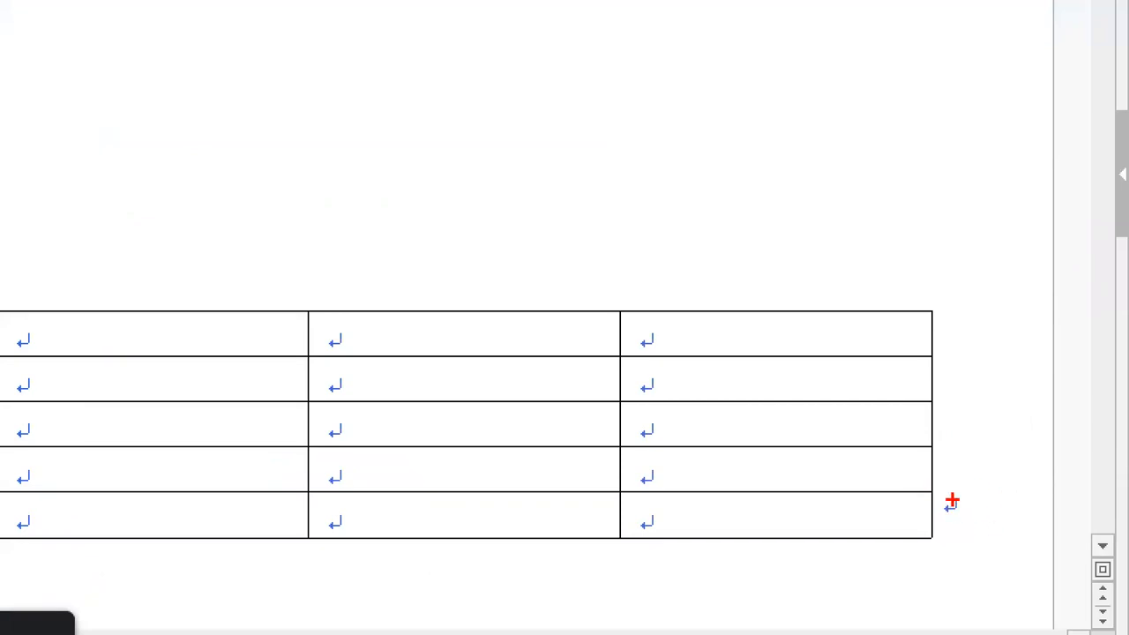
{"action": "left_click_drag", "start_coordinate": [940, 476], "coordinate": [942, 522]}
{"action": "left_click_drag", "start_coordinate": [860, 219], "coordinate": [816, 281]}
{"action": "mouse_move", "coordinate": [805, 254]}
{"action": "left_mouse_down"}
{"action": "mouse_move", "coordinate": [796, 283]}
{"action": "mouse_move", "coordinate": [877, 282]}
{"action": "left_mouse_up"}
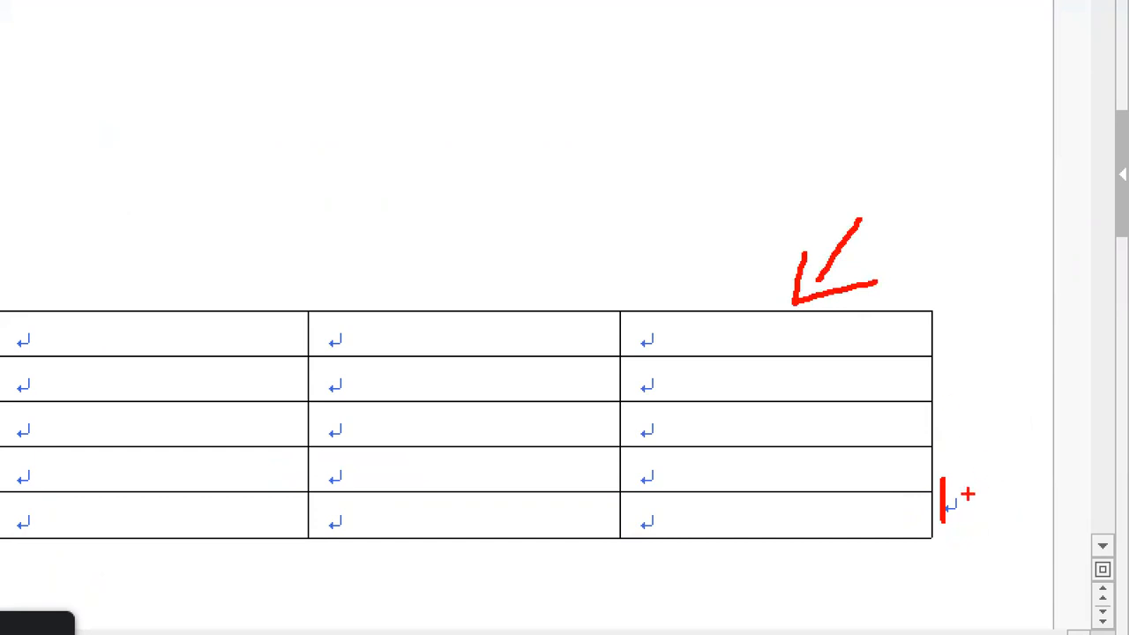
{"action": "mouse_move", "coordinate": [958, 528]}
{"action": "left_mouse_down"}
{"action": "mouse_move", "coordinate": [912, 453]}
{"action": "mouse_move", "coordinate": [975, 533]}
{"action": "mouse_move", "coordinate": [937, 543]}
{"action": "left_mouse_up"}
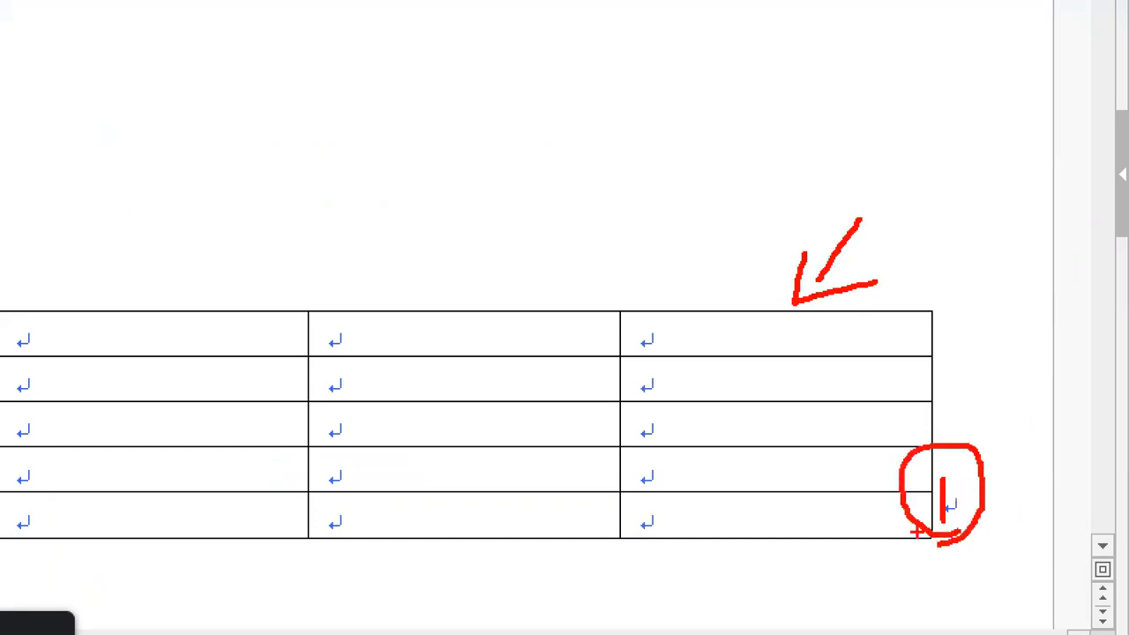
{"action": "key", "text": "Escape"}
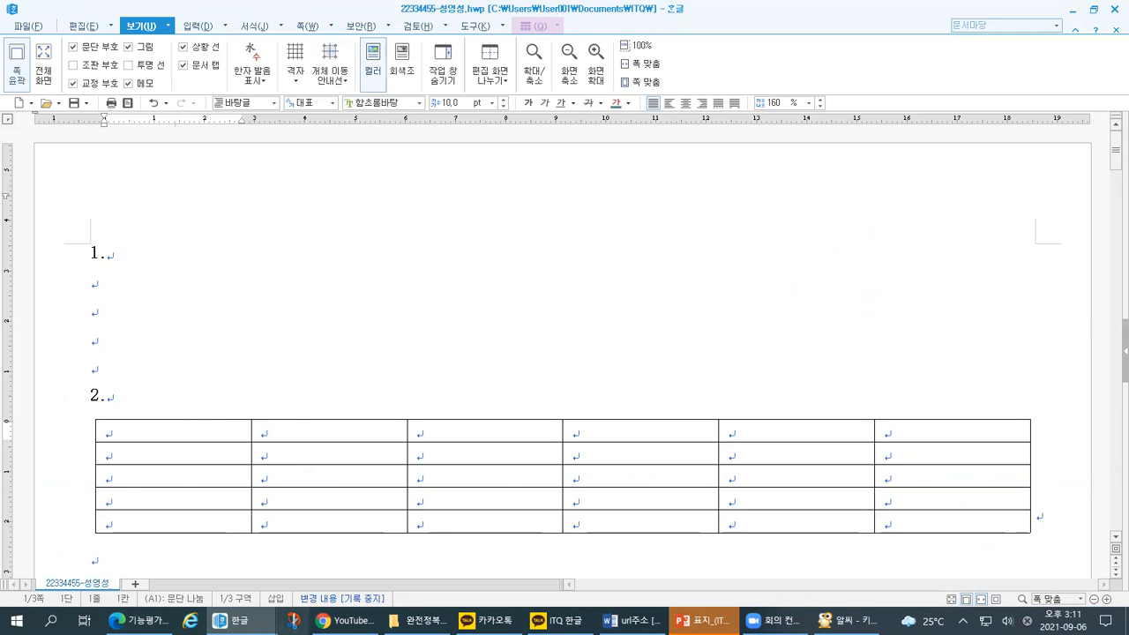
Step: Switch to the exercise PDF in Edge to read the 품바축제 관람객 현황 table, then return to the practice document in 한글
{"action": "mouse_move", "coordinate": [139, 620]}
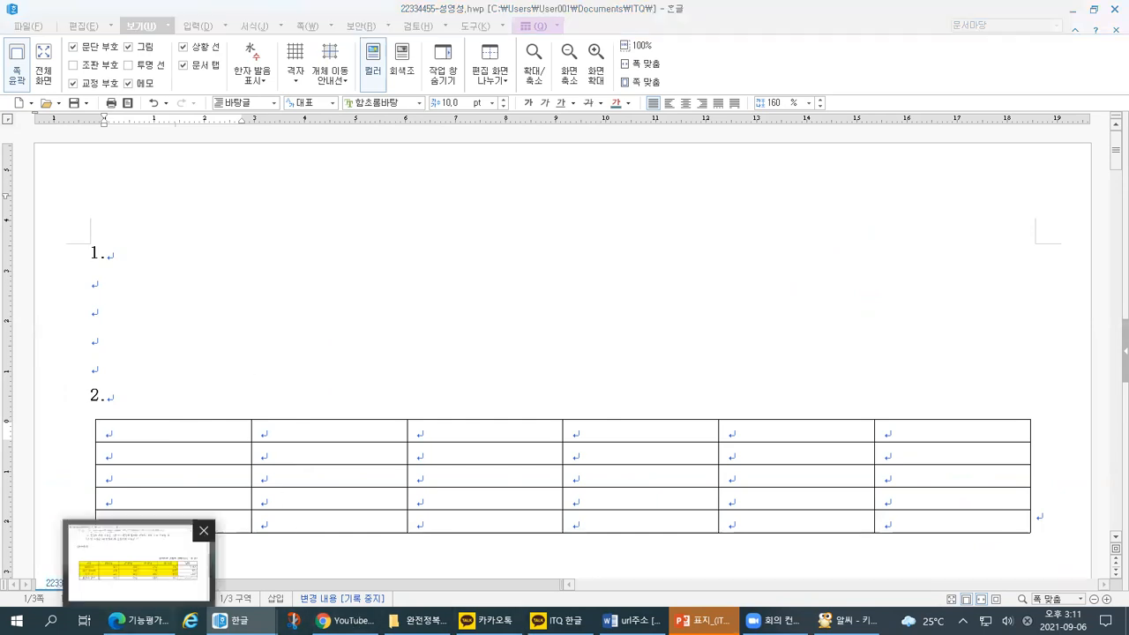
{"action": "left_click", "coordinate": [142, 564]}
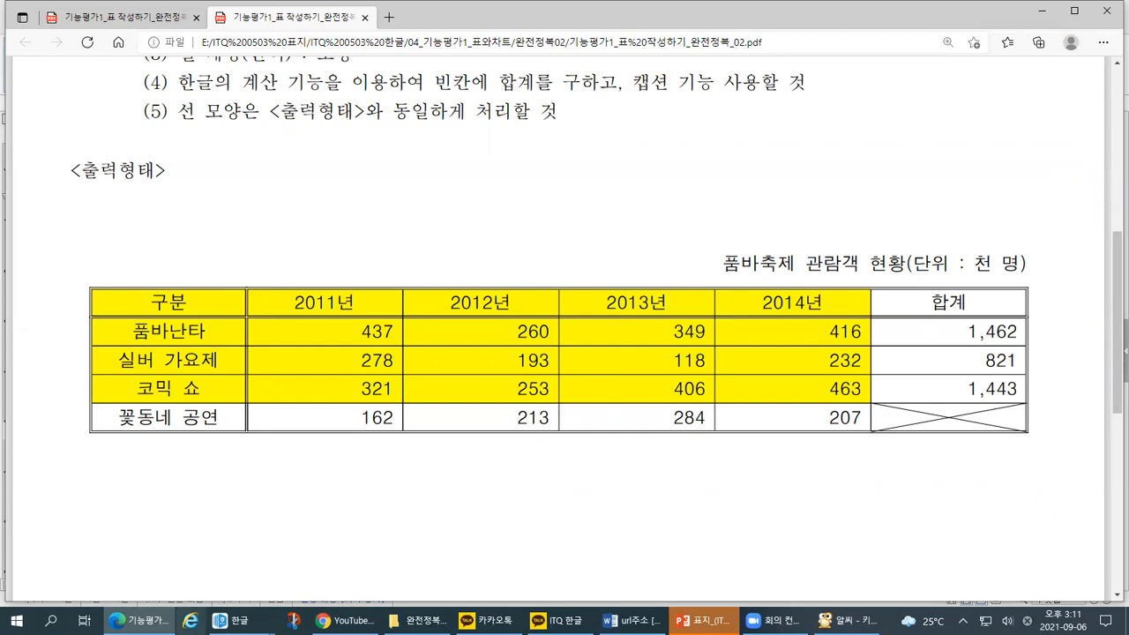
{"action": "mouse_move", "coordinate": [233, 621]}
{"action": "left_click", "coordinate": [492, 548]}
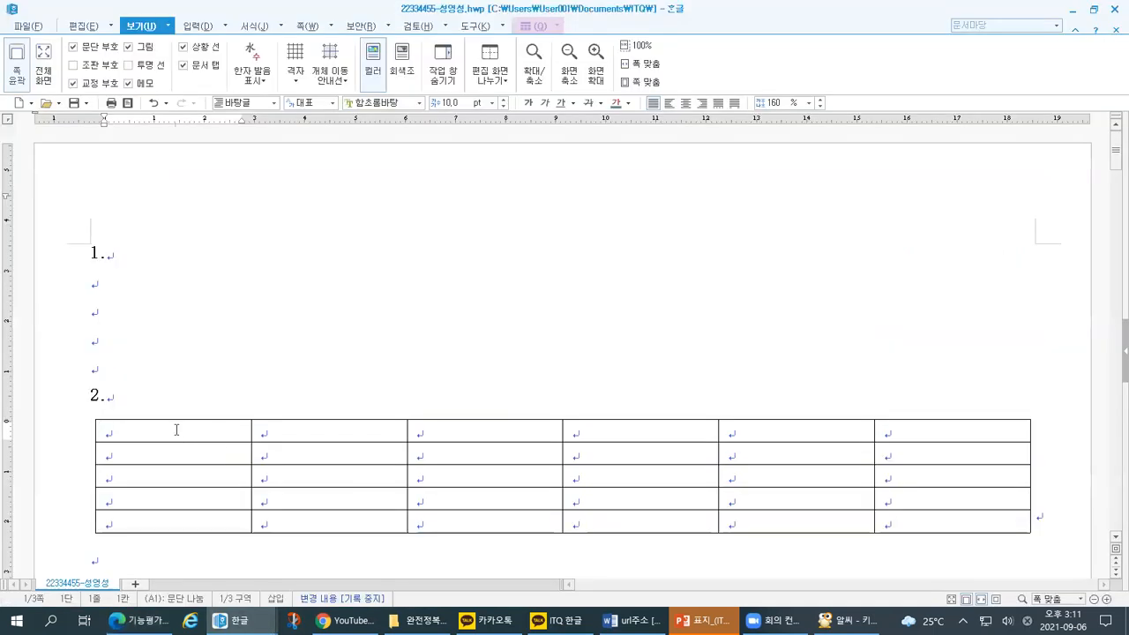
Step: Fill the table's header row with 구분, 2011년, 2012년, 2013년, 2014년 and 합계
{"action": "type", "text": "구분"}
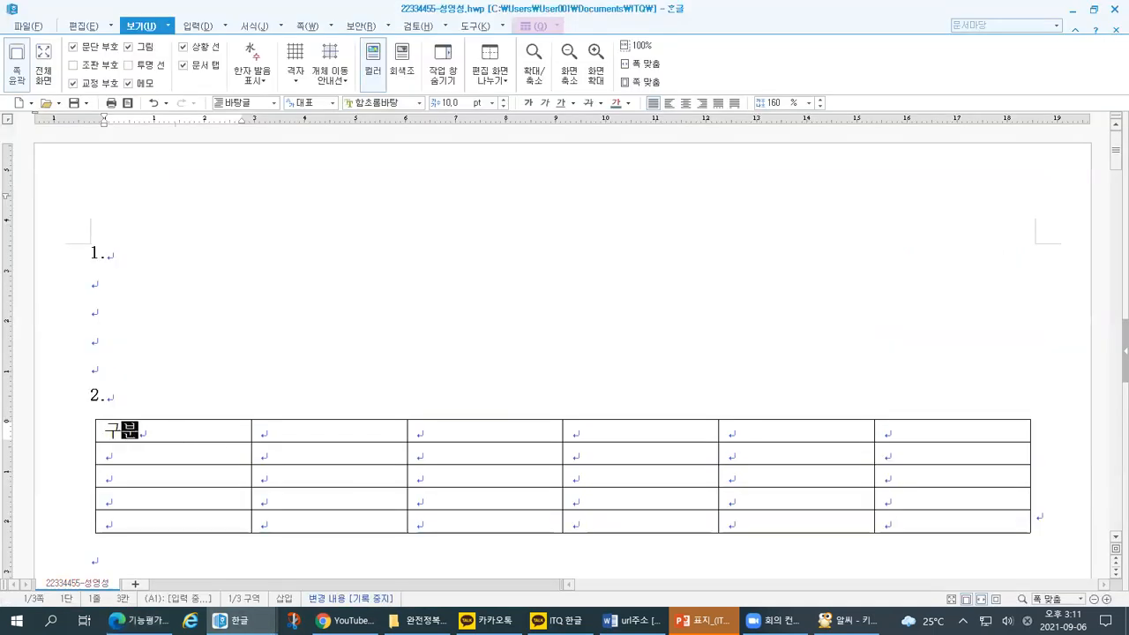
{"action": "key", "text": "Tab"}
{"action": "type", "text": "2011년"}
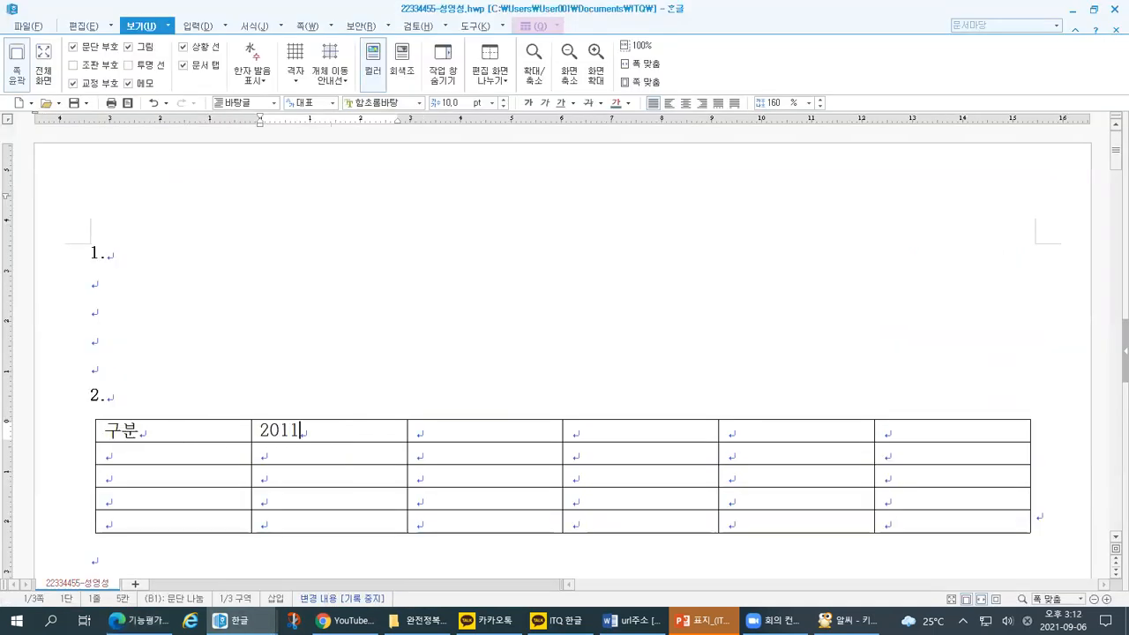
{"action": "key", "text": "Tab"}
{"action": "type", "text": "21"}
{"action": "key", "text": "BackSpace"}
{"action": "key", "text": "BackSpace"}
{"action": "type", "text": "피"}
{"action": "key", "text": "BackSpace"}
{"action": "type", "text": "2012년"}
{"action": "key", "text": "Tab"}
{"action": "type", "text": "2013년"}
{"action": "key", "text": "Tab"}
{"action": "type", "text": "2014ㄴㅕㄴ"}
{"action": "key", "text": "Tab"}
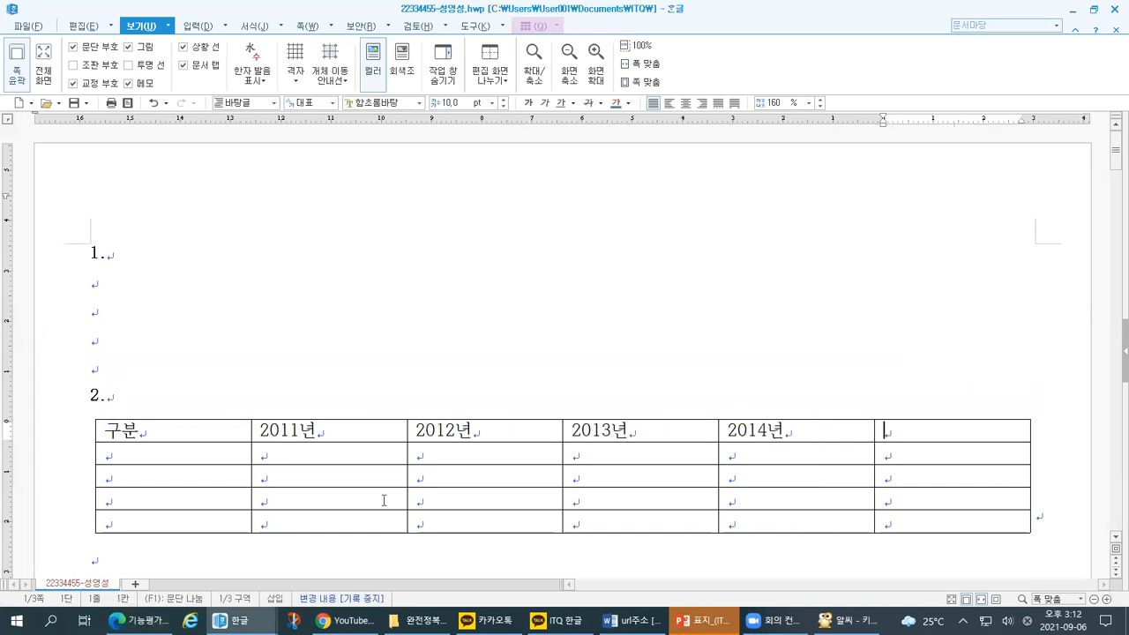
{"action": "type", "text": "합계"}
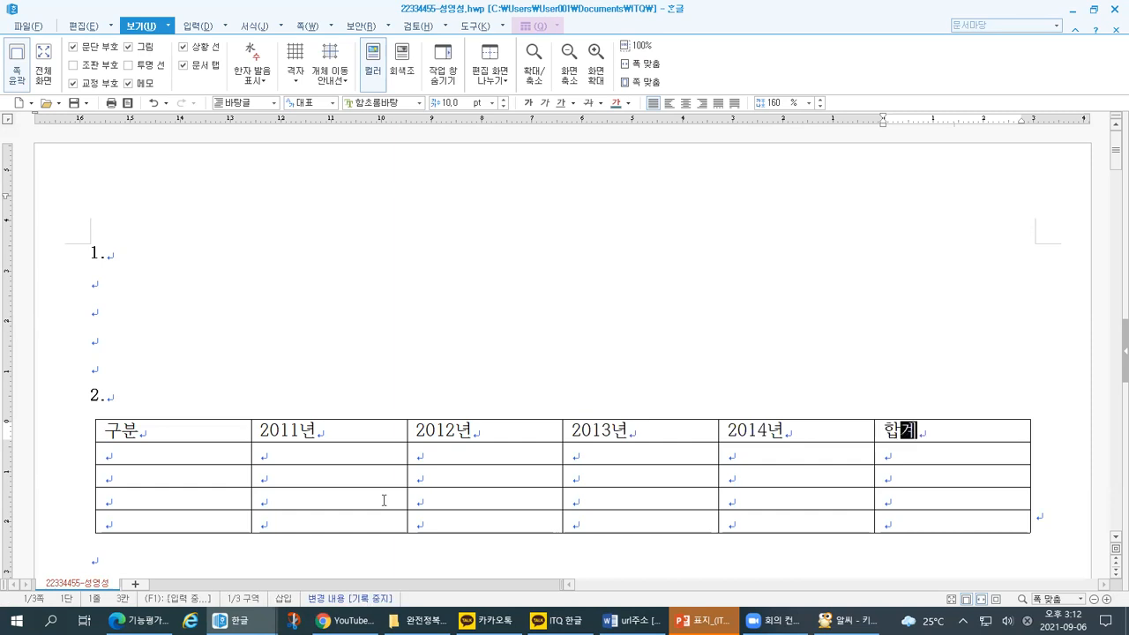
{"action": "key", "text": "Tab"}
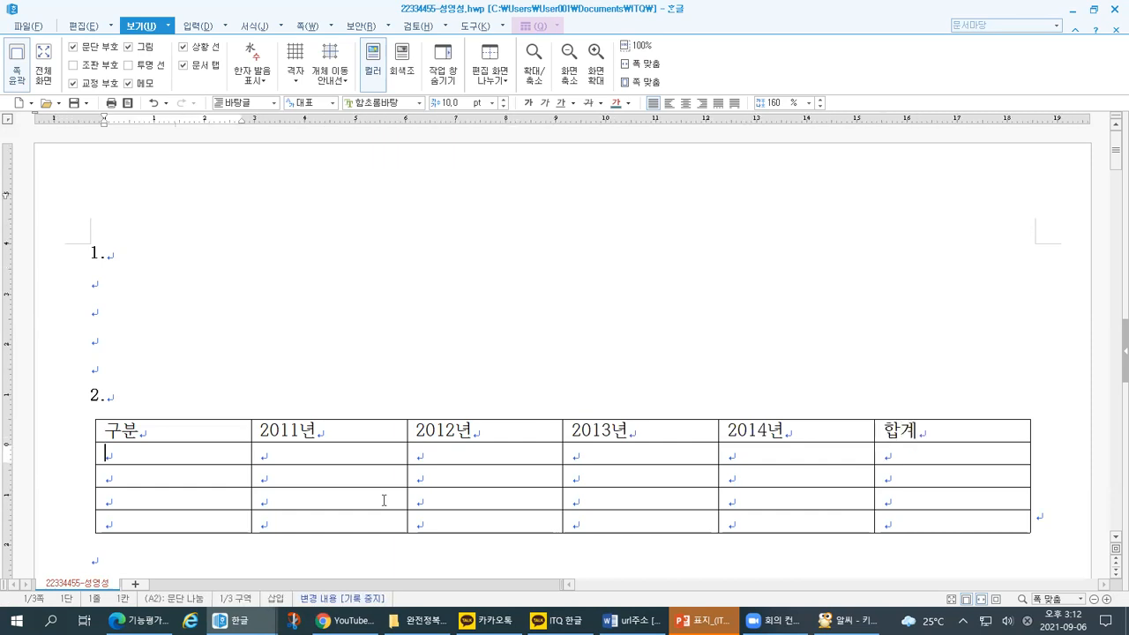
Step: Enter the row labels 품바난타, 실버 가요제, 코믹 쇼 and 꽃동네 공연 in the cells below 구분
{"action": "type", "text": "품바난타"}
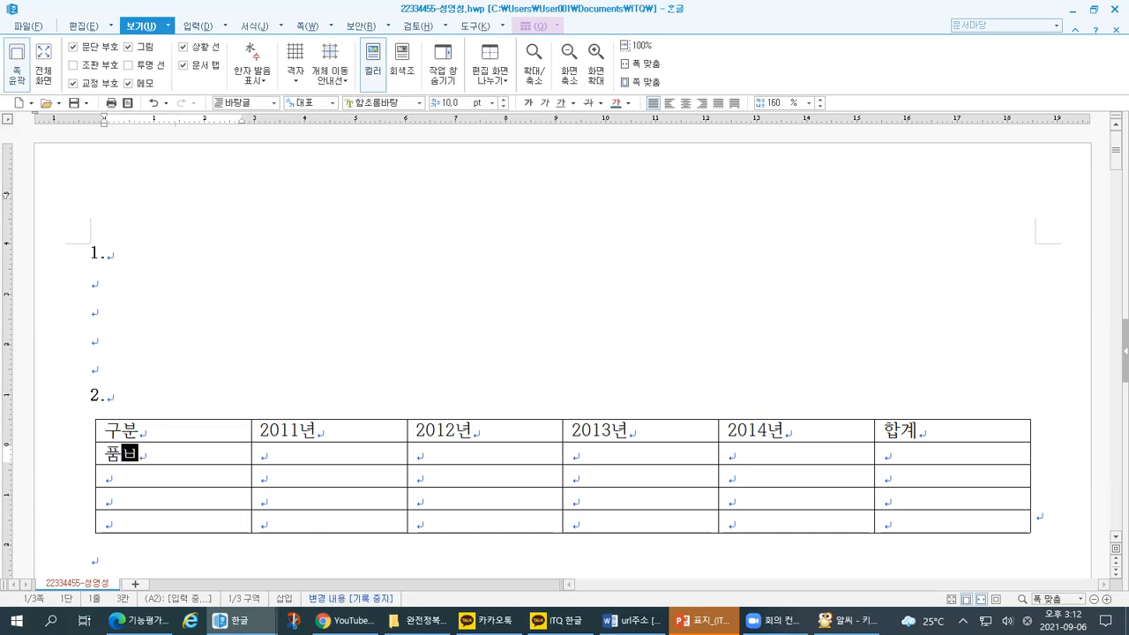
{"action": "key", "text": "Down"}
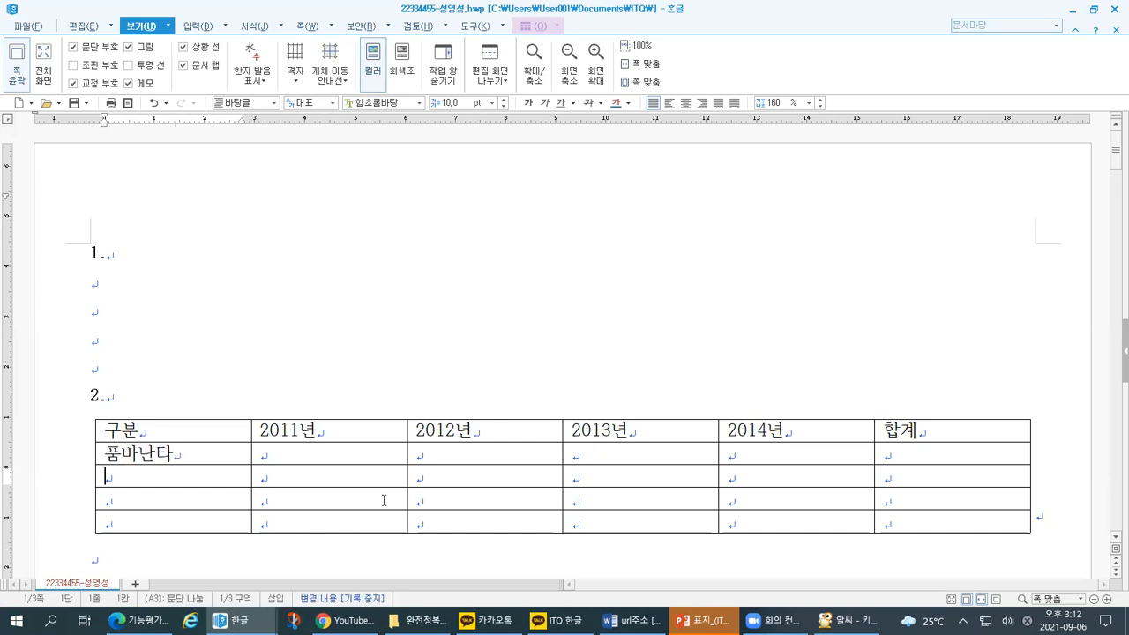
{"action": "type", "text": "실버 가요제"}
{"action": "key", "text": "Down"}
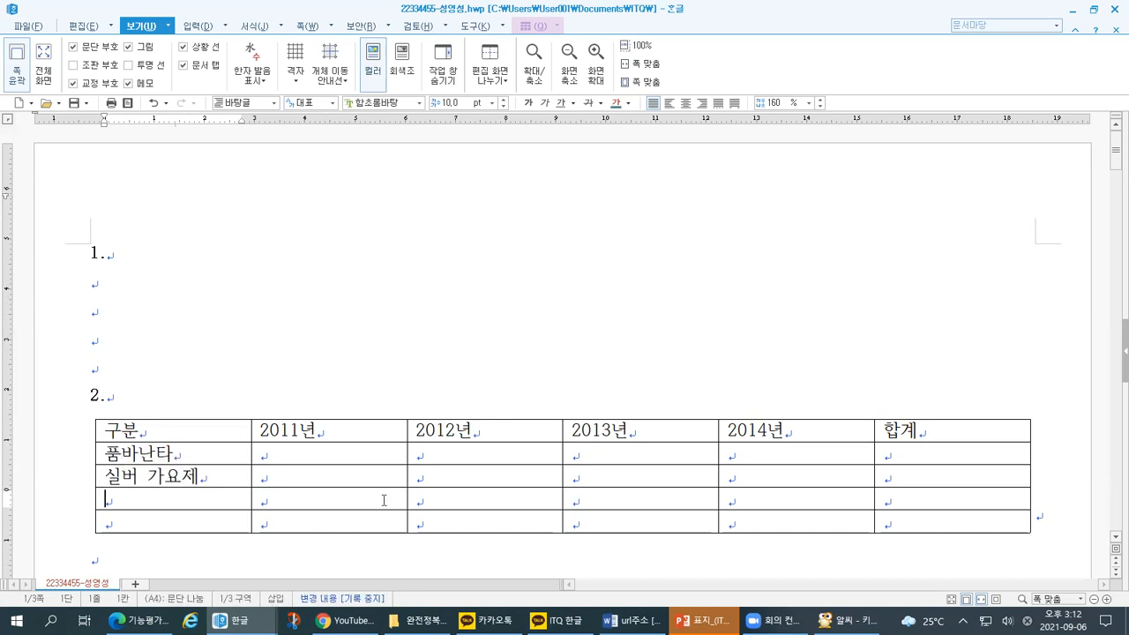
{"action": "type", "text": "컴"}
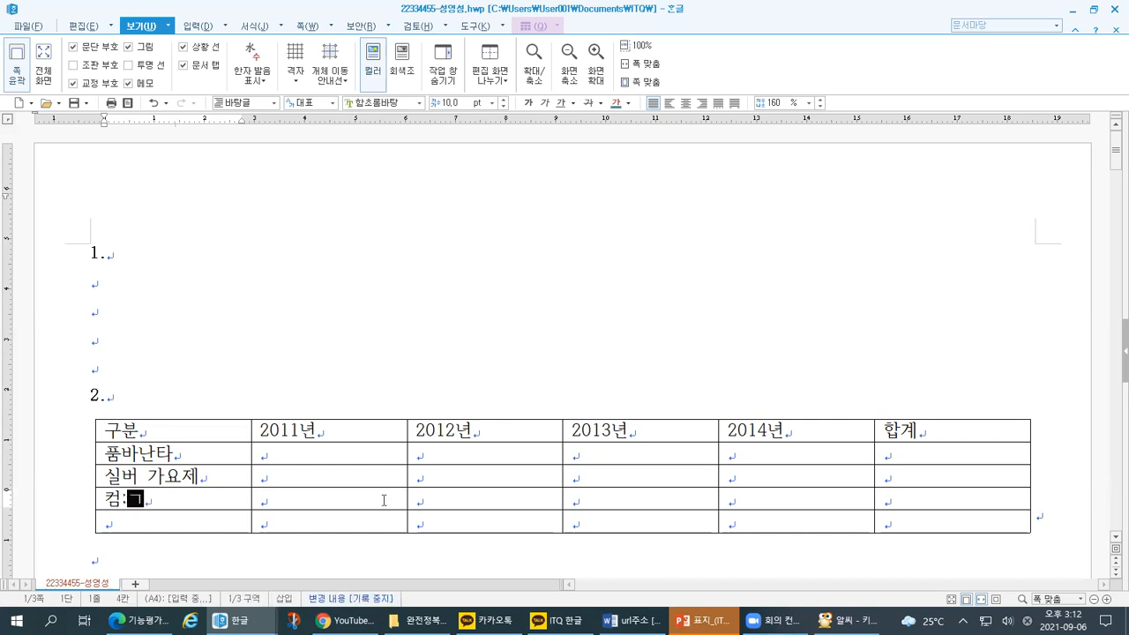
{"action": "key", "text": "BackSpace"}
{"action": "type", "text": "코믹 쇼"}
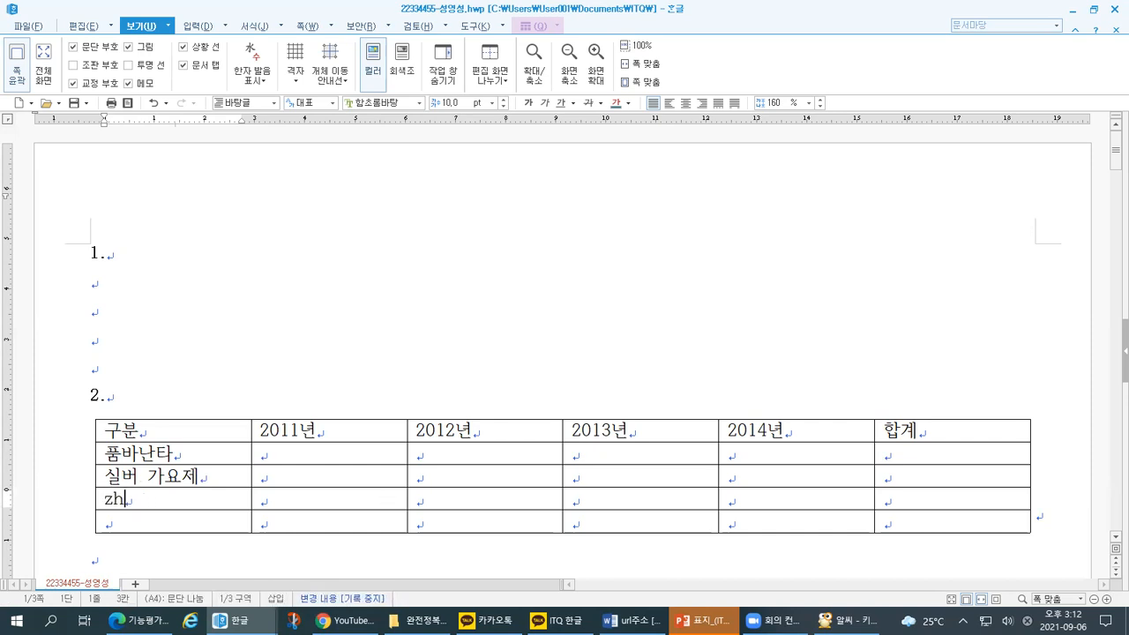
{"action": "key", "text": "Down"}
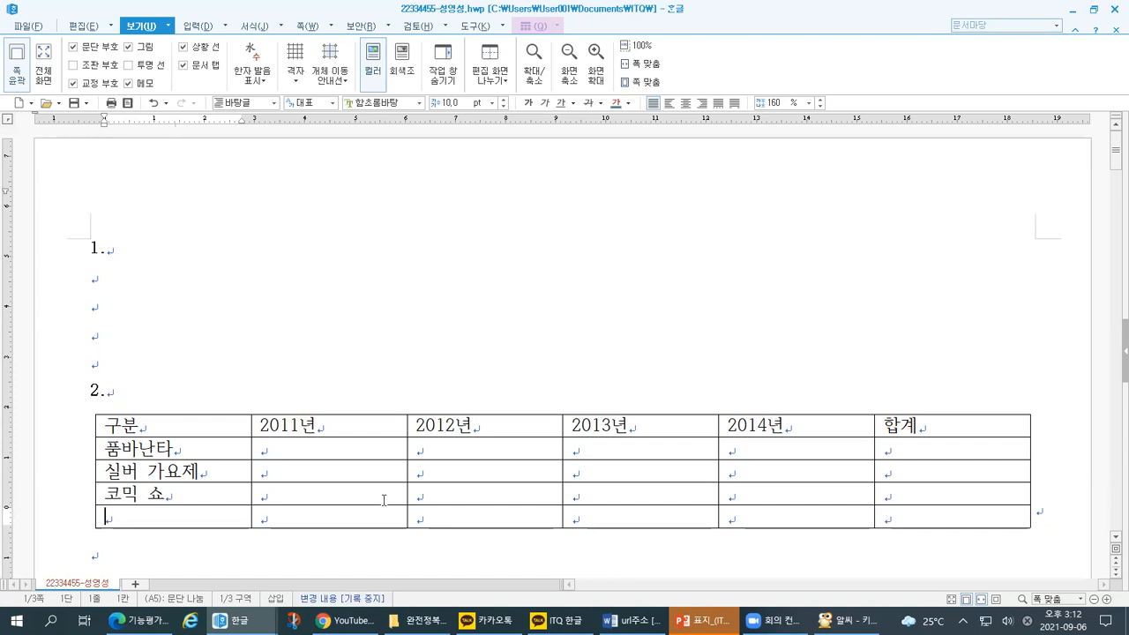
{"action": "type", "text": "ㄲ"}
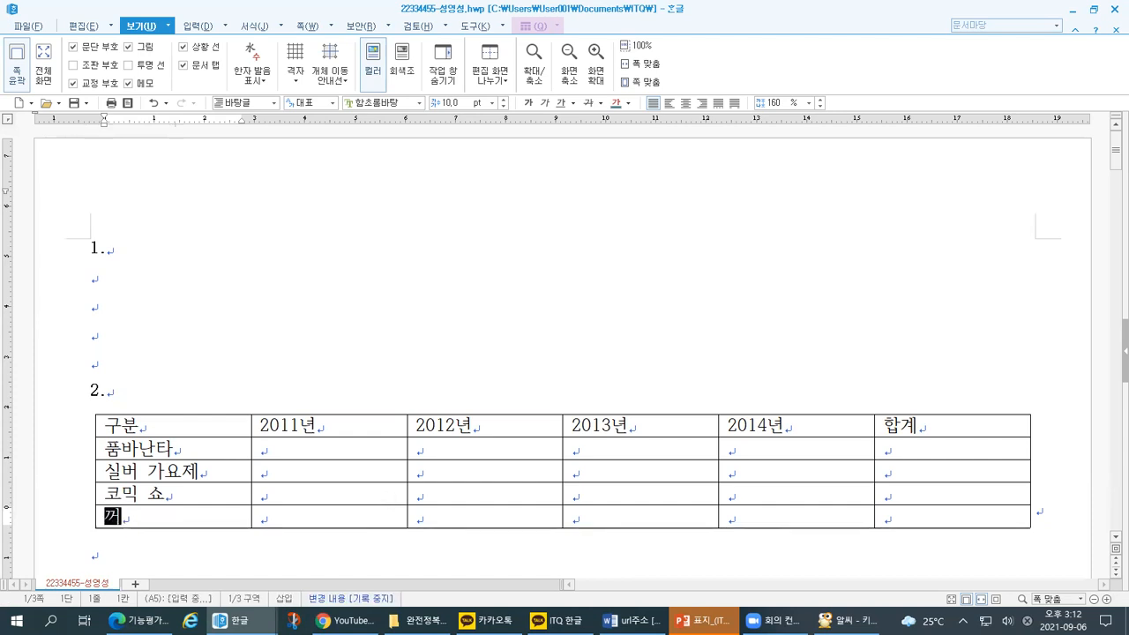
{"action": "type", "text": "ㅗㅊ동네 "}
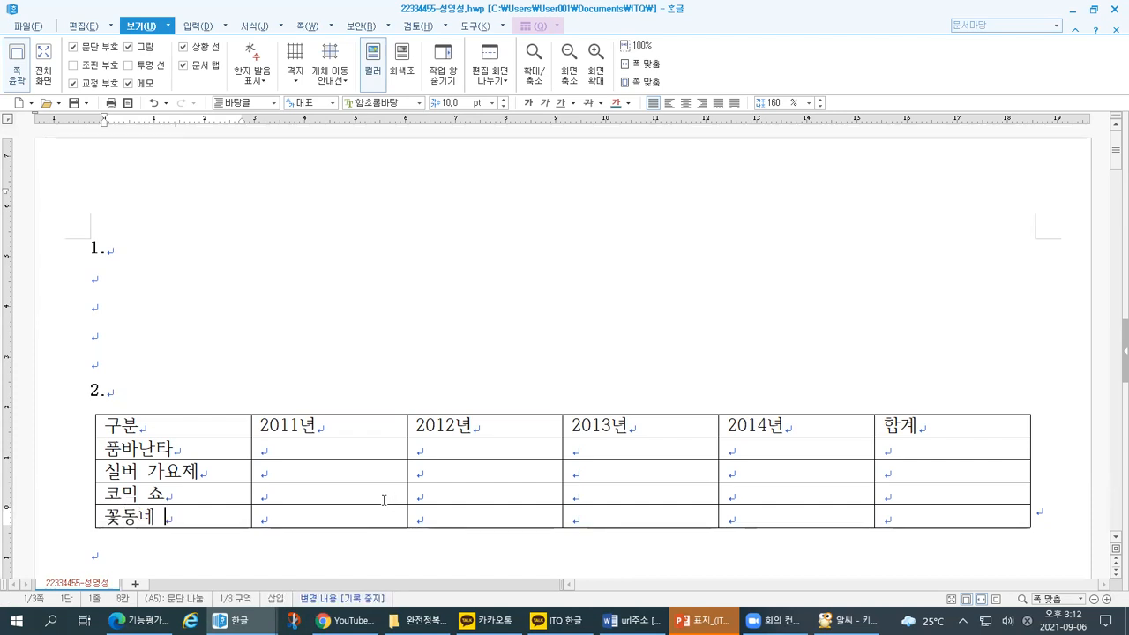
{"action": "type", "text": "공연"}
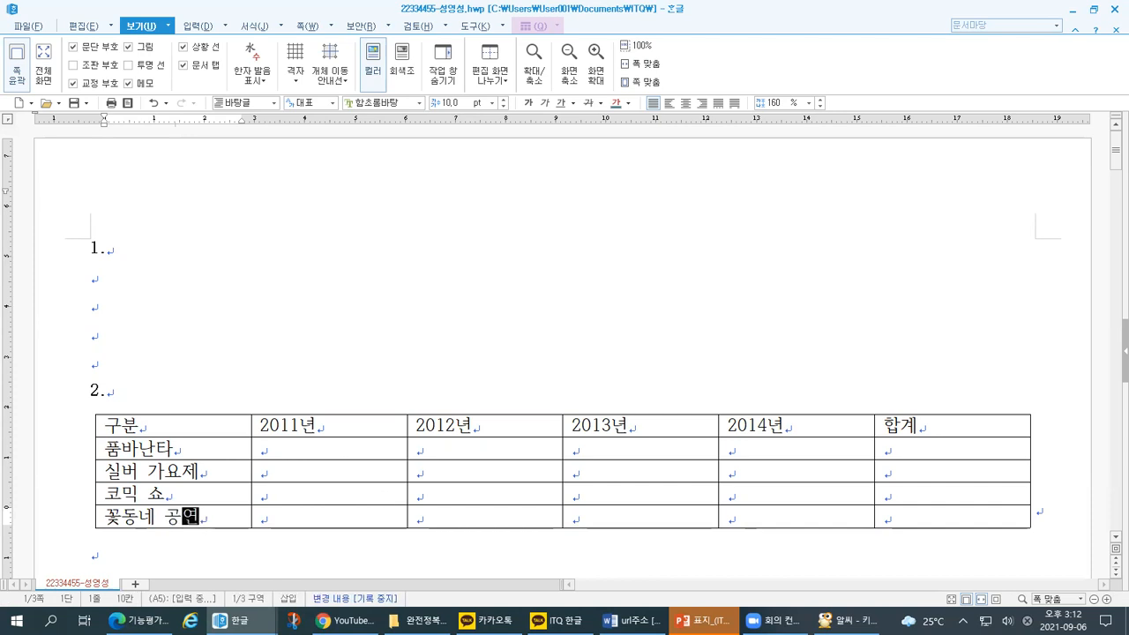
{"action": "left_click", "coordinate": [390, 450]}
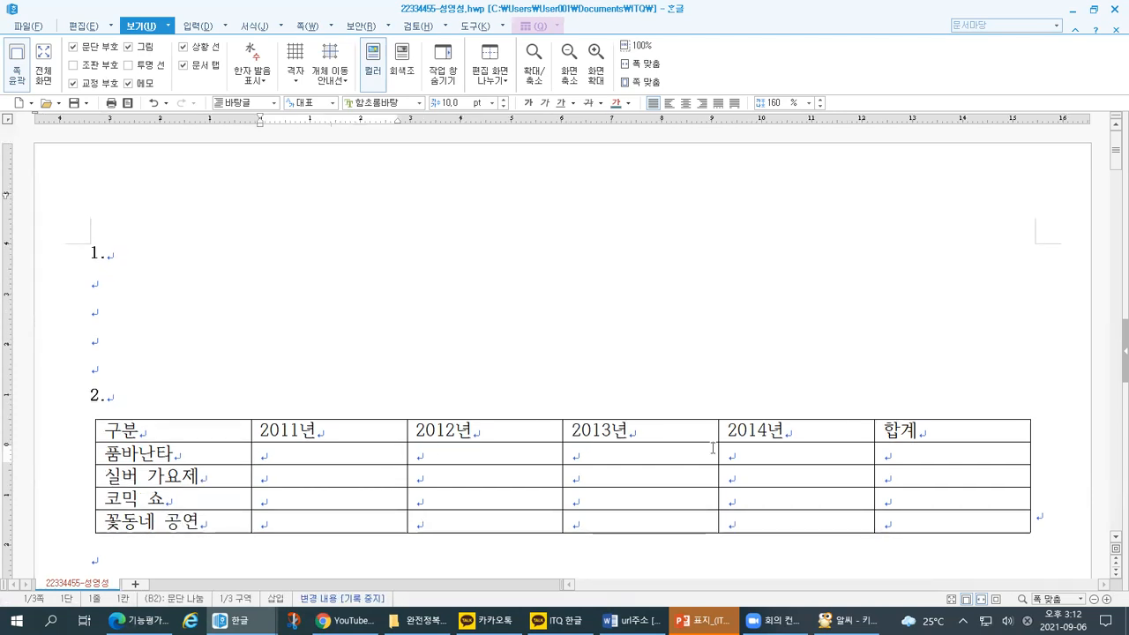
Step: Enter the 2011년 figures 437, 278, 321 and 162 for the four programme rows of the table
{"action": "left_click_drag", "start_coordinate": [379, 449], "coordinate": [485, 475]}
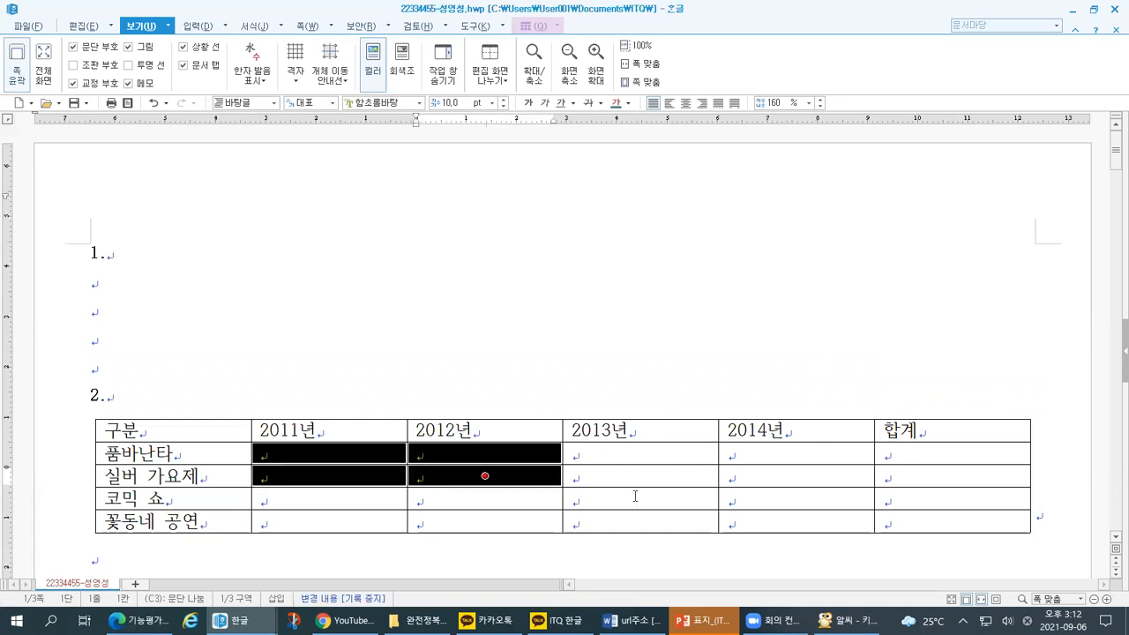
{"action": "left_click_drag", "start_coordinate": [635, 497], "coordinate": [819, 530]}
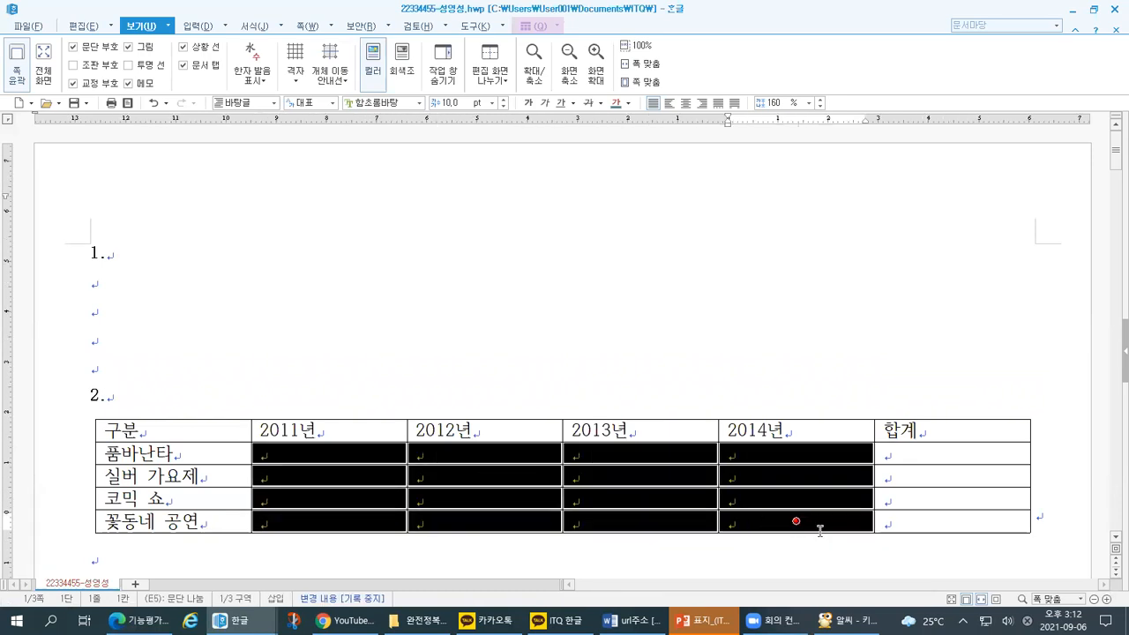
{"action": "left_click", "coordinate": [383, 455]}
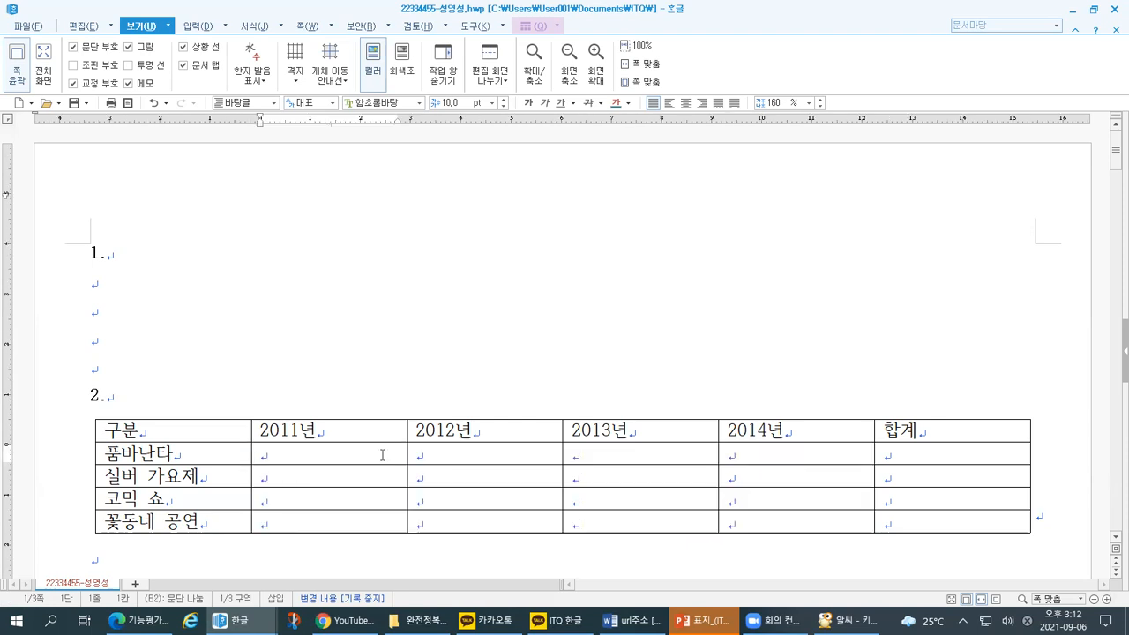
{"action": "type", "text": "437"}
{"action": "key", "text": "Down"}
{"action": "type", "text": "278"}
{"action": "key", "text": "Down"}
{"action": "type", "text": "321"}
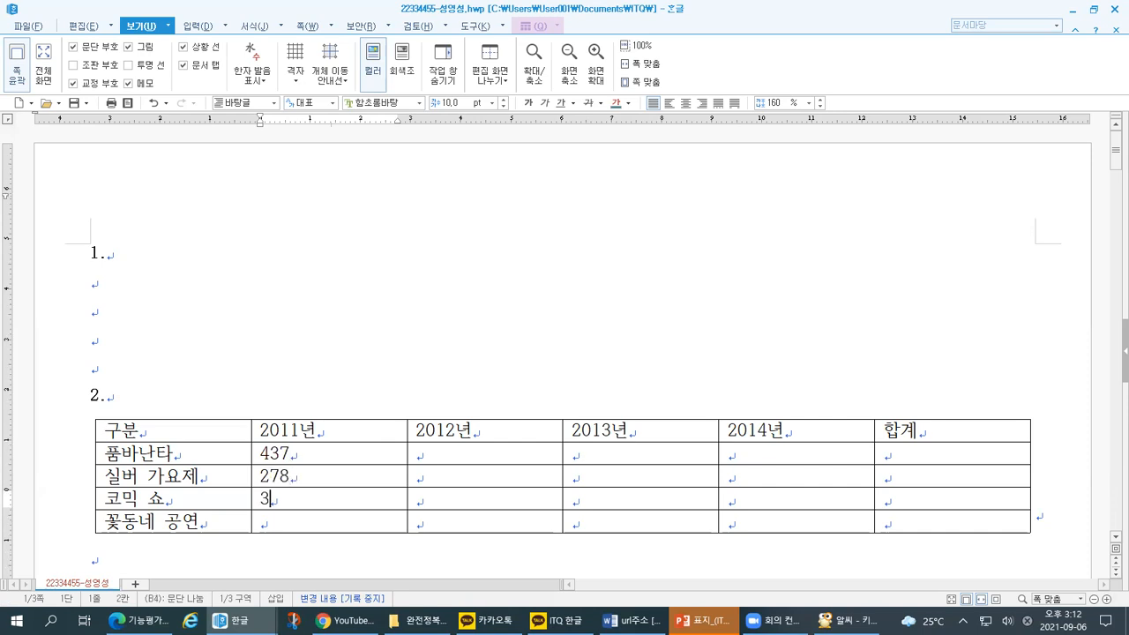
{"action": "key", "text": "Down"}
{"action": "type", "text": "162"}
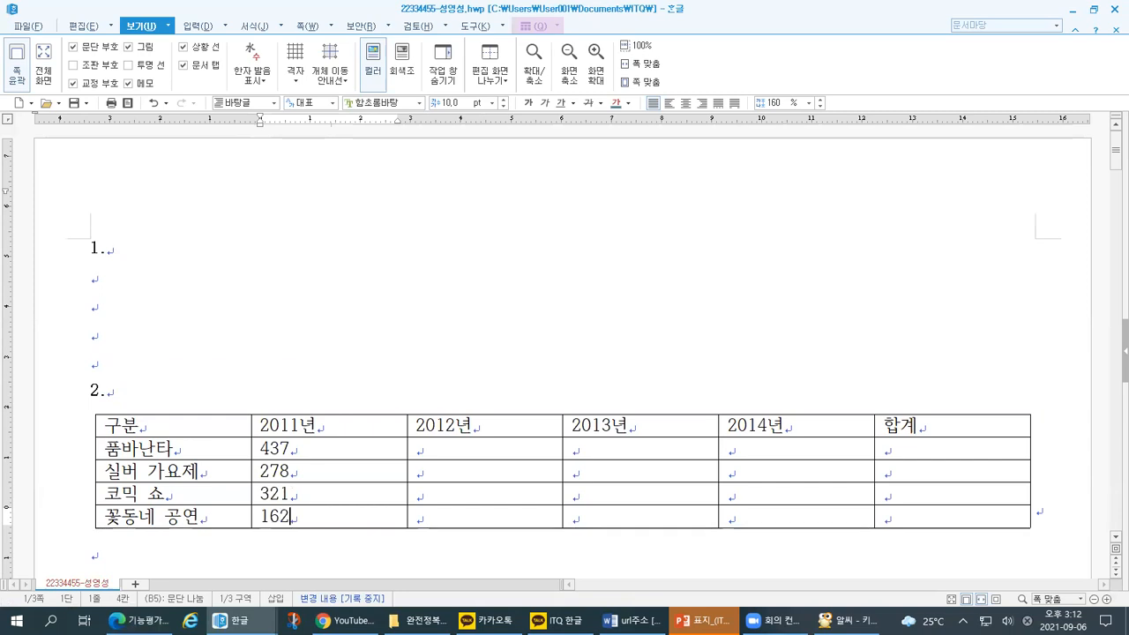
Step: Enter the 2012년 figures 260, 193, 253 and 213 for the four programme rows of the table
{"action": "key", "text": "Right"}
{"action": "key", "text": "Right"}
{"action": "key", "text": "Up"}
{"action": "key", "text": "Up"}
{"action": "key", "text": "Left"}
{"action": "key", "text": "Left"}
{"action": "key", "text": "Up"}
{"action": "key", "text": "Right"}
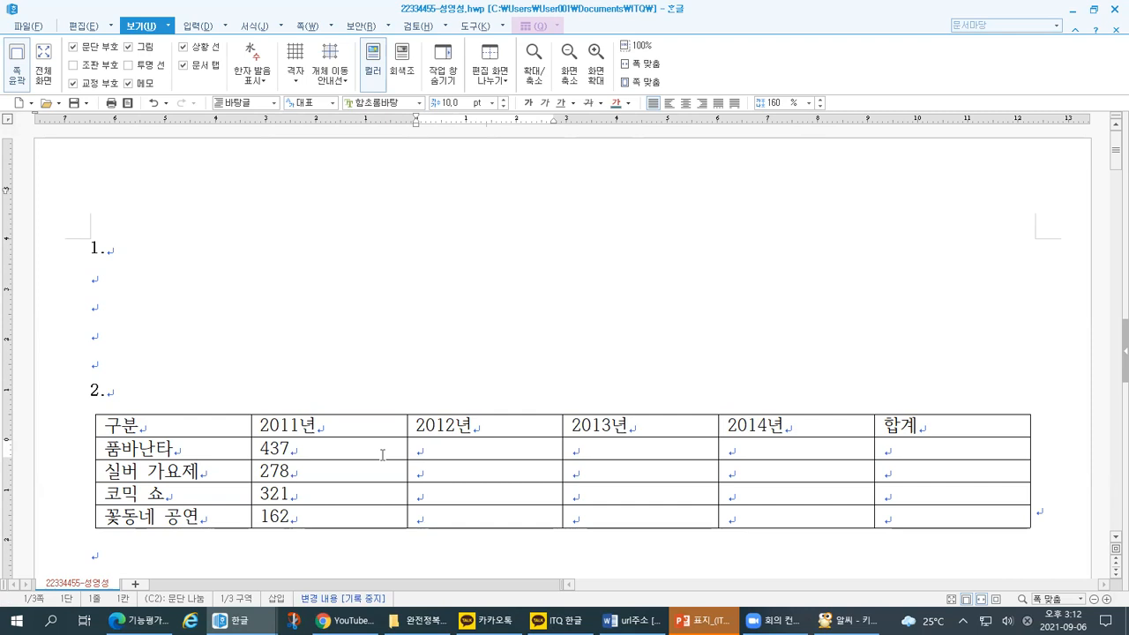
{"action": "type", "text": "260"}
{"action": "key", "text": "Down"}
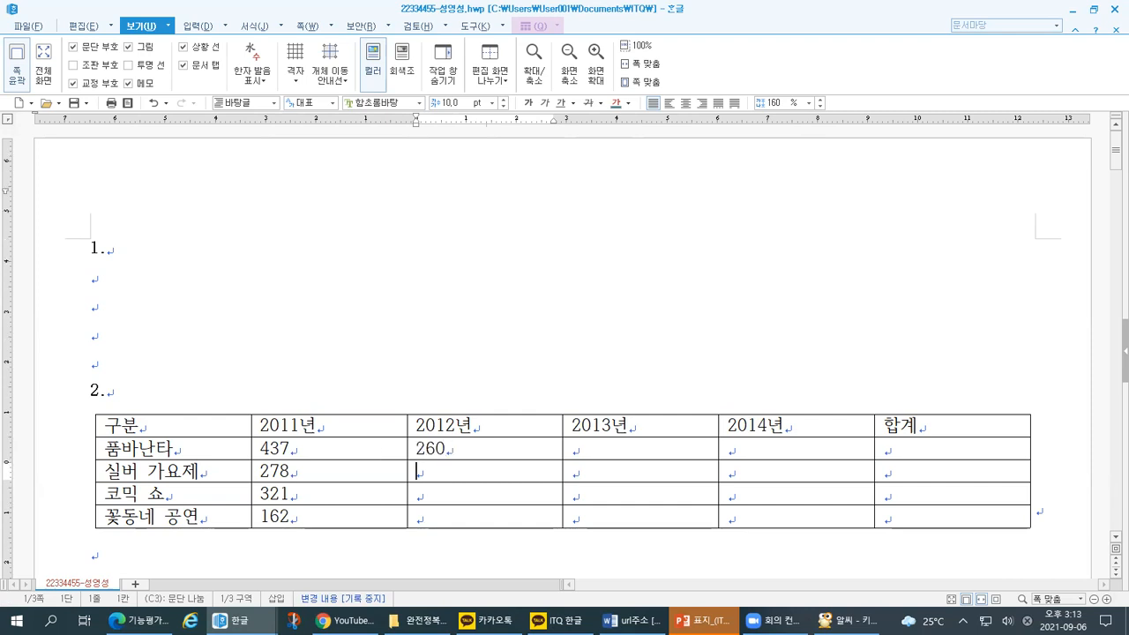
{"action": "type", "text": "193"}
{"action": "key", "text": "Down"}
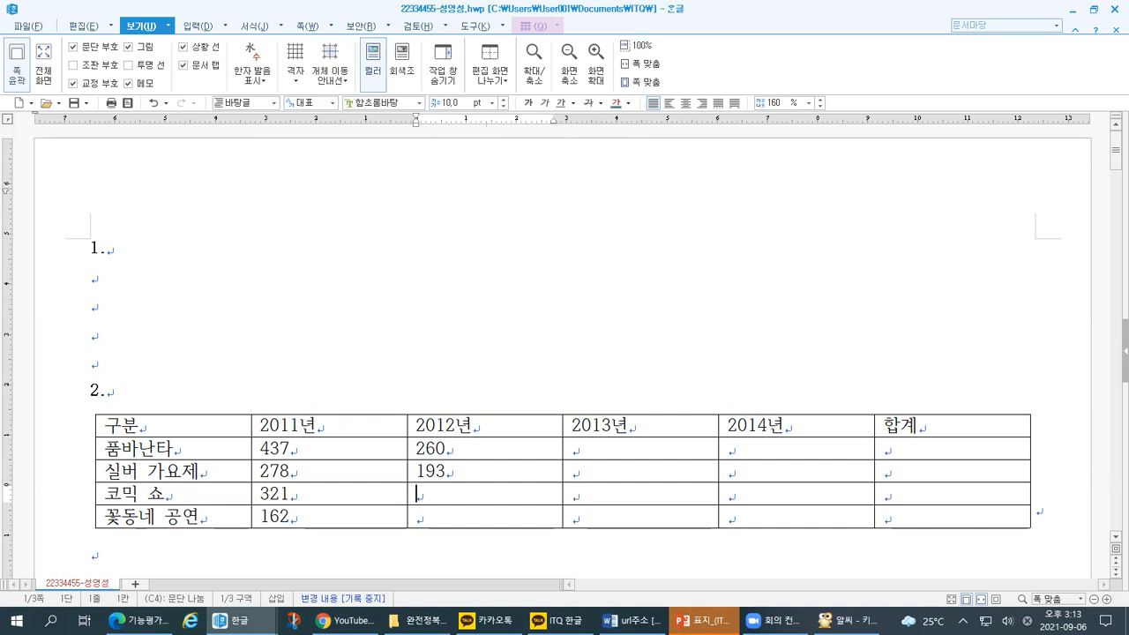
{"action": "type", "text": "253"}
{"action": "key", "text": "Down"}
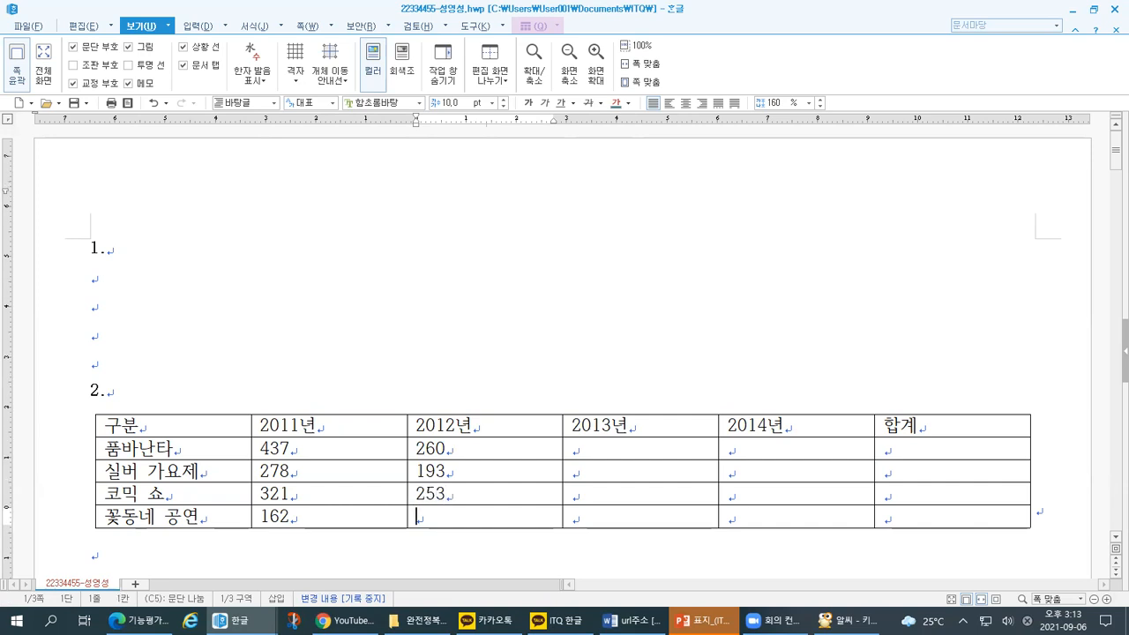
{"action": "type", "text": "213"}
Step: Fill the 2013년 column with 349, 118, 406 and 284, removing the stray line break and digit from the 품바난타 cell
{"action": "key", "text": "Right"}
{"action": "key", "text": "Right"}
{"action": "key", "text": "Up"}
{"action": "key", "text": "Left"}
{"action": "key", "text": "Up"}
{"action": "key", "text": "Up"}
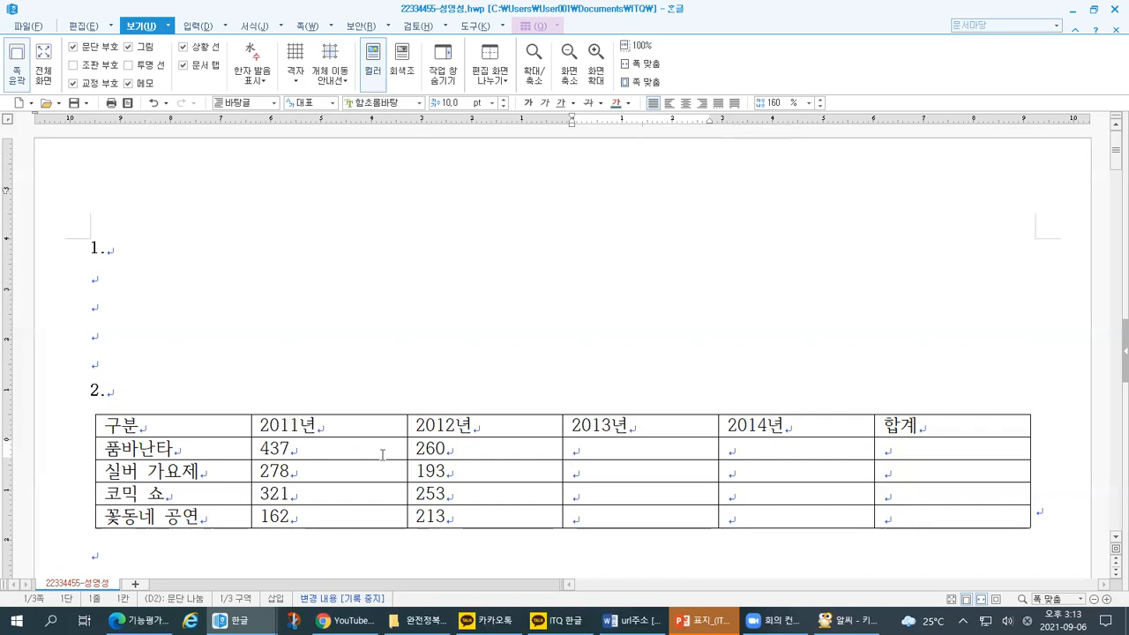
{"action": "key", "text": "Return"}
{"action": "type", "text": "5"}
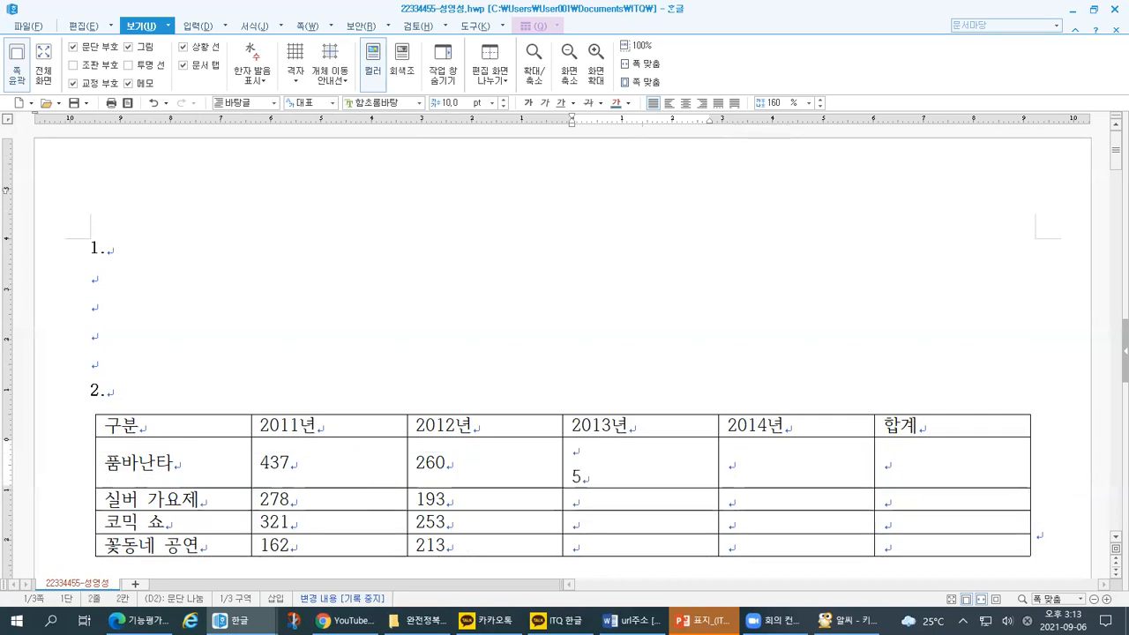
{"action": "key", "text": "BackSpace"}
{"action": "key", "text": "BackSpace"}
{"action": "type", "text": "349"}
{"action": "key", "text": "Down"}
{"action": "type", "text": "118"}
{"action": "key", "text": "Down"}
{"action": "type", "text": "406"}
{"action": "key", "text": "Down"}
{"action": "type", "text": "284"}
Step: Fill the 2014년 column with 416, 232, 463 and 27 beside the corresponding row labels, correcting the last figure to 207
{"action": "key", "text": "Tab"}
{"action": "key", "text": "Up"}
{"action": "key", "text": "Up"}
{"action": "key", "text": "Up"}
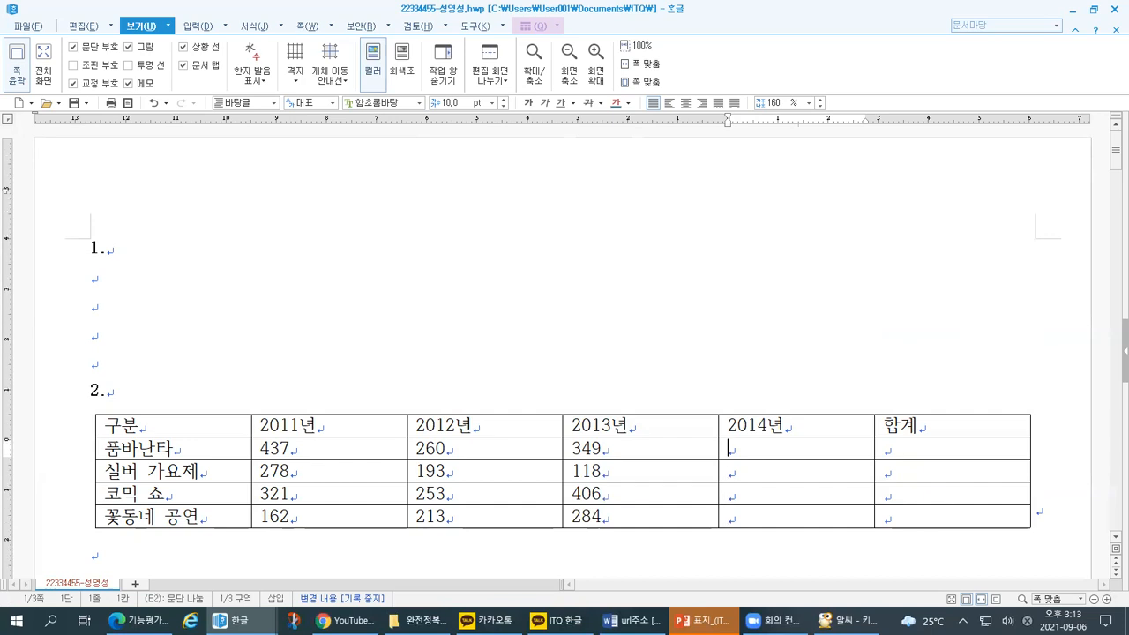
{"action": "type", "text": "416"}
{"action": "key", "text": "Down"}
{"action": "type", "text": "232"}
{"action": "key", "text": "Down"}
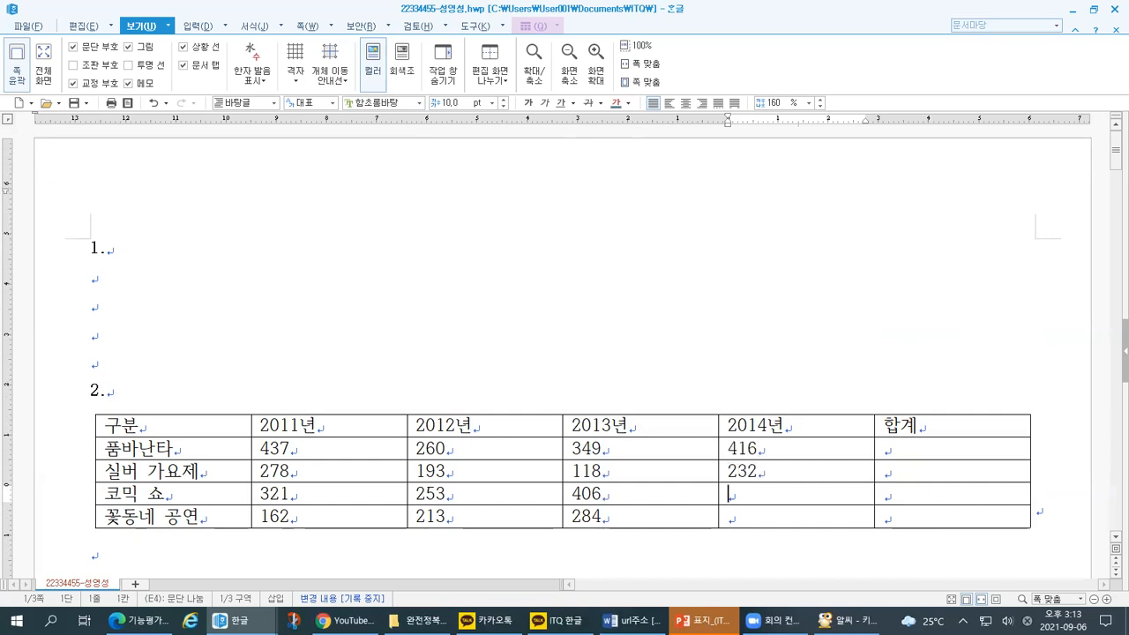
{"action": "type", "text": "463"}
{"action": "key", "text": "Down"}
{"action": "type", "text": "20"}
{"action": "key", "text": "BackSpace"}
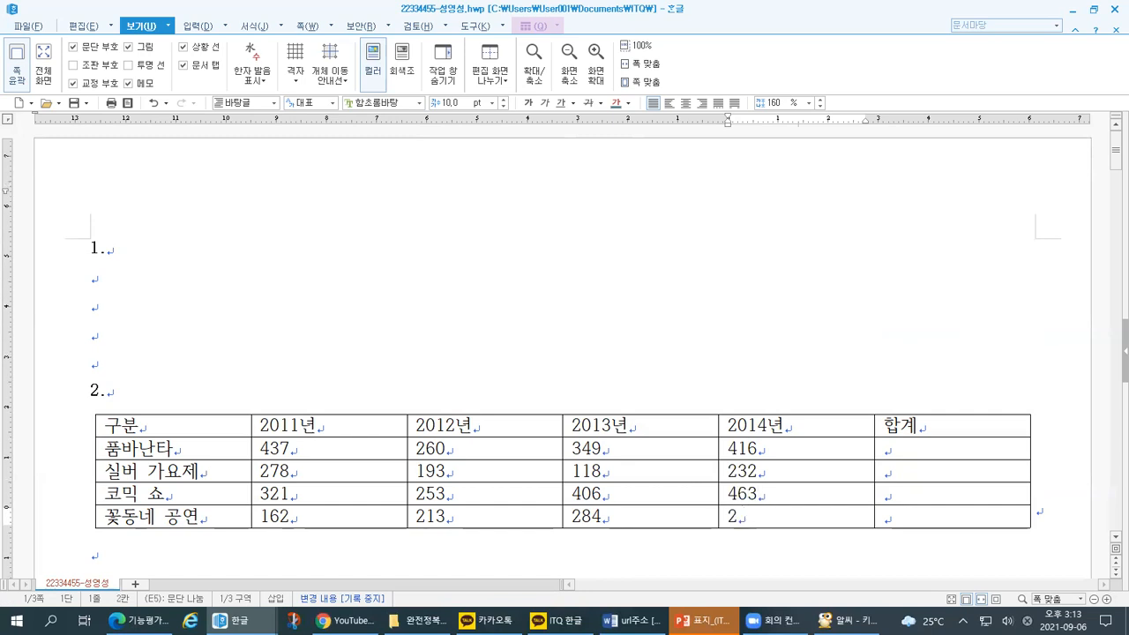
{"action": "type", "text": "7"}
Step: Switch to the exercise PDF in Edge and examine the 합계 column and the 표 조건 entry on font and size
{"action": "left_click", "coordinate": [141, 620]}
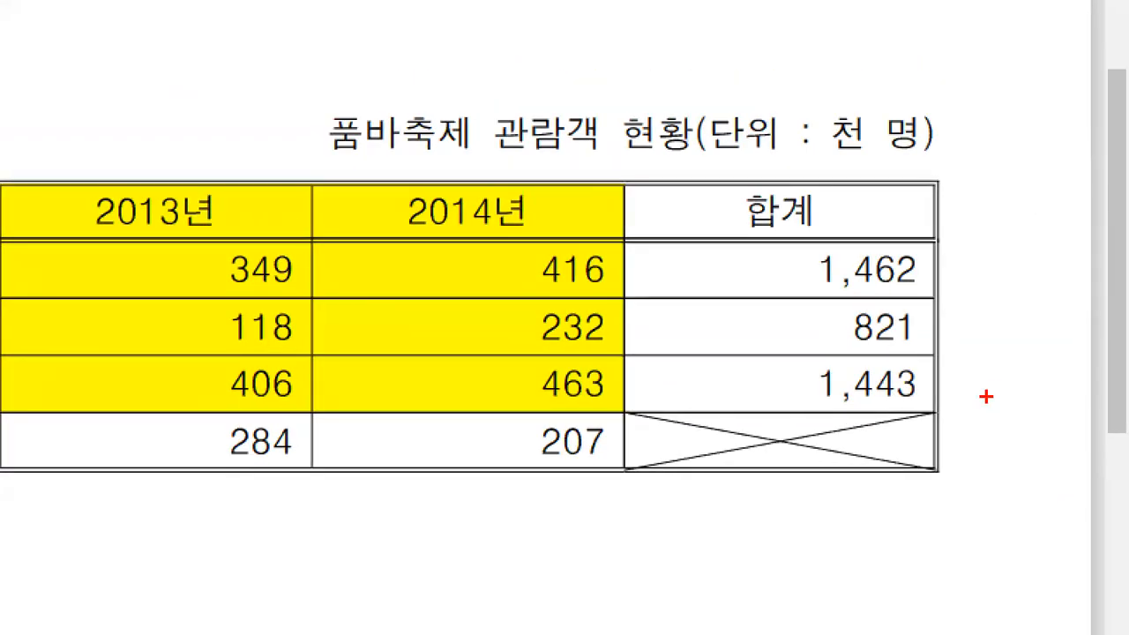
{"action": "mouse_move", "coordinate": [970, 423]}
{"action": "left_mouse_down"}
{"action": "mouse_move", "coordinate": [794, 427]}
{"action": "mouse_move", "coordinate": [767, 204]}
{"action": "mouse_move", "coordinate": [949, 246]}
{"action": "mouse_move", "coordinate": [933, 378]}
{"action": "mouse_move", "coordinate": [879, 458]}
{"action": "left_mouse_up"}
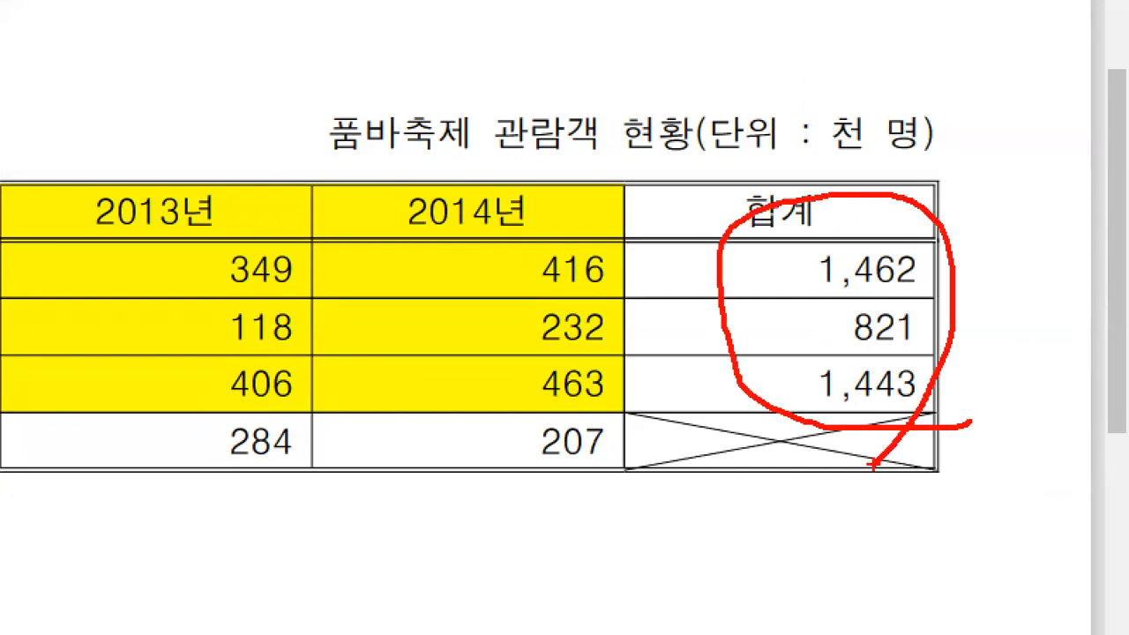
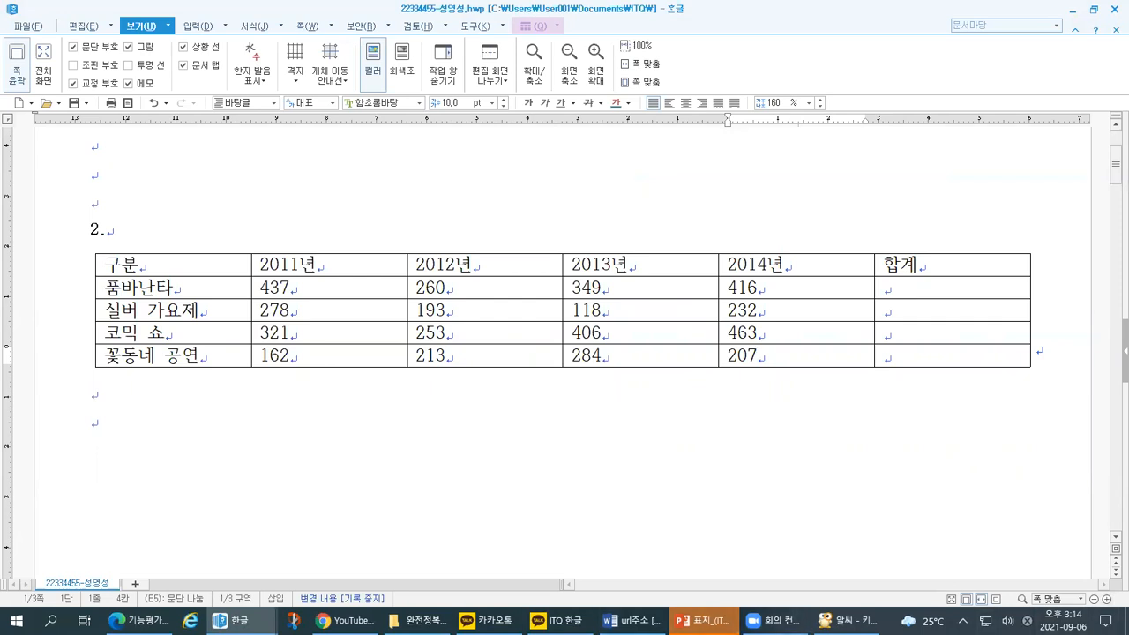
{"action": "left_click", "coordinate": [139, 620]}
{"action": "scroll", "coordinate": [287, 477], "scroll_direction": "up", "scroll_amount": 2}
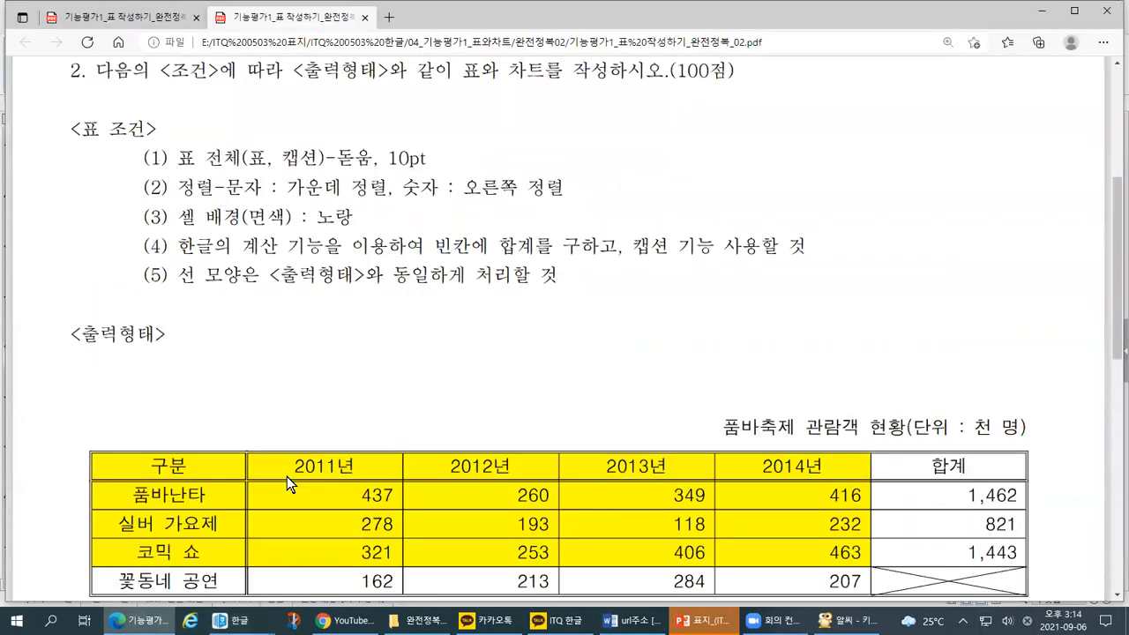
{"action": "scroll", "coordinate": [287, 477], "scroll_direction": "up", "scroll_amount": 2}
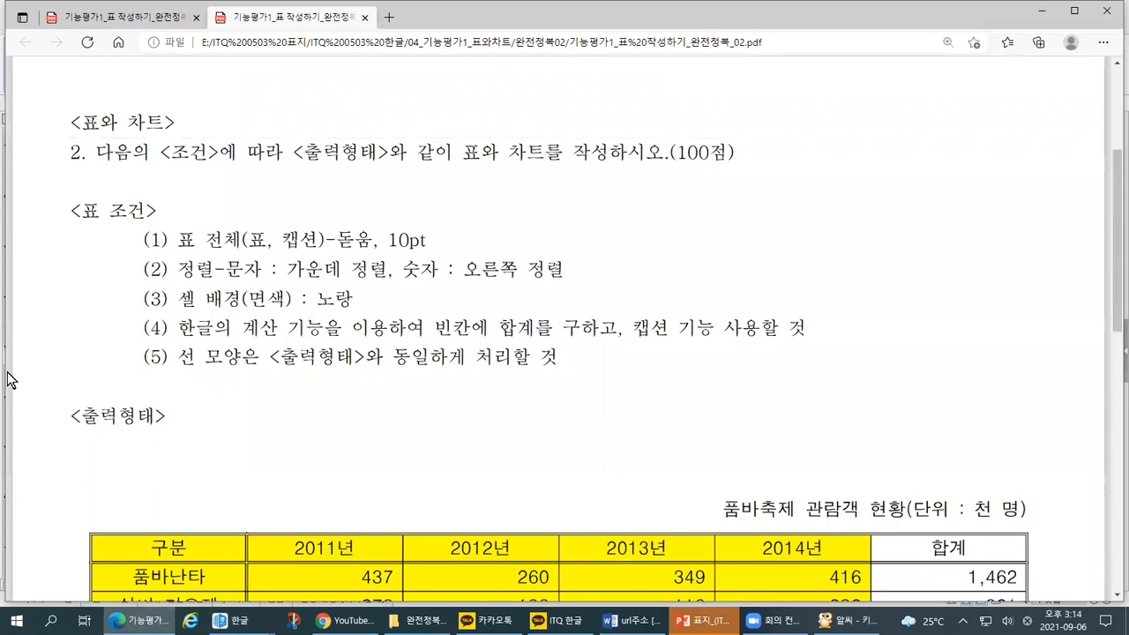
{"action": "mouse_move", "coordinate": [204, 299]}
{"action": "left_mouse_down"}
{"action": "mouse_move", "coordinate": [346, 310]}
{"action": "mouse_move", "coordinate": [758, 298]}
{"action": "left_mouse_up"}
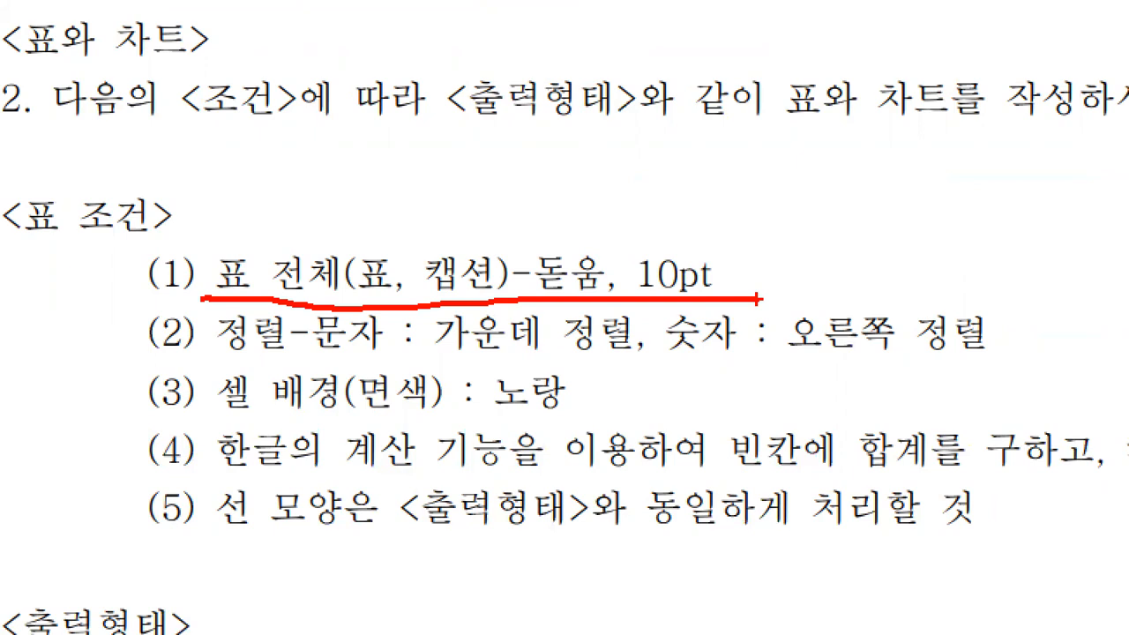
Step: Return to the practice document in 한글 and set the font of all table cells to 돋움
{"action": "key", "text": "alt+Tab"}
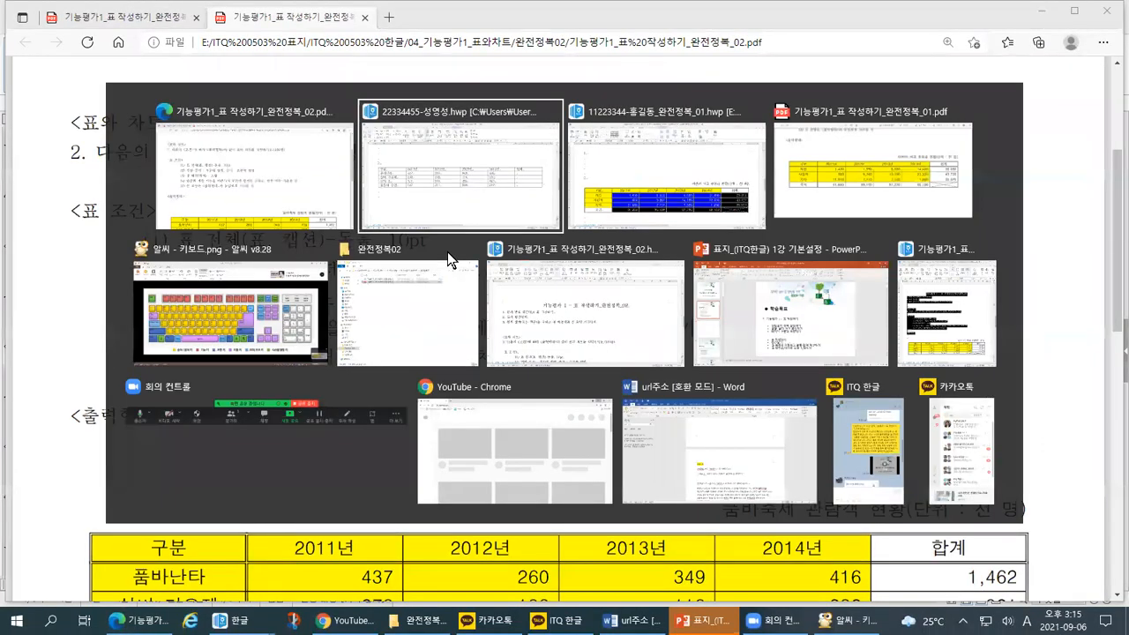
{"action": "left_click_drag", "start_coordinate": [209, 274], "coordinate": [932, 358]}
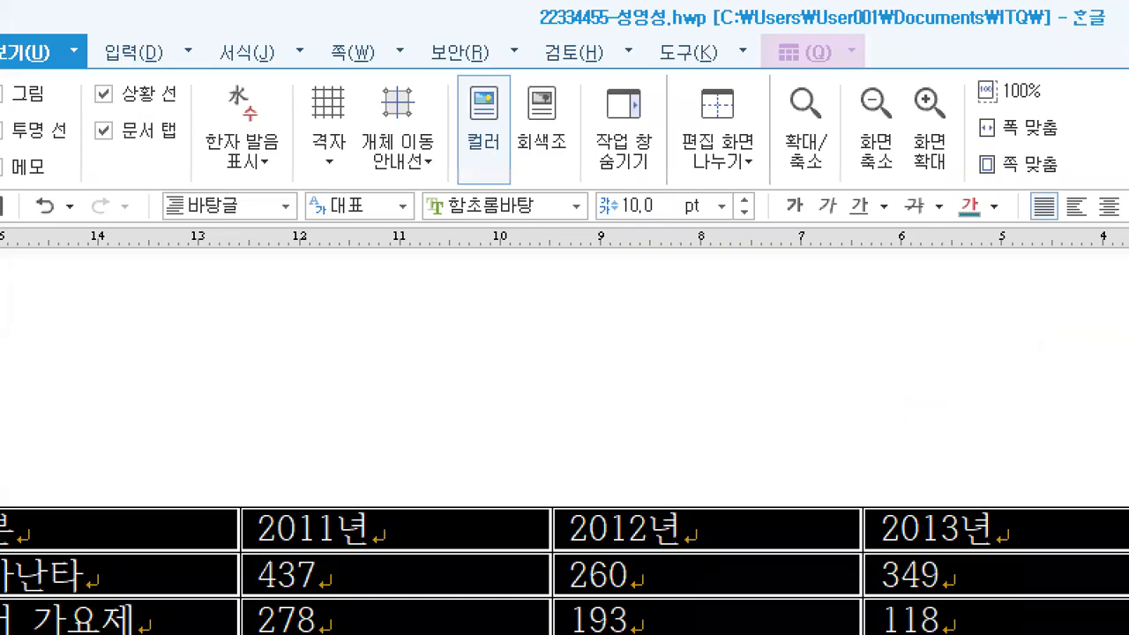
{"action": "mouse_move", "coordinate": [281, 232]}
{"action": "left_mouse_down"}
{"action": "mouse_move", "coordinate": [1016, 265]}
{"action": "mouse_move", "coordinate": [992, 180]}
{"action": "mouse_move", "coordinate": [328, 176]}
{"action": "mouse_move", "coordinate": [248, 254]}
{"action": "left_mouse_up"}
{"action": "left_click_drag", "start_coordinate": [414, 234], "coordinate": [679, 221]}
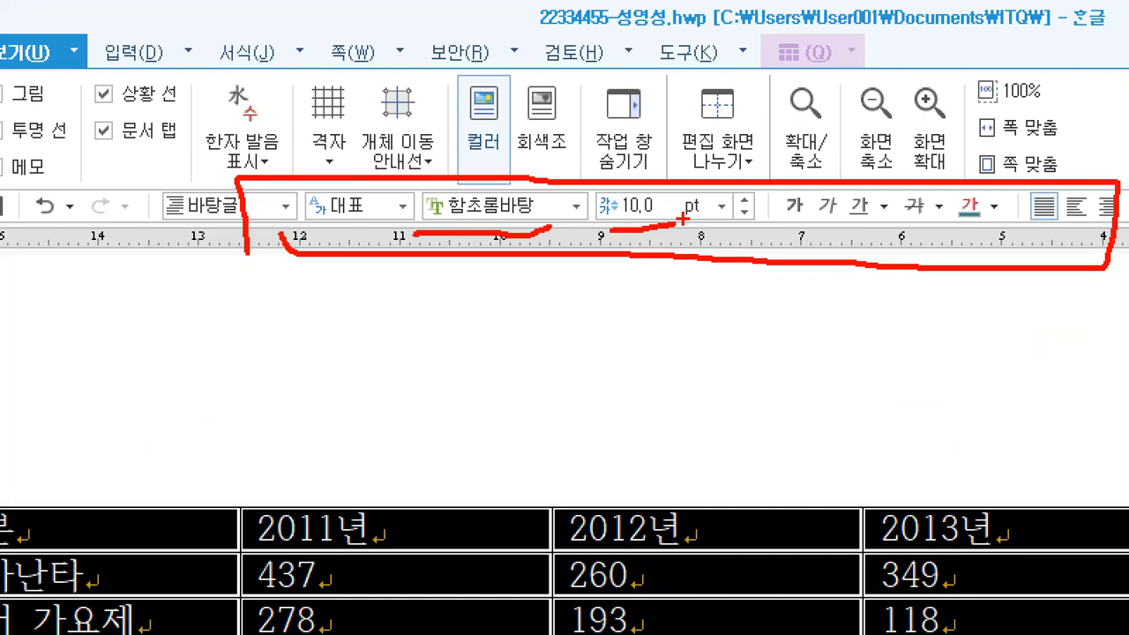
{"action": "key", "text": "Escape"}
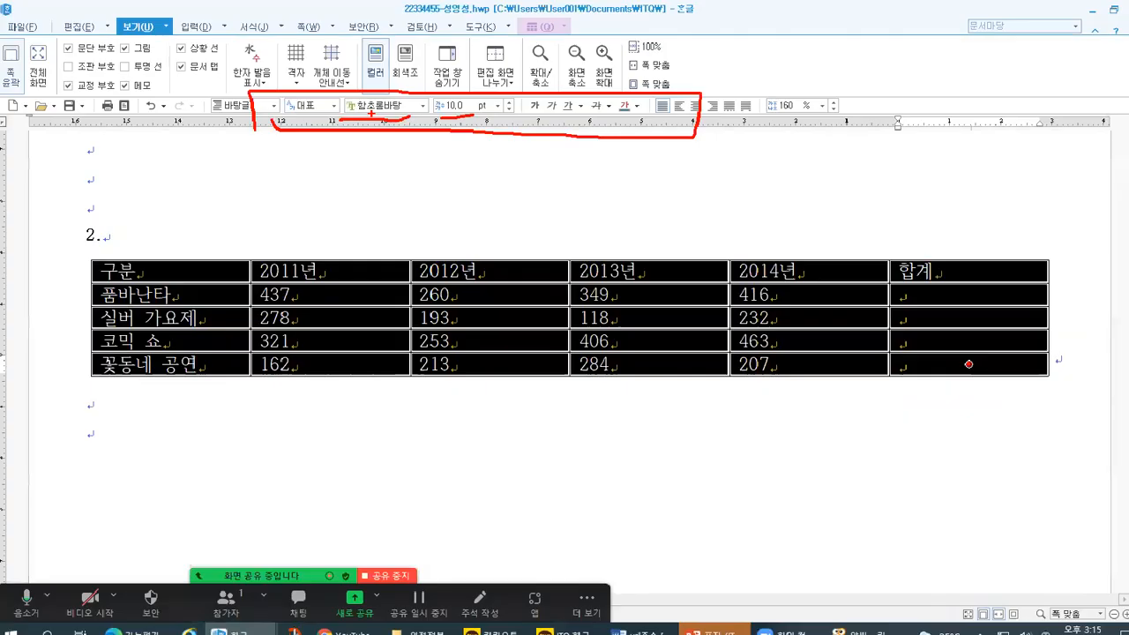
{"action": "left_click", "coordinate": [377, 103]}
{"action": "type", "text": "돋움"}
{"action": "key", "text": "Return"}
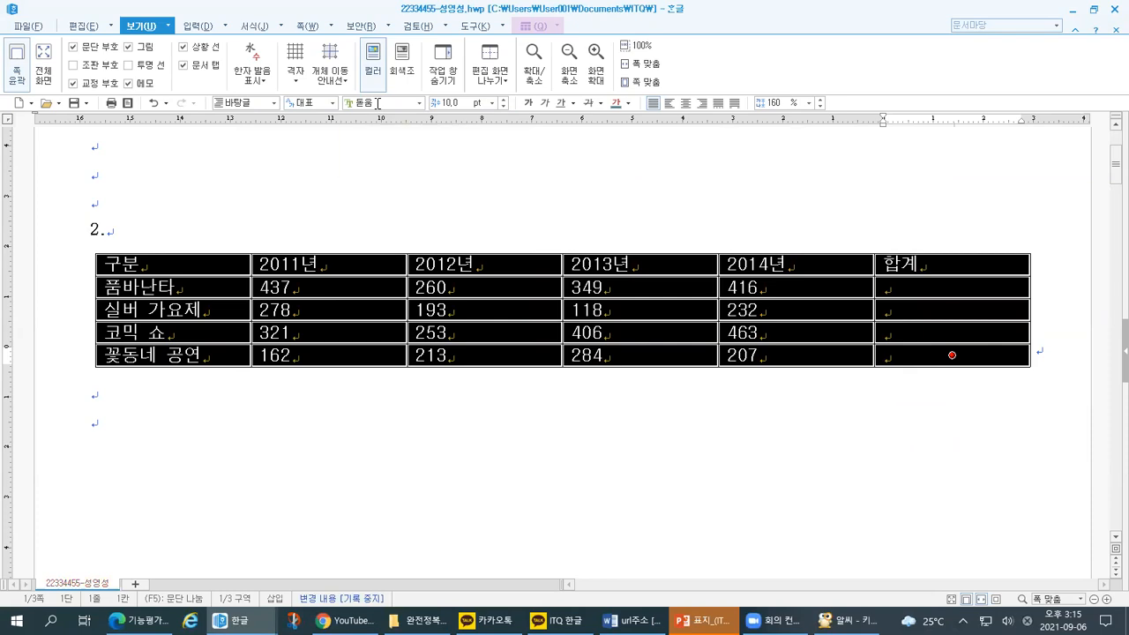
{"action": "key", "text": "ctrl+1"}
{"action": "left_click_drag", "start_coordinate": [346, 115], "coordinate": [478, 103]}
{"action": "mouse_move", "coordinate": [588, 113]}
{"action": "left_mouse_down"}
{"action": "mouse_move", "coordinate": [360, 88]}
{"action": "mouse_move", "coordinate": [335, 137]}
{"action": "left_mouse_up"}
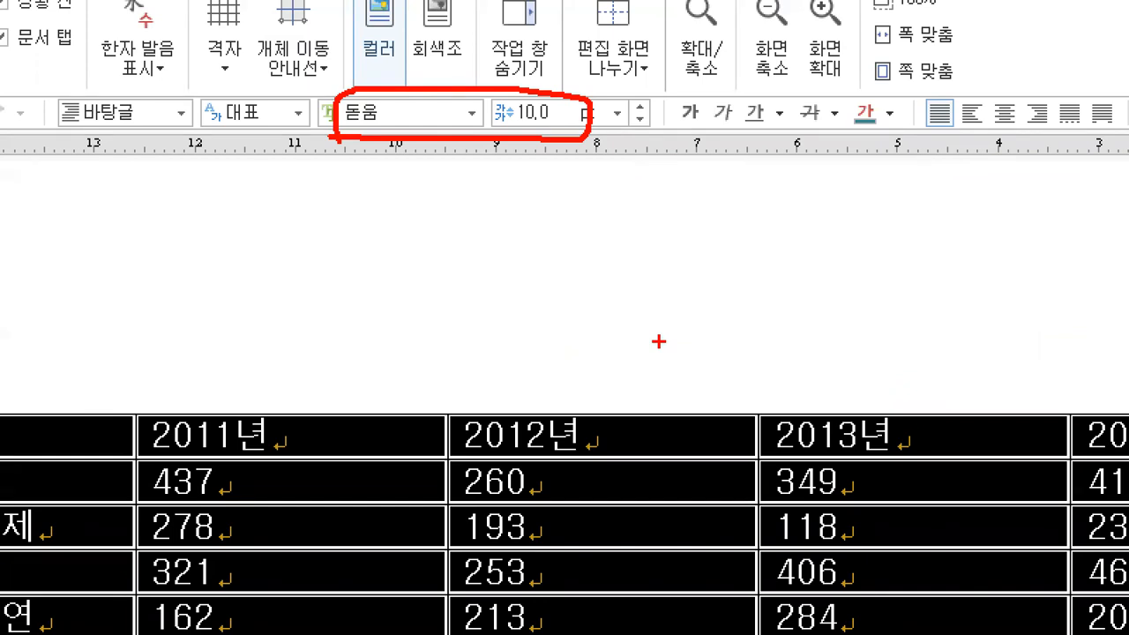
{"action": "key", "text": "Escape"}
Step: Switch to the exercise PDF in Edge and check the text and number alignment condition against the sample table's header and label cells
{"action": "key", "text": "alt+Tab"}
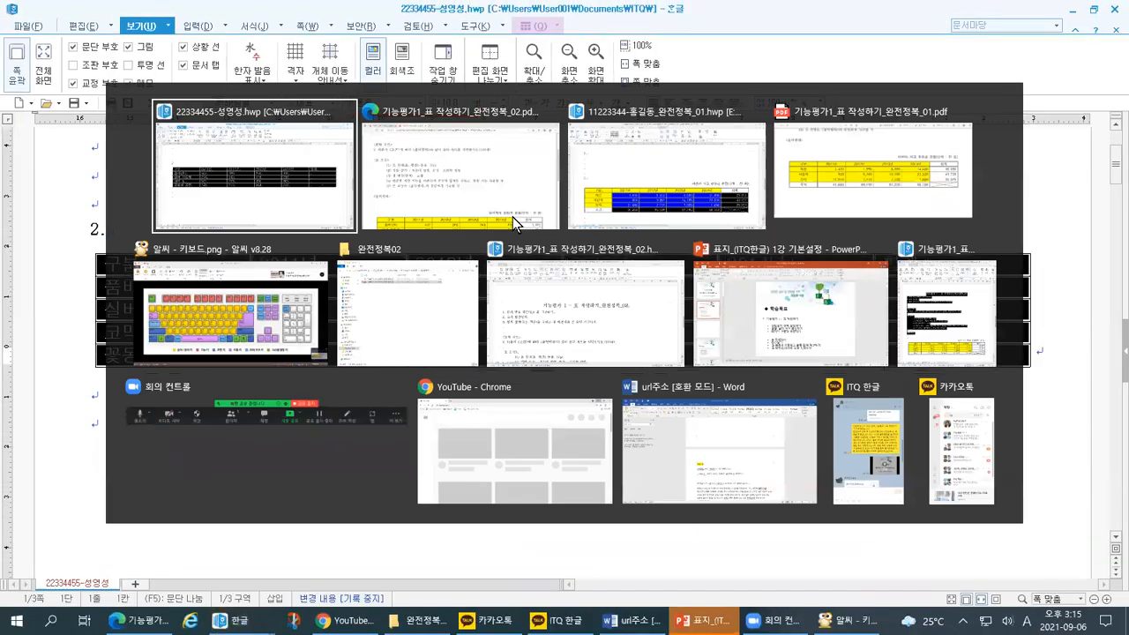
{"action": "left_click", "coordinate": [431, 194]}
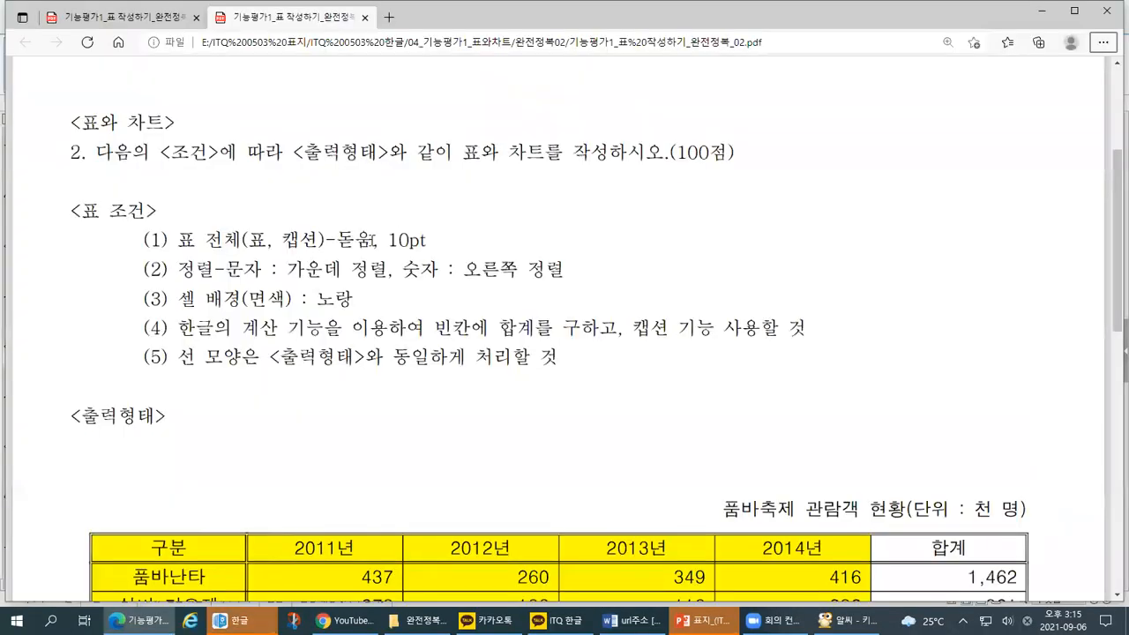
{"action": "left_click_drag", "start_coordinate": [174, 240], "coordinate": [428, 238]}
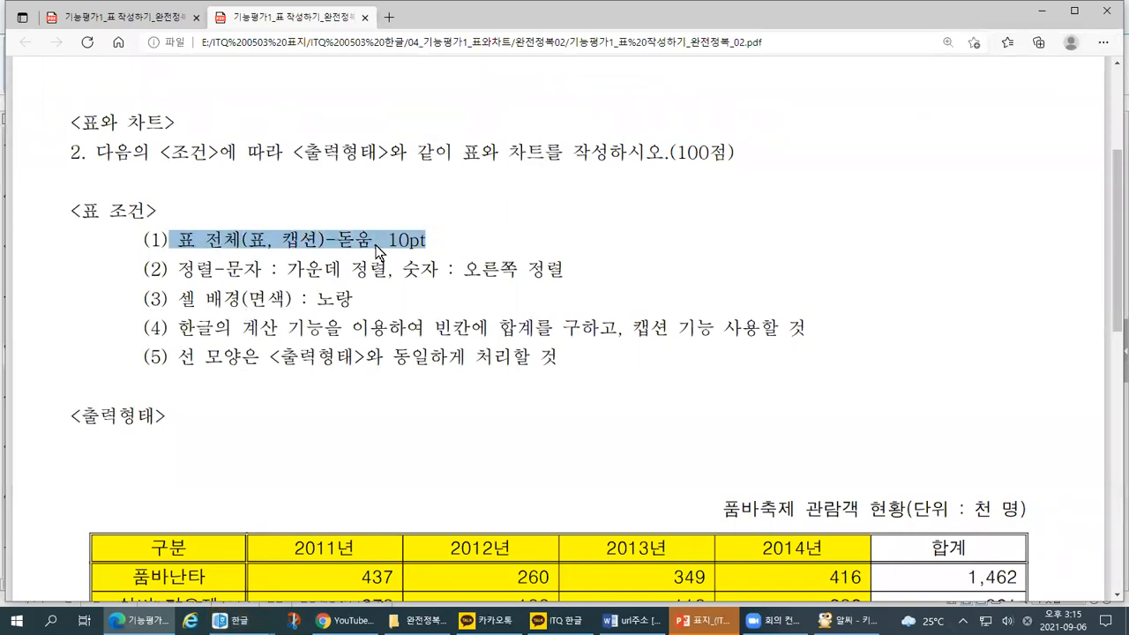
{"action": "key", "text": "ctrl+1"}
{"action": "left_click", "coordinate": [177, 241]}
{"action": "left_click_drag", "start_coordinate": [175, 186], "coordinate": [191, 168]}
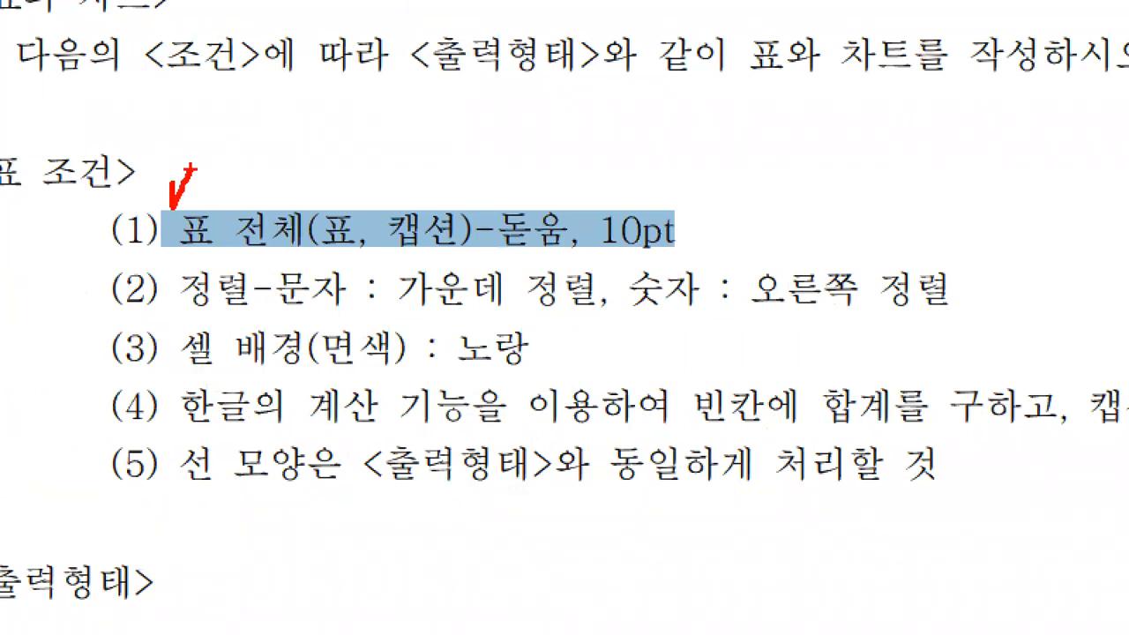
{"action": "mouse_move", "coordinate": [164, 323]}
{"action": "left_mouse_down"}
{"action": "mouse_move", "coordinate": [829, 323]}
{"action": "mouse_move", "coordinate": [964, 260]}
{"action": "mouse_move", "coordinate": [509, 238]}
{"action": "mouse_move", "coordinate": [177, 254]}
{"action": "mouse_move", "coordinate": [164, 319]}
{"action": "left_mouse_up"}
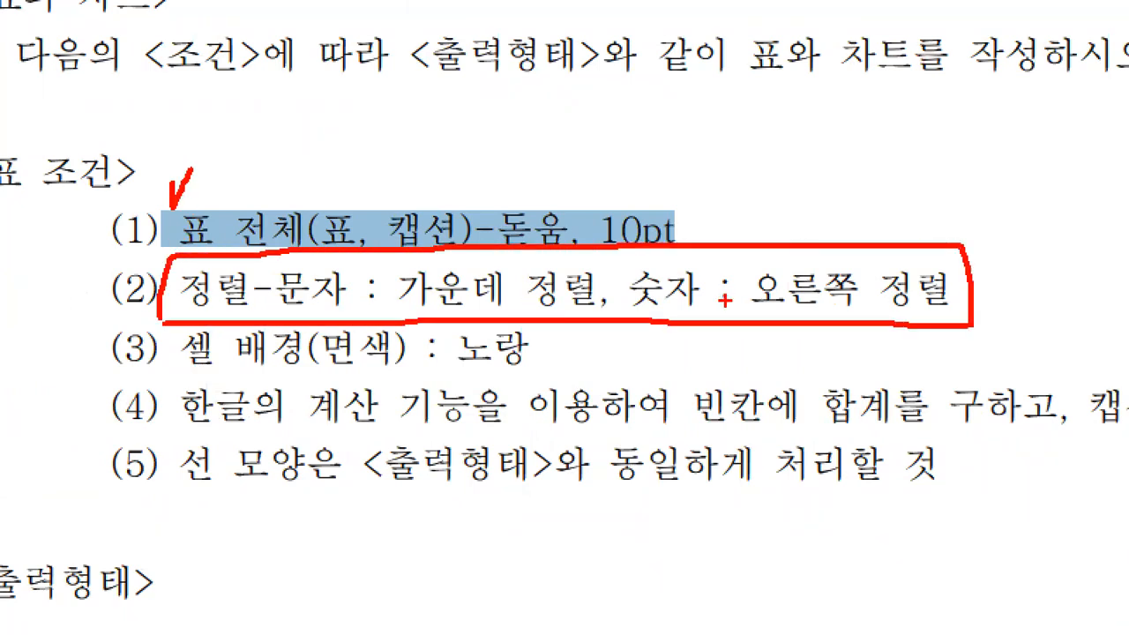
{"action": "left_click_drag", "start_coordinate": [662, 239], "coordinate": [607, 328]}
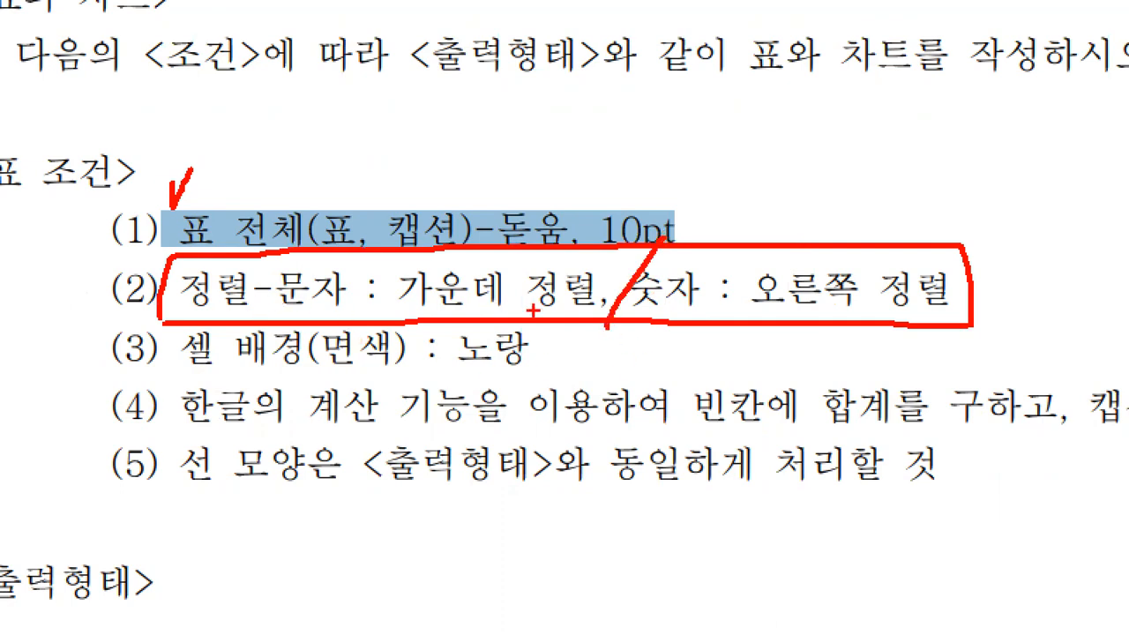
{"action": "key", "text": "Escape"}
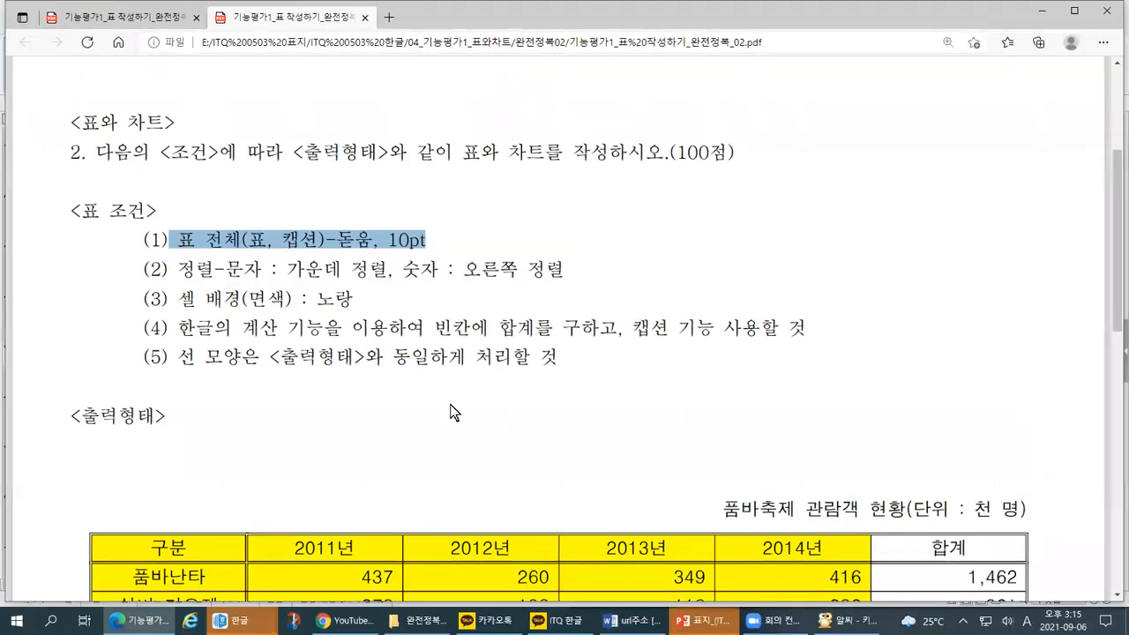
{"action": "scroll", "coordinate": [450, 404], "scroll_direction": "down", "scroll_amount": 4}
{"action": "key", "text": "ctrl+1"}
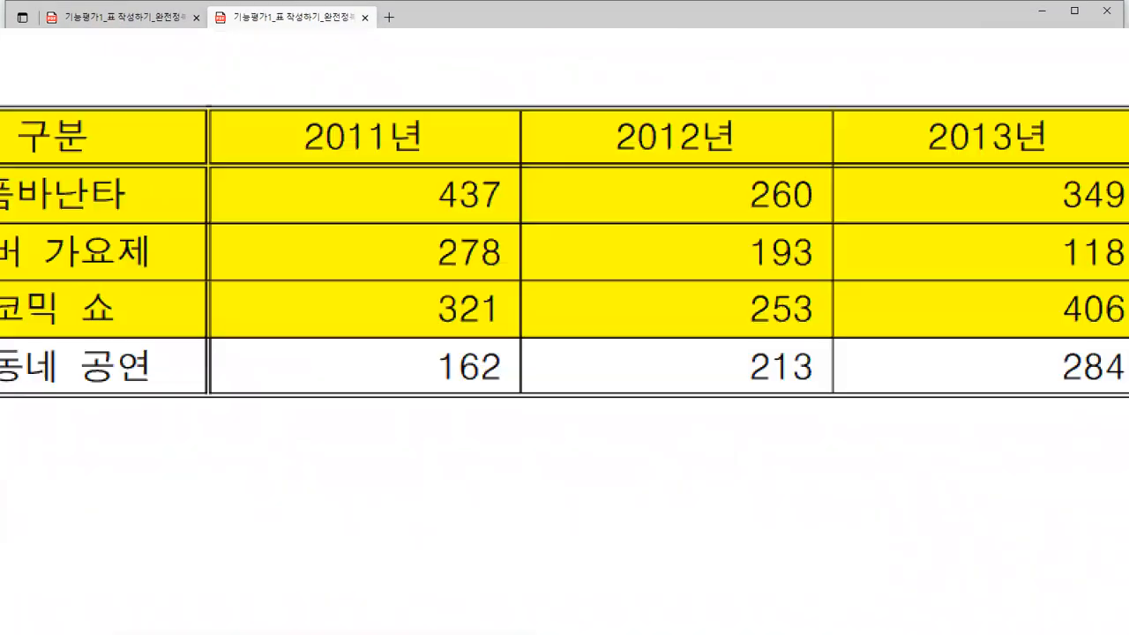
{"action": "left_click", "coordinate": [103, 305]}
{"action": "mouse_move", "coordinate": [58, 123]}
{"action": "left_mouse_down"}
{"action": "mouse_move", "coordinate": [43, 404]}
{"action": "mouse_move", "coordinate": [249, 212]}
{"action": "mouse_move", "coordinate": [776, 173]}
{"action": "mouse_move", "coordinate": [1021, 129]}
{"action": "mouse_move", "coordinate": [44, 128]}
{"action": "left_mouse_up"}
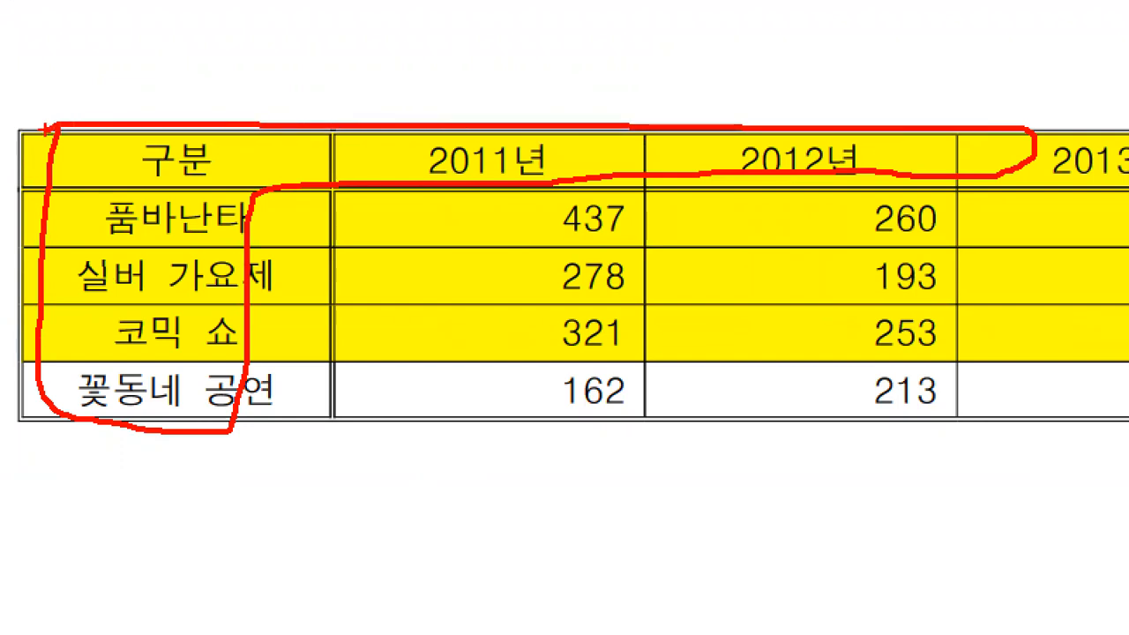
Step: Examine the sample table's number cells and reread the 표 조건 entry on text and number alignment
{"action": "mouse_move", "coordinate": [1048, 208]}
{"action": "left_mouse_down"}
{"action": "mouse_move", "coordinate": [679, 177]}
{"action": "mouse_move", "coordinate": [404, 318]}
{"action": "mouse_move", "coordinate": [394, 481]}
{"action": "left_mouse_up"}
{"action": "left_click_drag", "start_coordinate": [1048, 189], "coordinate": [1128, 189]}
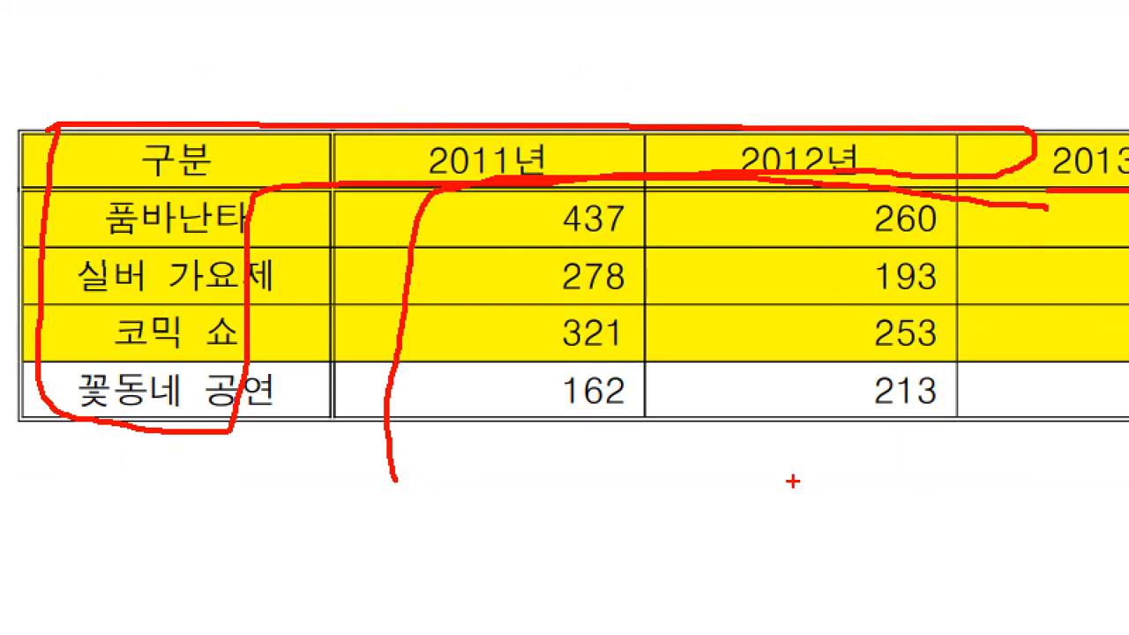
{"action": "key", "text": "Escape"}
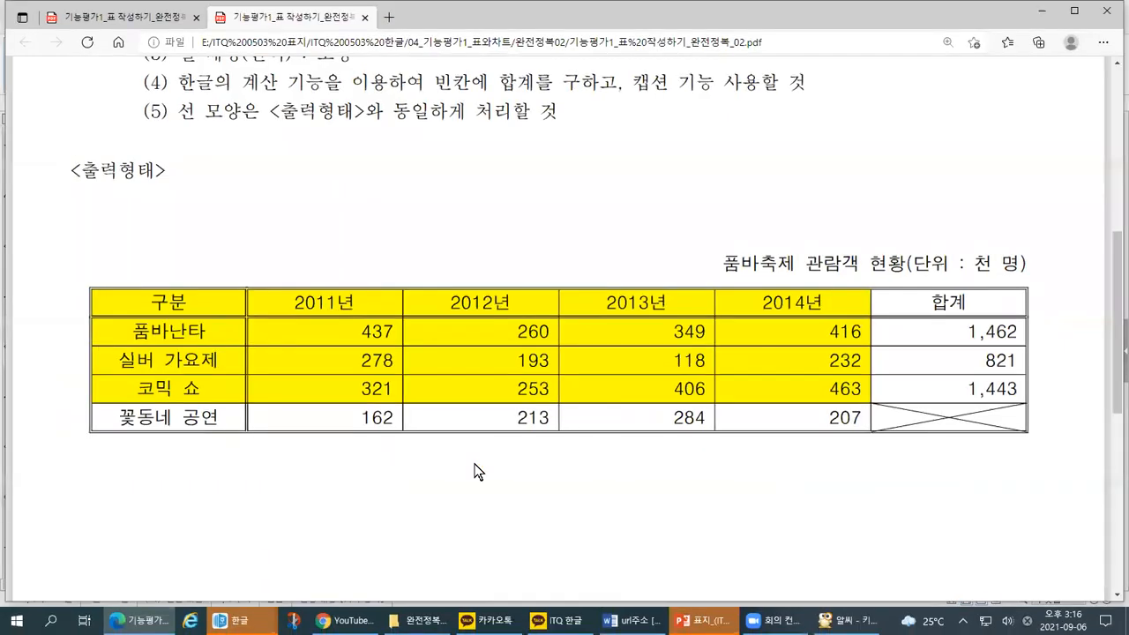
{"action": "scroll", "coordinate": [454, 463], "scroll_direction": "up", "scroll_amount": 2}
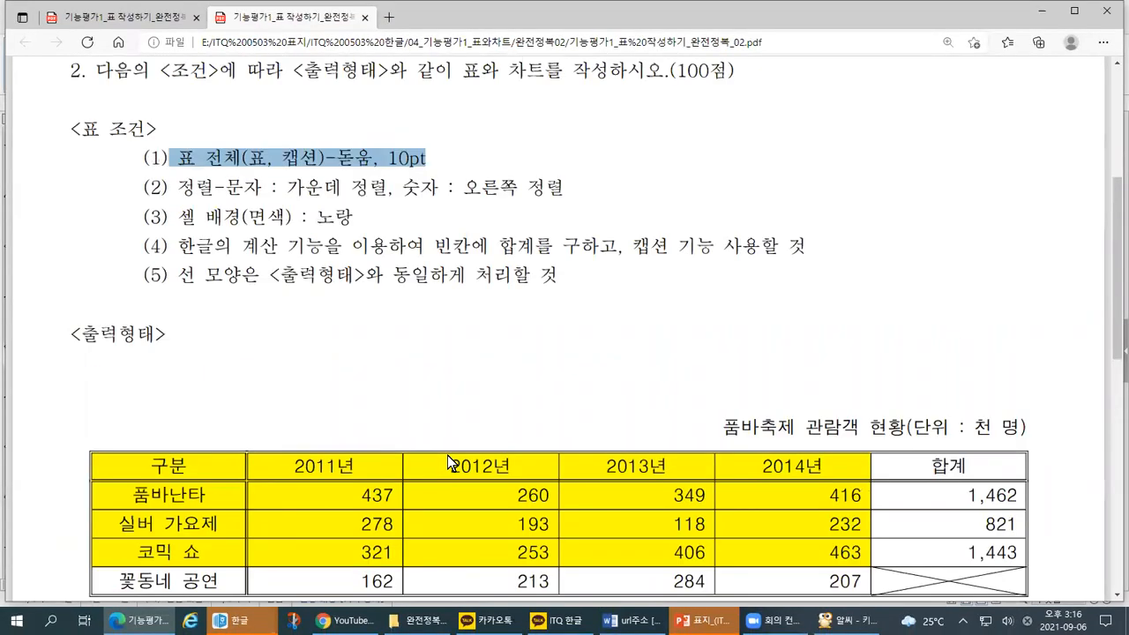
{"action": "scroll", "coordinate": [450, 462], "scroll_direction": "down", "scroll_amount": 1}
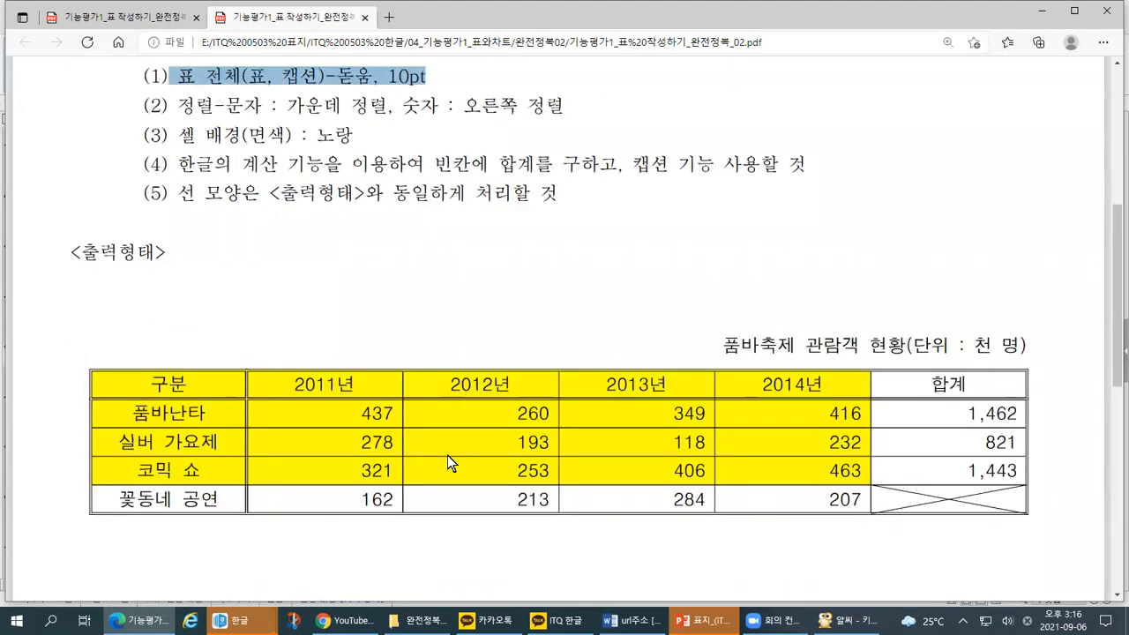
Step: Switch to the practice document in 한글, center the table's header row and label column, and right-align all remaining number and 합계 cells
{"action": "key", "text": "alt+Tab"}
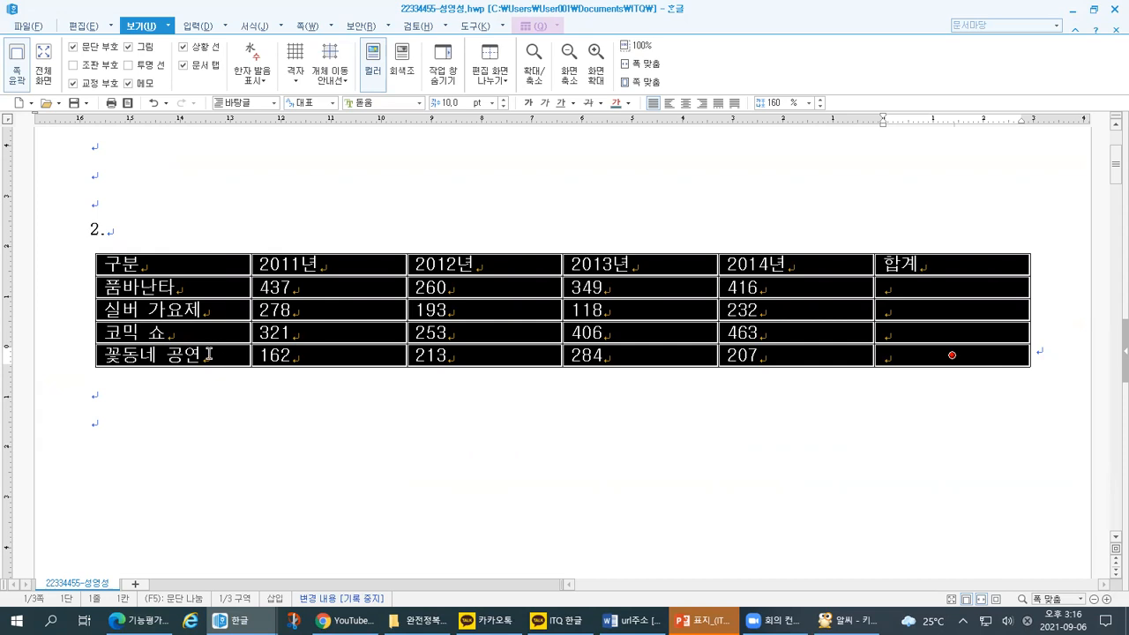
{"action": "left_click", "coordinate": [165, 398]}
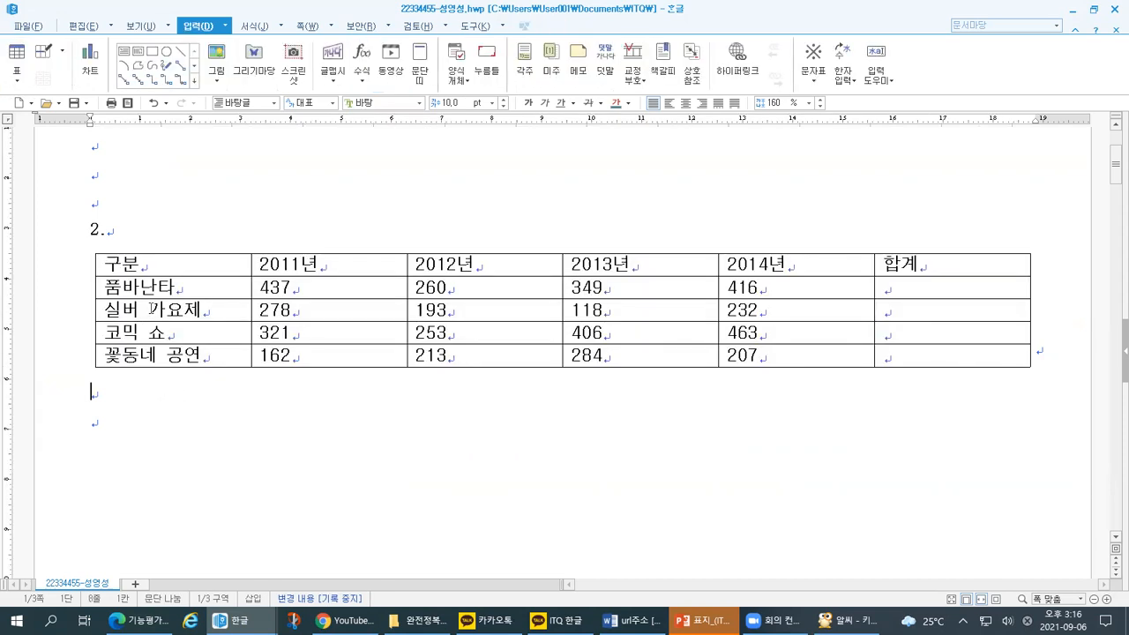
{"action": "left_click_drag", "start_coordinate": [180, 263], "coordinate": [190, 360]}
{"action": "left_click_drag", "start_coordinate": [356, 274], "coordinate": [955, 265]}
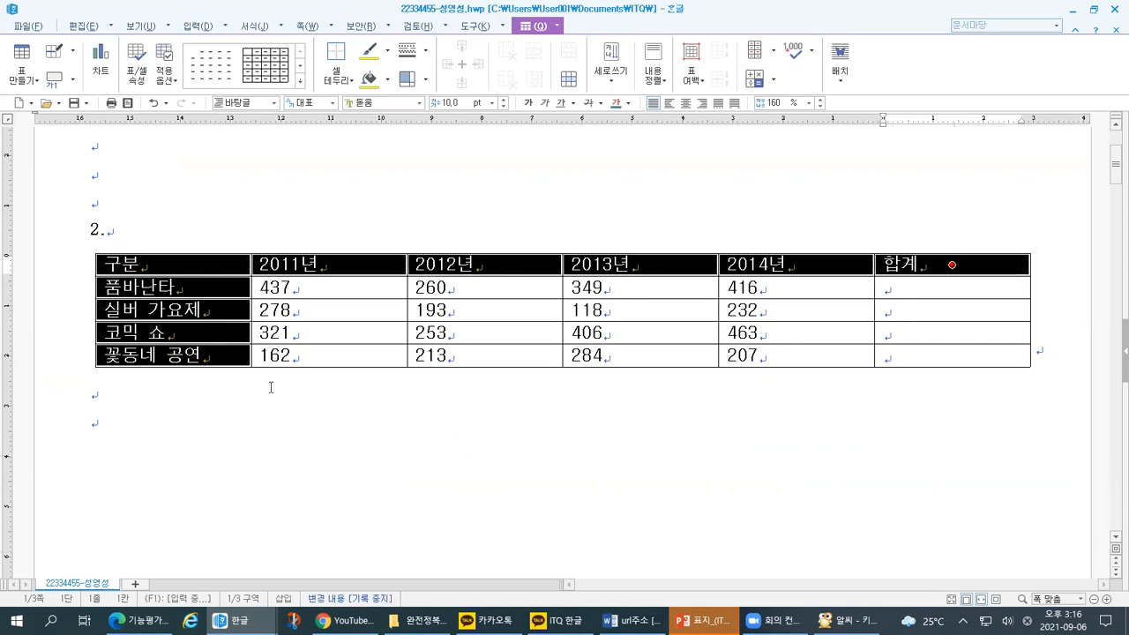
{"action": "left_click", "coordinate": [685, 104]}
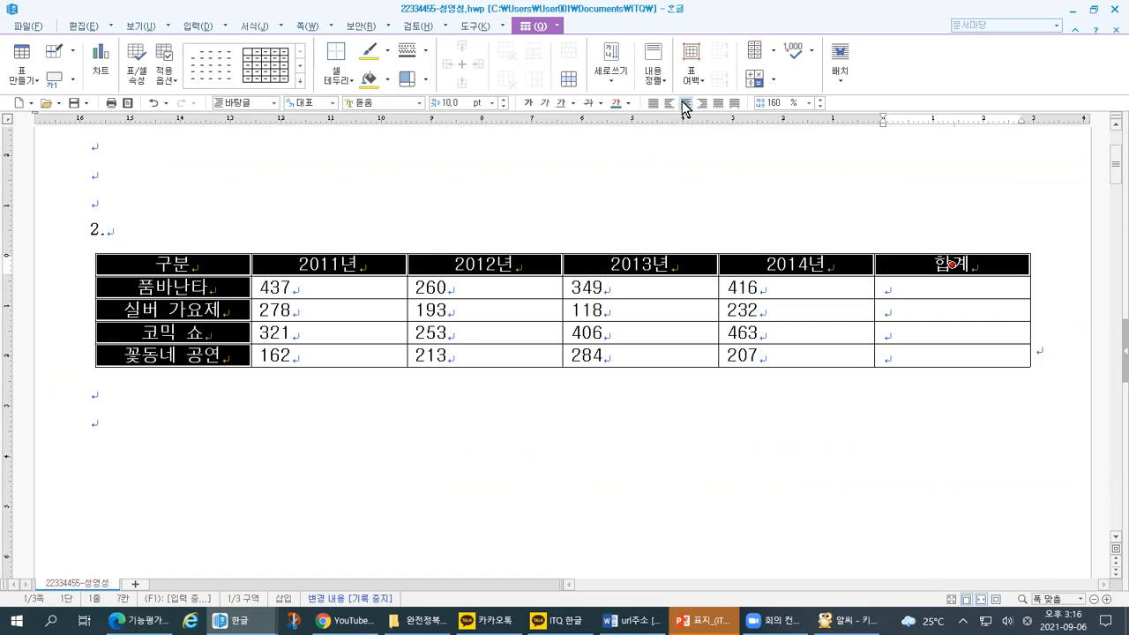
{"action": "left_click_drag", "start_coordinate": [364, 291], "coordinate": [943, 352]}
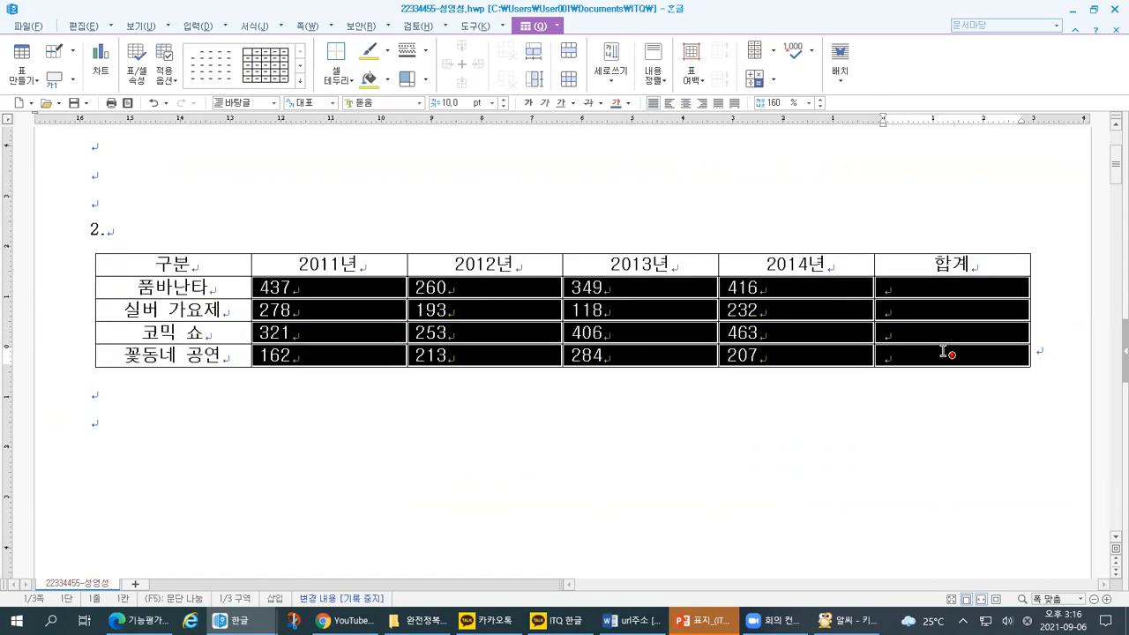
{"action": "left_click", "coordinate": [703, 104]}
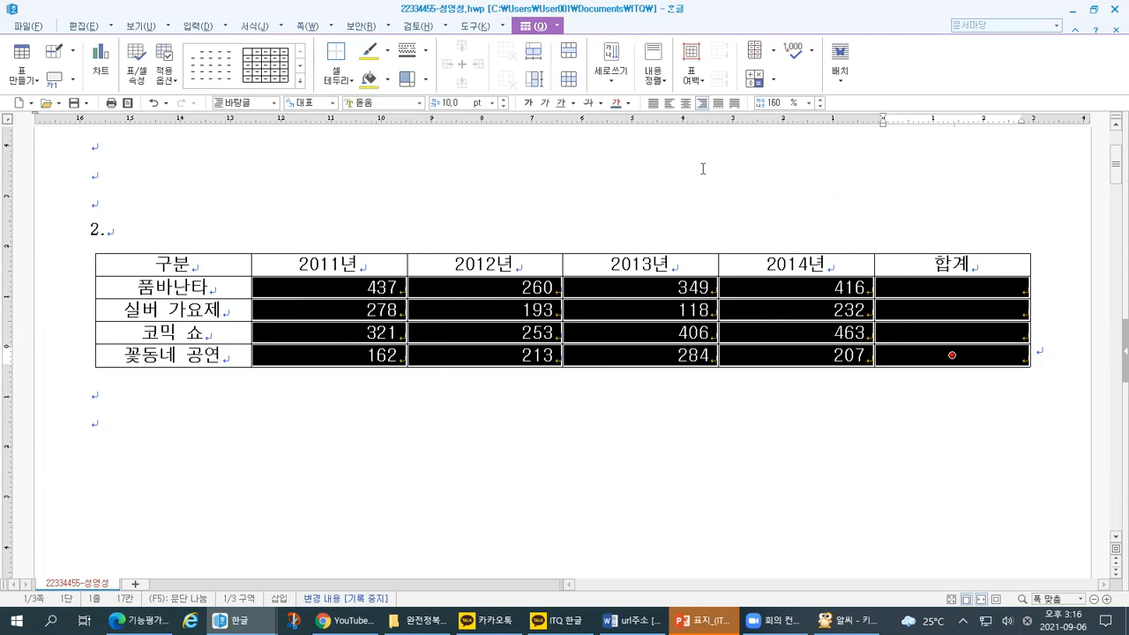
Step: Switch to the exercise PDF in Edge and highlight the second 표 조건 entry on alignment to check it against the sample table
{"action": "key", "text": "alt+Tab"}
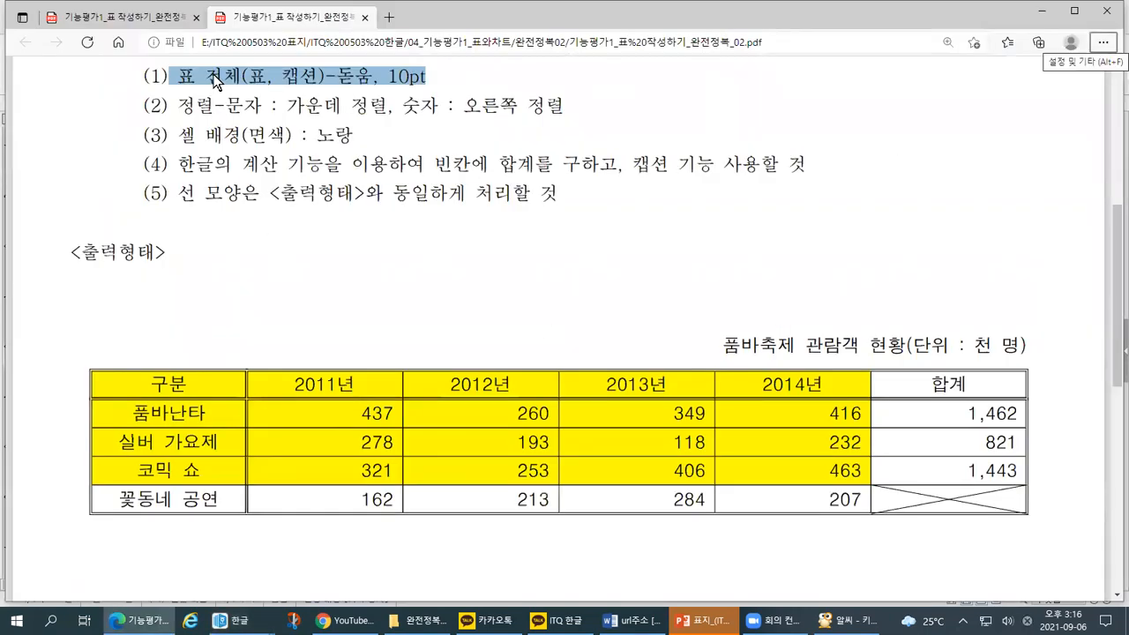
{"action": "left_click_drag", "start_coordinate": [168, 105], "coordinate": [575, 105]}
{"action": "right_click", "coordinate": [575, 105]}
{"action": "left_click", "coordinate": [608, 70]}
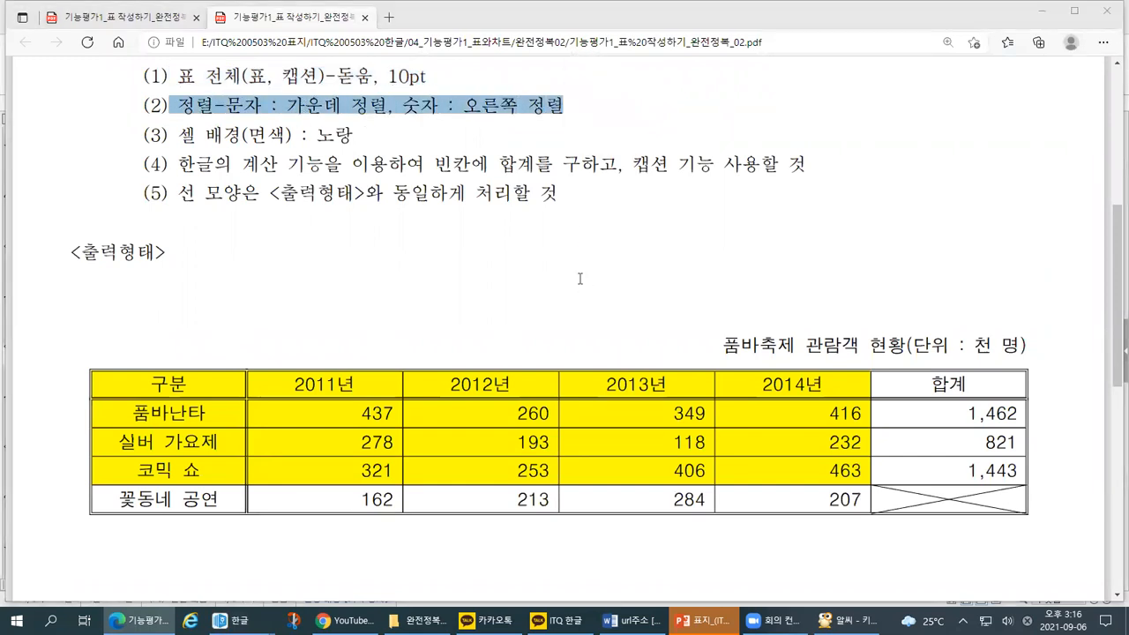
{"action": "key", "text": "alt+Tab"}
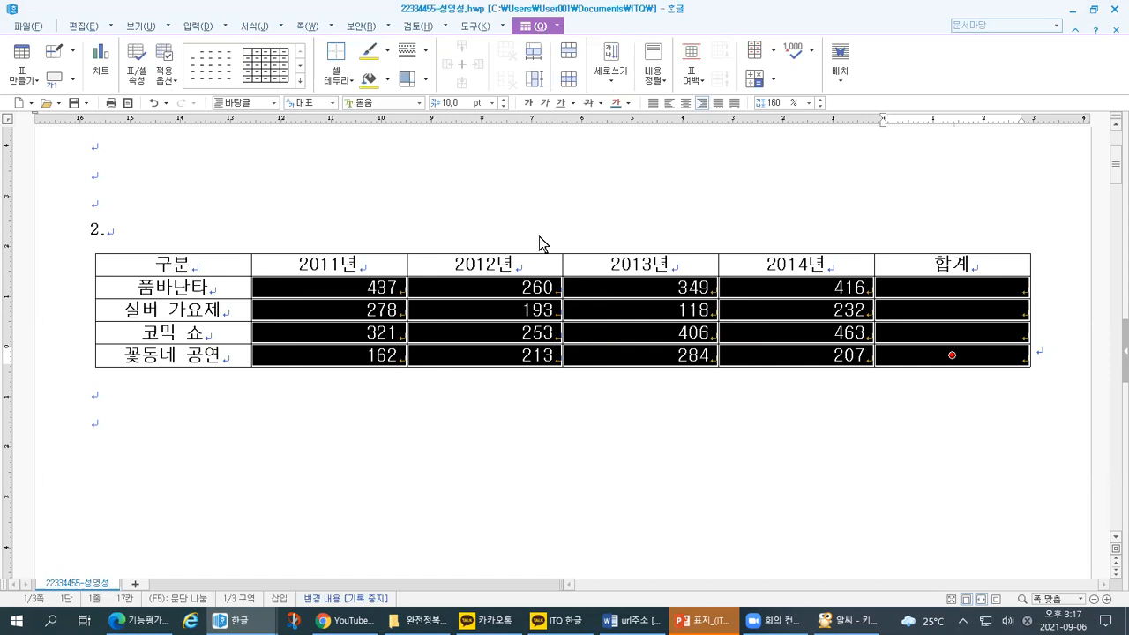
{"action": "key", "text": "alt+Tab"}
{"action": "left_click", "coordinate": [453, 202]}
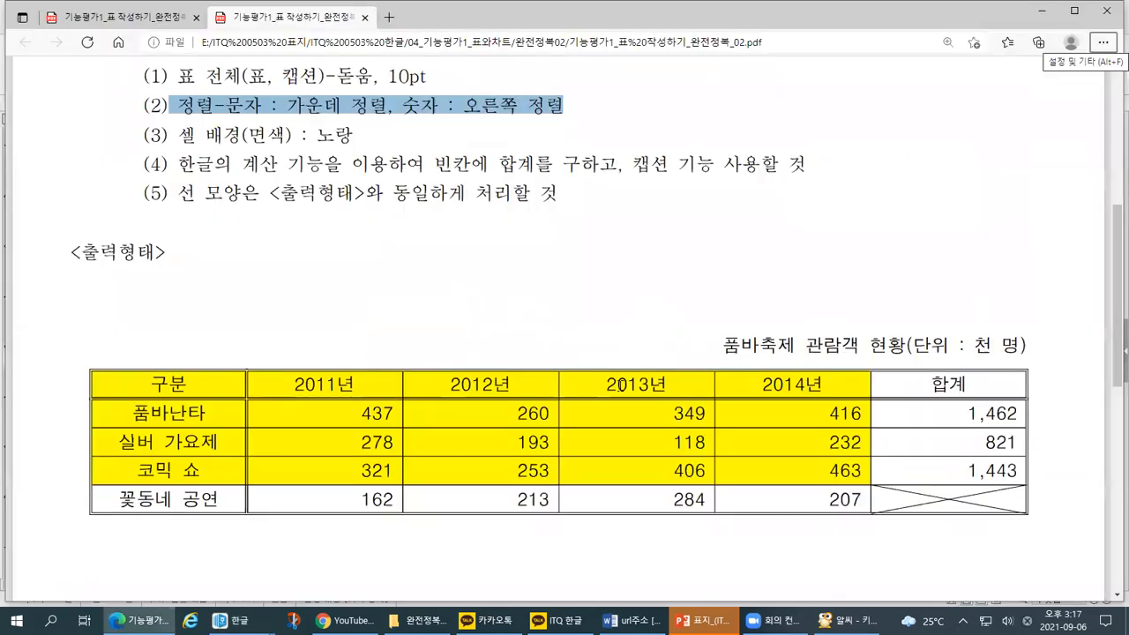
Step: Switch to the PowerPoint lesson slides and check the 캡션달기 item in the 학습목표 list
{"action": "key", "text": "alt+Tab"}
{"action": "left_click", "coordinate": [718, 266]}
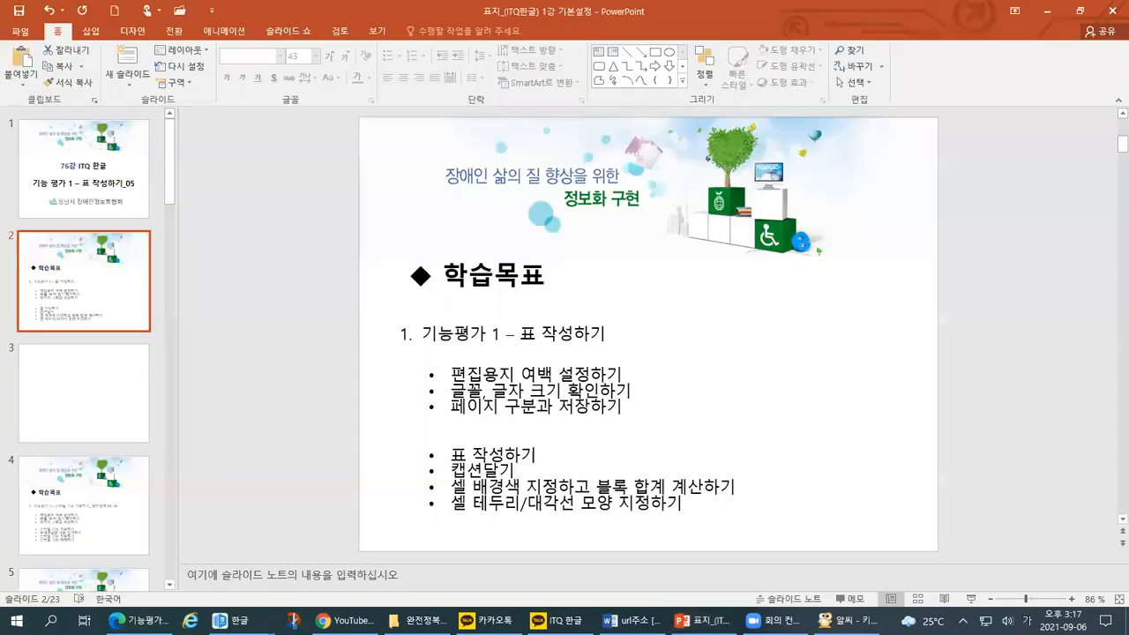
{"action": "mouse_move", "coordinate": [418, 479]}
{"action": "left_mouse_down"}
{"action": "mouse_move", "coordinate": [520, 474]}
{"action": "mouse_move", "coordinate": [440, 460]}
{"action": "left_mouse_up"}
{"action": "left_click_drag", "start_coordinate": [314, 410], "coordinate": [303, 456]}
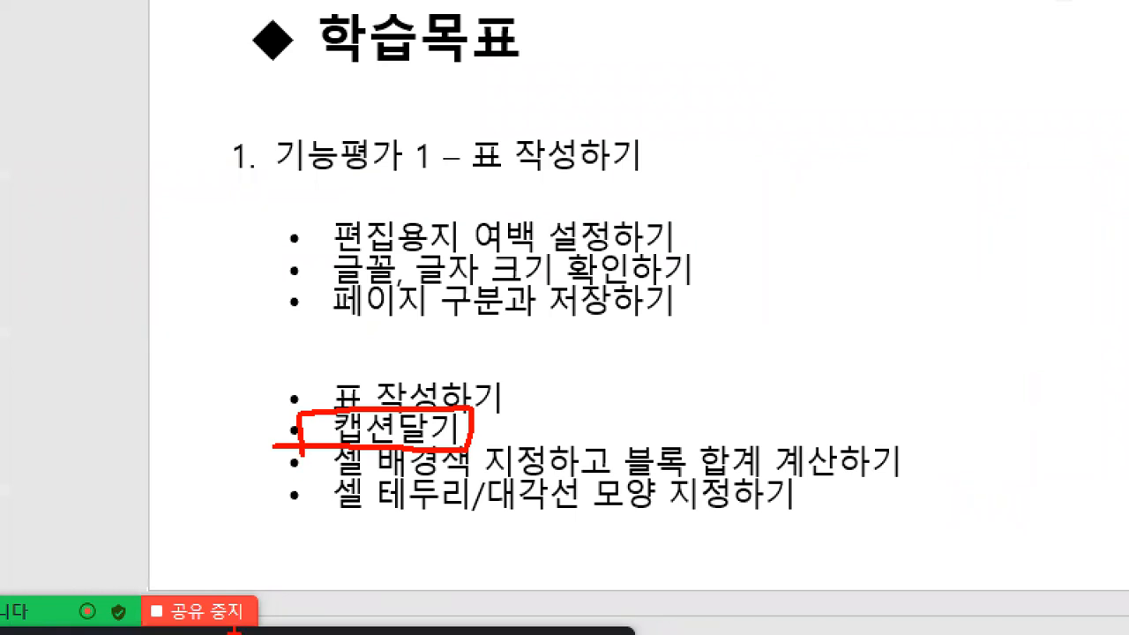
{"action": "key", "text": "alt+Tab"}
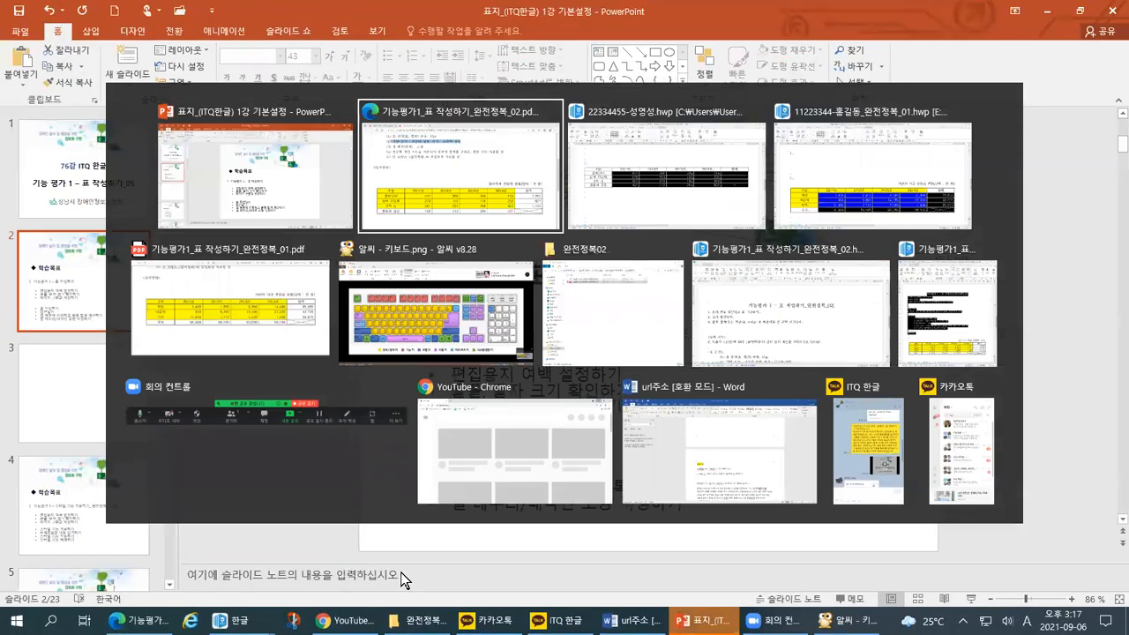